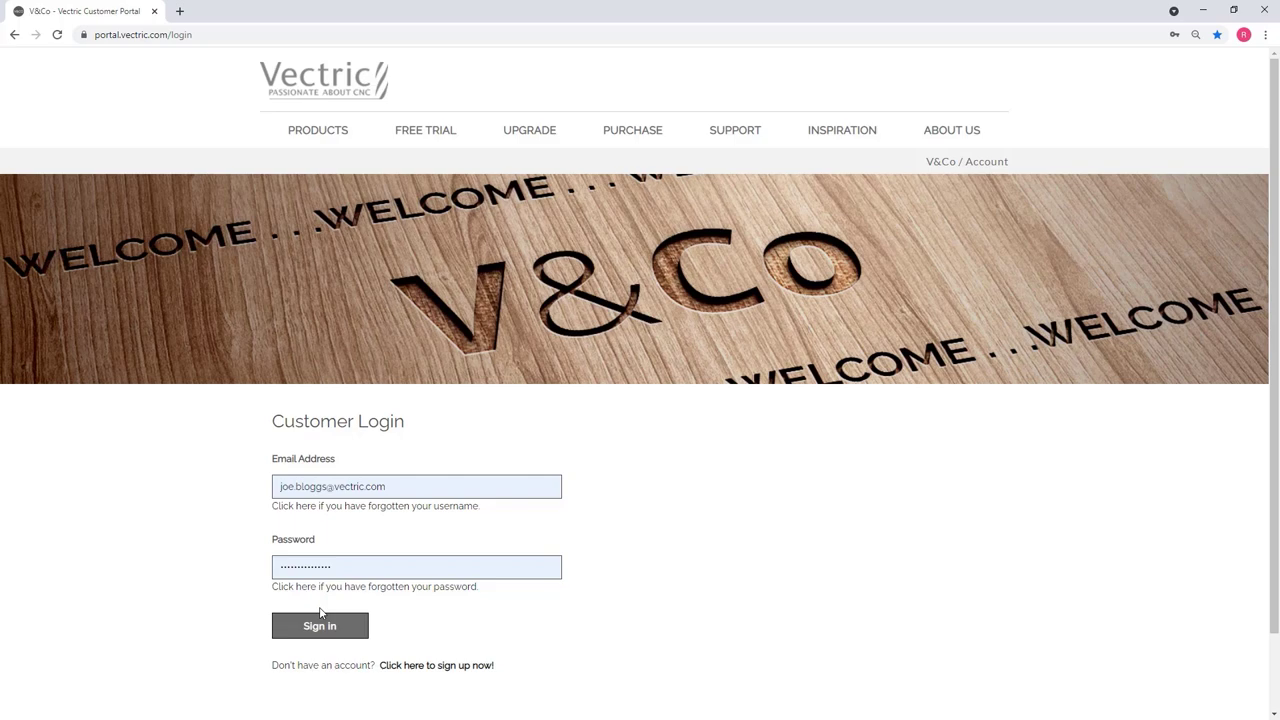
# Sign in to the V&Co customer portal and review the download, project and tutorial sections of its home page.
pyautogui.click(320, 616)
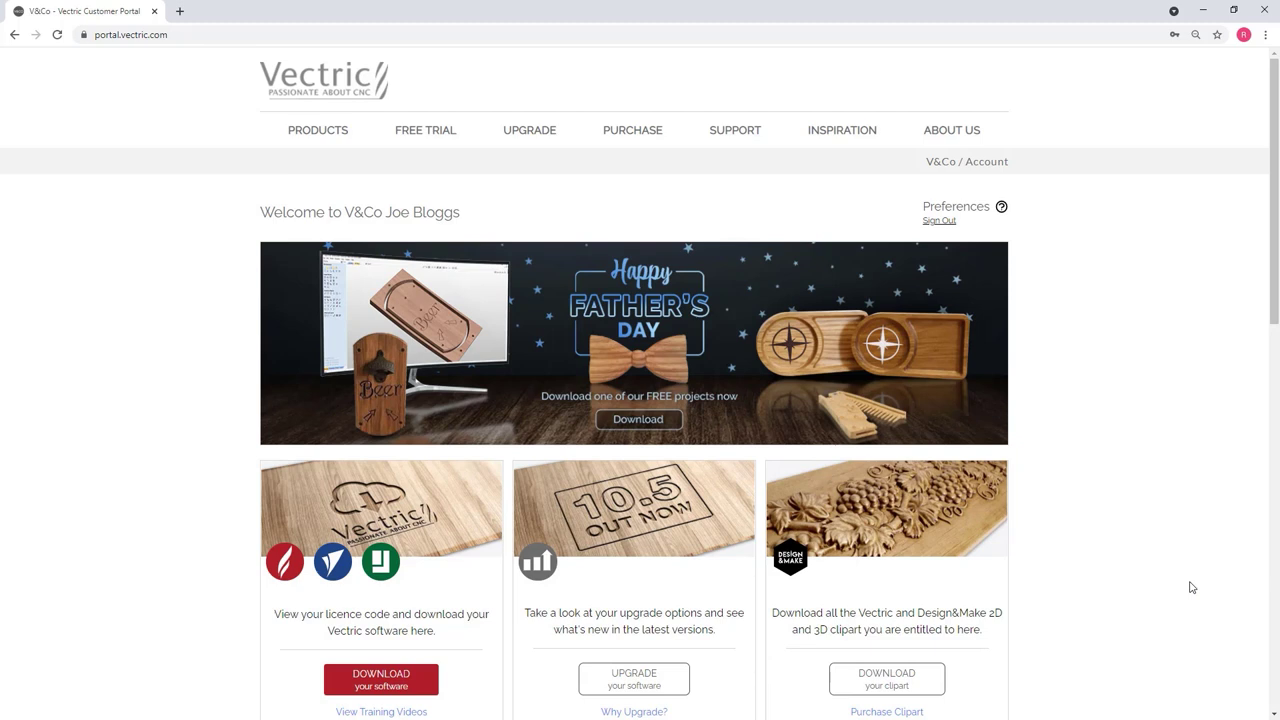
pyautogui.scroll(-2, 1191, 587)
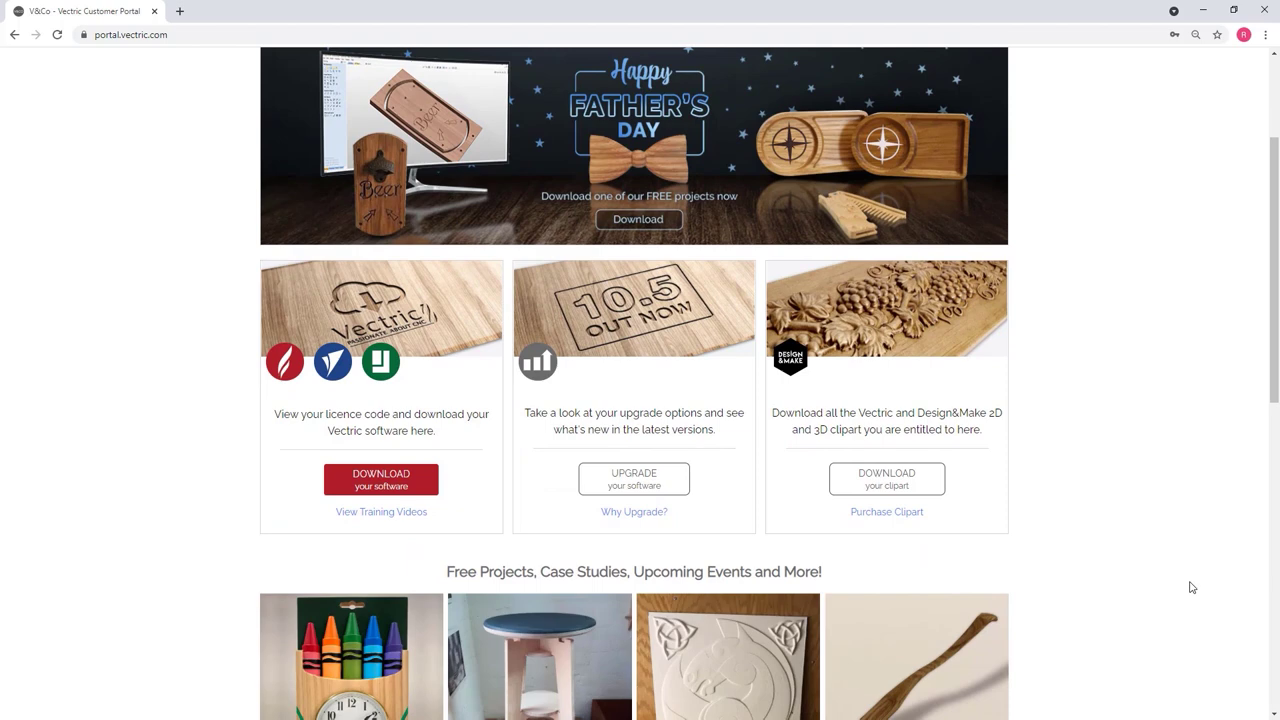
pyautogui.scroll(-1, 1191, 587)
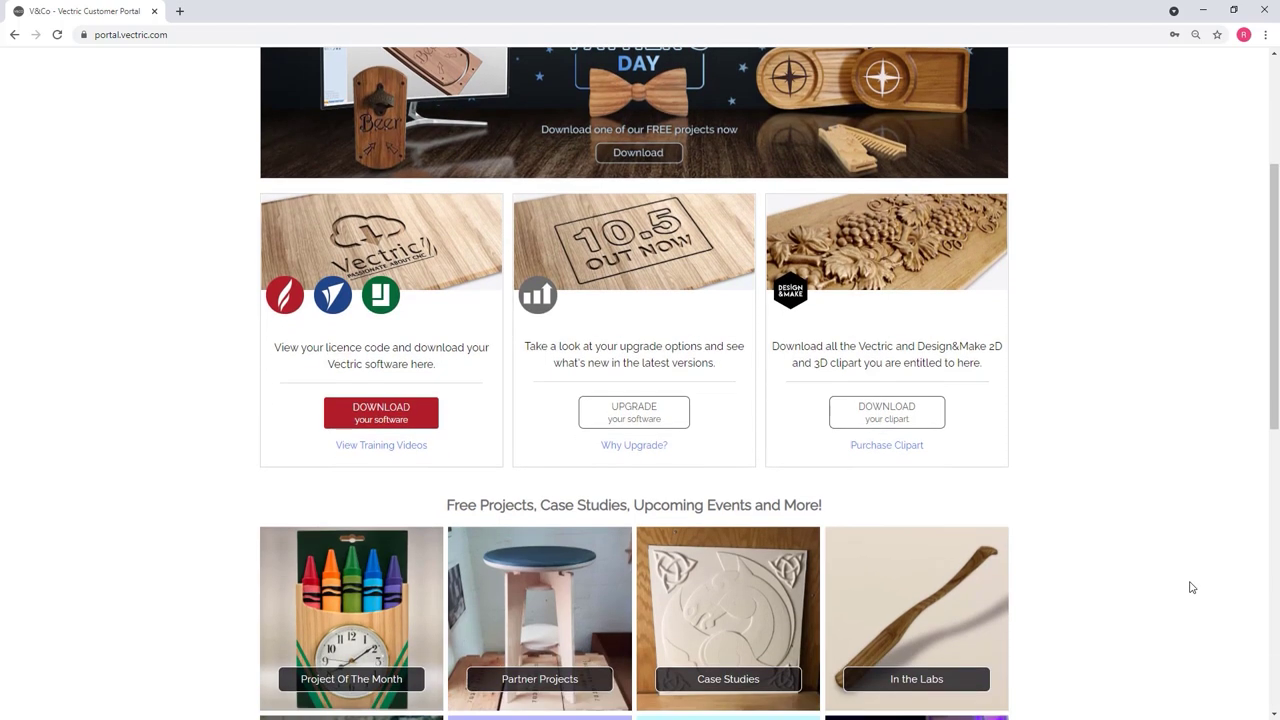
pyautogui.scroll(-1, 1191, 587)
pyautogui.scroll(-3, 1191, 587)
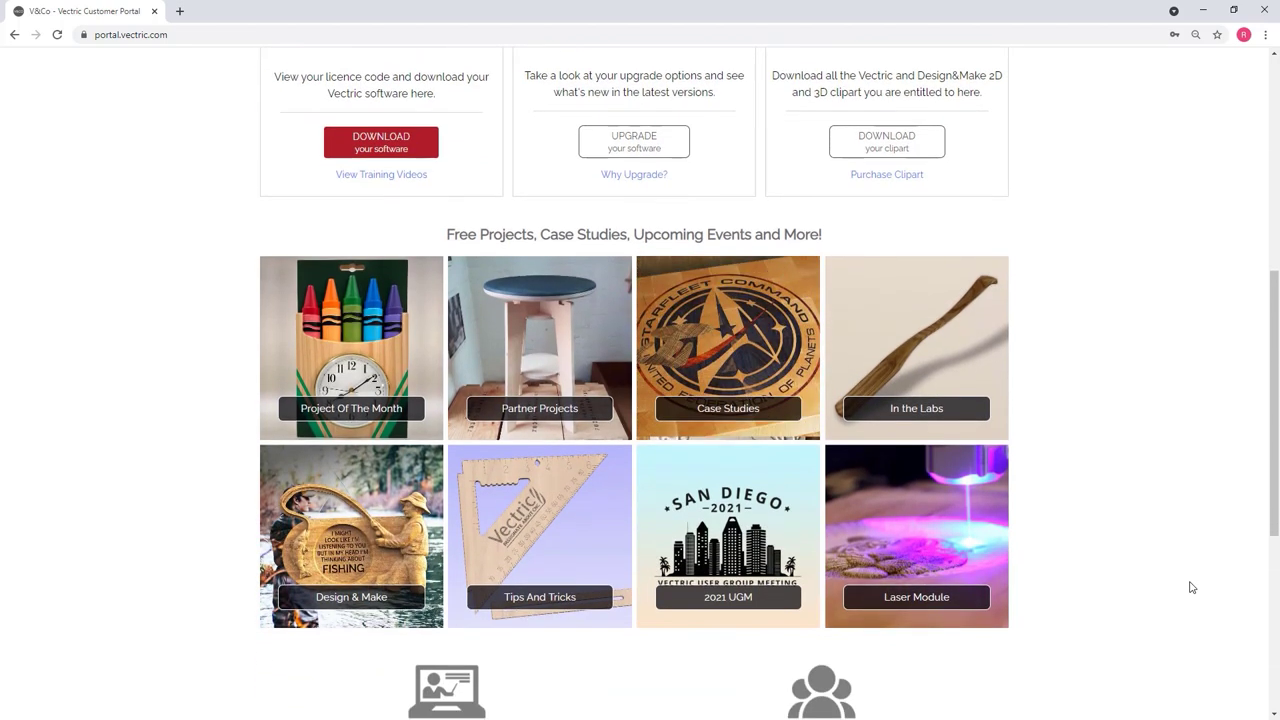
pyautogui.scroll(-2, 1191, 587)
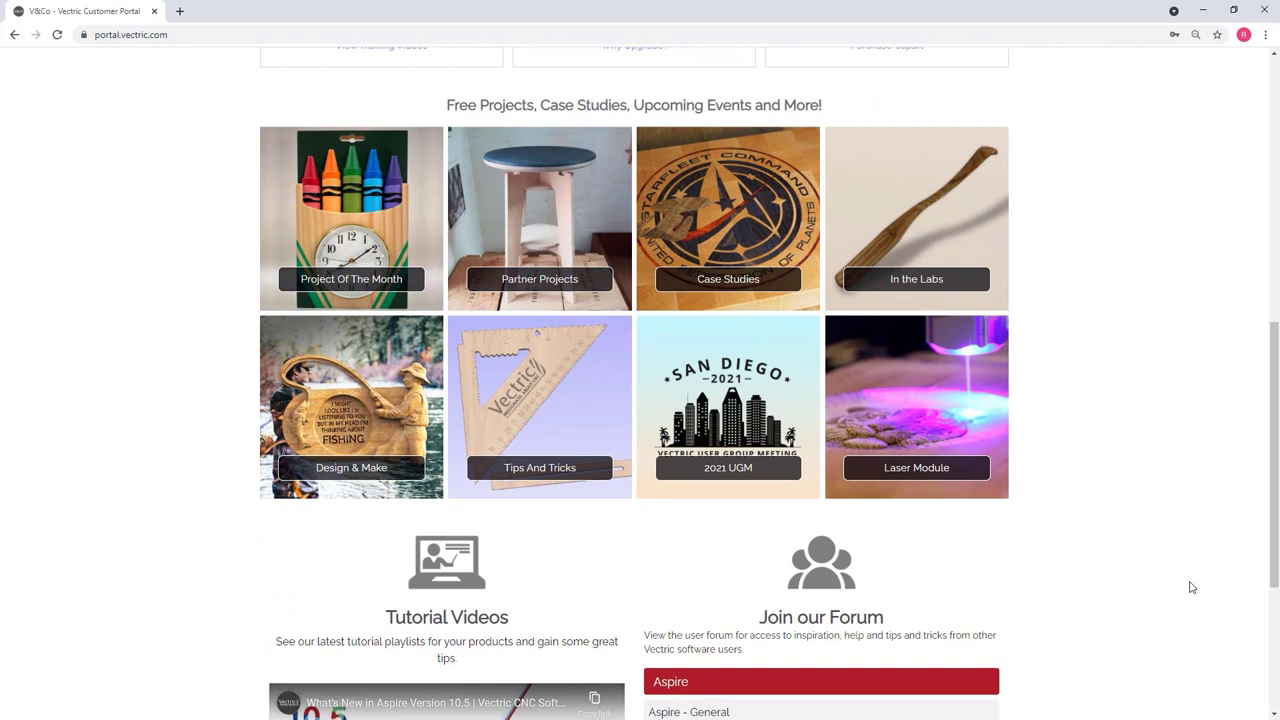
pyautogui.scroll(3, 1191, 587)
pyautogui.scroll(3, 1191, 587)
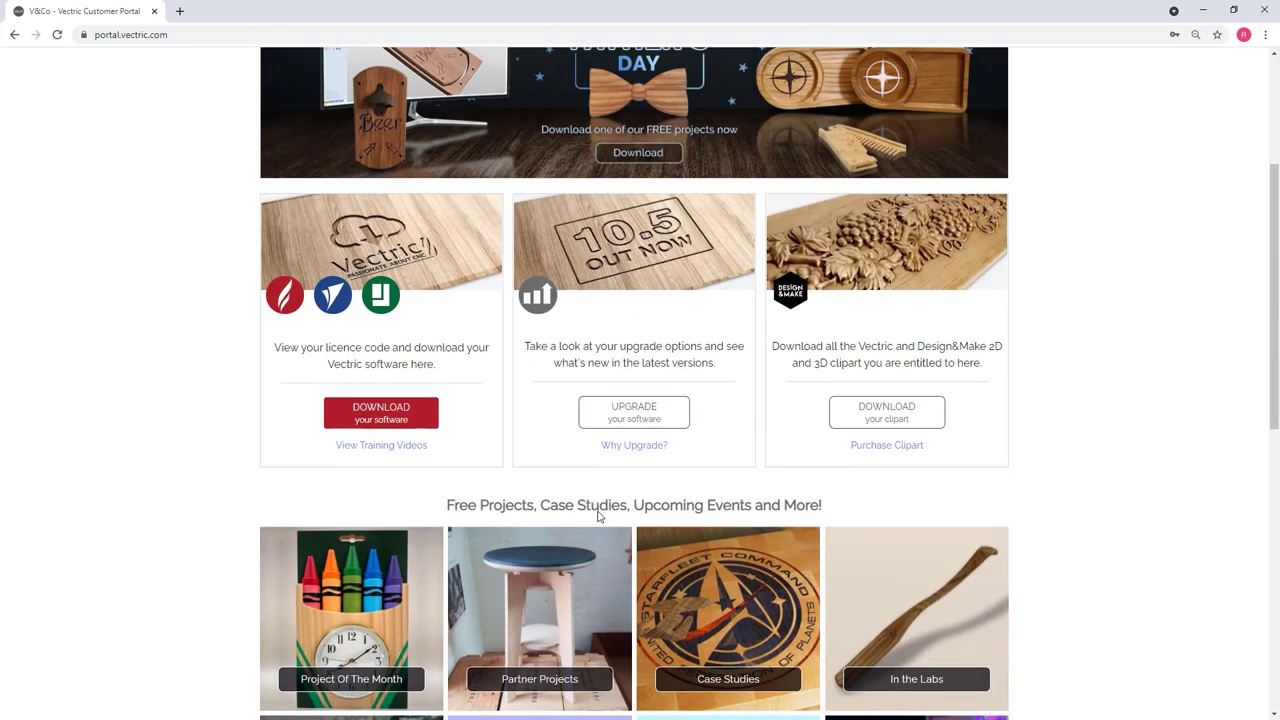
# Open the Aspire 10.5 licence and download page from the owned software list and download the Weaves Clipart Pack.
pyautogui.click(415, 408)
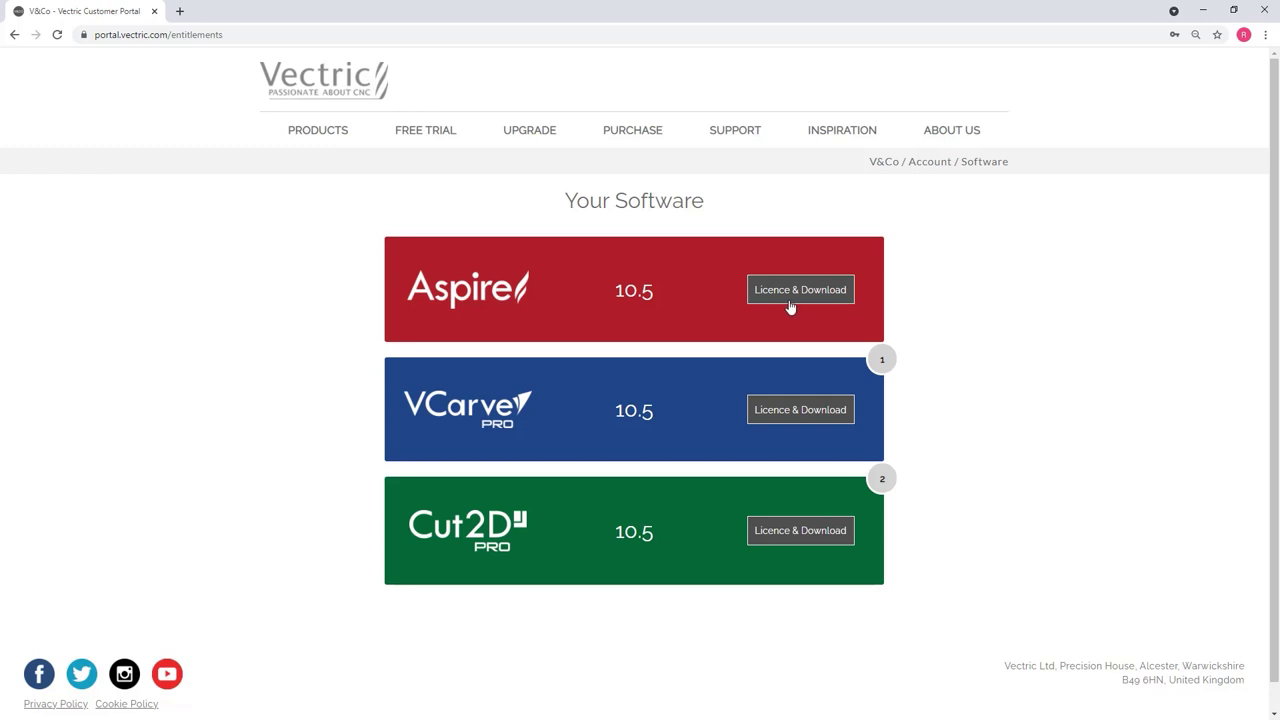
pyautogui.click(798, 296)
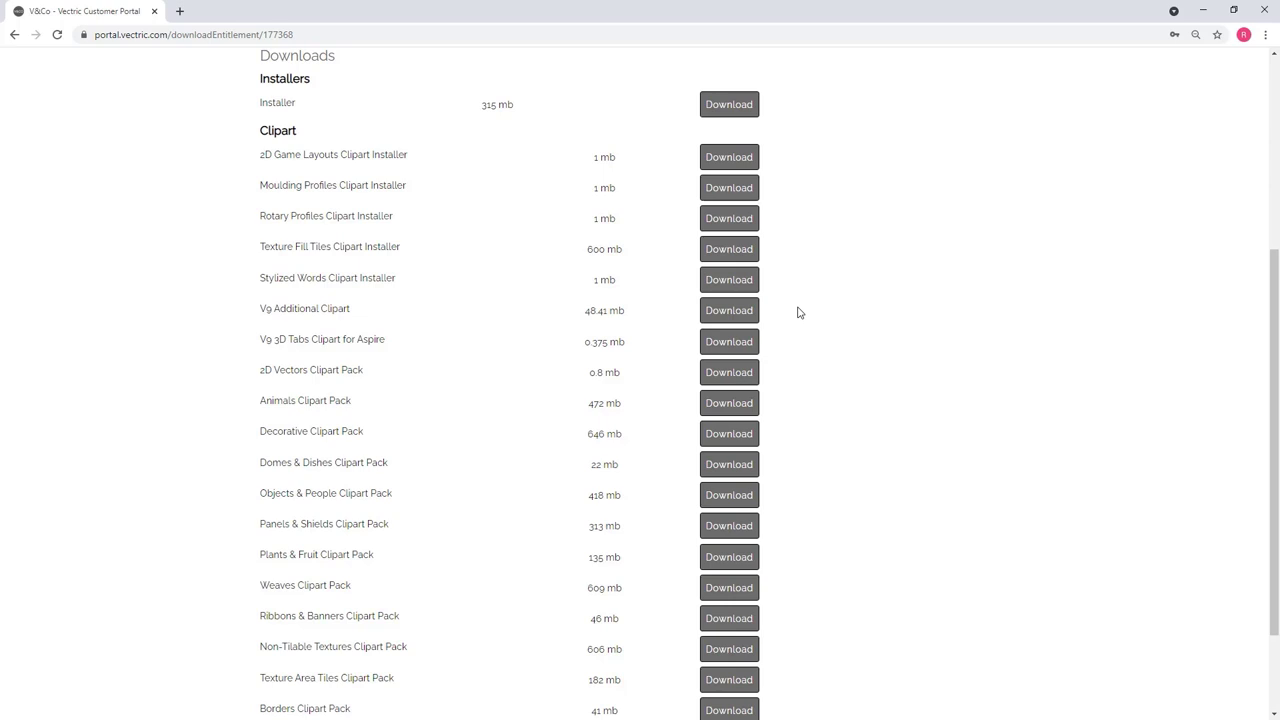
pyautogui.click(752, 597)
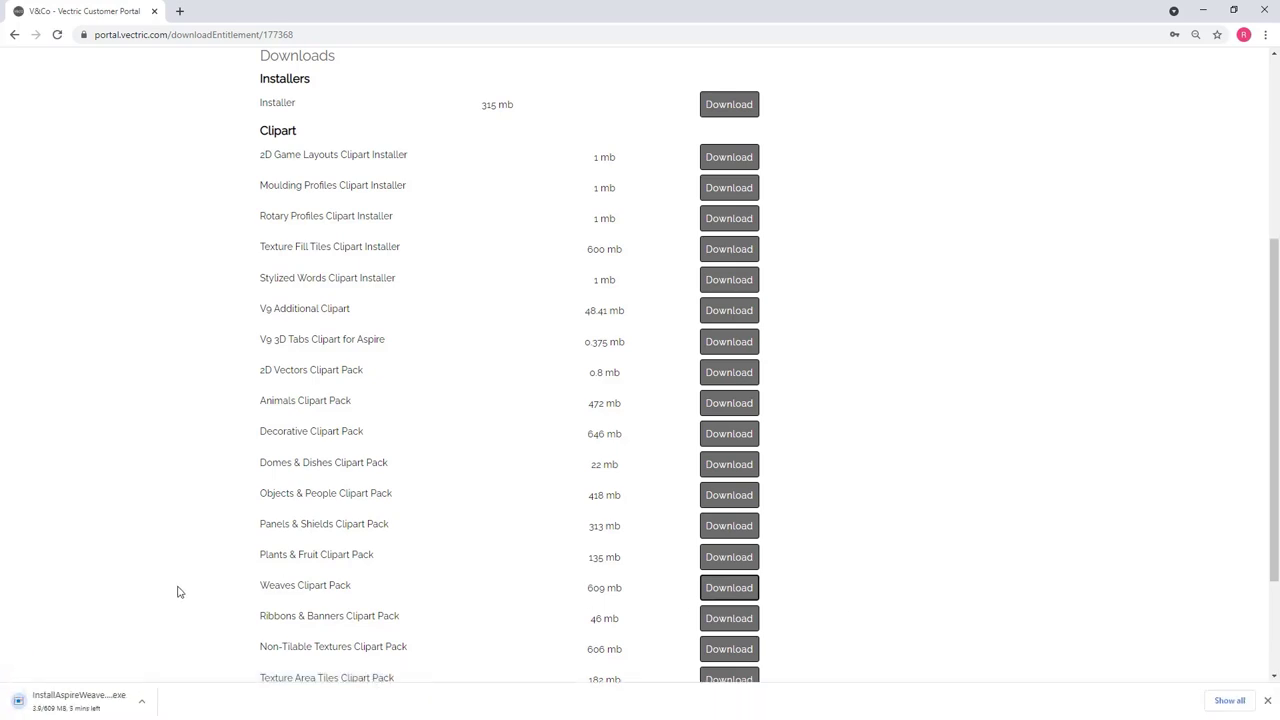
# Run the downloaded Weaves clipart installer, accept its license agreement and complete the setup.
pyautogui.click(78, 695)
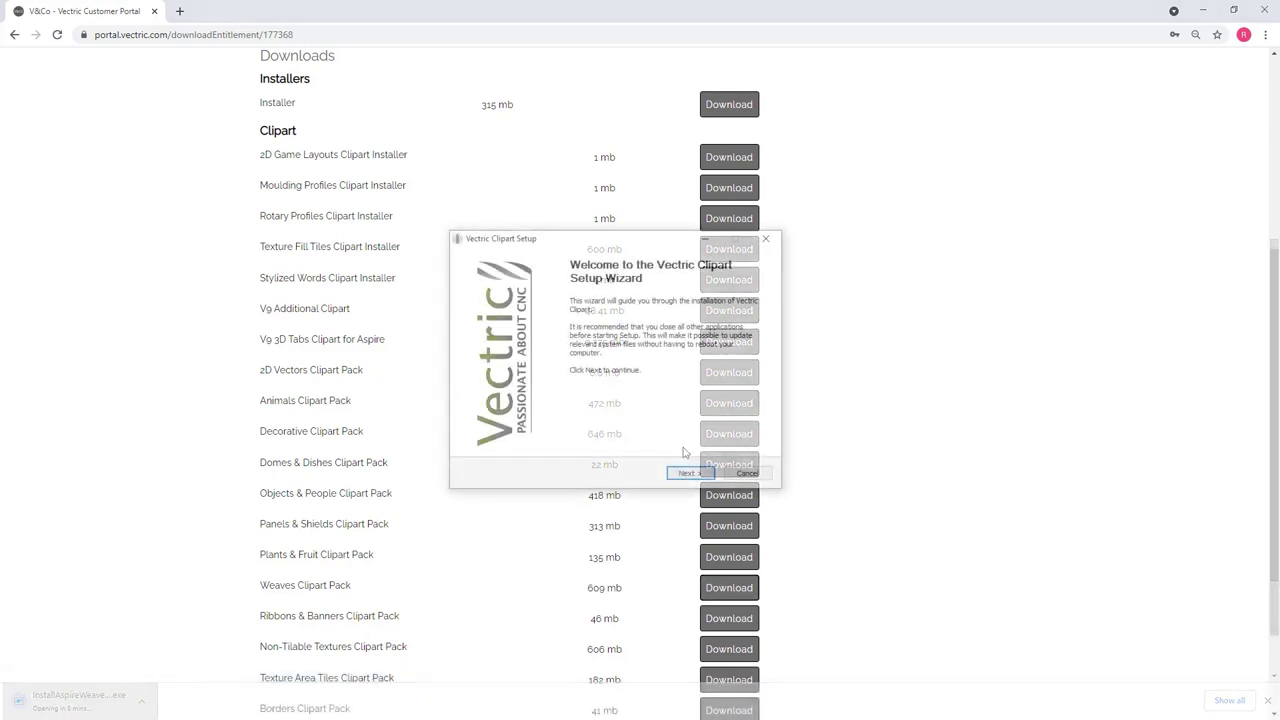
pyautogui.click(690, 473)
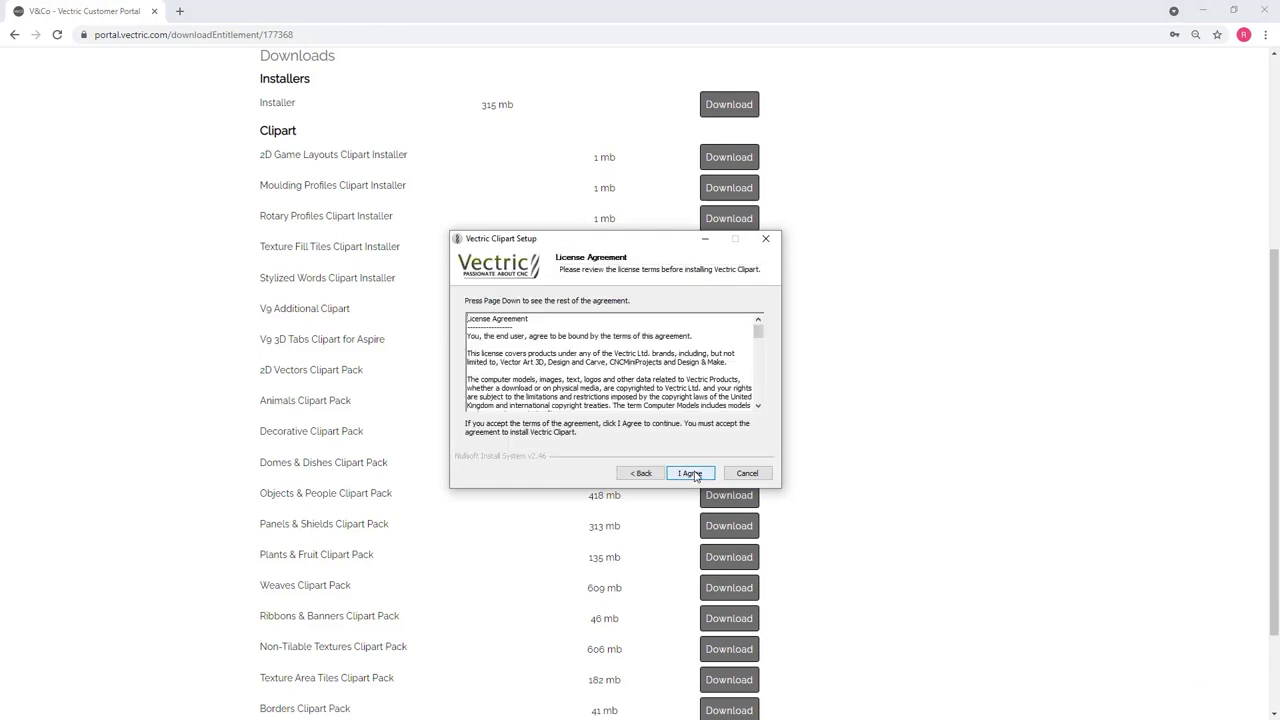
pyautogui.click(692, 473)
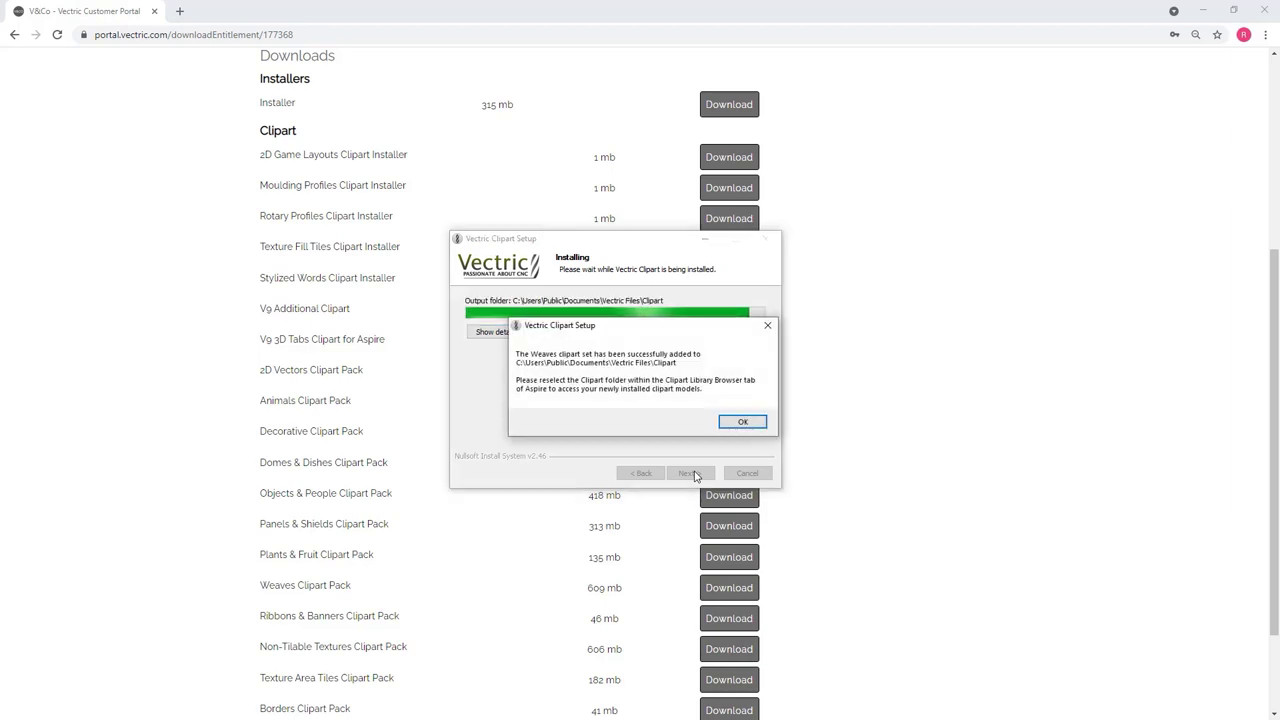
pyautogui.click(742, 424)
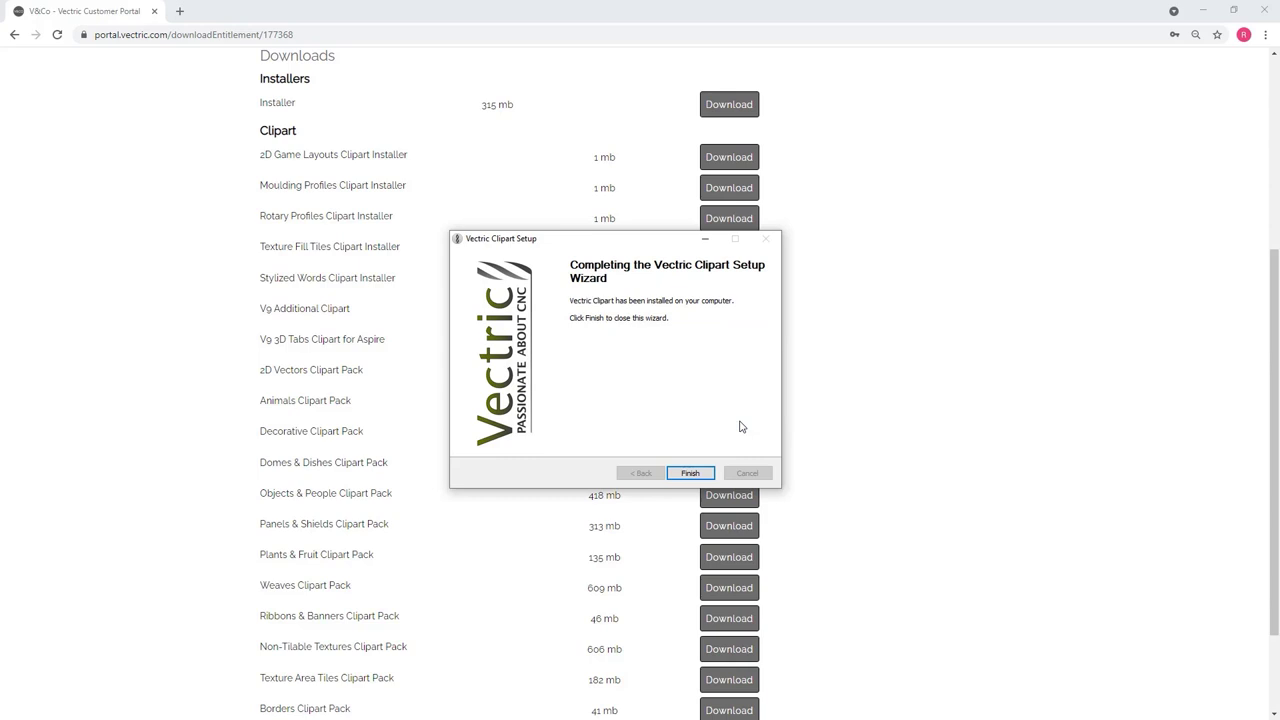
pyautogui.click(688, 473)
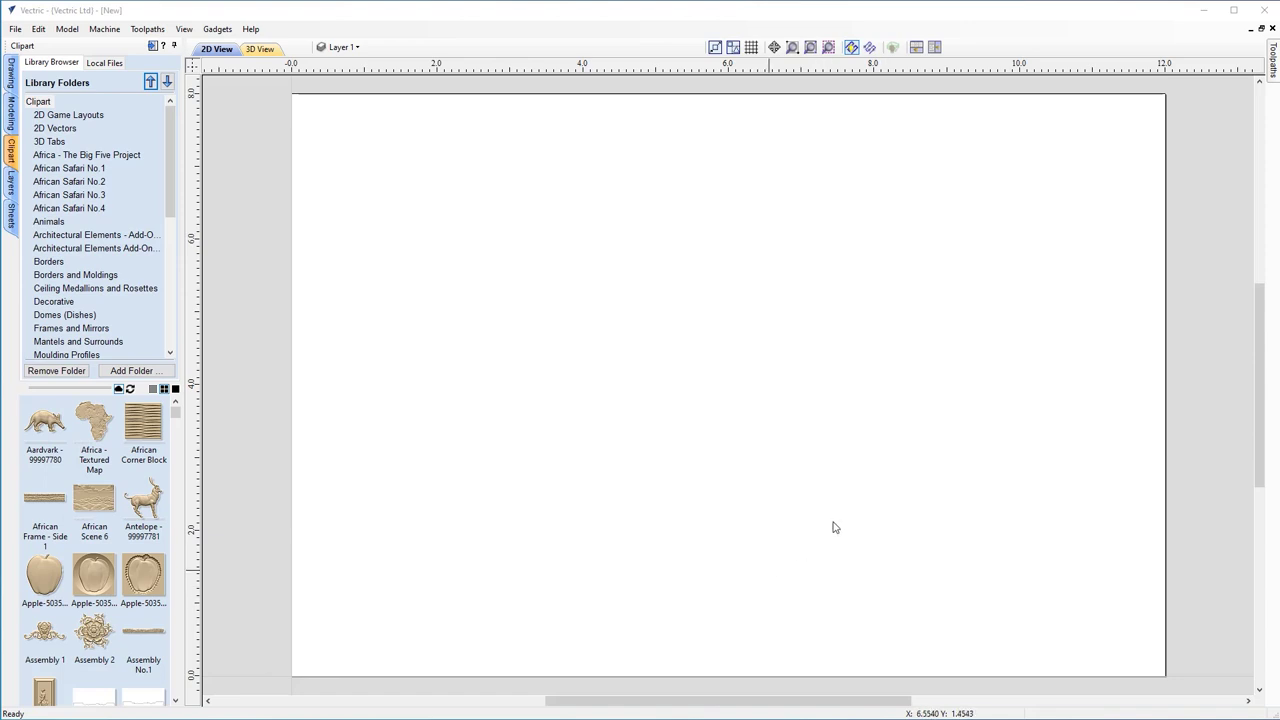
# Browse the clipart library in the Vectric design software, viewing the whole Clipart collection and its Borders, Decorative and 3D Tabs folders.
pyautogui.click(38, 102)
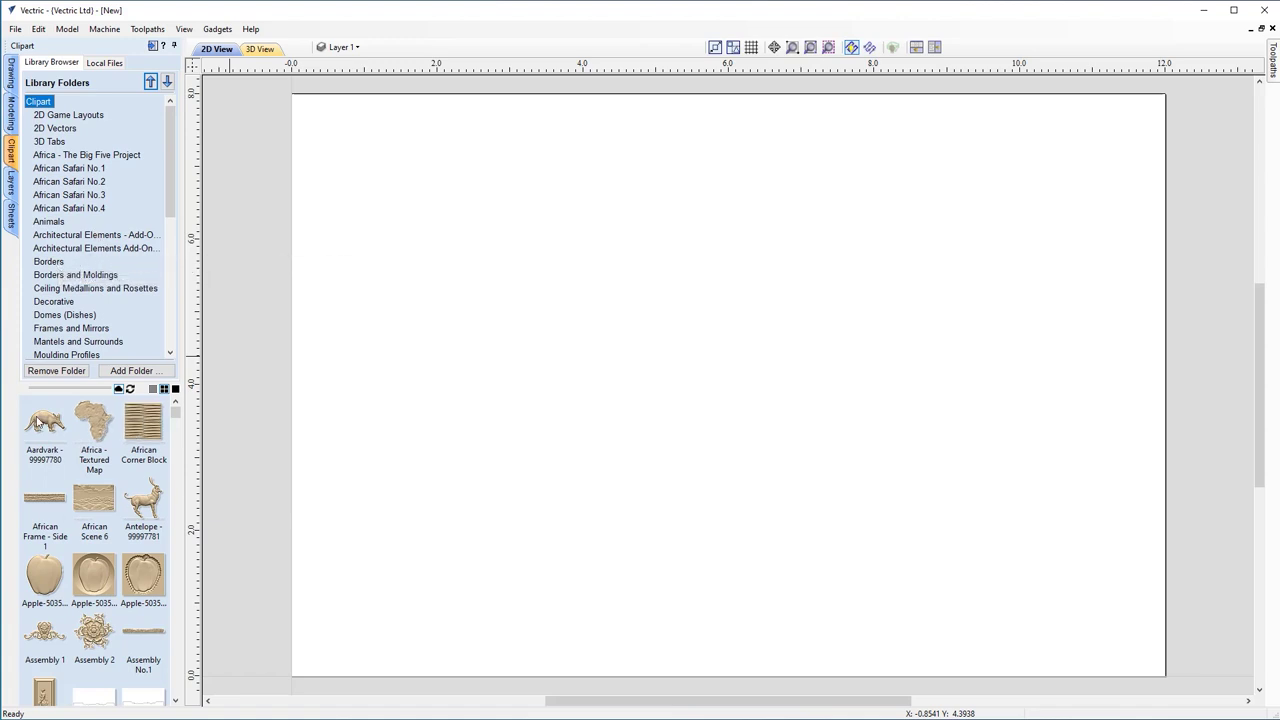
pyautogui.click(46, 264)
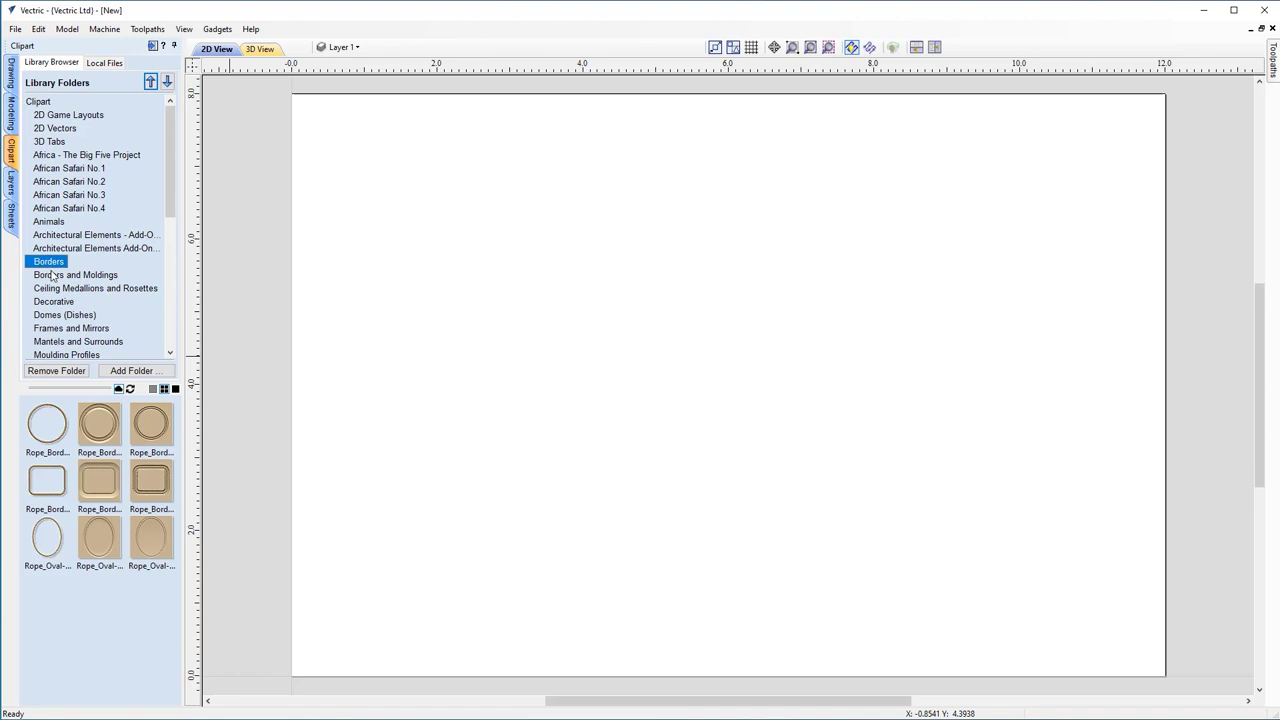
pyautogui.click(68, 305)
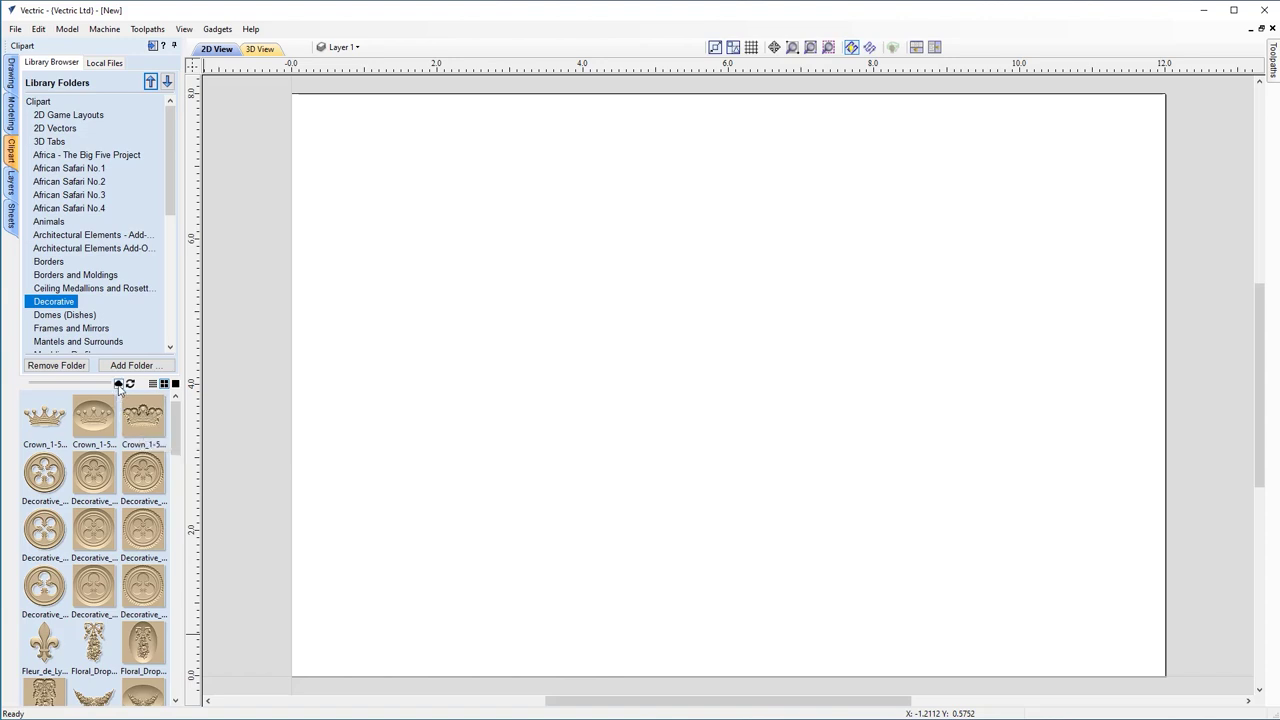
pyautogui.scroll(-5, 120, 578)
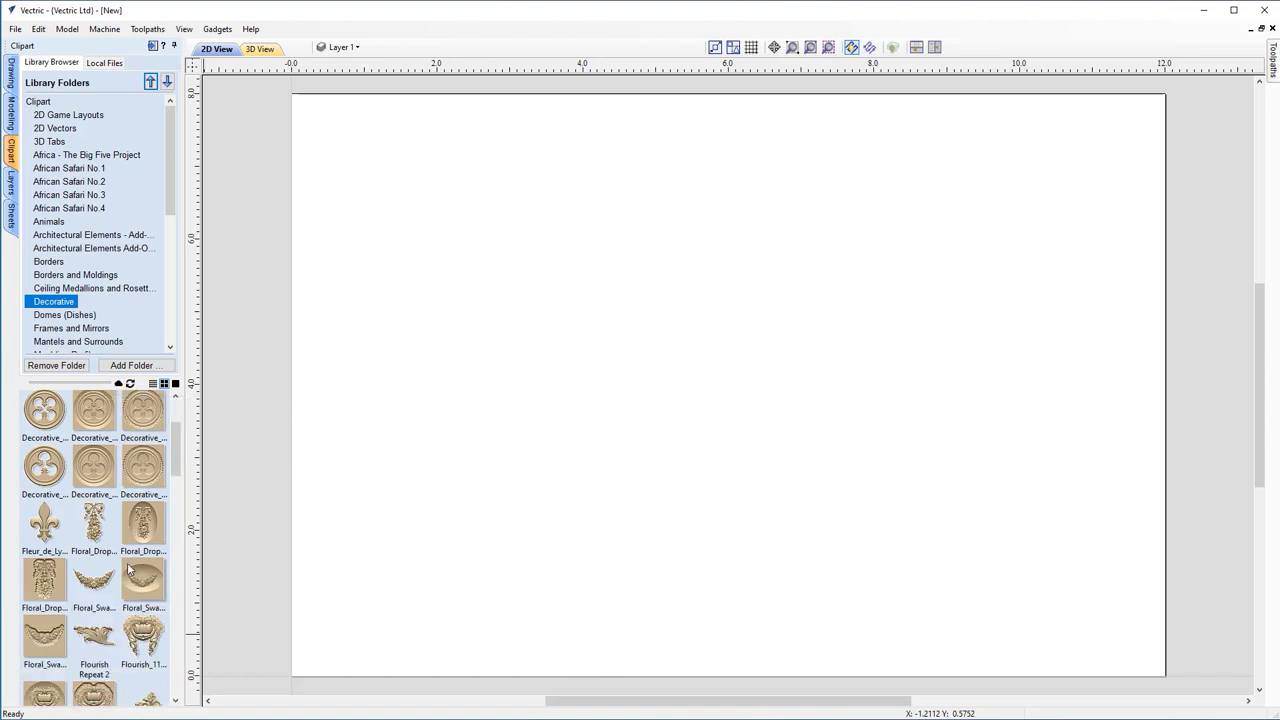
pyautogui.scroll(5, 120, 578)
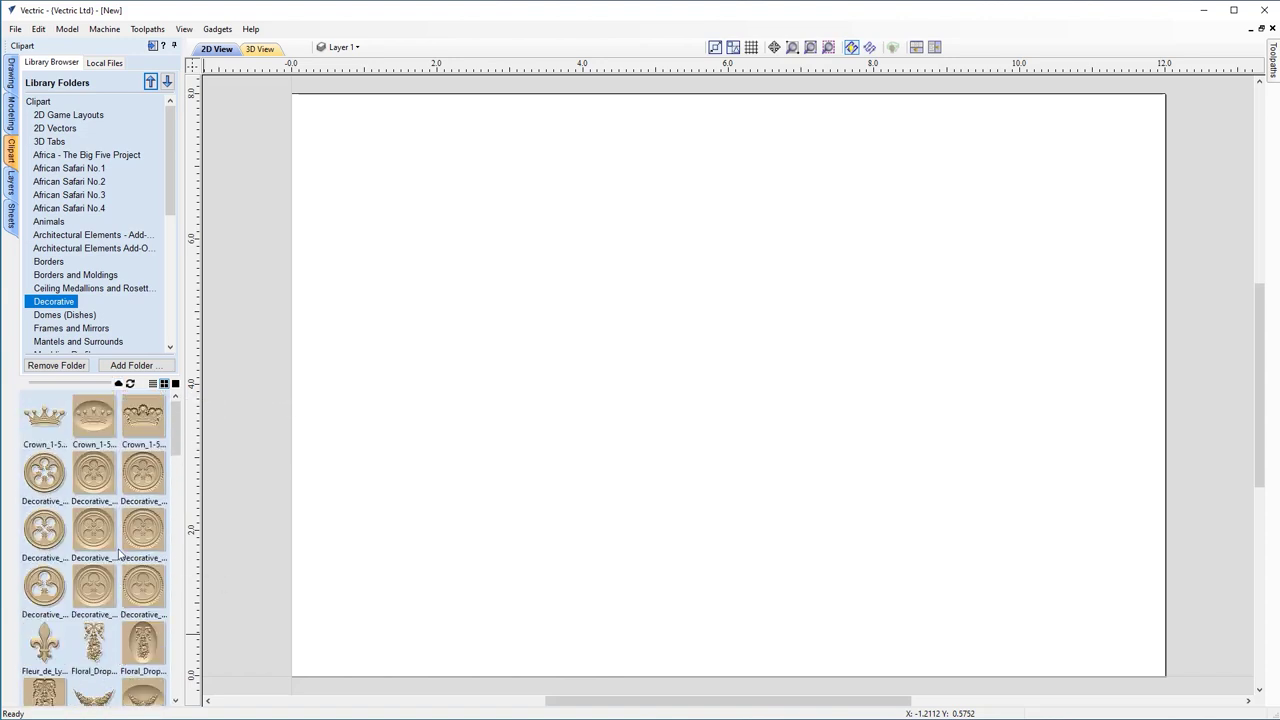
pyautogui.click(55, 145)
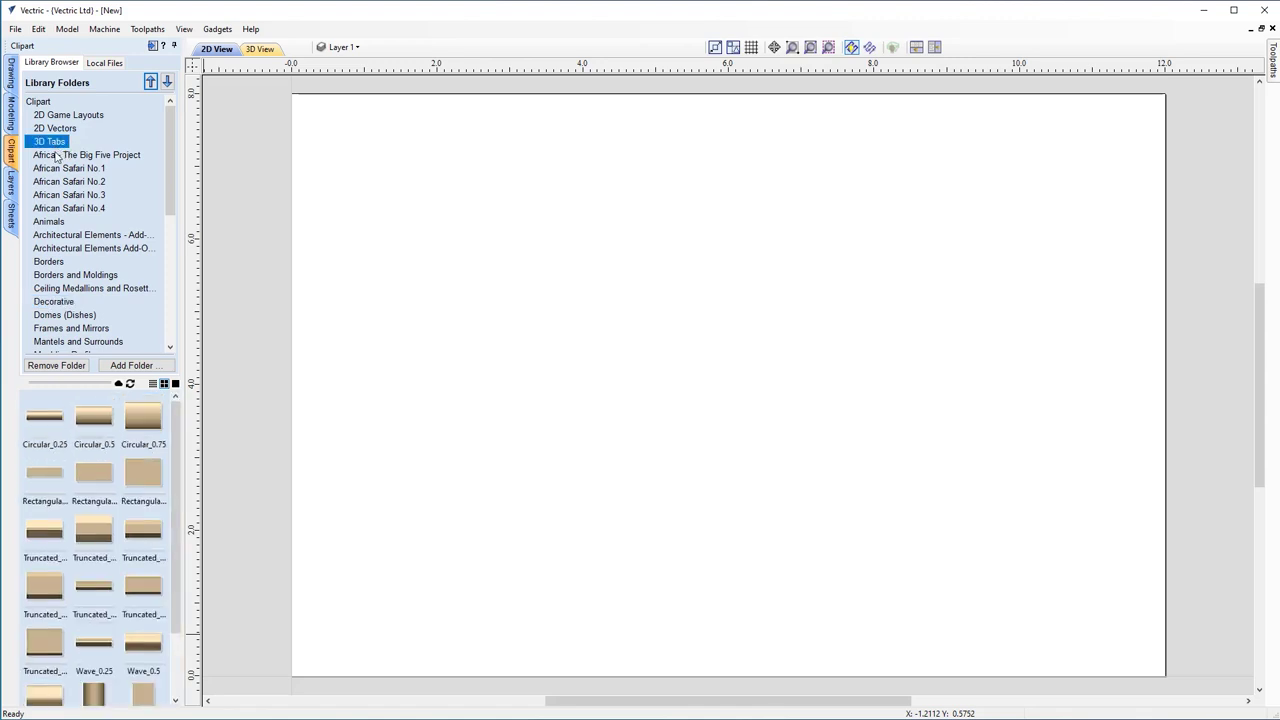
# Show the online clipart in the 3D Tabs folder and request the download of a Truncated tab that is not stored locally.
pyautogui.click(118, 384)
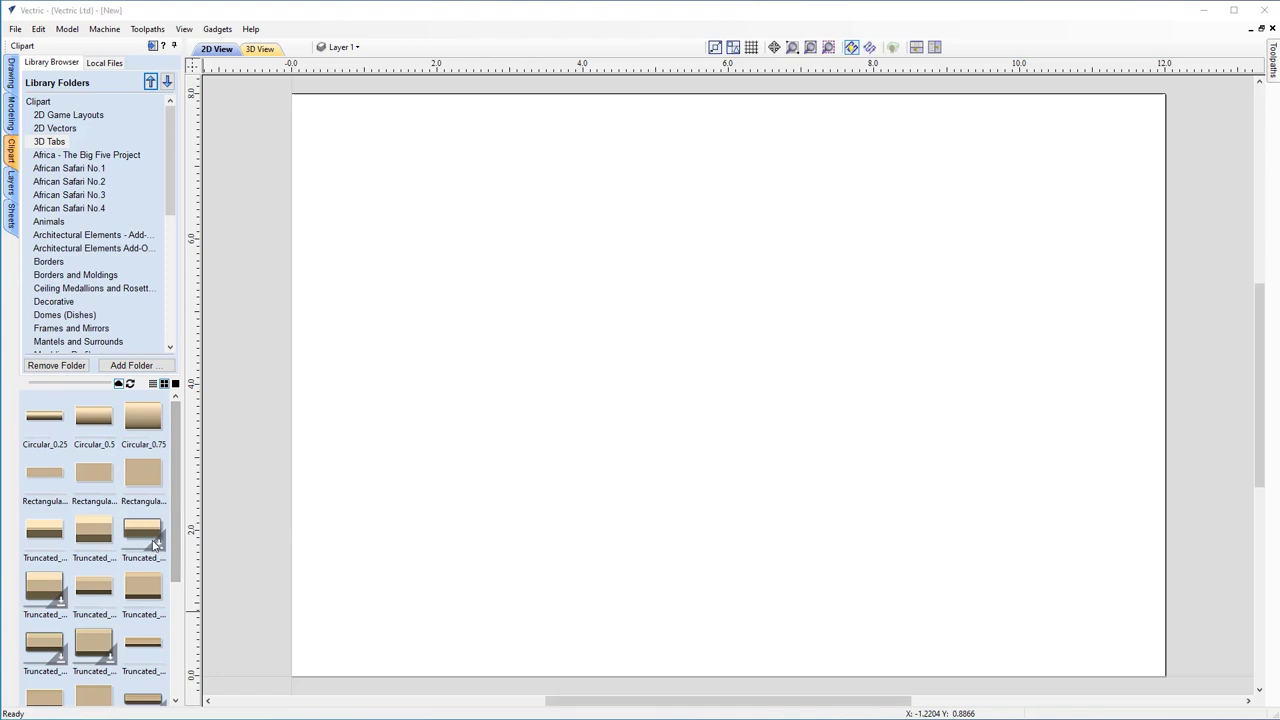
pyautogui.rightClick(149, 543)
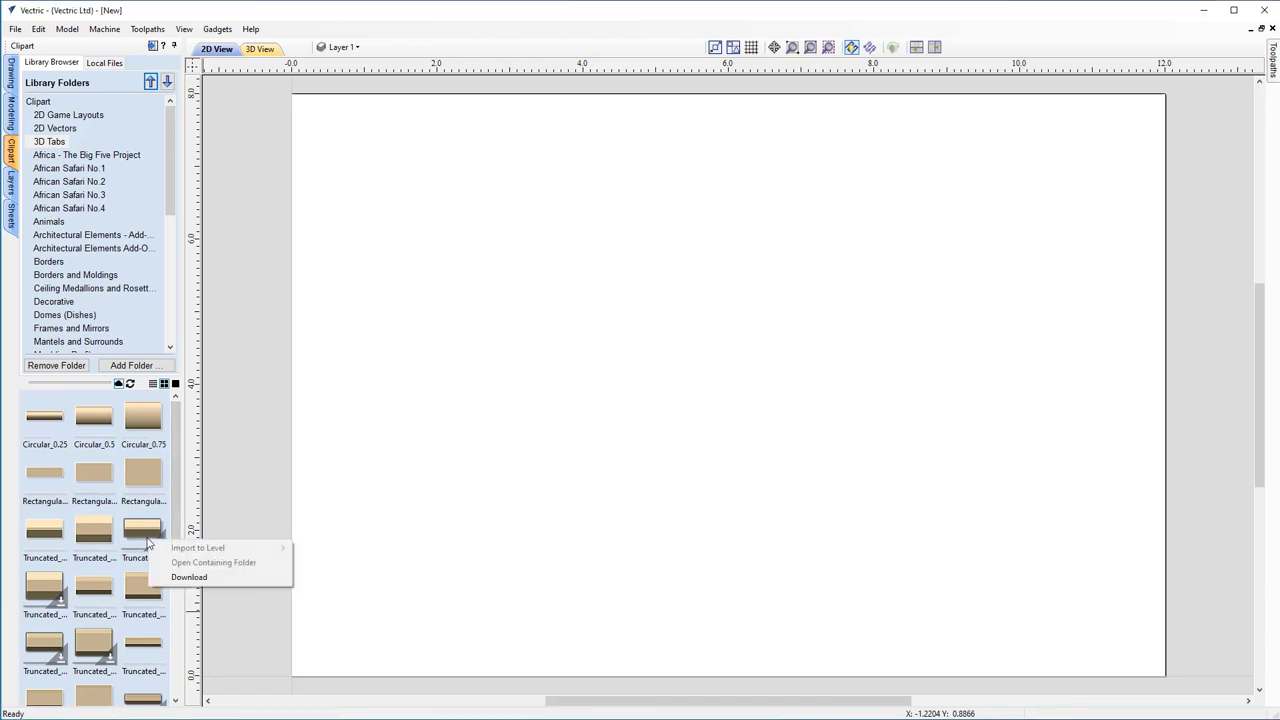
pyautogui.click(196, 578)
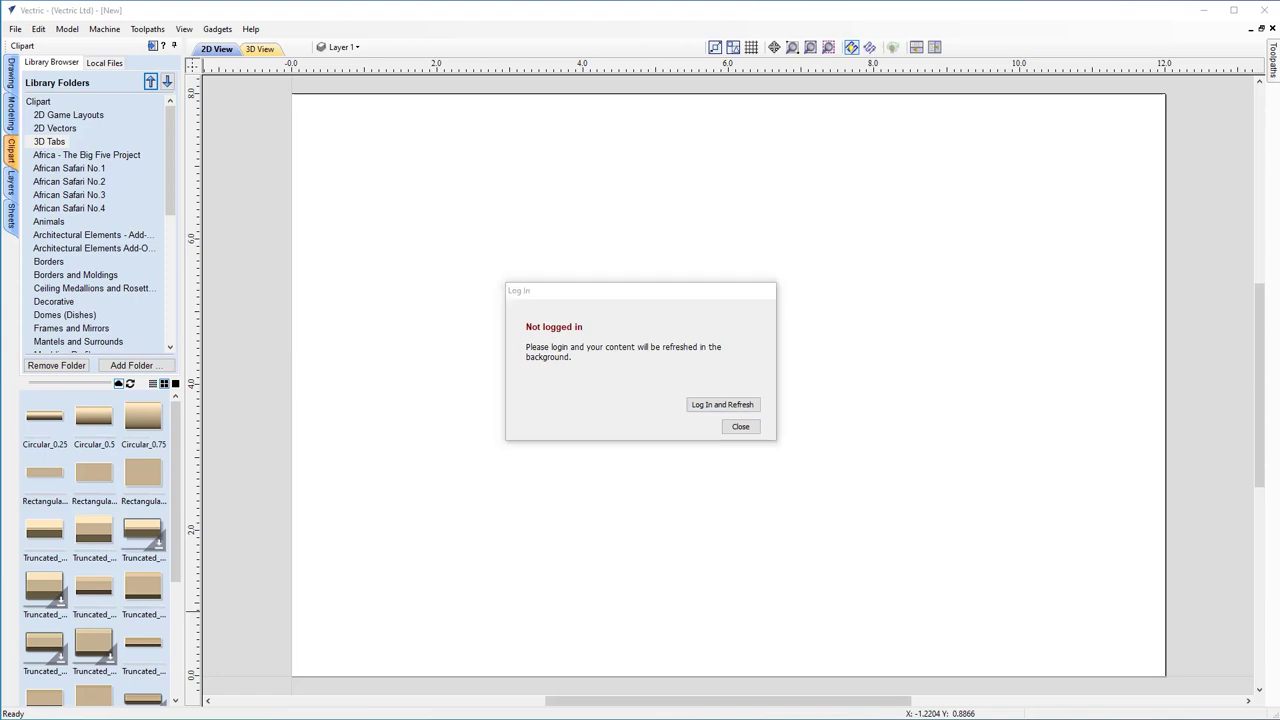
# Log in to link the software with the V&Co account, allow the access request and close the browser window.
pyautogui.click(735, 405)
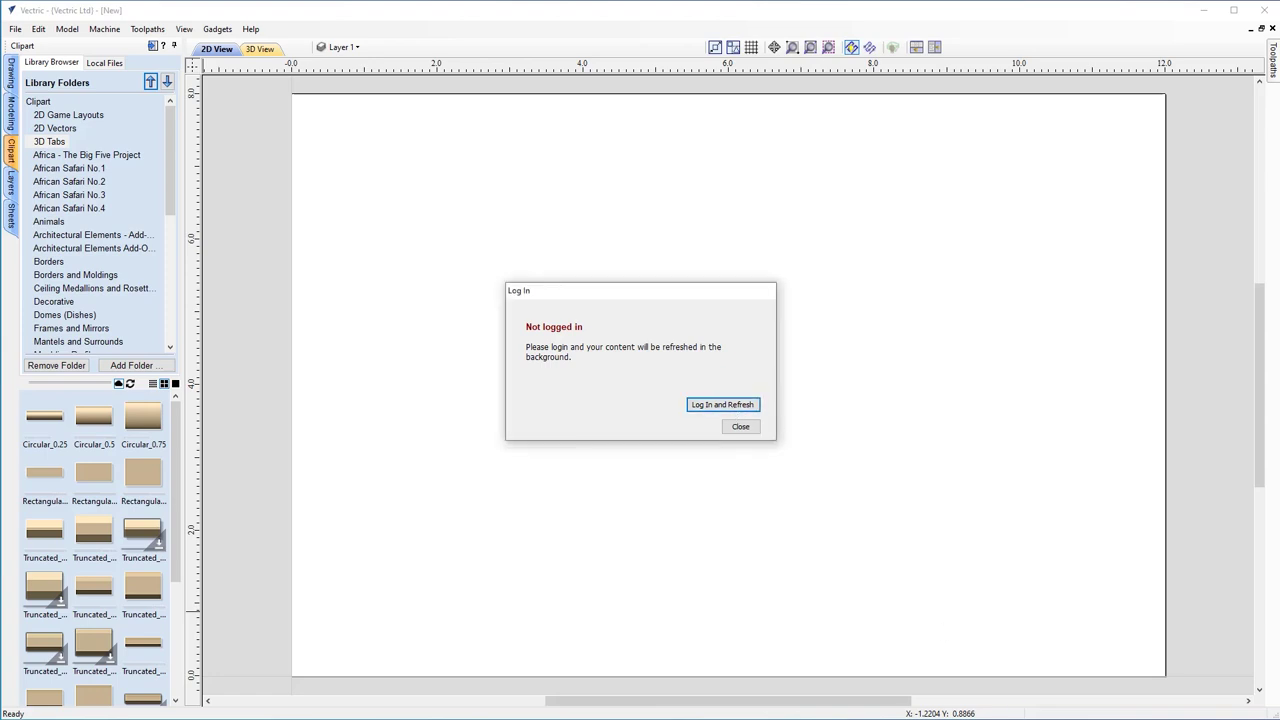
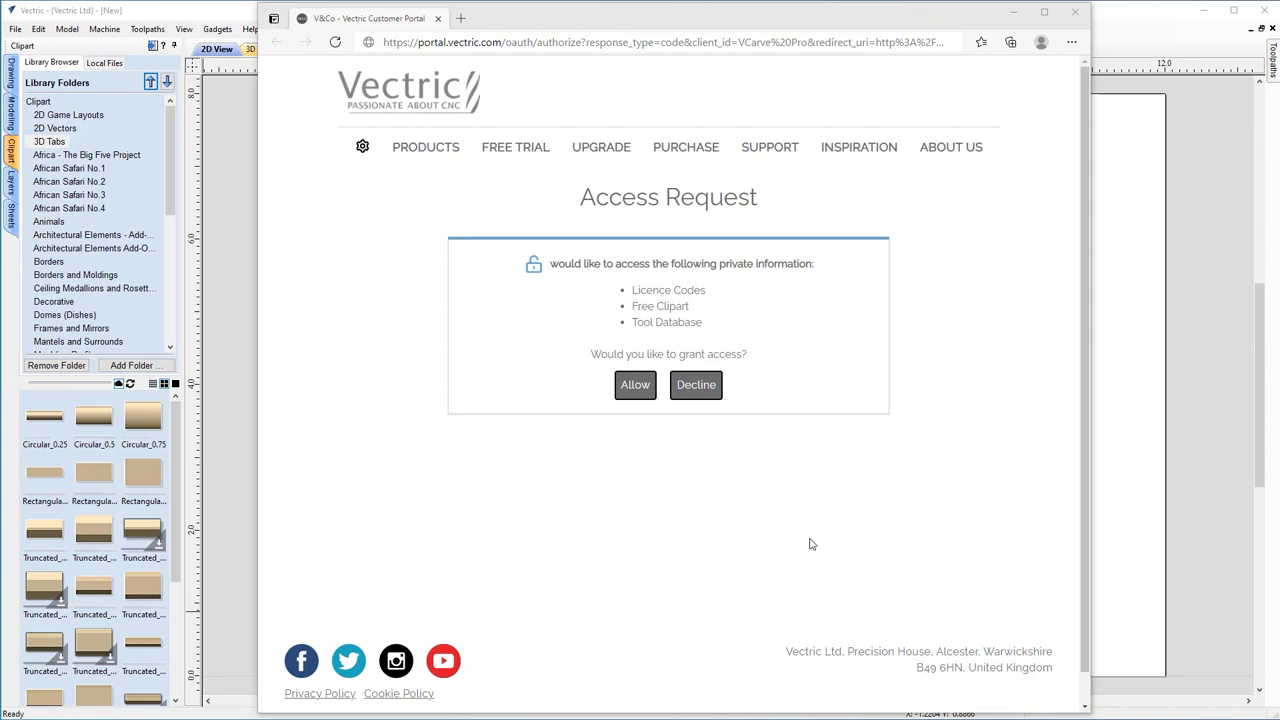
pyautogui.click(630, 386)
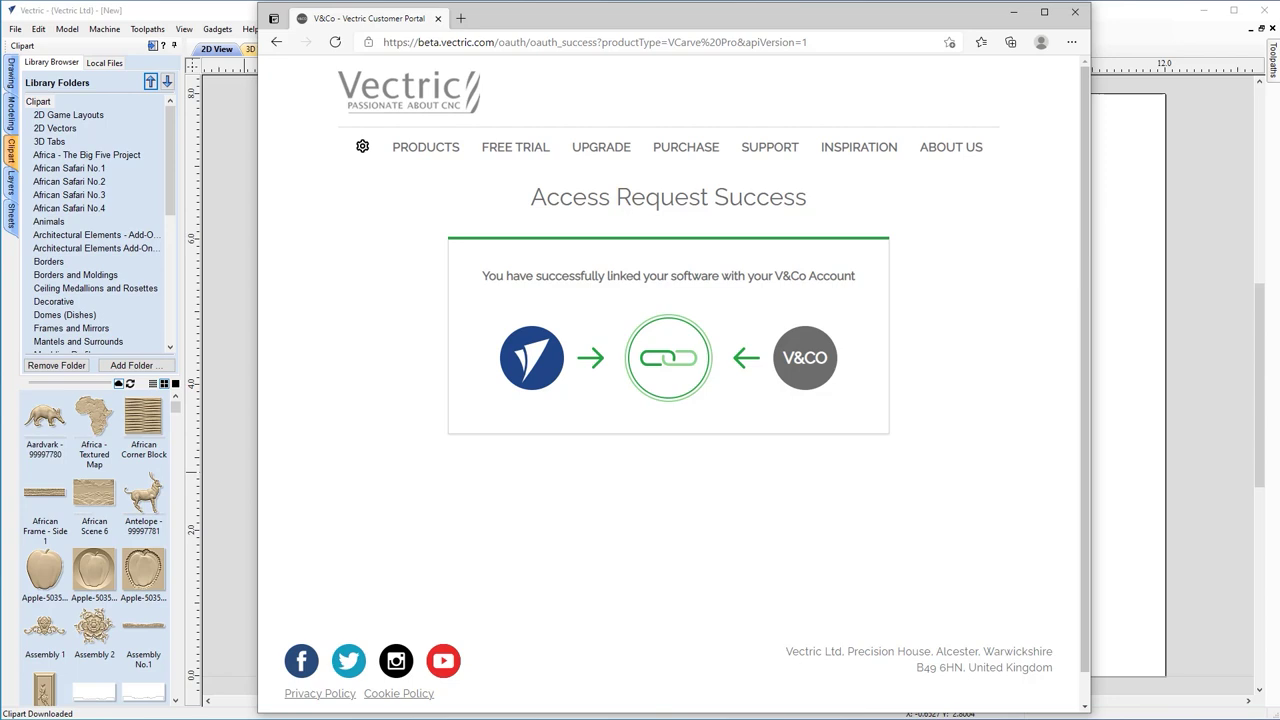
pyautogui.click(1074, 13)
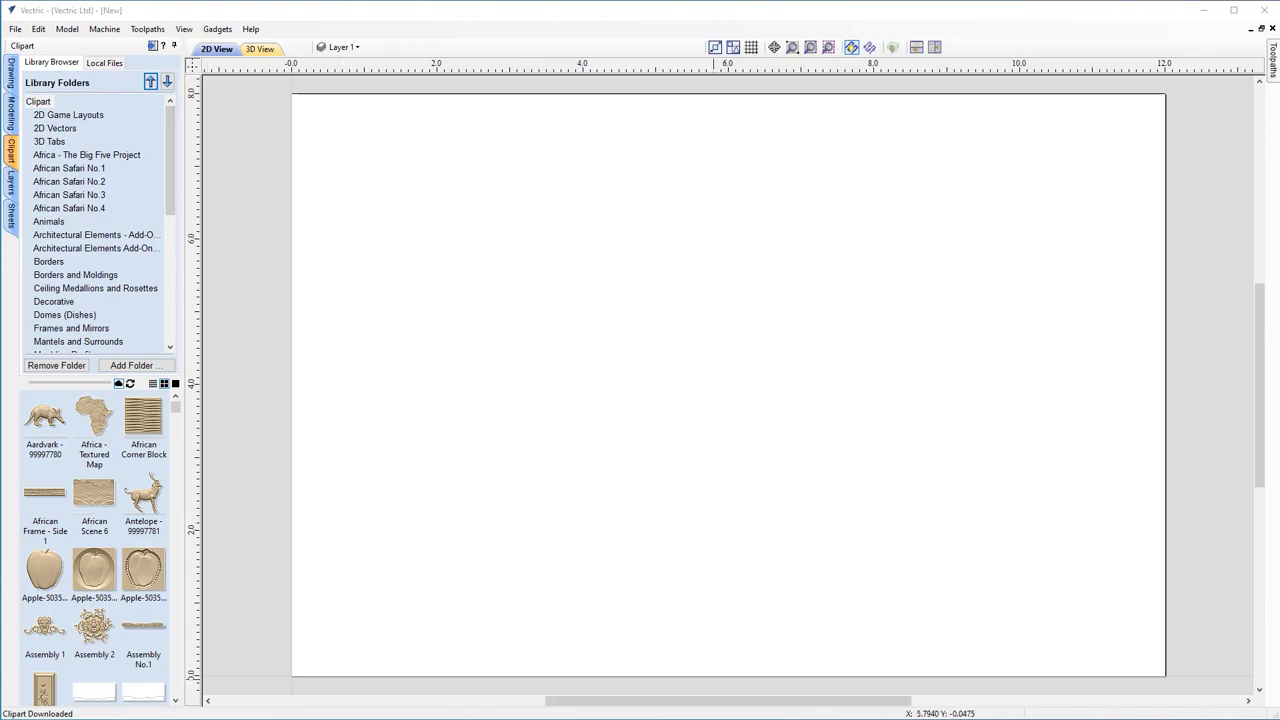
# Place the Pyramid_0.75 clipart from the 3D Tabs folder on the sheet and move it slightly above and left of centre.
pyautogui.click(52, 143)
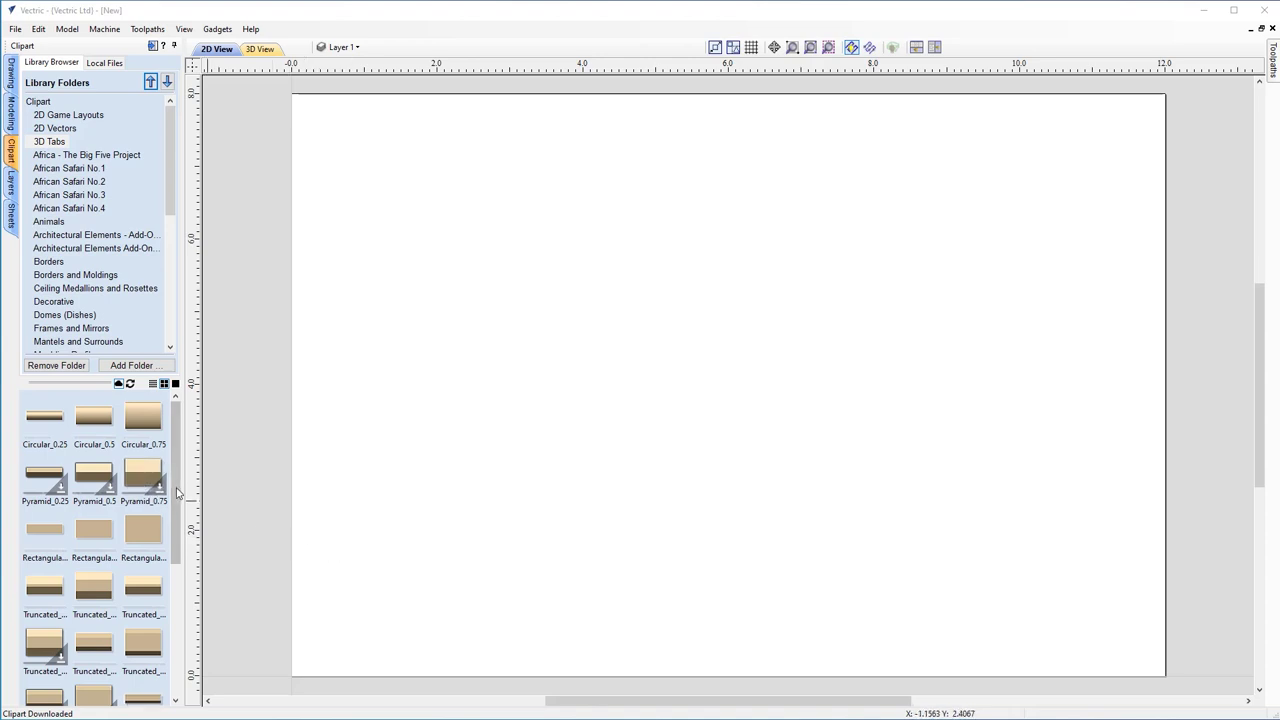
pyautogui.moveTo(150, 481); pyautogui.dragTo(688, 418)
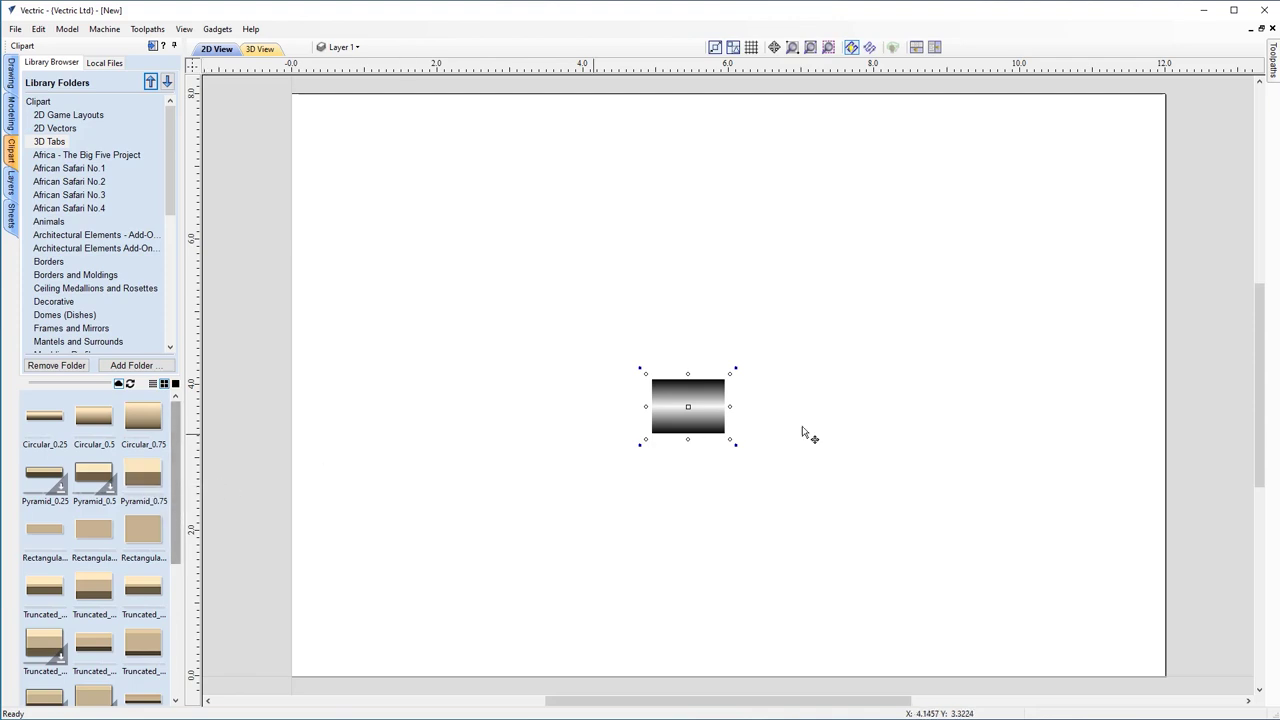
pyautogui.keyDown('ctrl'); pyautogui.moveTo(706, 417); pyautogui.dragTo(680, 348); pyautogui.keyUp('ctrl')
pyautogui.hotkey('ctrl', 'z')
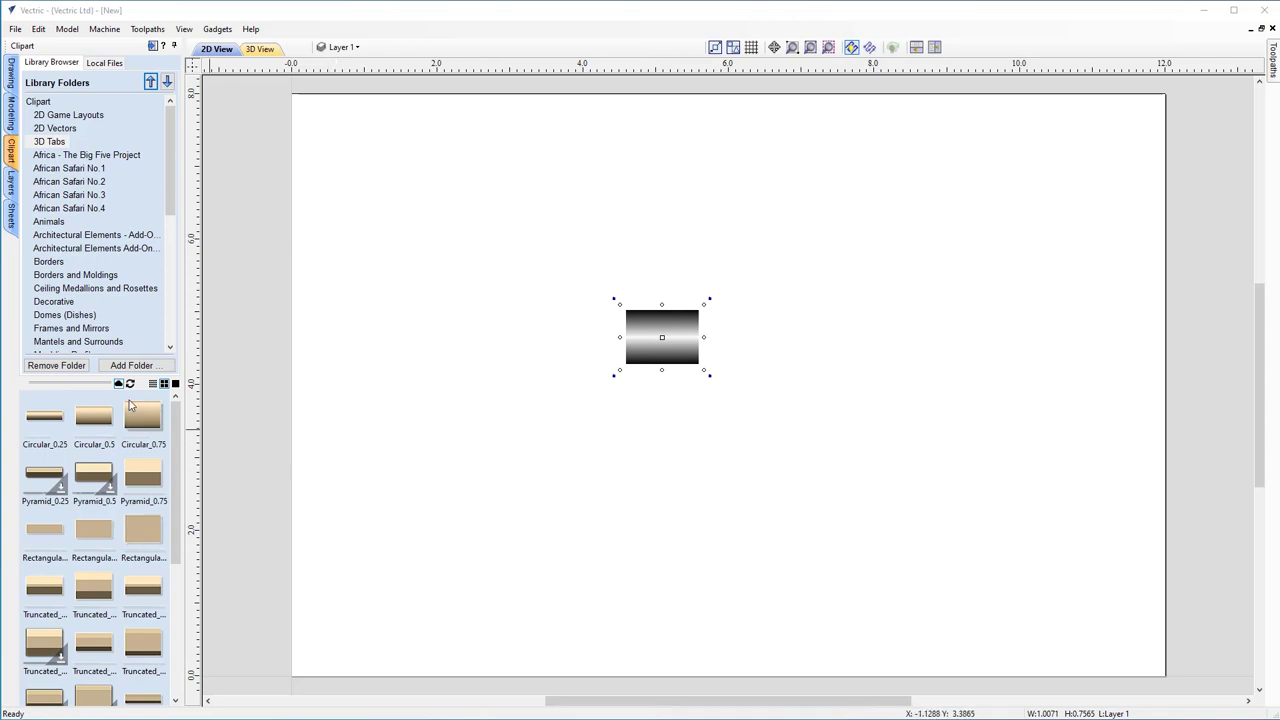
# Open the Clipart library's folder in File Explorer and examine the model thumbnails in the Animals folder.
pyautogui.click(76, 318)
pyautogui.rightClick(76, 318)
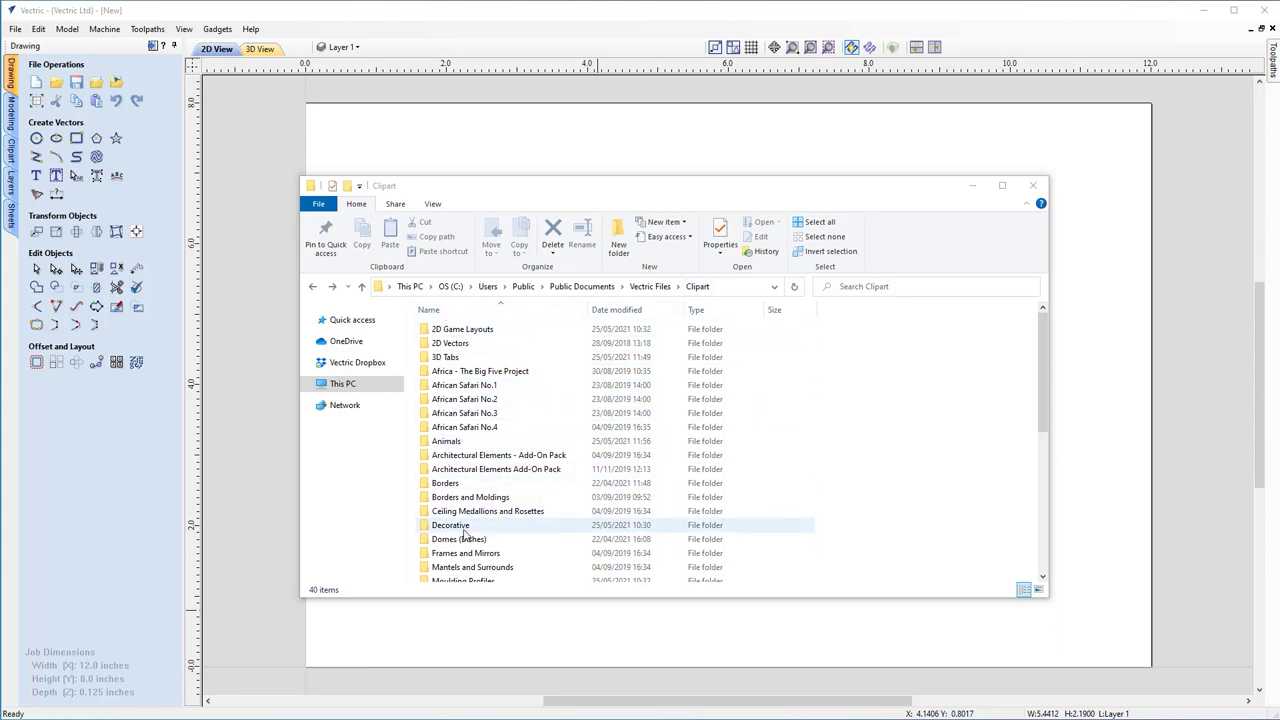
pyautogui.doubleClick(437, 445)
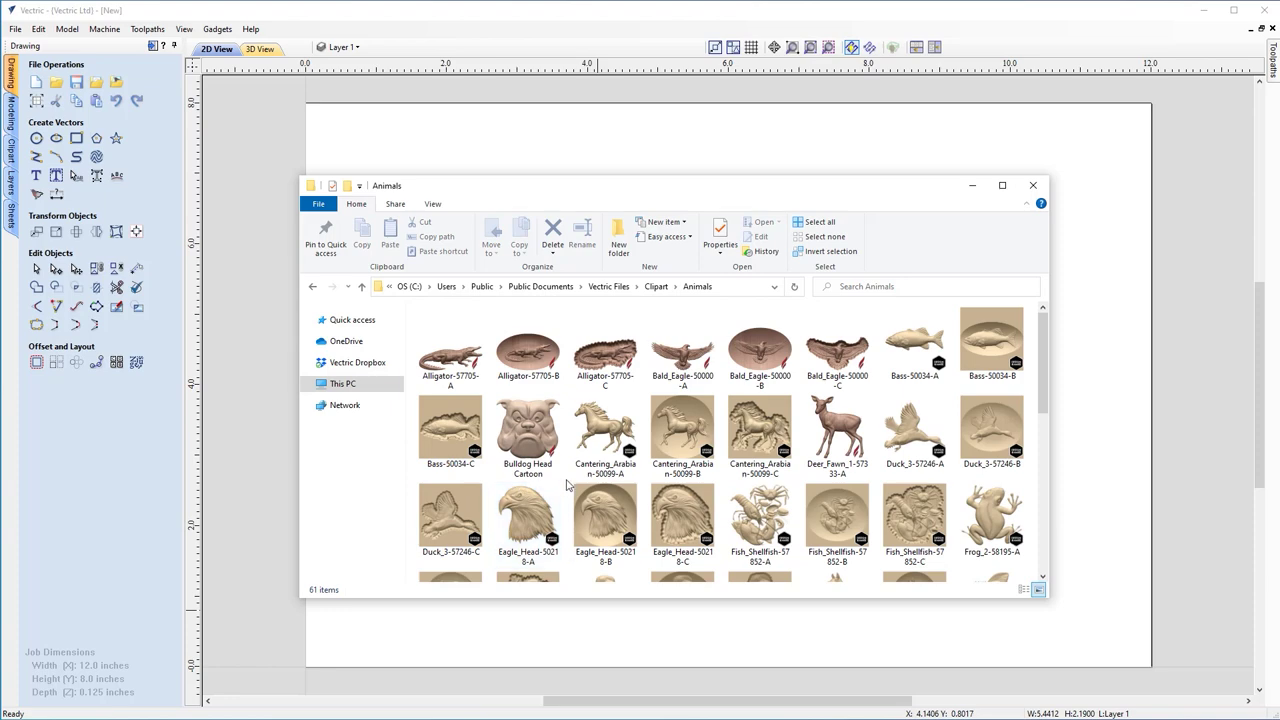
pyautogui.scroll(-2, 572, 495)
pyautogui.scroll(-2, 575, 502)
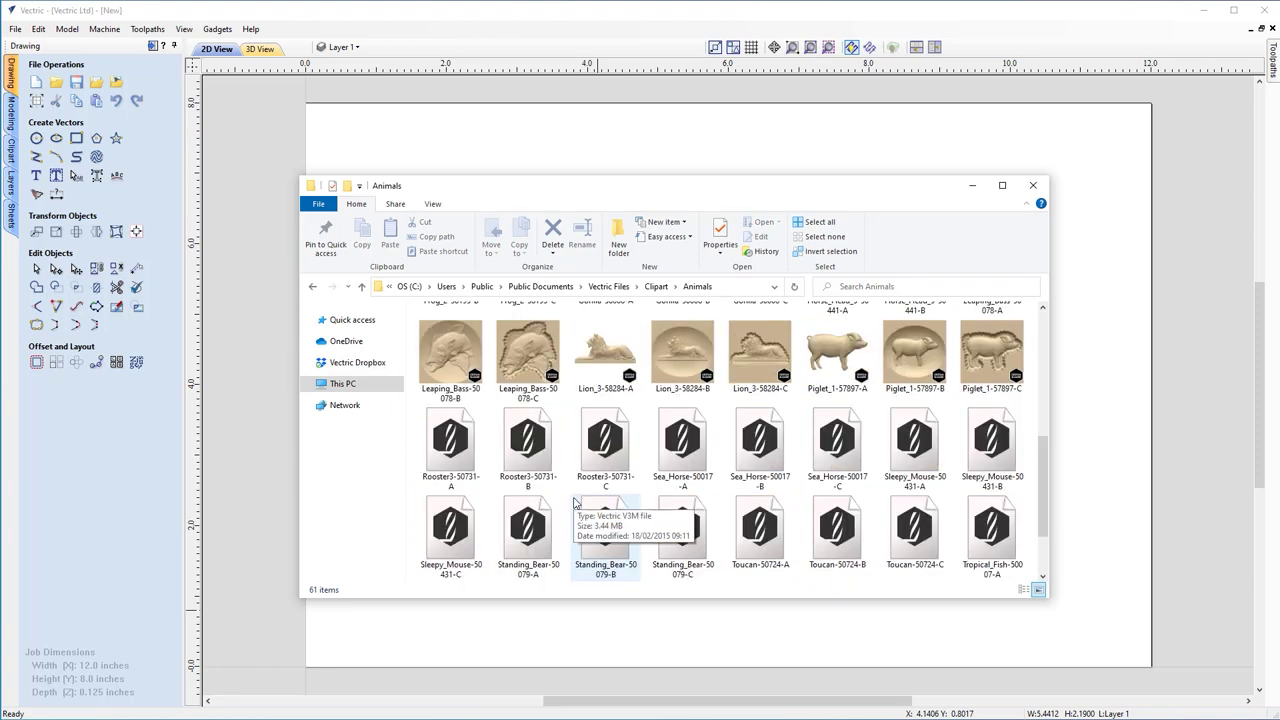
pyautogui.scroll(-2, 576, 503)
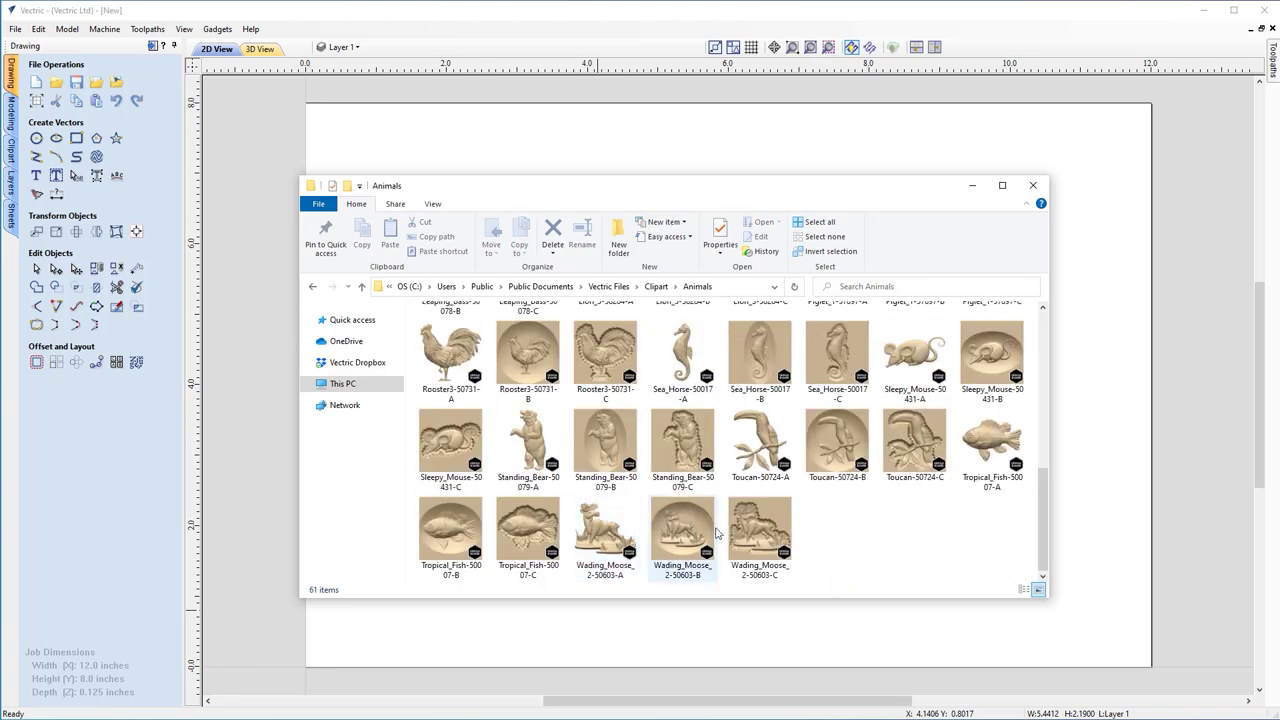
pyautogui.scroll(6, 728, 530)
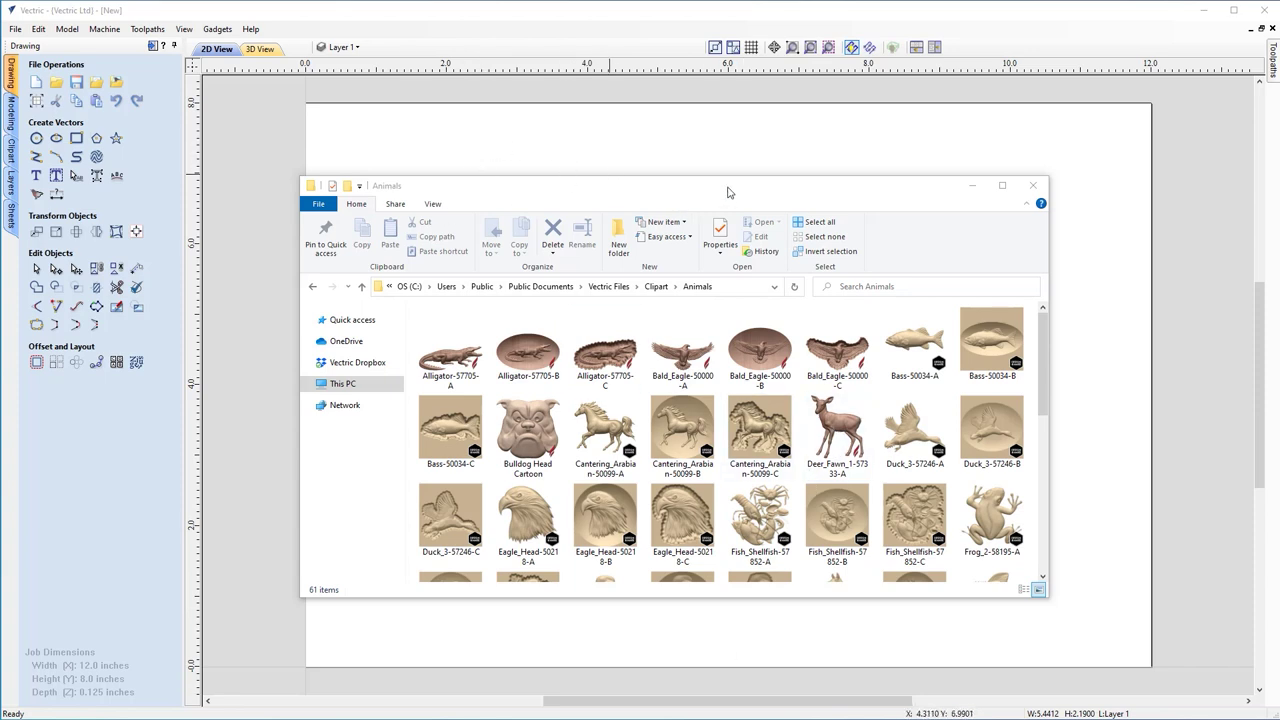
# Place the Wading_Moose_2-50603-A model from the open Animals folder window near the middle of the sheet, then delete it.
pyautogui.moveTo(730, 192); pyautogui.dragTo(740, 207)
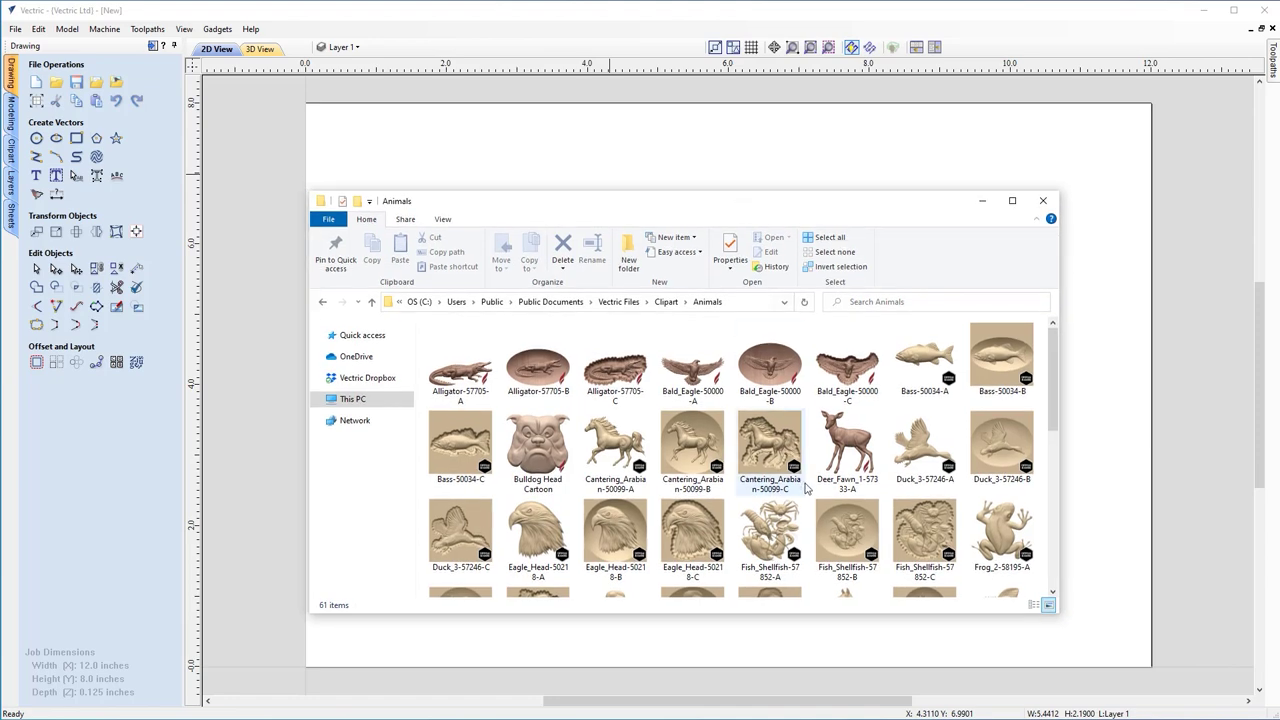
pyautogui.scroll(-2, 805, 510)
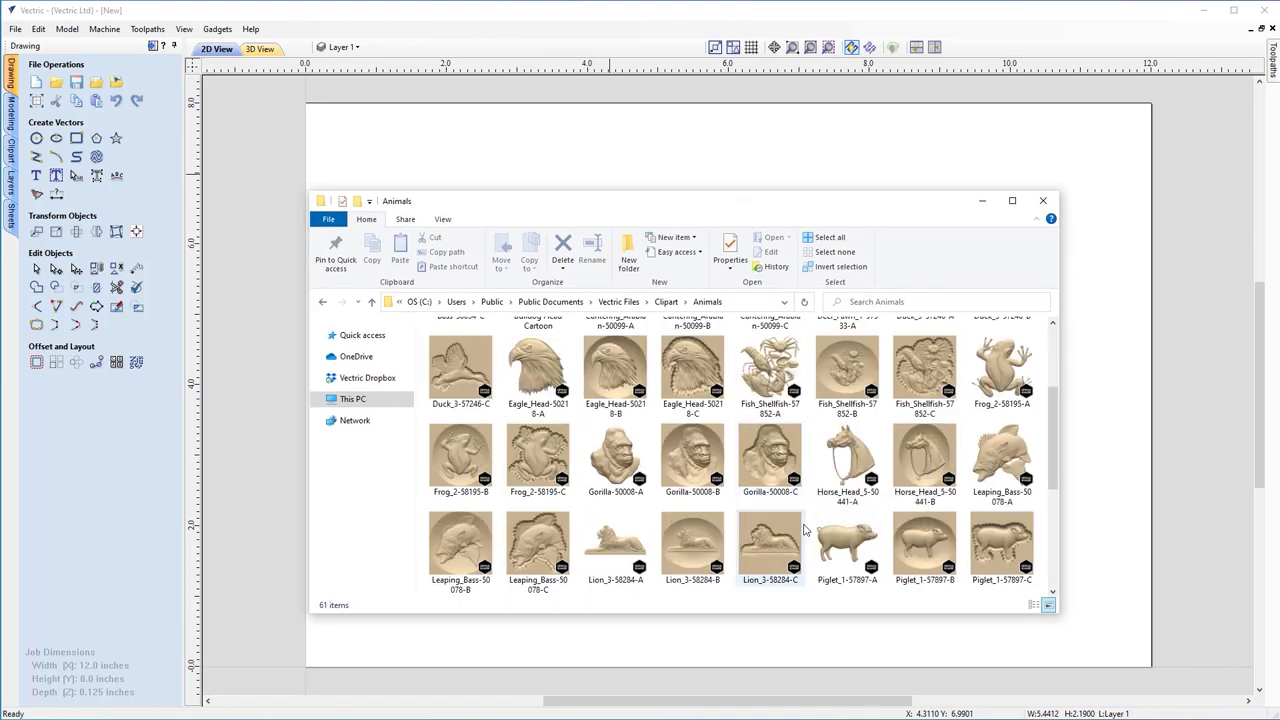
pyautogui.scroll(-3, 805, 528)
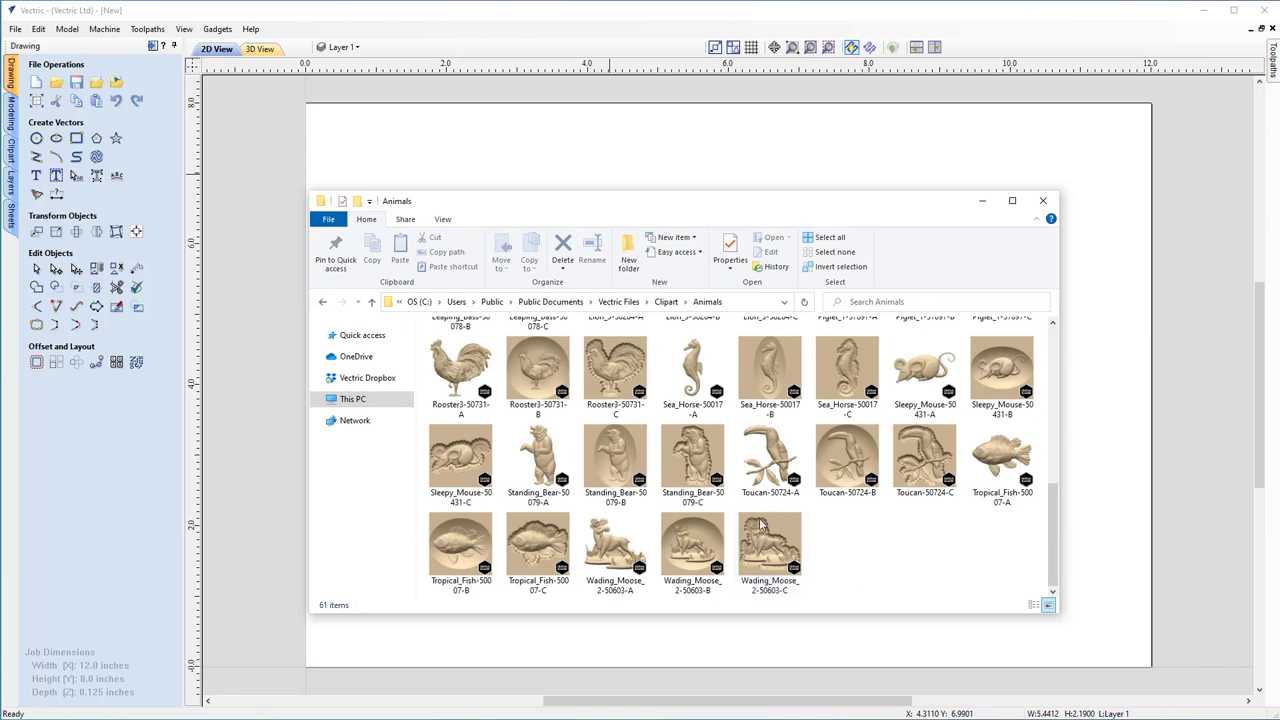
pyautogui.click(614, 560)
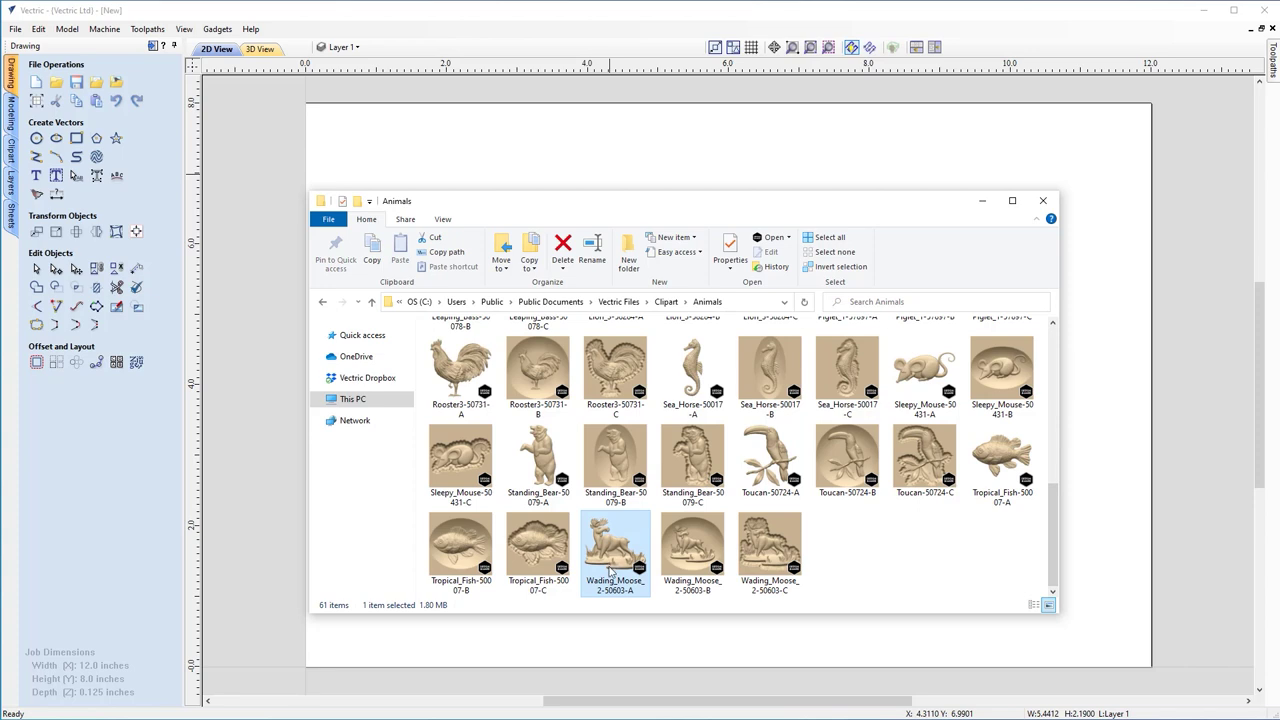
pyautogui.moveTo(449, 290); pyautogui.dragTo(565, 180)
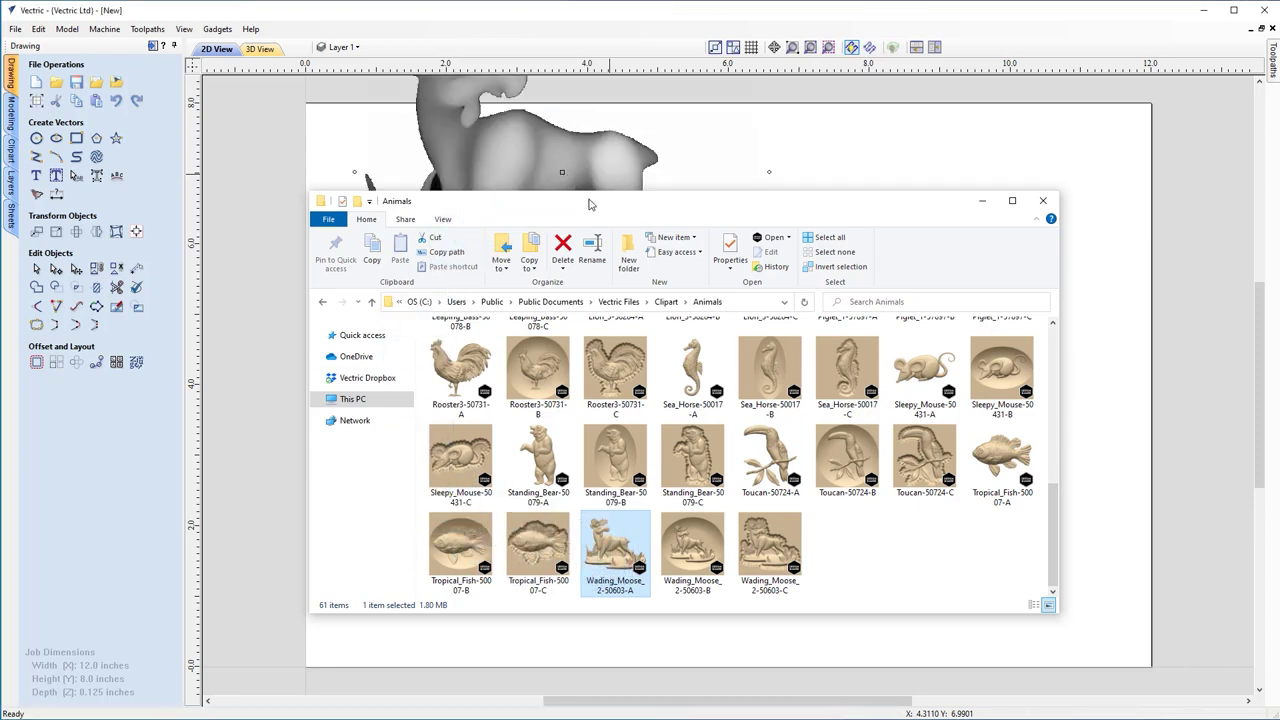
pyautogui.click(982, 208)
pyautogui.moveTo(577, 217); pyautogui.dragTo(740, 420)
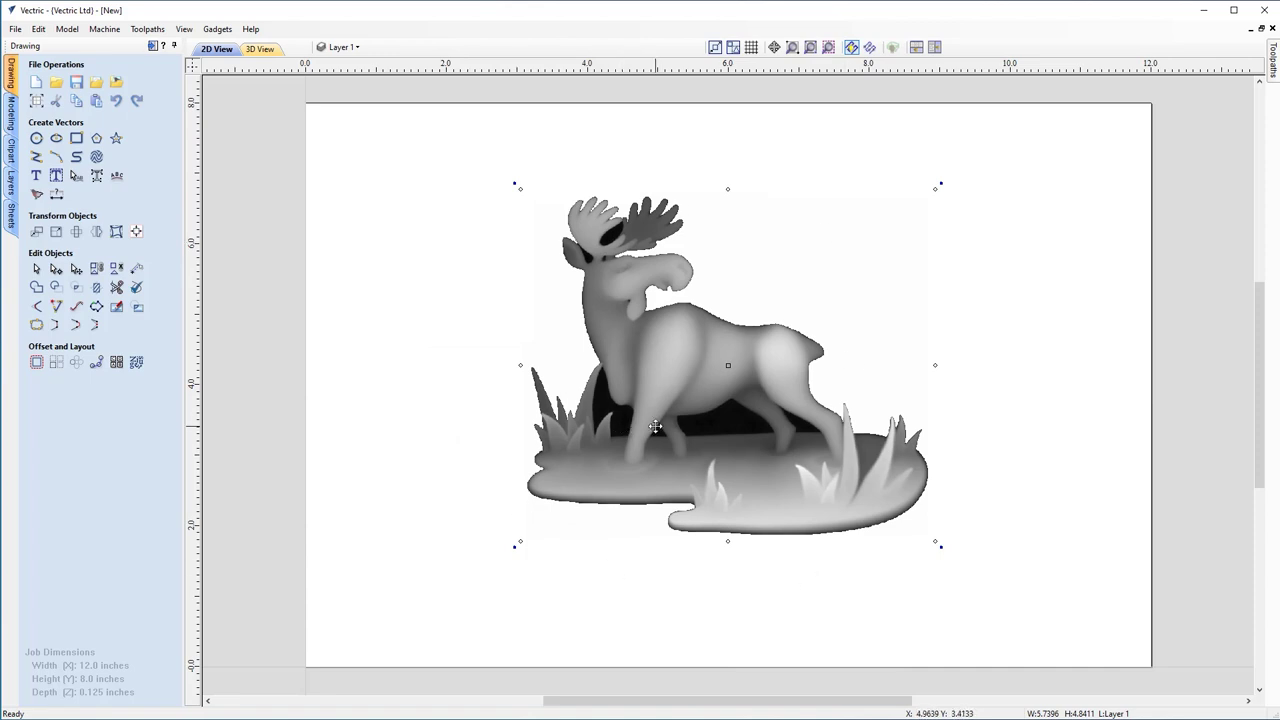
pyautogui.press('Delete')
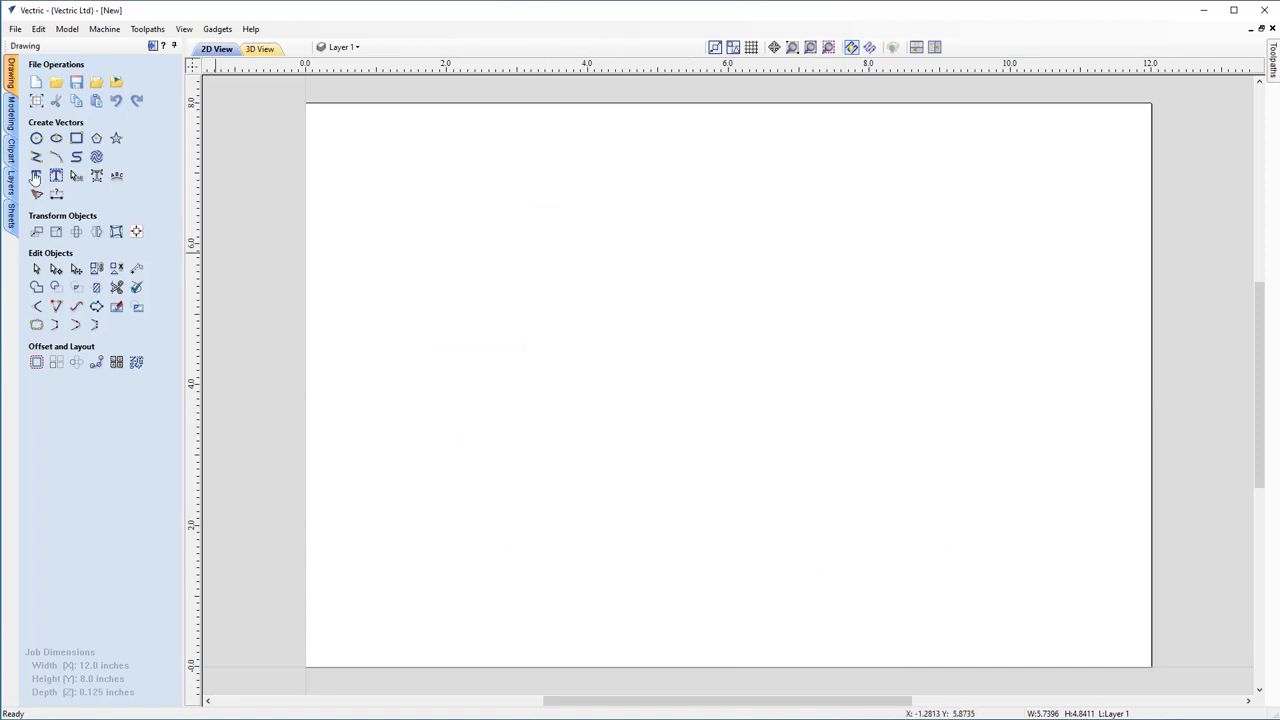
# Import the Bass-50034-A model as a component from the Clipart Animals folder, displaying the files as large icons.
pyautogui.click(11, 114)
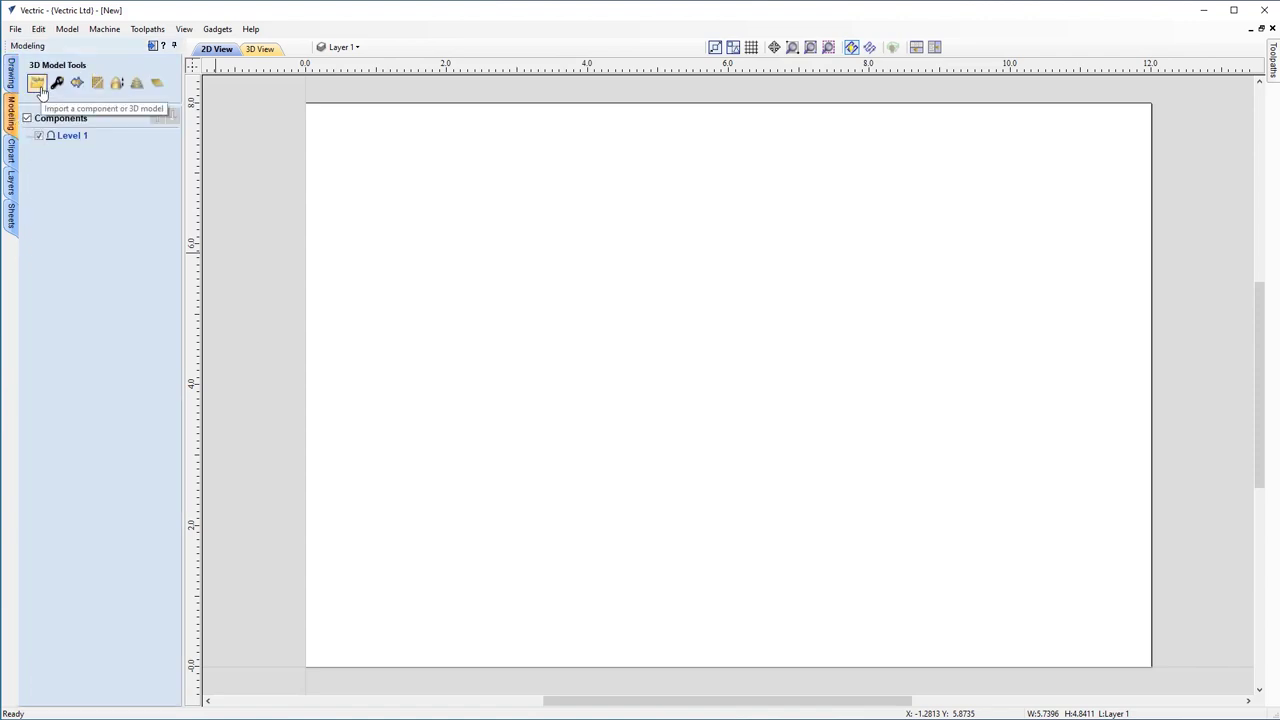
pyautogui.click(38, 86)
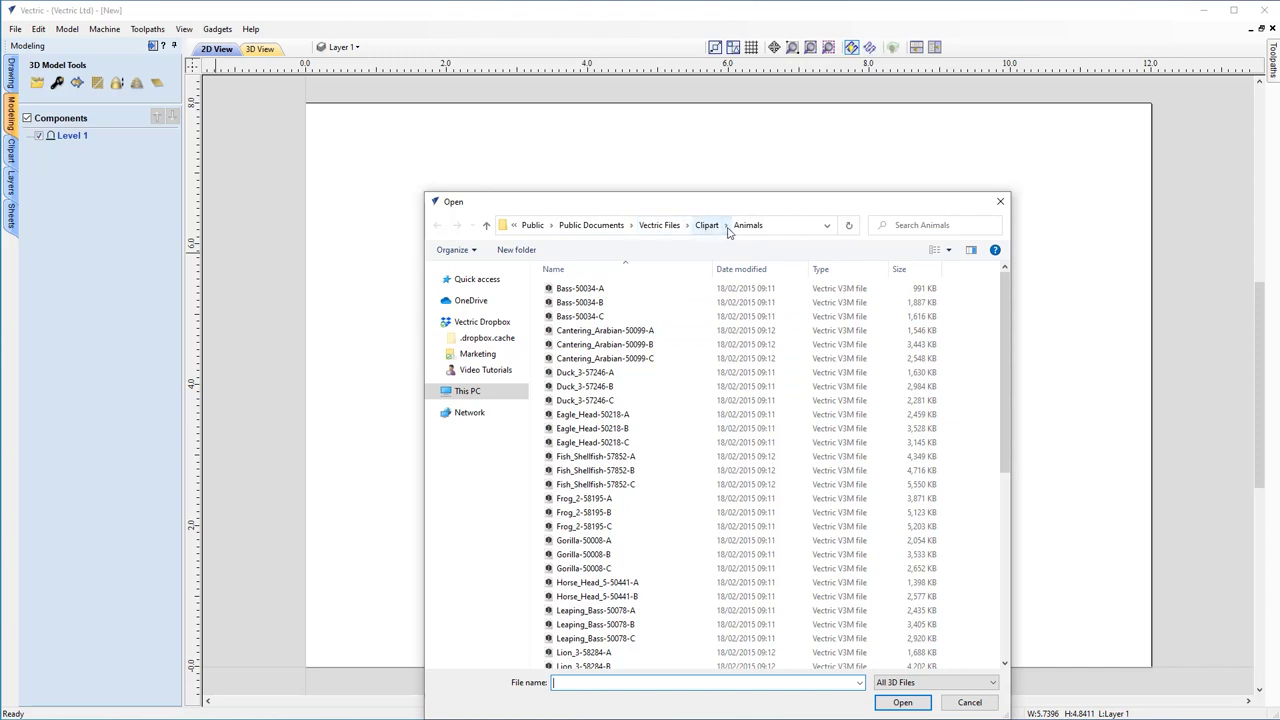
pyautogui.rightClick(968, 346)
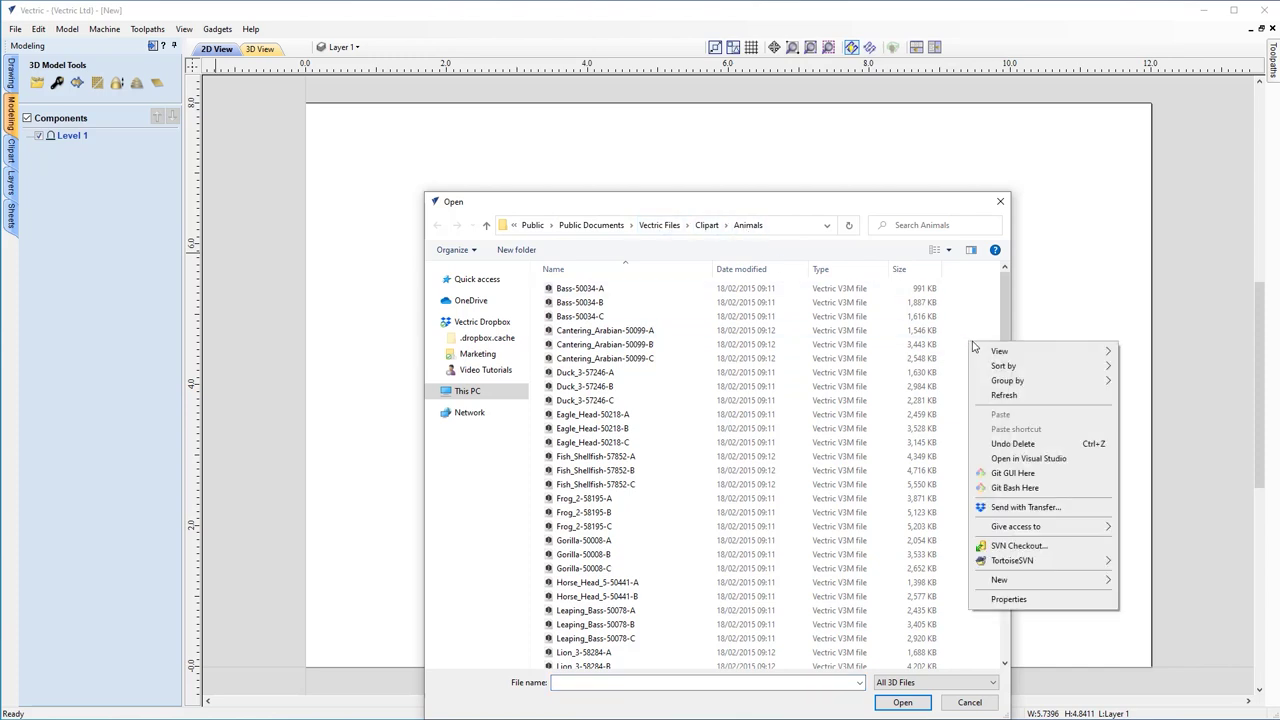
pyautogui.moveTo(1005, 352)
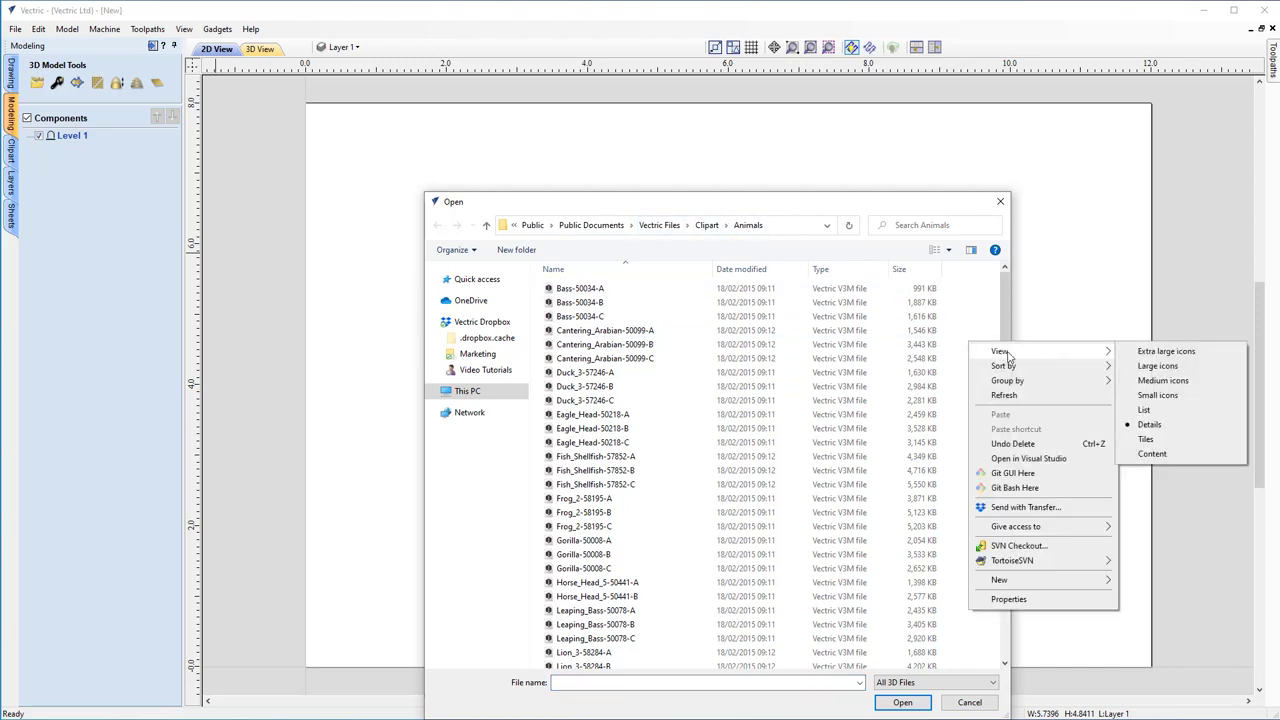
pyautogui.click(1135, 366)
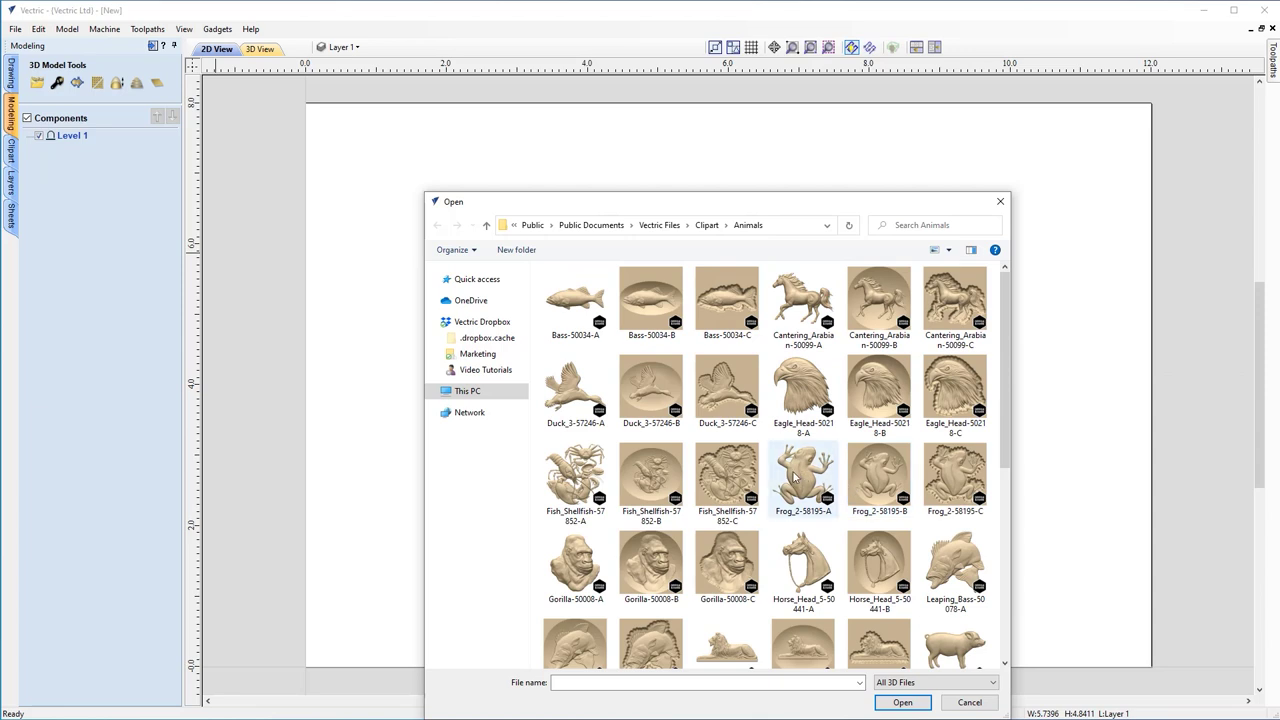
pyautogui.moveTo(784, 205); pyautogui.dragTo(711, 238)
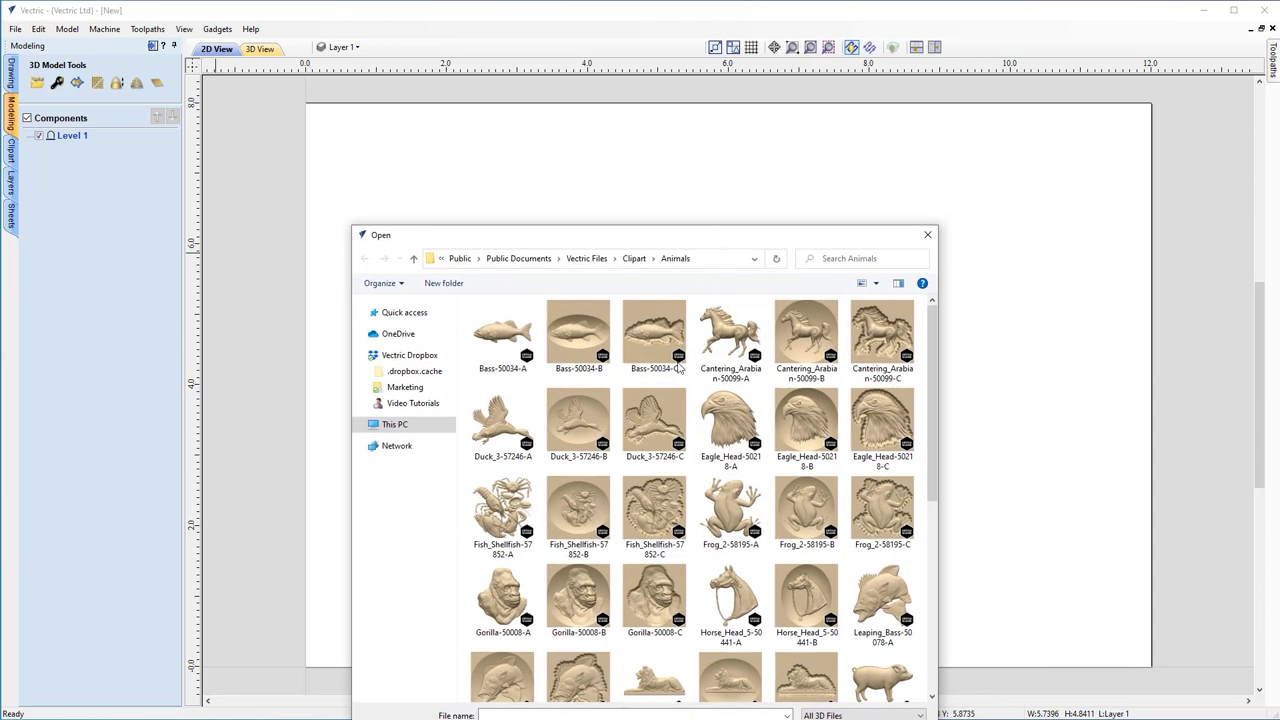
pyautogui.doubleClick(500, 345)
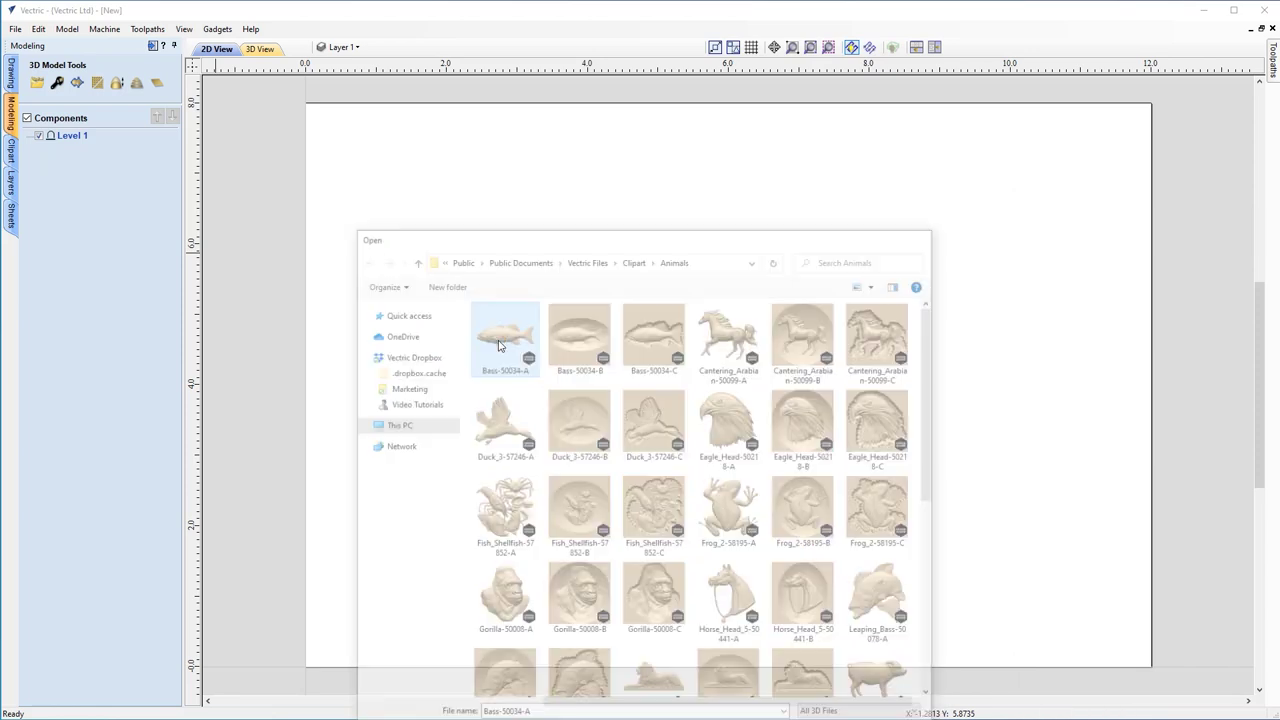
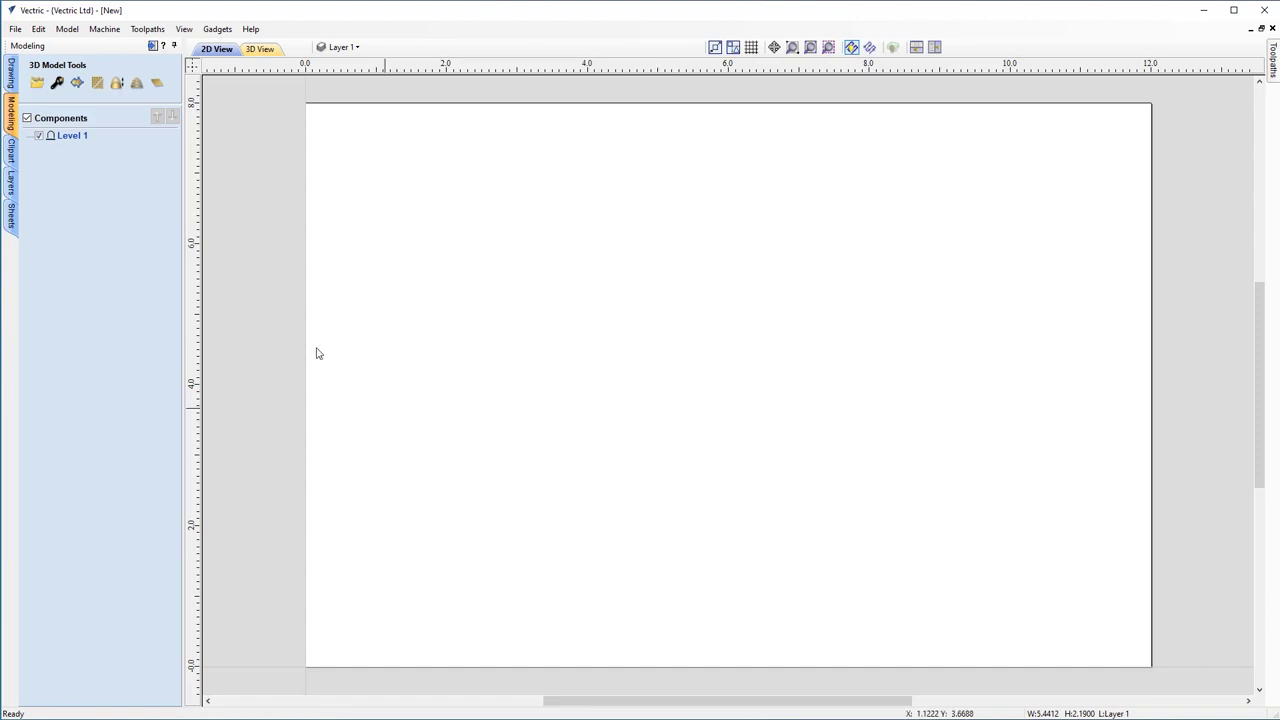
# Place the first Cantering Arabian horse clipart from the library's Animals folder near the middle of the sheet.
pyautogui.click(11, 152)
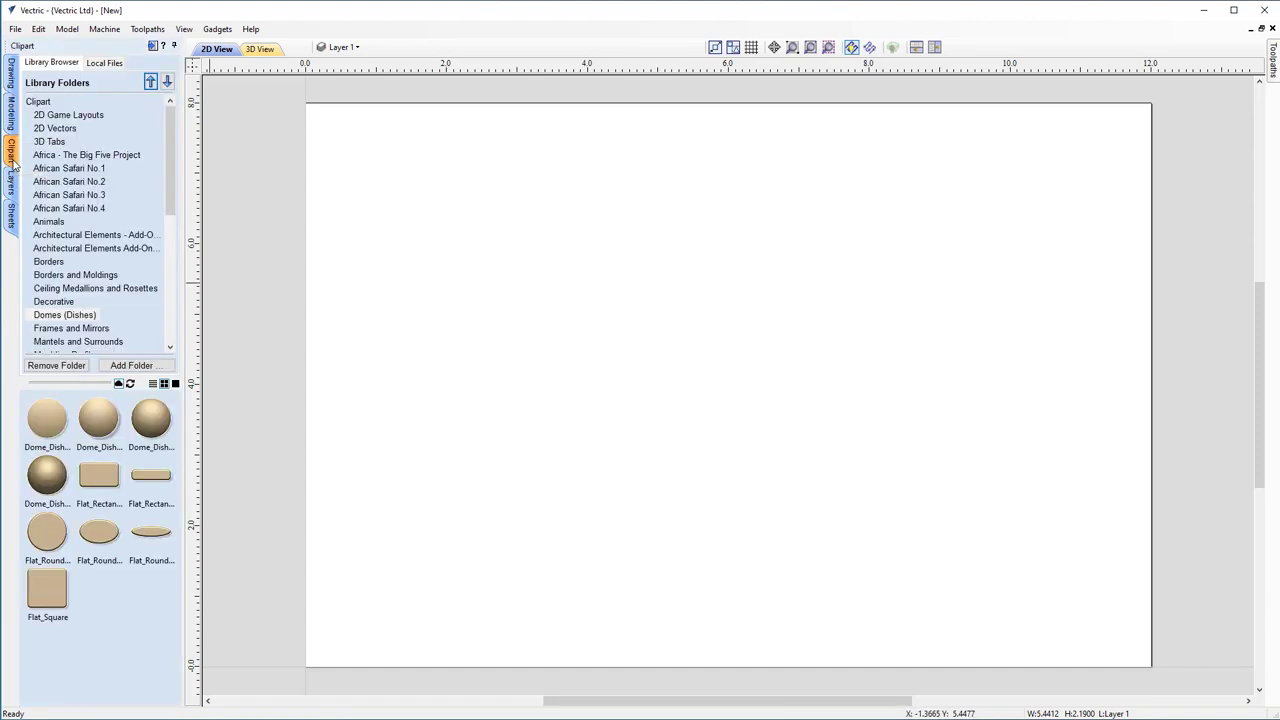
pyautogui.click(52, 222)
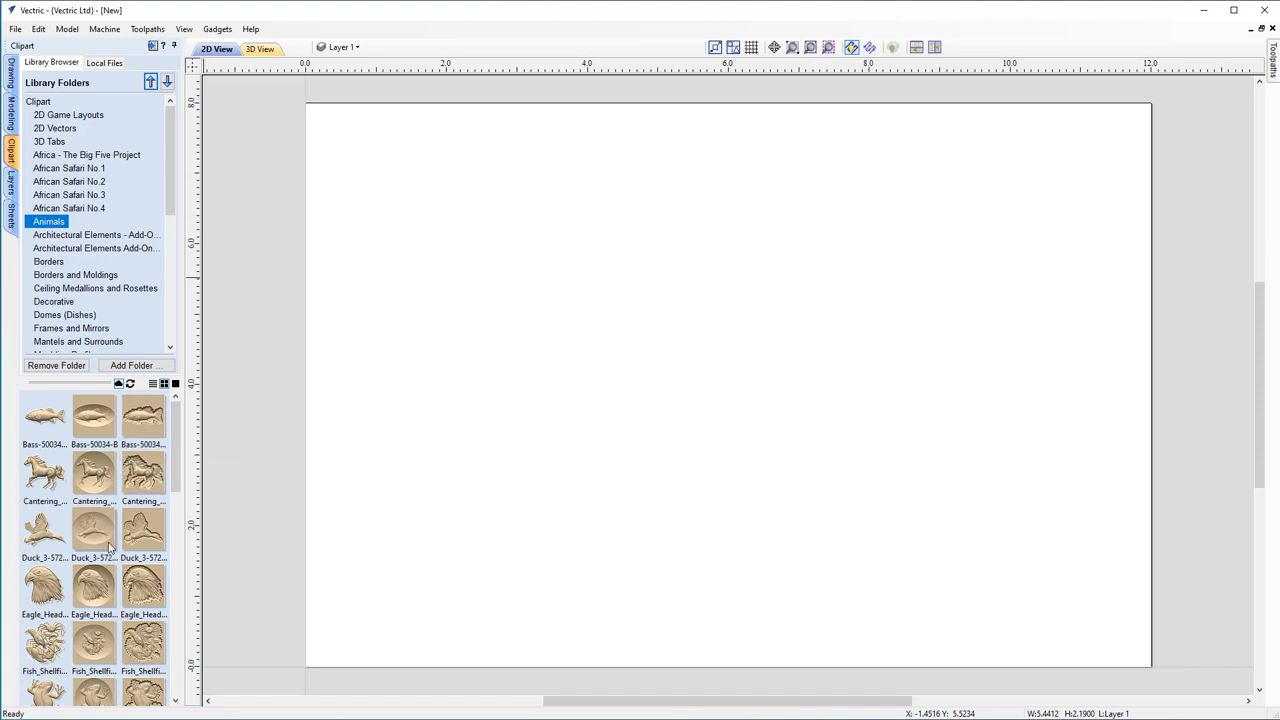
pyautogui.moveTo(44, 478); pyautogui.dragTo(704, 410)
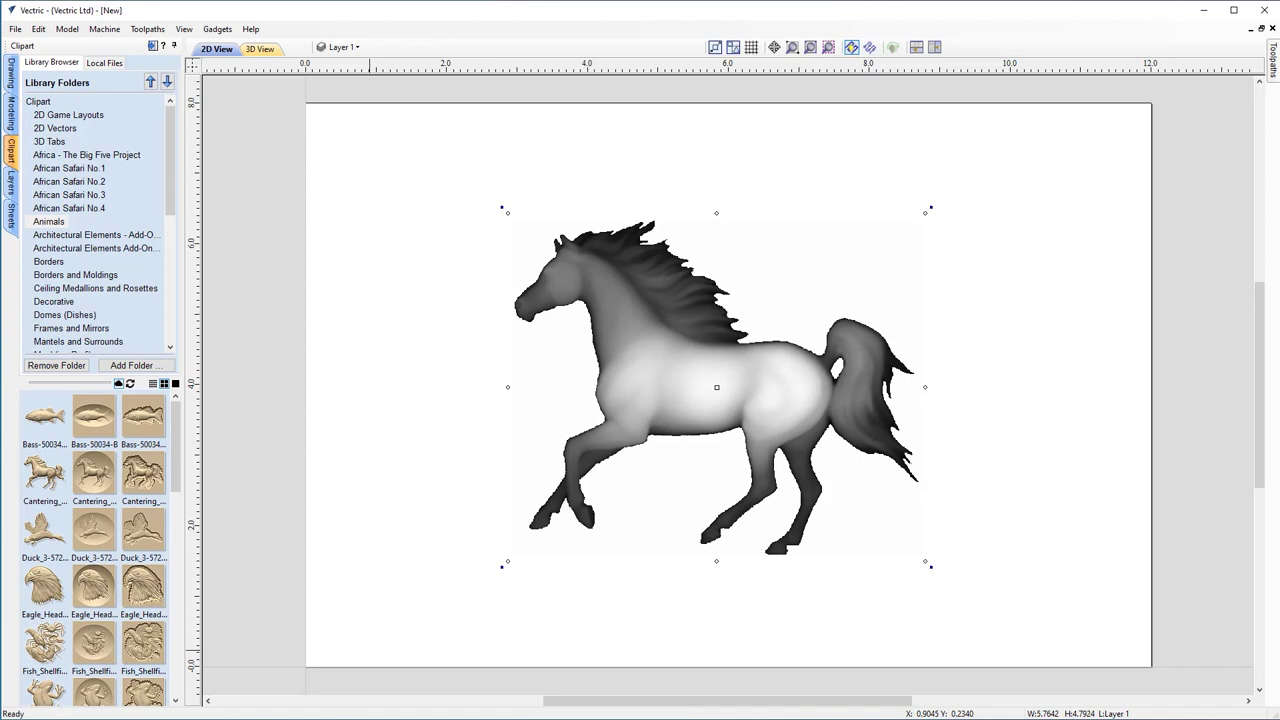
# Browse the local files to Public Documents > Vectric Files > Clipart and show the contents of the Animals folder.
pyautogui.click(104, 63)
pyautogui.scroll(-8, 150, 163)
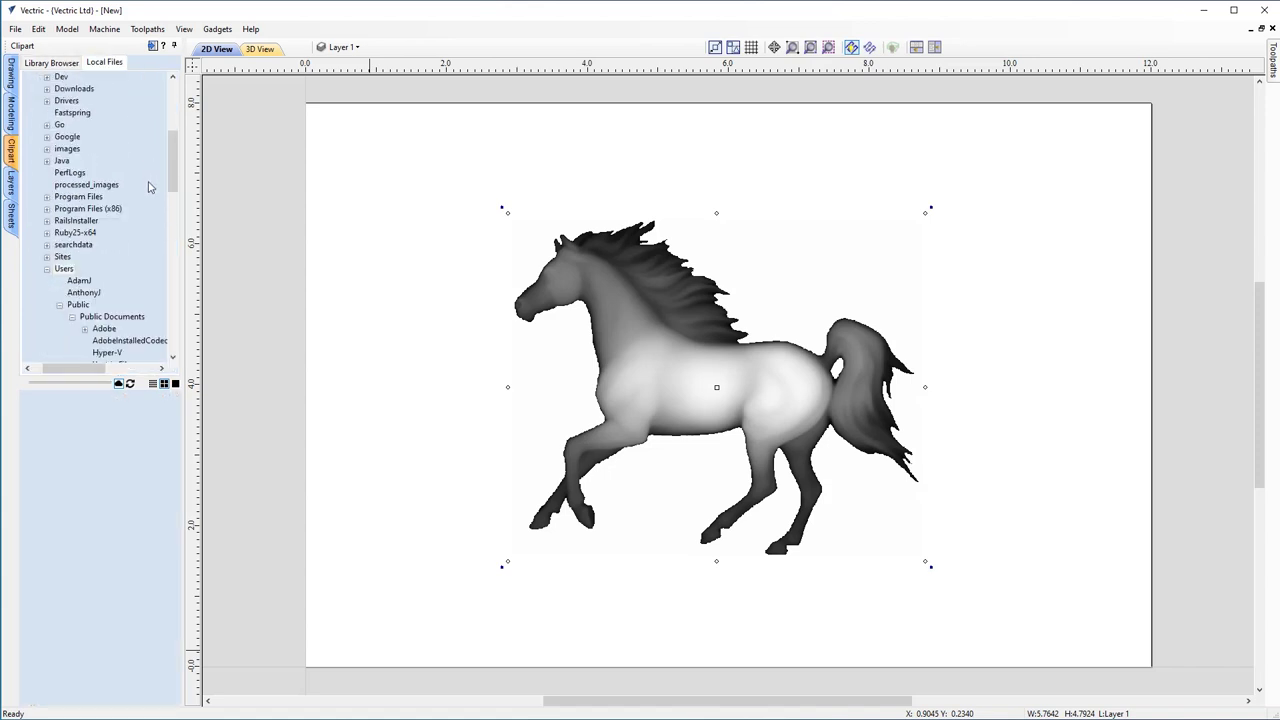
pyautogui.scroll(10, 135, 210)
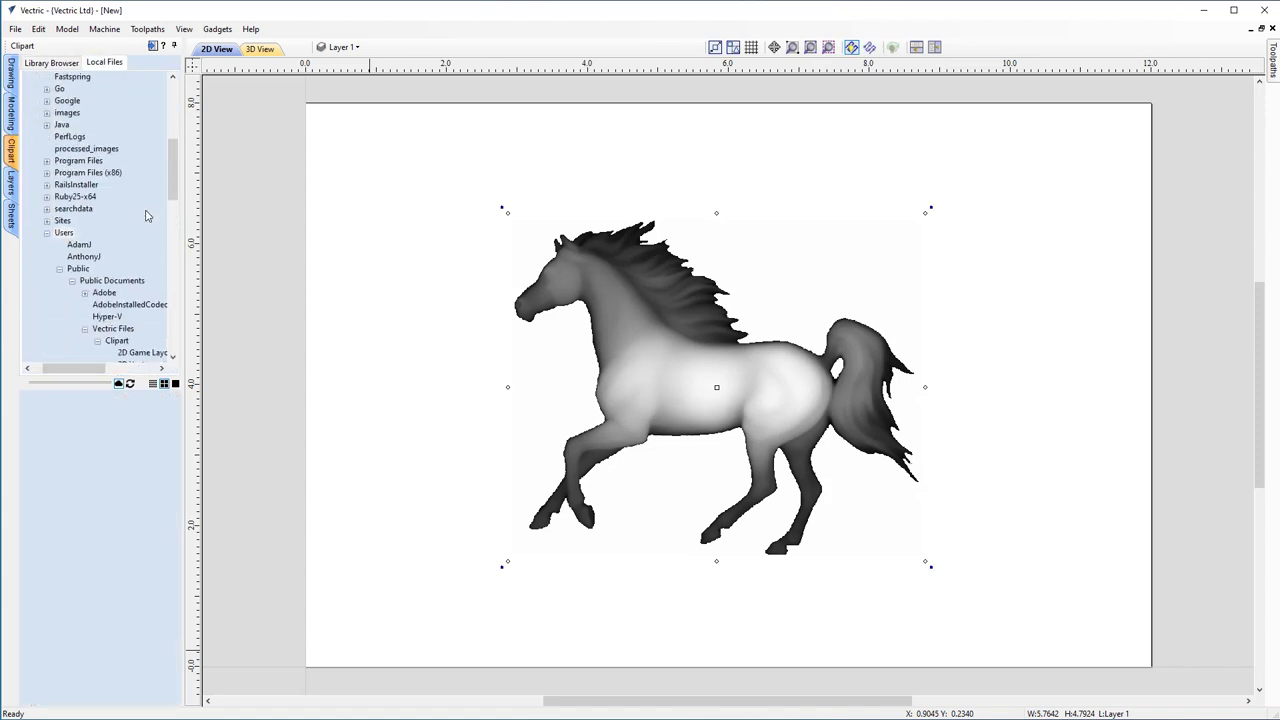
pyautogui.scroll(-2, 34, 226)
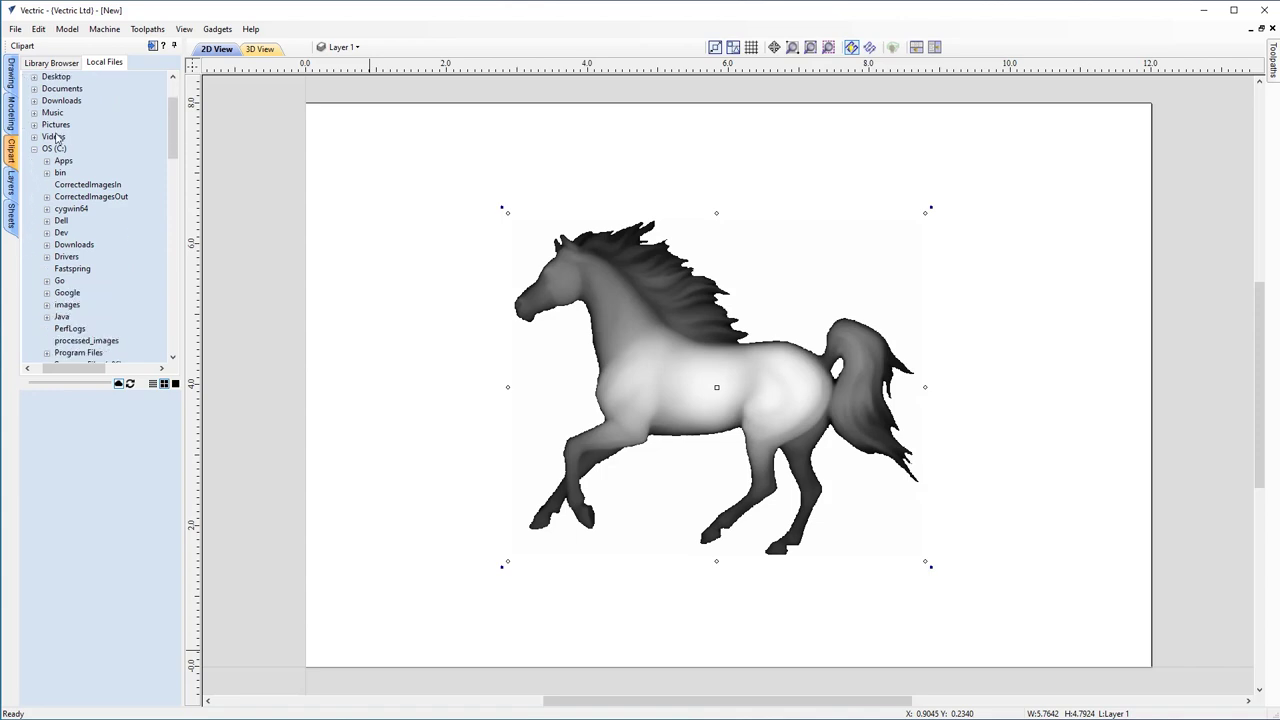
pyautogui.scroll(-8, 125, 215)
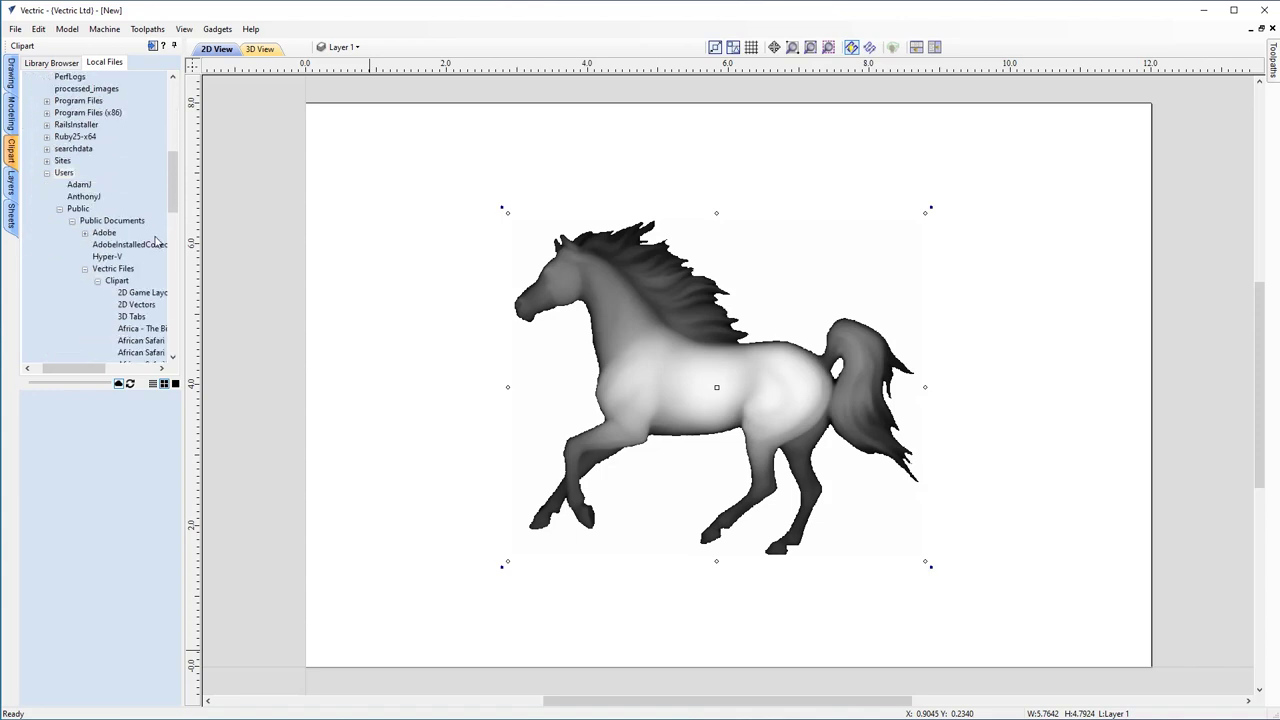
pyautogui.scroll(-1, 152, 233)
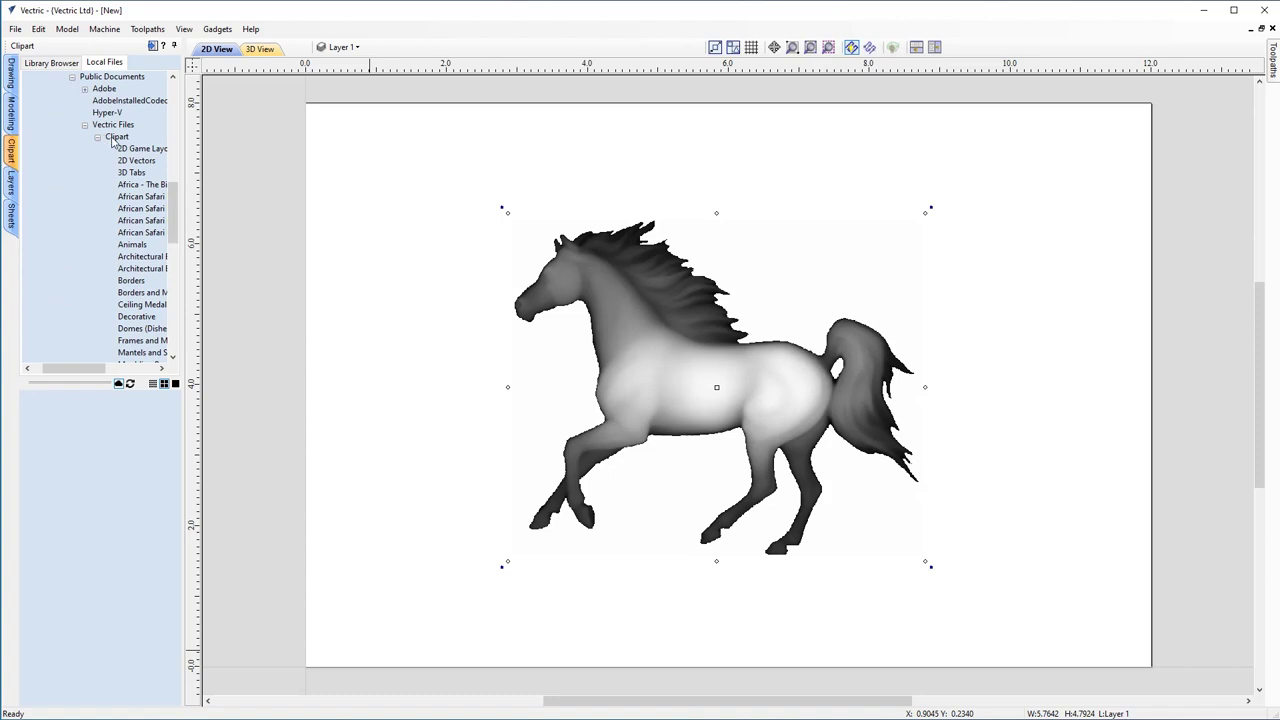
pyautogui.click(131, 245)
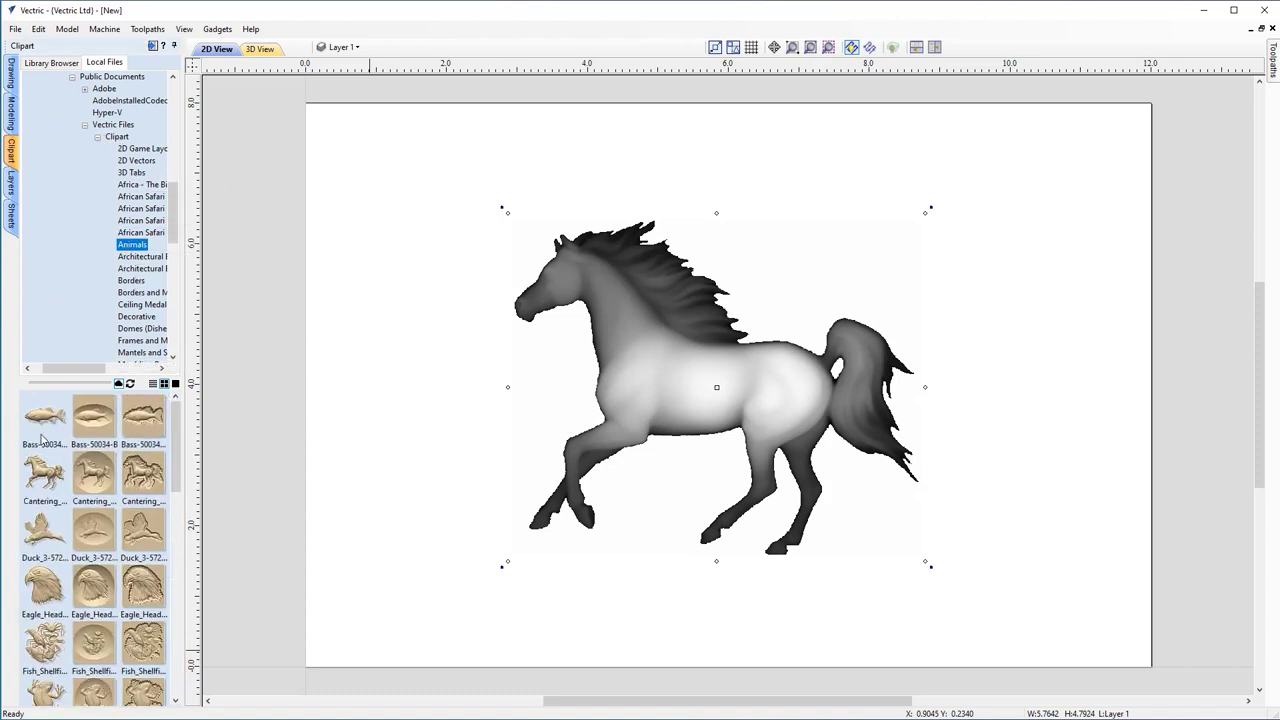
# Delete the horse from the sheet and place the first Duck_3 clipart from the local Animals folder.
pyautogui.moveTo(40, 488)
pyautogui.mouseDown()
pyautogui.moveTo(309, 497)
pyautogui.moveTo(656, 360)
pyautogui.mouseUp()
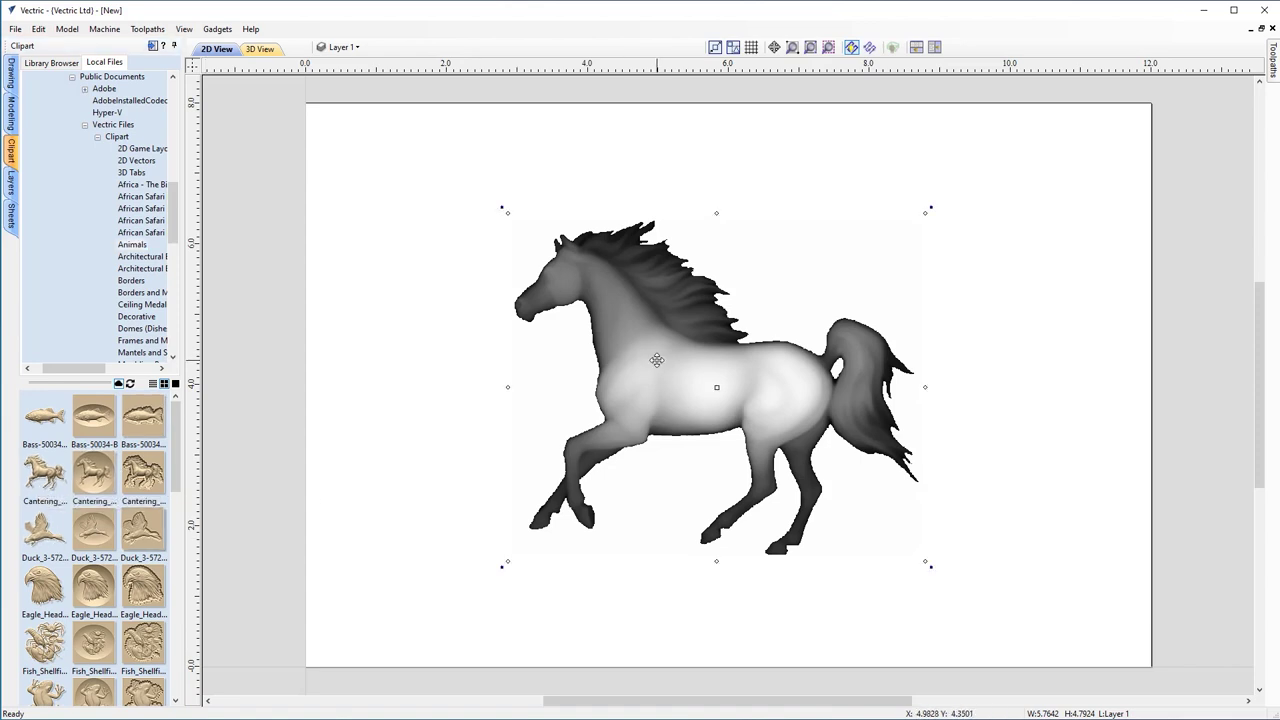
pyautogui.press('Delete')
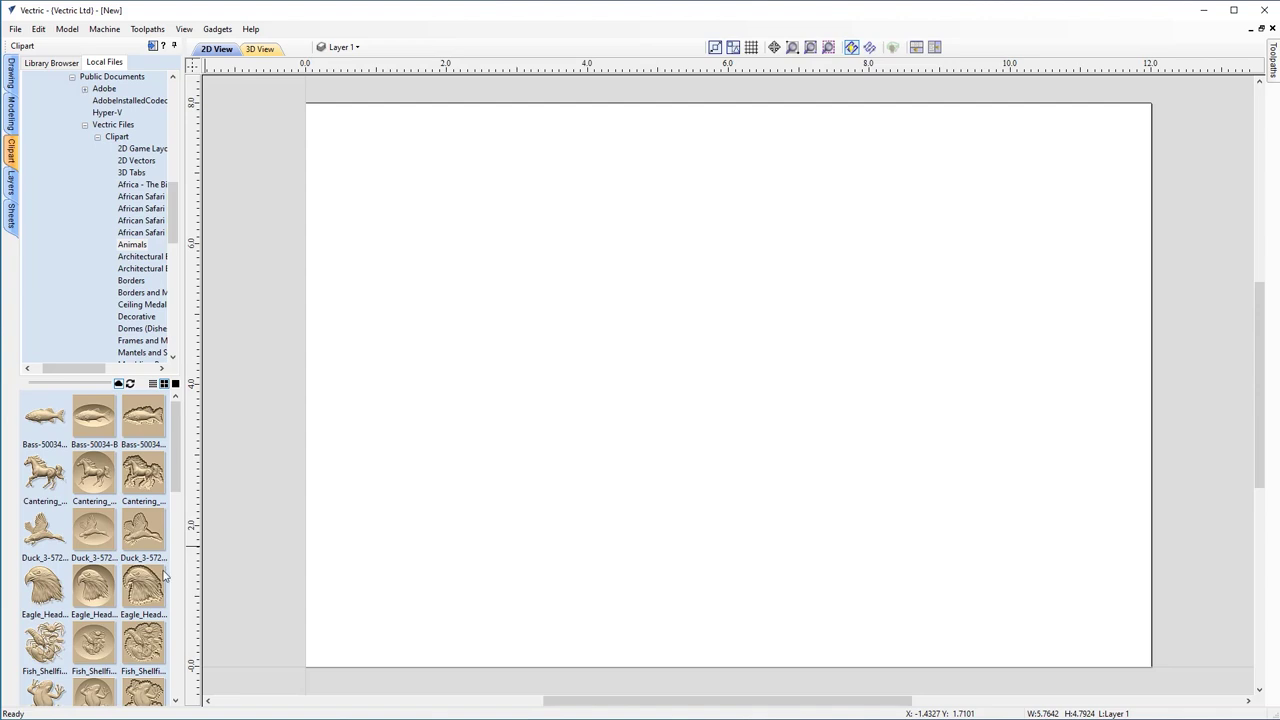
pyautogui.moveTo(33, 540); pyautogui.dragTo(657, 514)
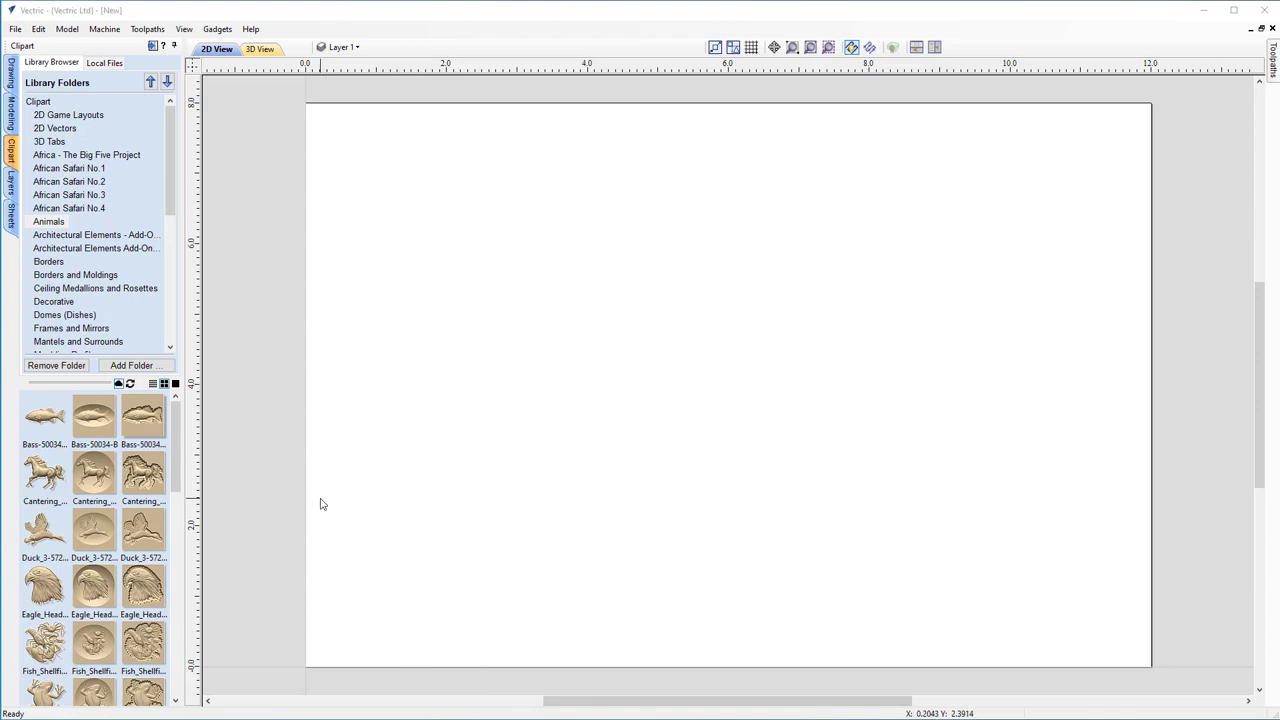
# Show the 2D and 3D views side by side and place the Bass-50034-A clipart near the sheet's upper edge.
pyautogui.click(935, 50)
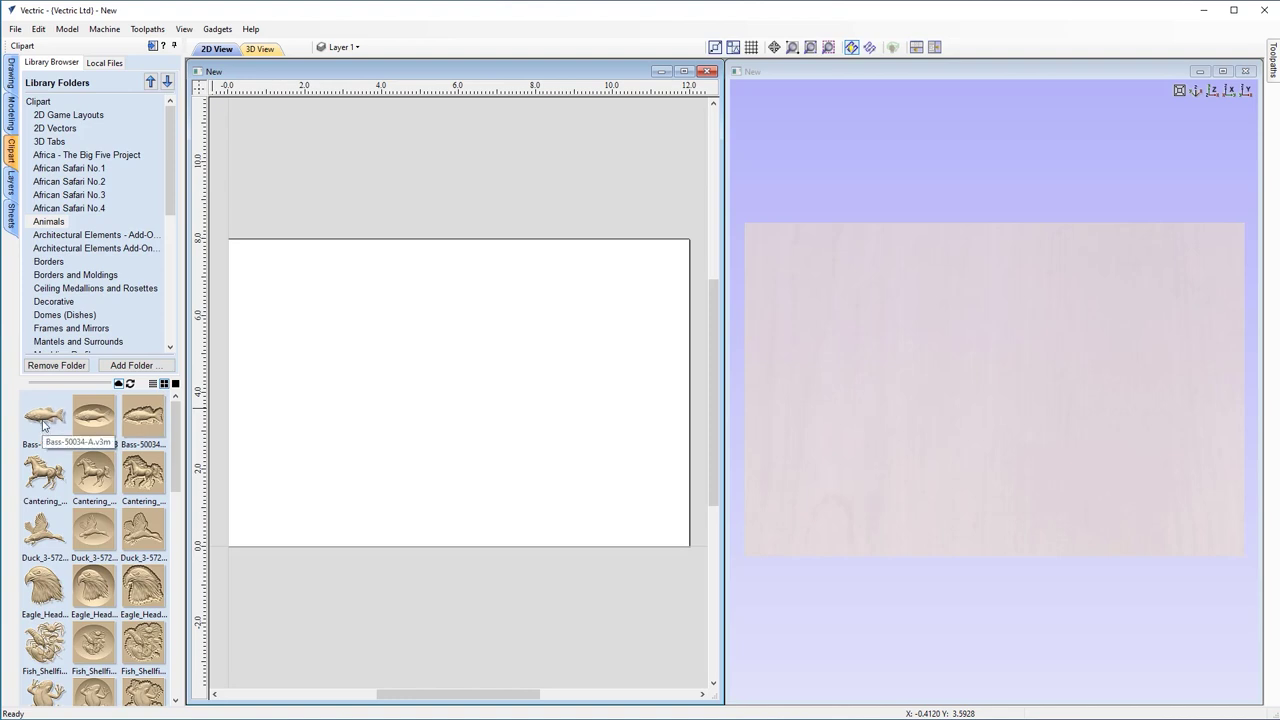
pyautogui.moveTo(50, 417); pyautogui.dragTo(444, 281)
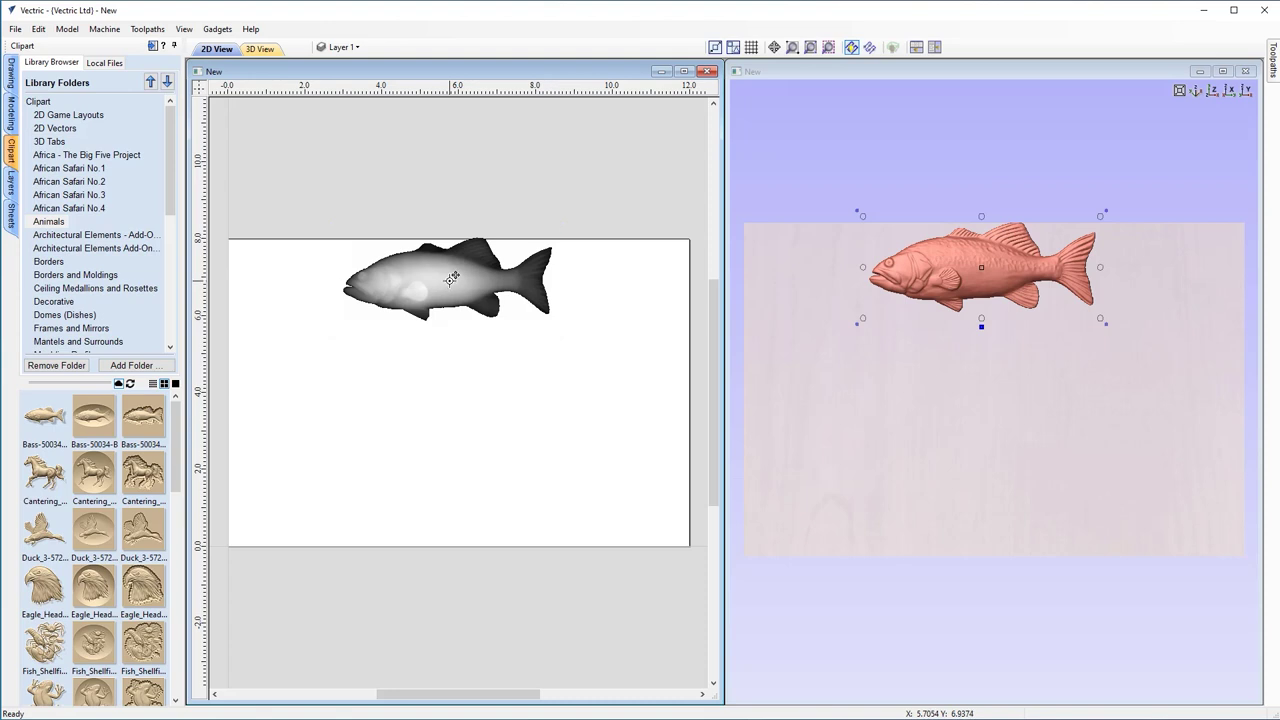
pyautogui.press('Escape')
pyautogui.moveTo(446, 284); pyautogui.dragTo(448, 289)
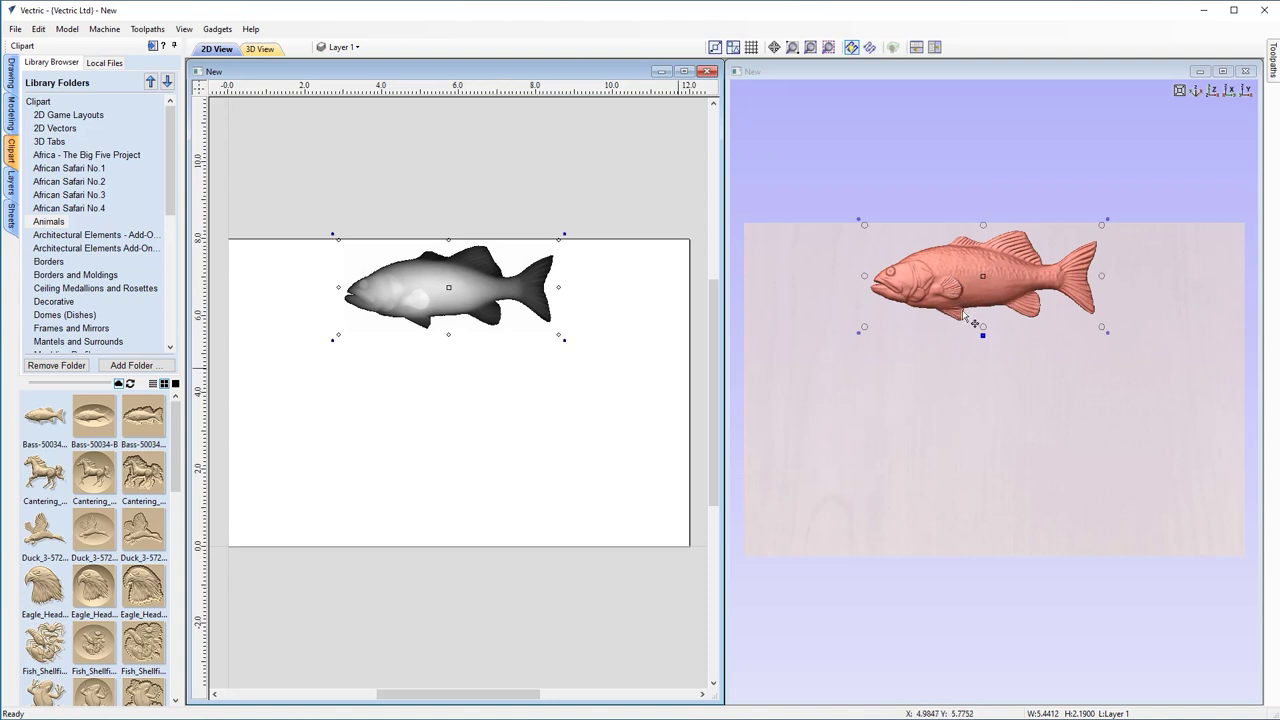
# Deselect the bass, inspect it at an angle in the 3D view and return to the top-down view.
pyautogui.click(581, 462)
pyautogui.moveTo(1022, 240); pyautogui.dragTo(1105, 179)
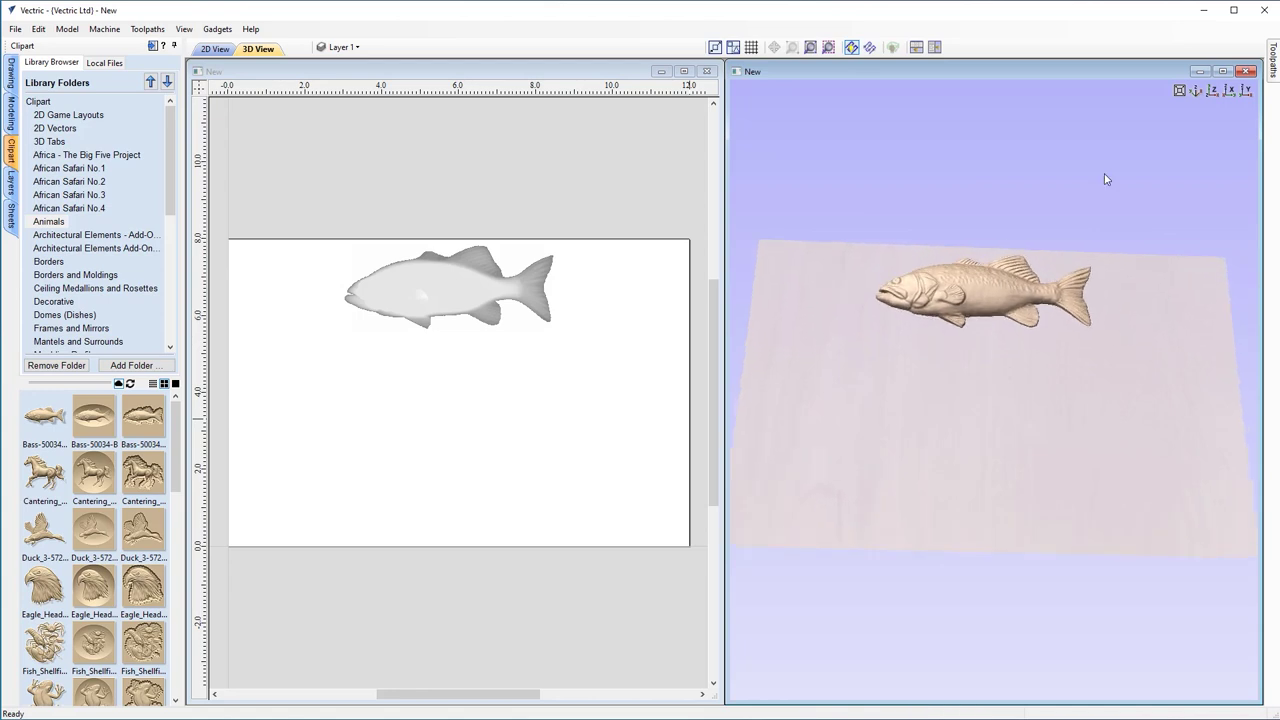
pyautogui.click(1207, 91)
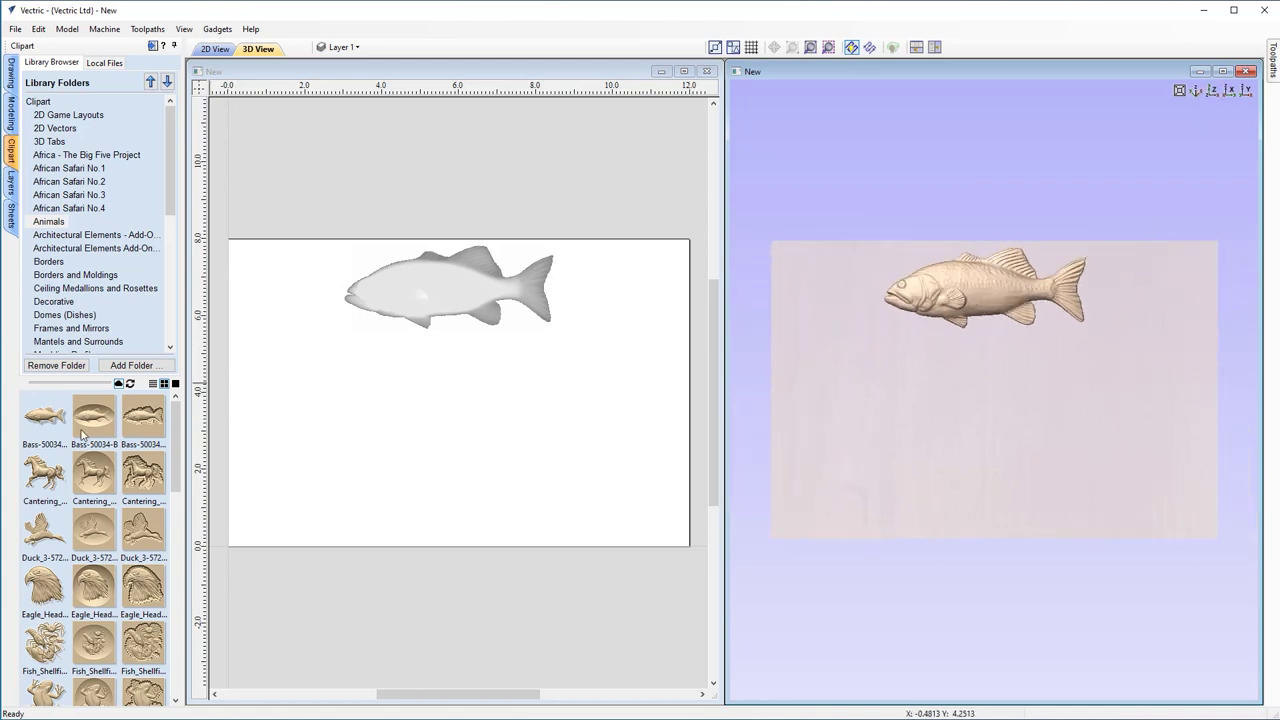
# Place the Bass-50034-B oval clipart on the sheet below the first fish and select it.
pyautogui.moveTo(90, 428)
pyautogui.mouseDown()
pyautogui.moveTo(289, 469)
pyautogui.moveTo(500, 437)
pyautogui.moveTo(429, 400)
pyautogui.moveTo(454, 401)
pyautogui.mouseUp()
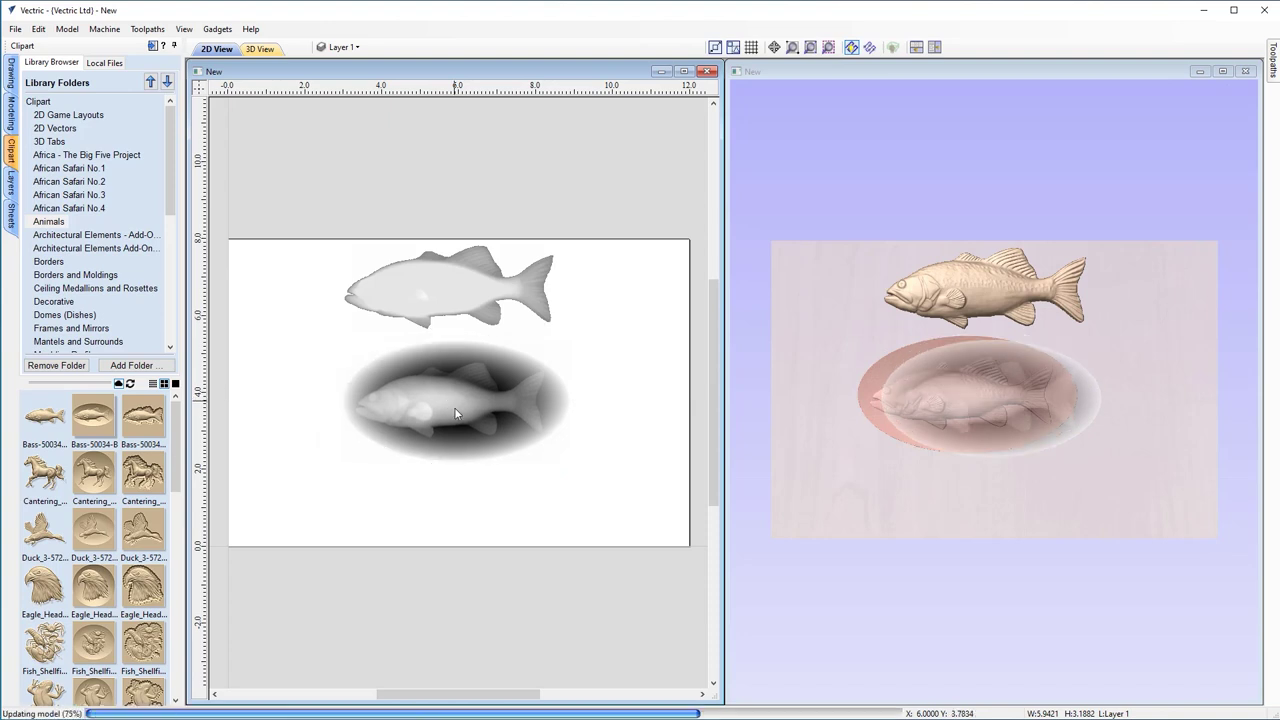
pyautogui.click(492, 494)
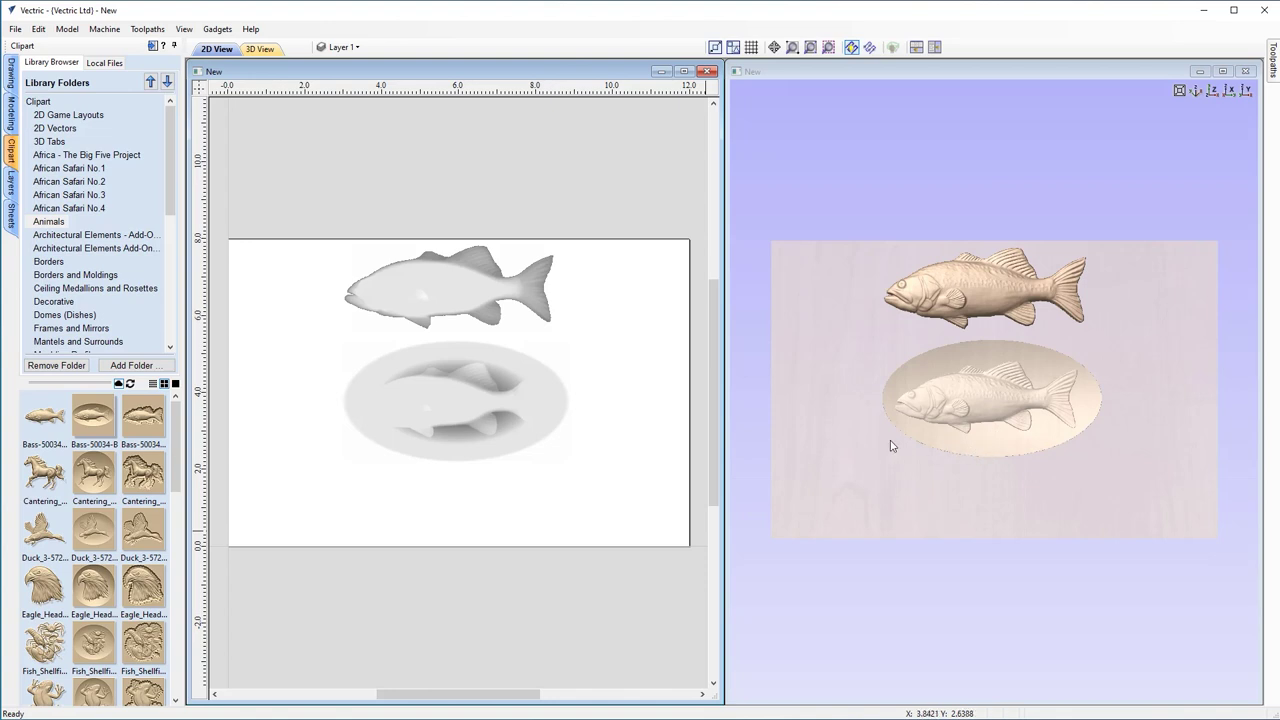
pyautogui.click(495, 405)
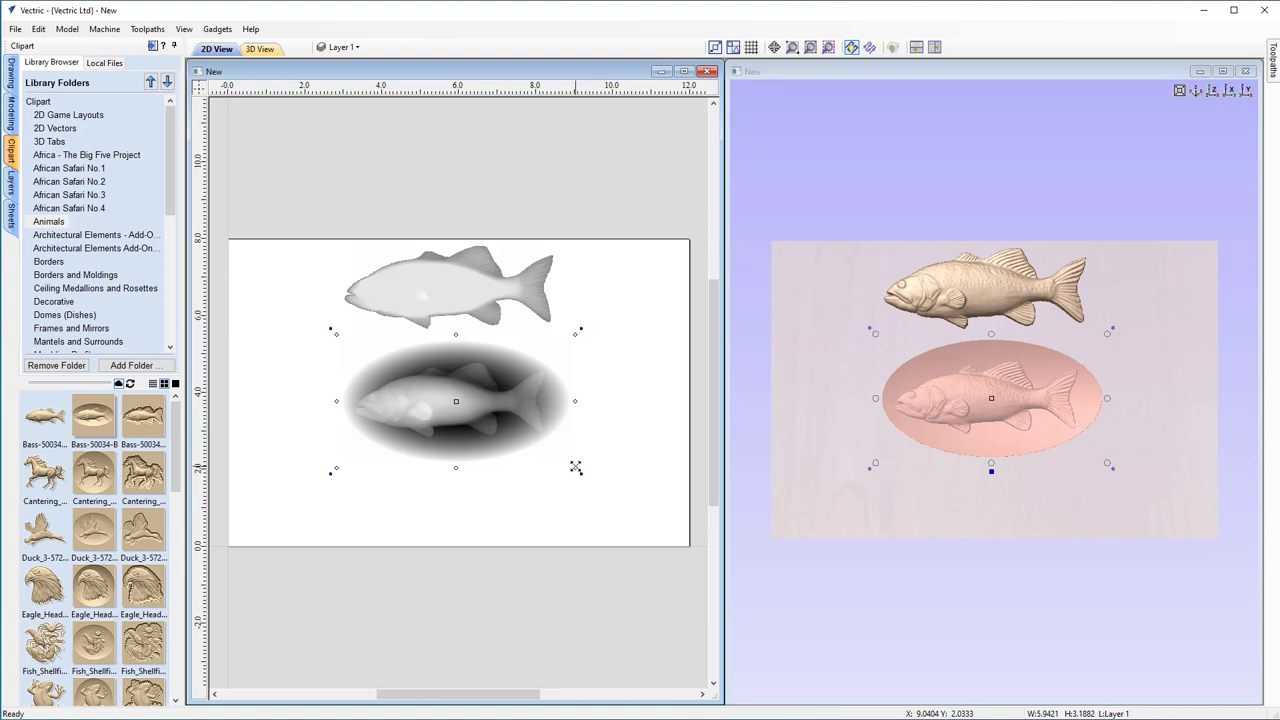
# Shrink the oval bass to about 5.78 by 3.10 and scale down the plain bass above it.
pyautogui.moveTo(576, 468); pyautogui.dragTo(551, 451)
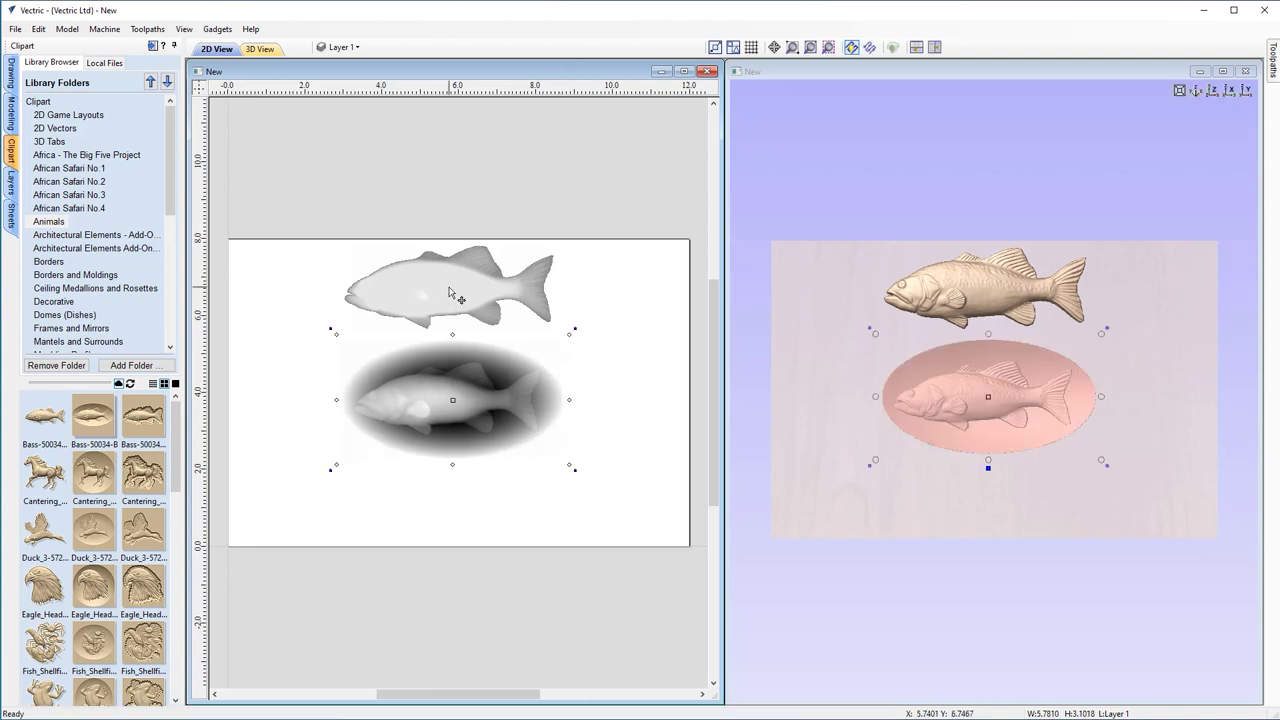
pyautogui.click(494, 285)
pyautogui.moveTo(558, 240); pyautogui.dragTo(537, 249)
pyautogui.click(566, 486)
# Place the Bass-50034-C clipart near the sheet's lower edge and shift the oval bass slightly up to make room.
pyautogui.moveTo(146, 425); pyautogui.dragTo(454, 500)
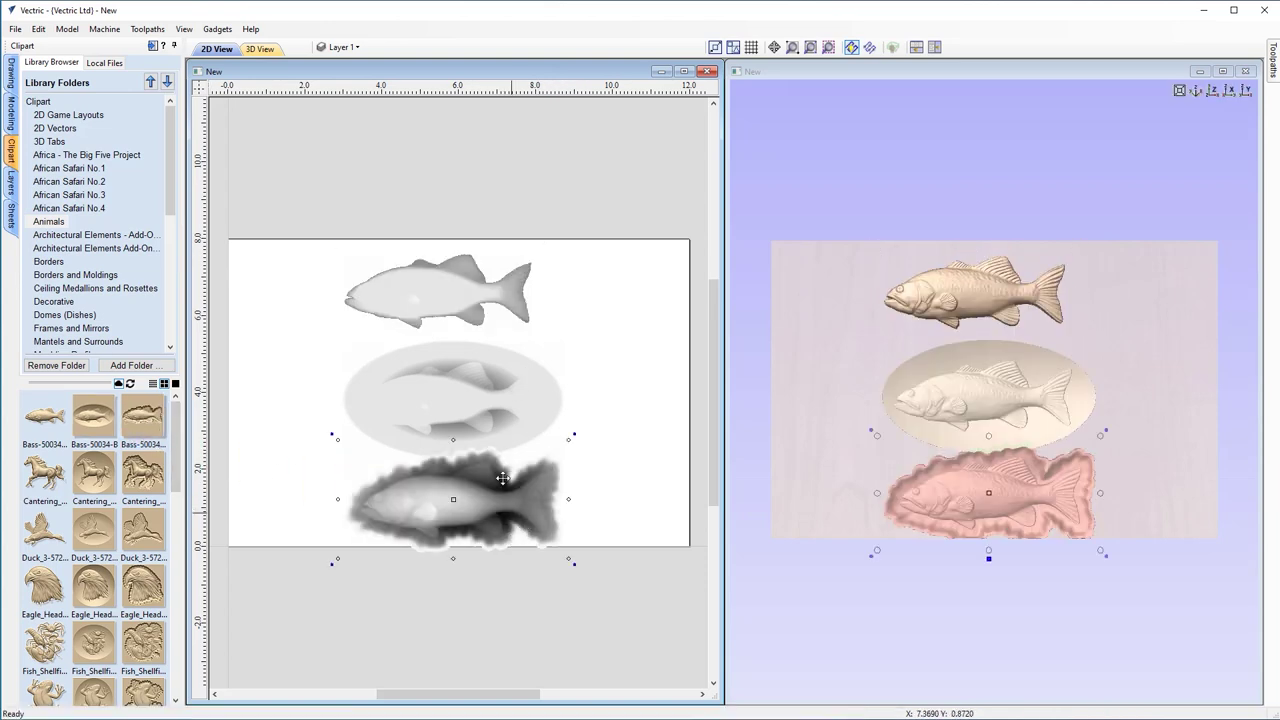
pyautogui.click(467, 402)
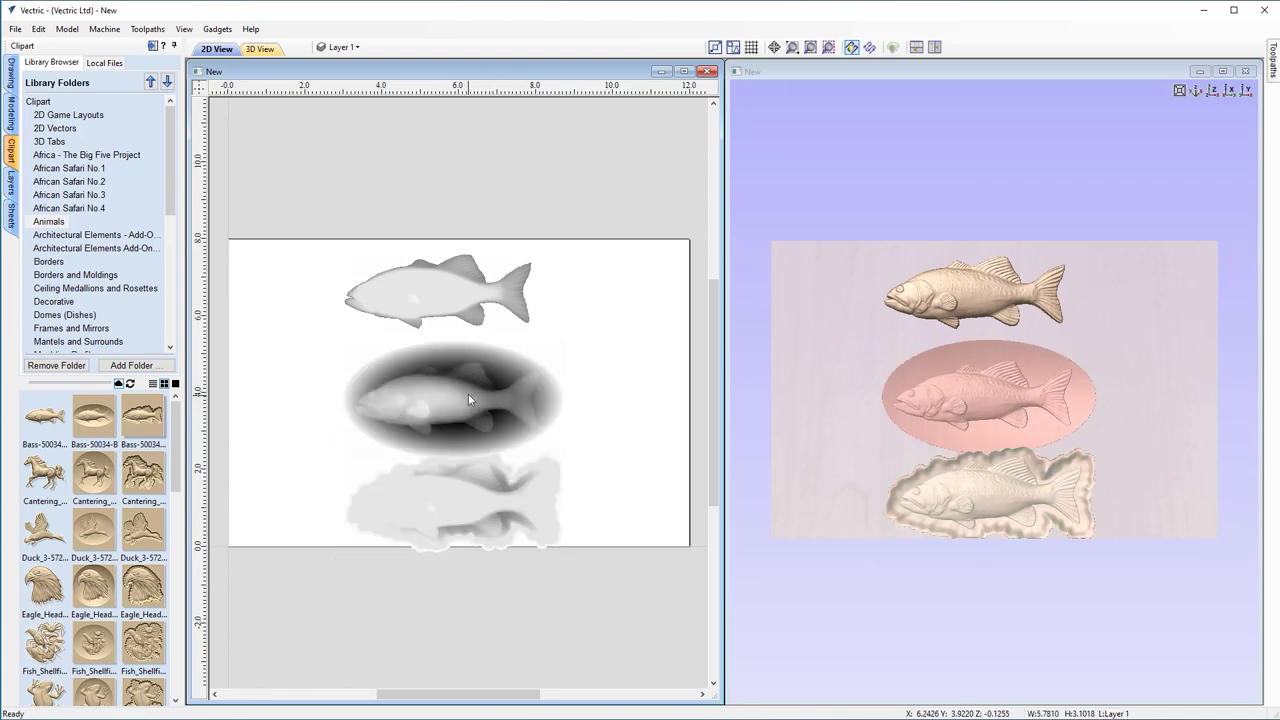
pyautogui.moveTo(468, 395); pyautogui.dragTo(467, 382)
# Shrink the ragged-edged Bass-50034-C to about 5.35 by 2.61 and position it within the sheet below the oval.
pyautogui.click(450, 516)
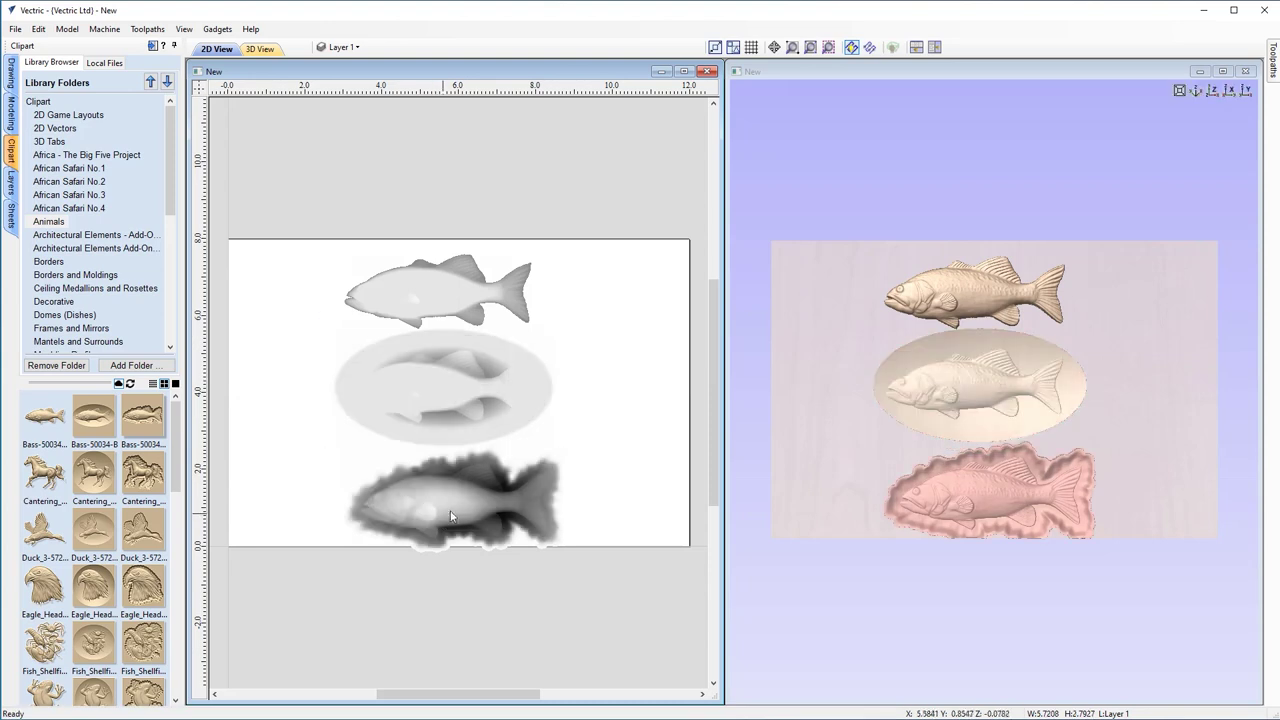
pyautogui.click(466, 500)
pyautogui.moveTo(455, 497); pyautogui.dragTo(448, 487)
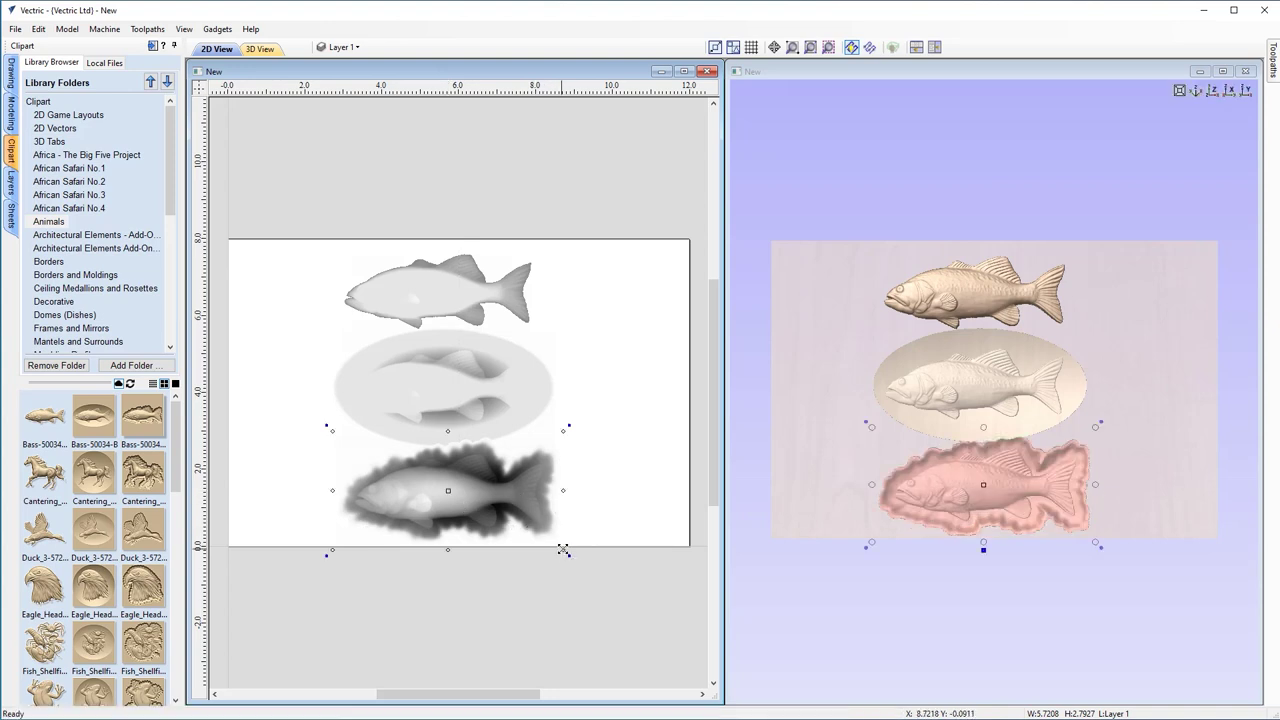
pyautogui.moveTo(564, 551); pyautogui.dragTo(548, 545)
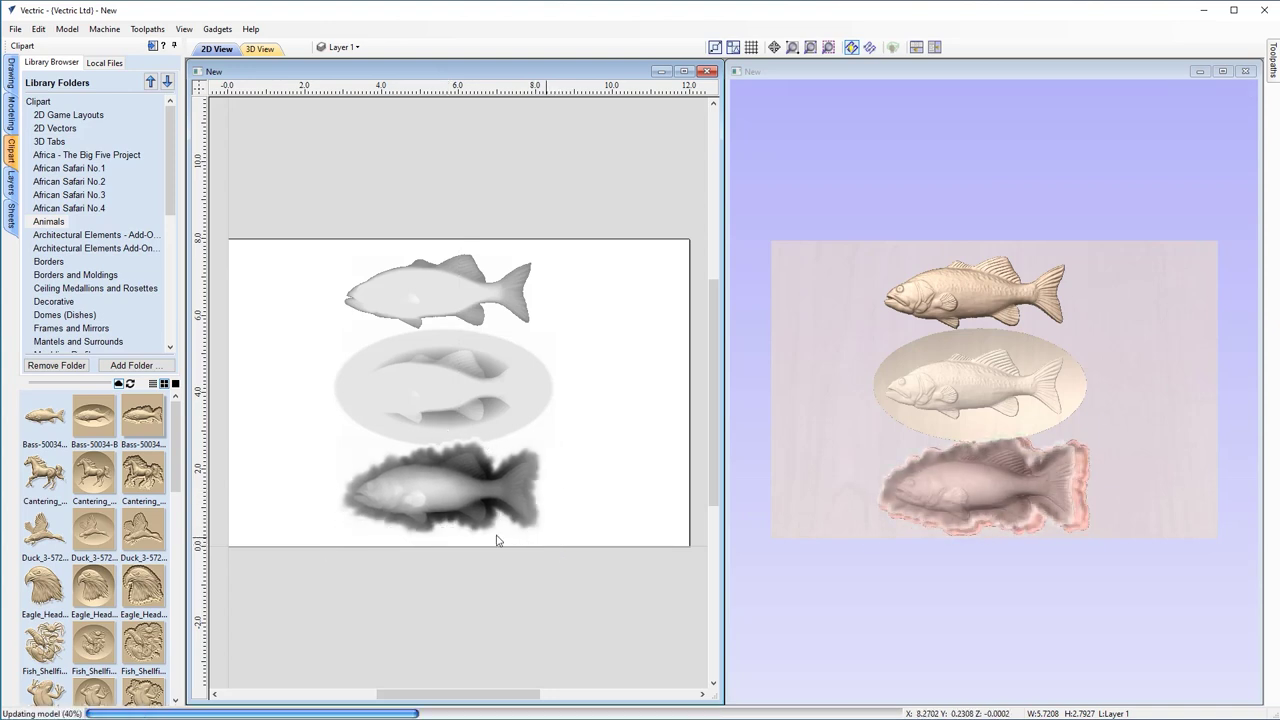
pyautogui.moveTo(463, 494); pyautogui.dragTo(488, 516)
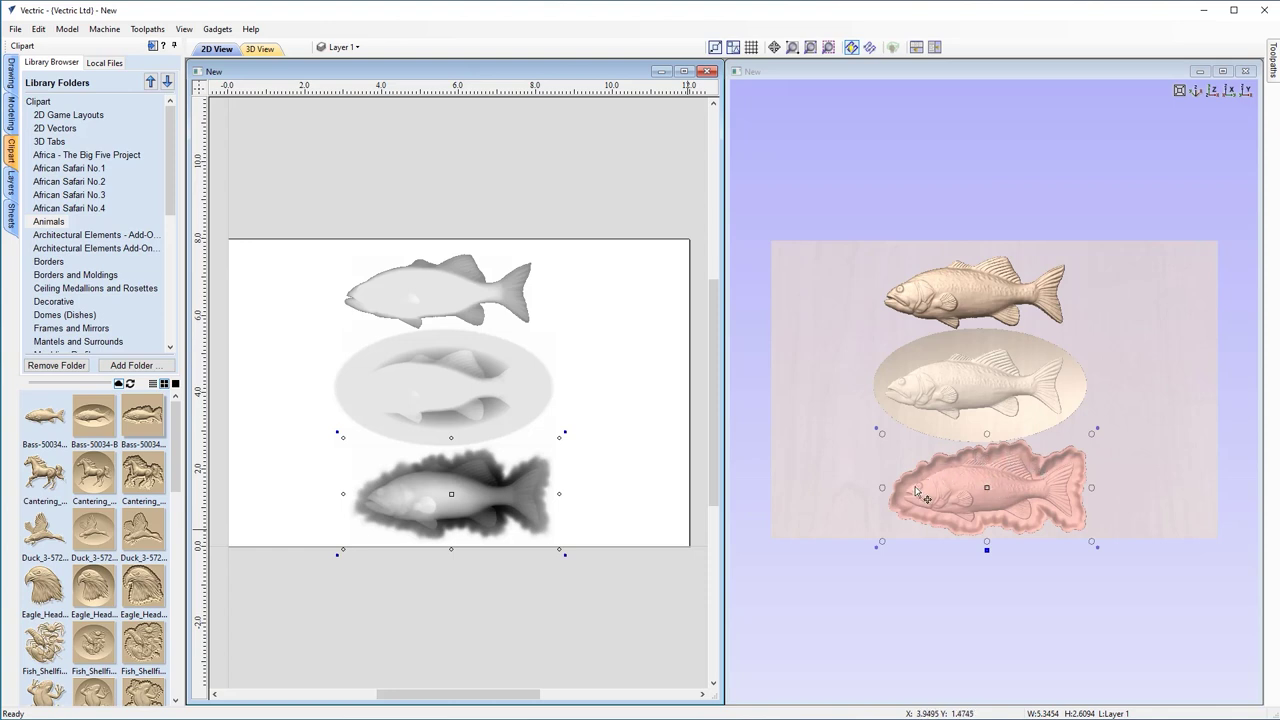
# Add a zero plane to the component list and turn off drawing of the modeling plane.
pyautogui.click(977, 609)
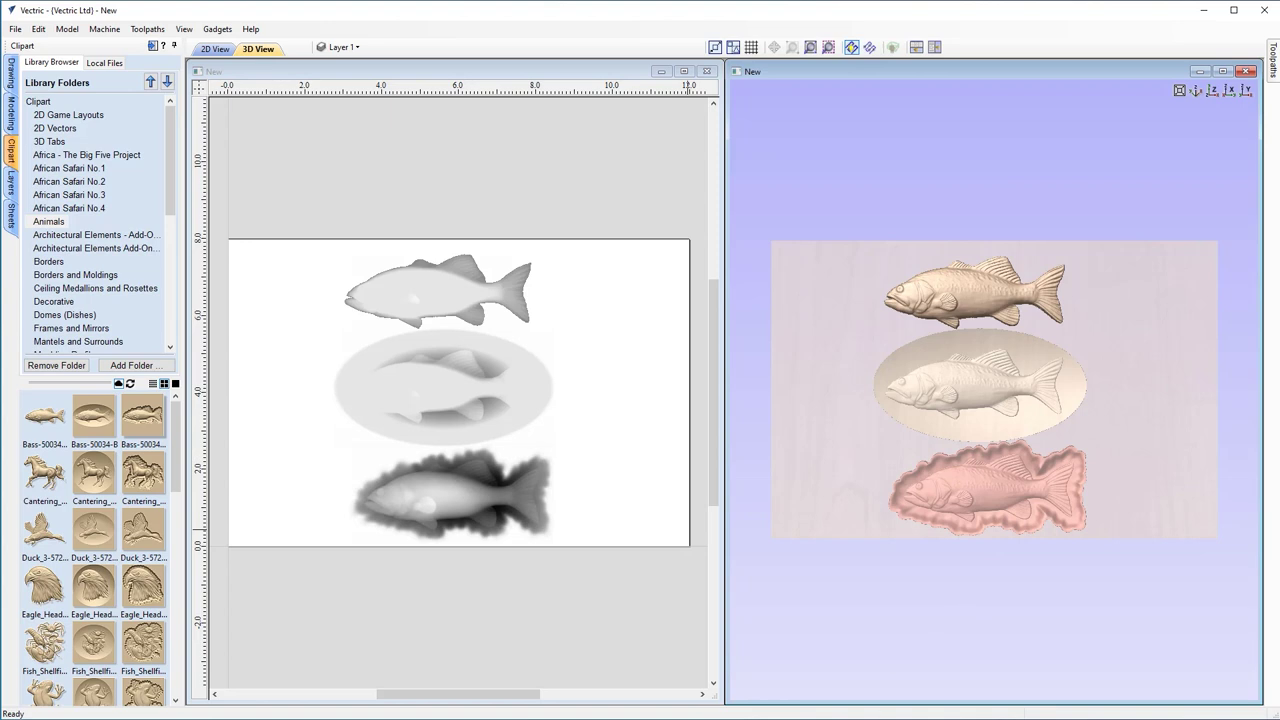
pyautogui.click(11, 168)
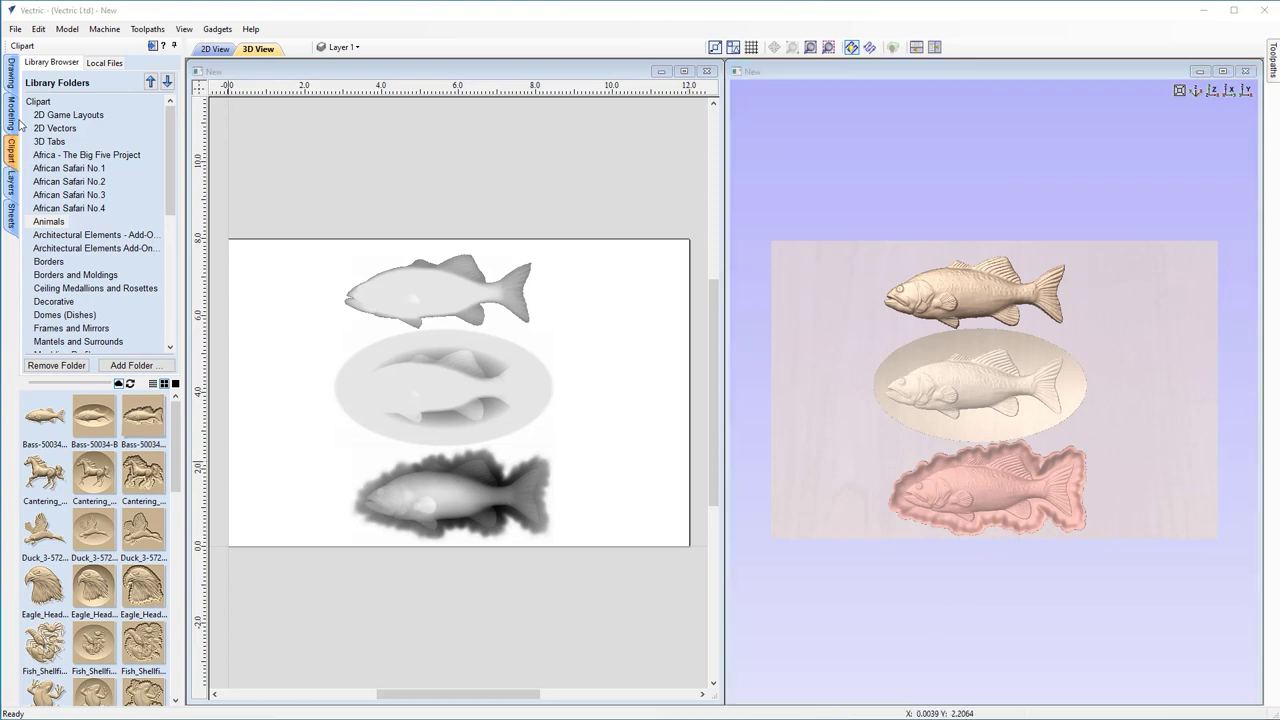
pyautogui.click(12, 118)
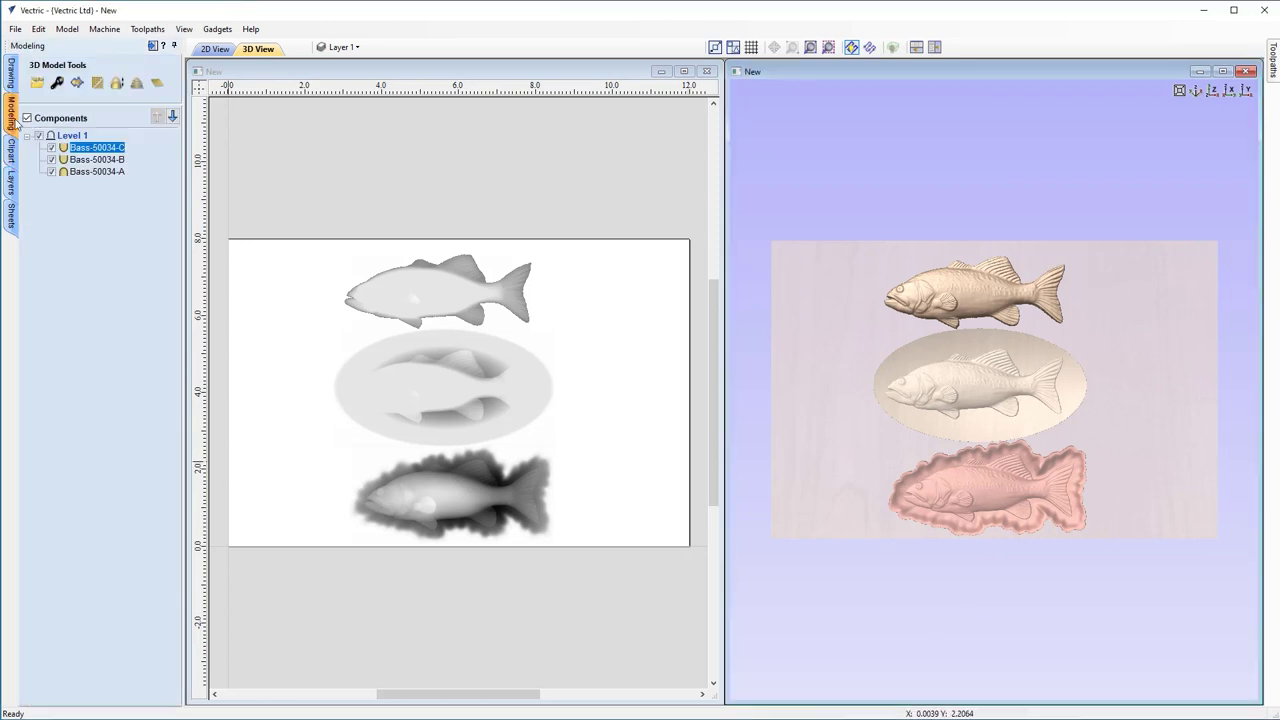
pyautogui.click(157, 87)
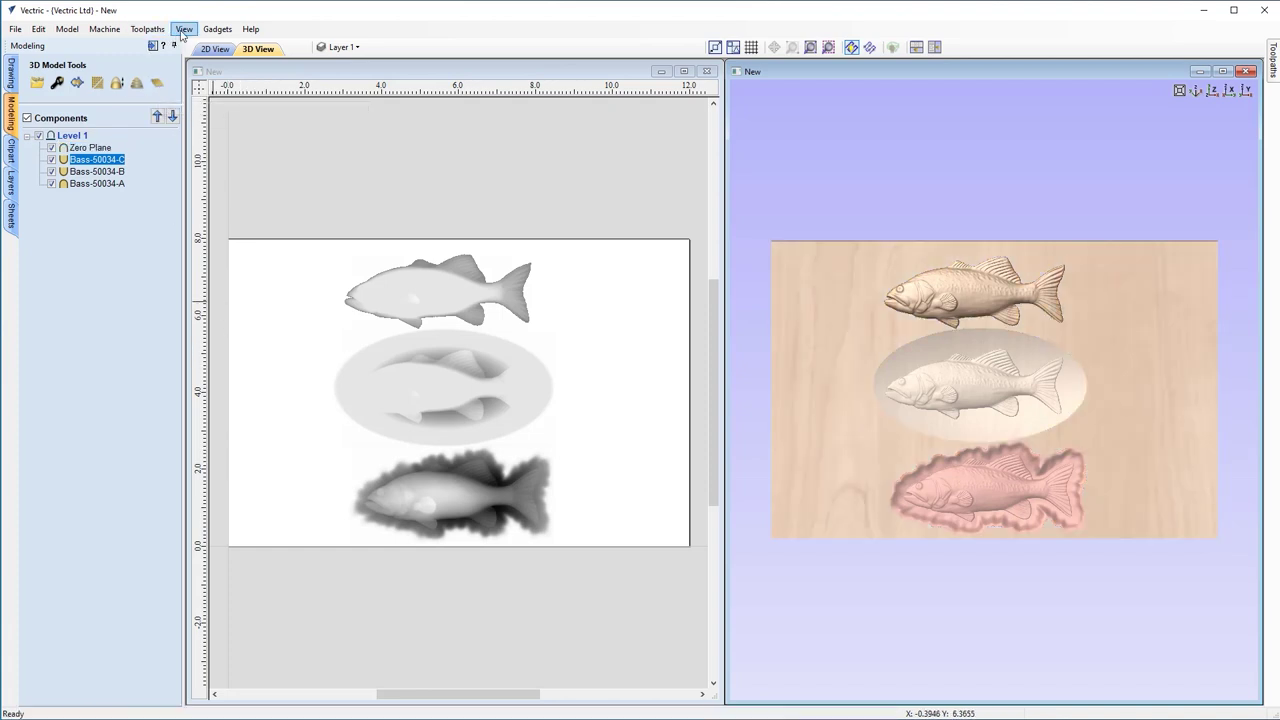
pyautogui.click(183, 31)
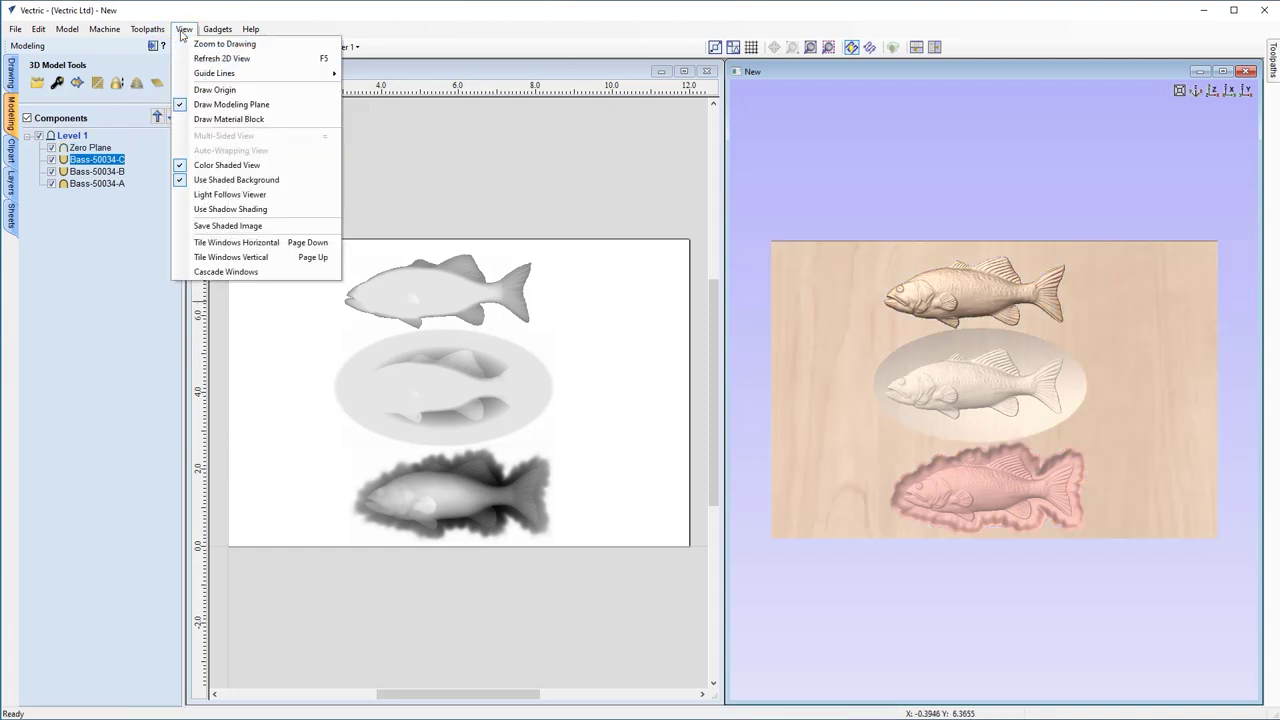
pyautogui.click(225, 105)
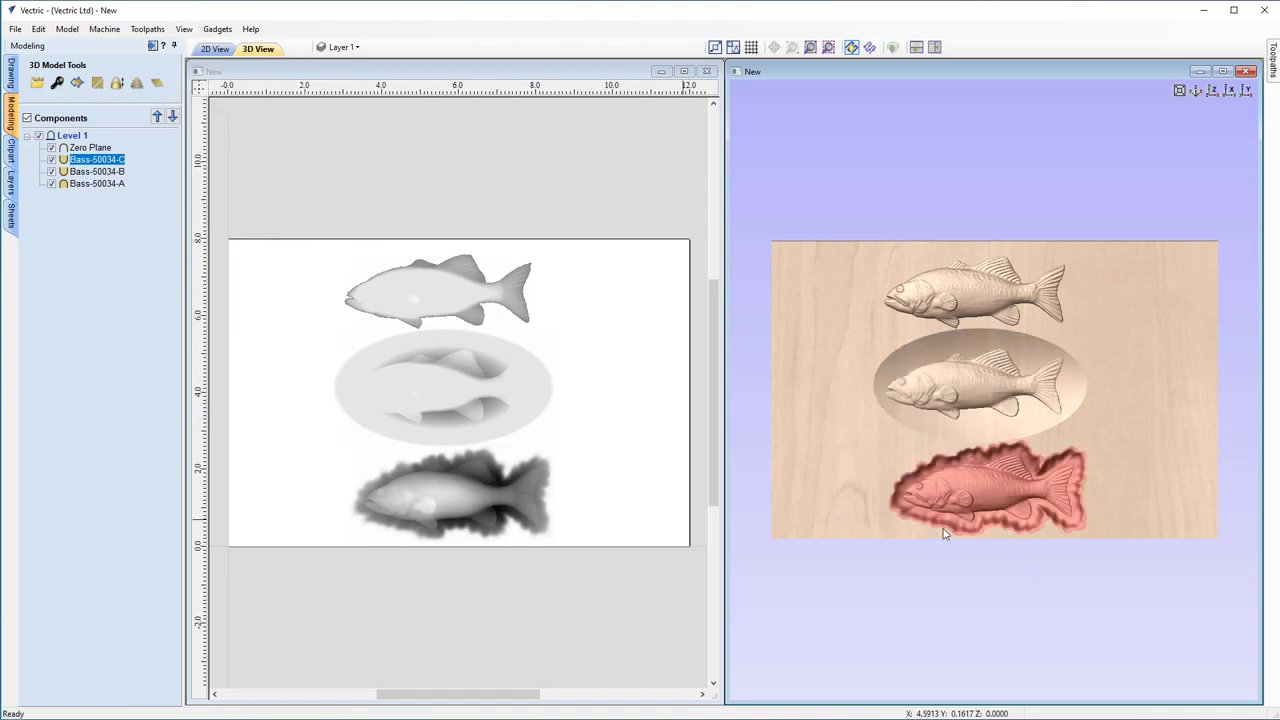
# Examine the raised, oval dished and contour dished bass variants at an angle in 3D, then restore the top-down view.
pyautogui.scroll(3, 978, 522)
pyautogui.moveTo(987, 538); pyautogui.dragTo(910, 330)
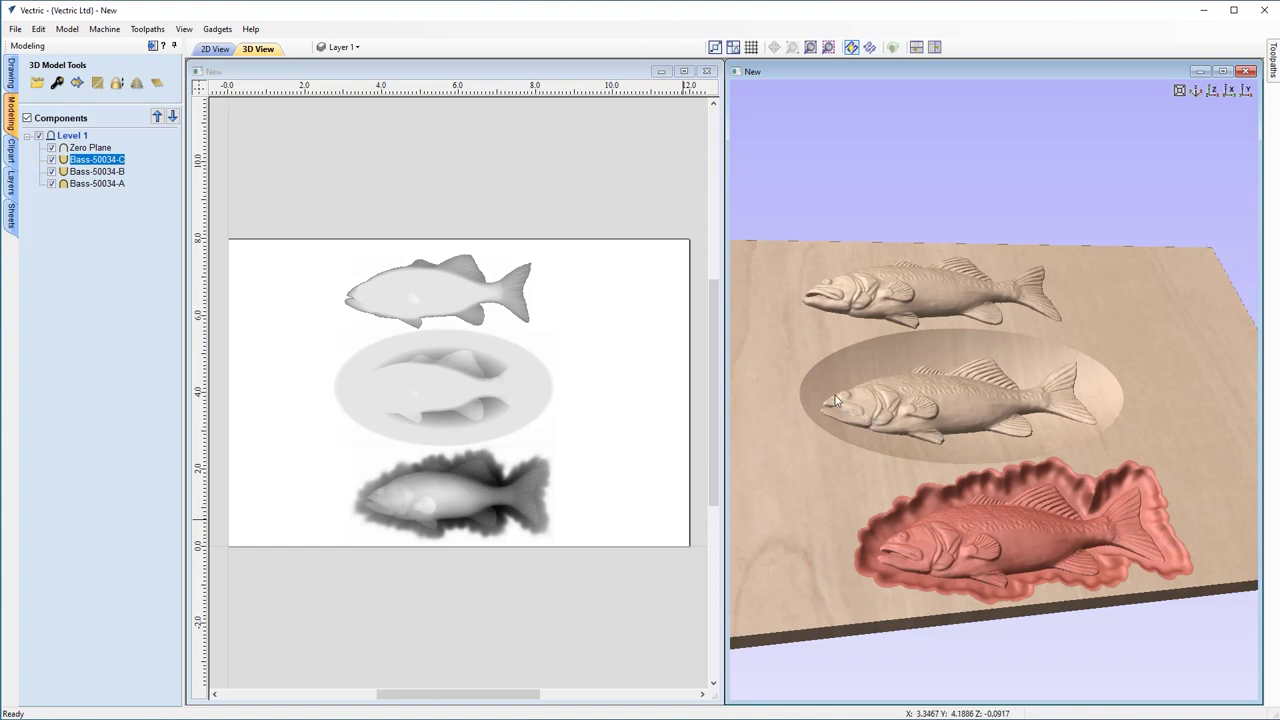
pyautogui.moveTo(870, 420); pyautogui.dragTo(870, 428)
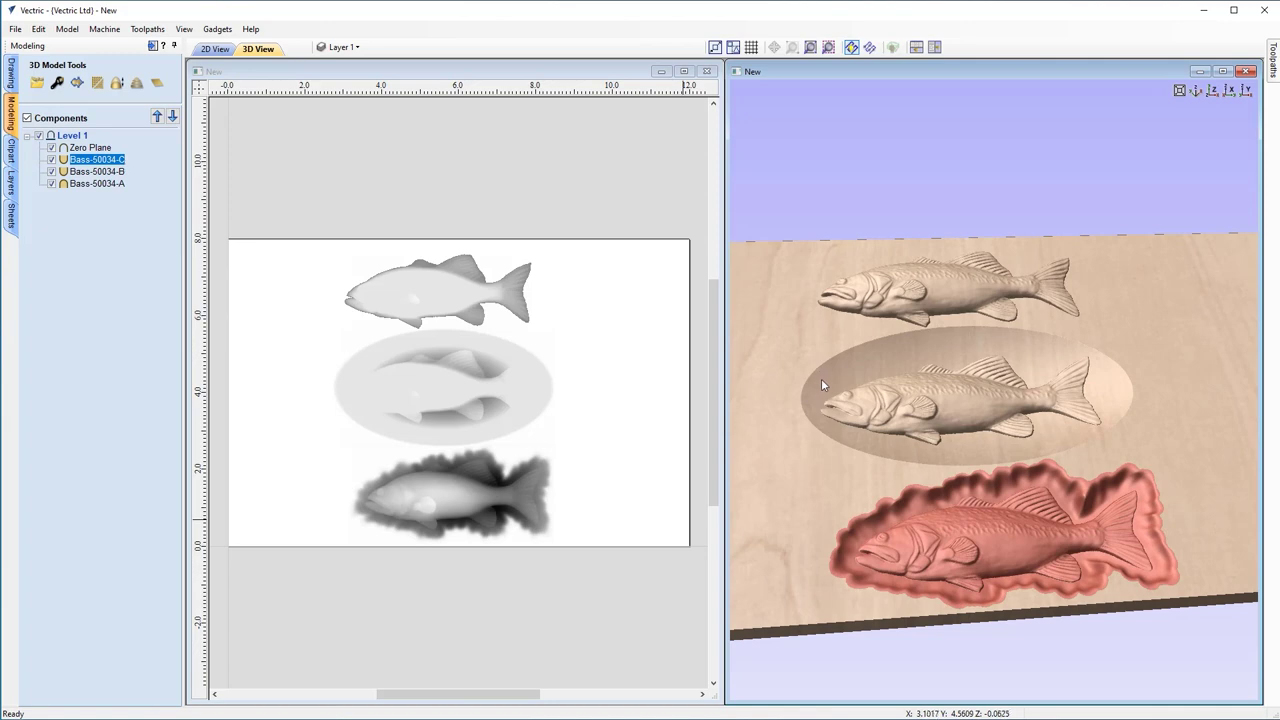
pyautogui.moveTo(967, 439); pyautogui.dragTo(911, 508)
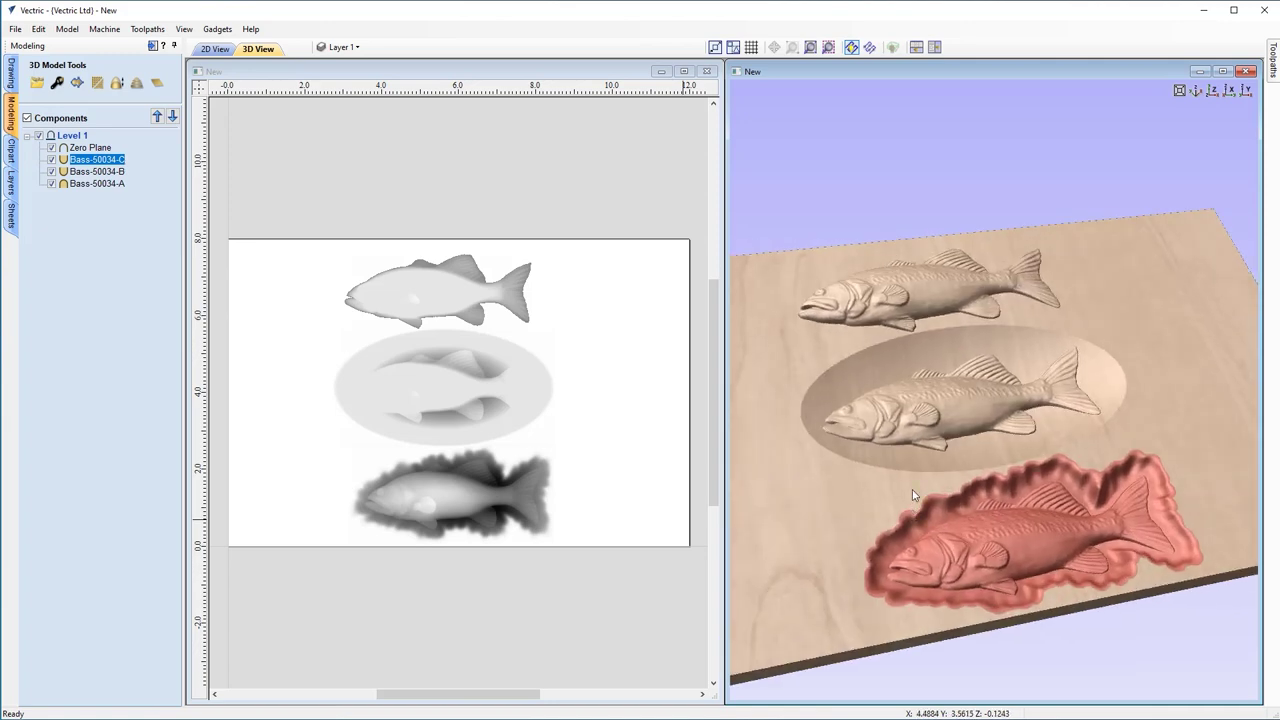
pyautogui.moveTo(1053, 408); pyautogui.dragTo(946, 598)
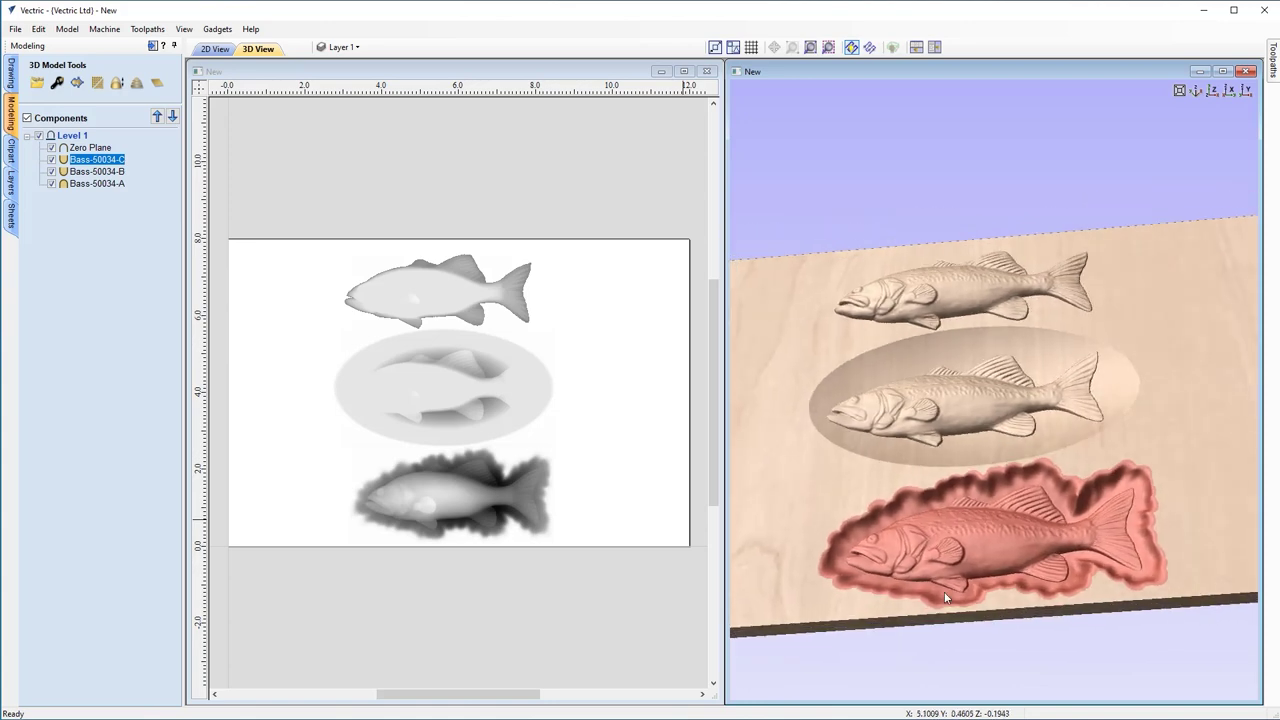
pyautogui.moveTo(951, 549); pyautogui.dragTo(959, 596)
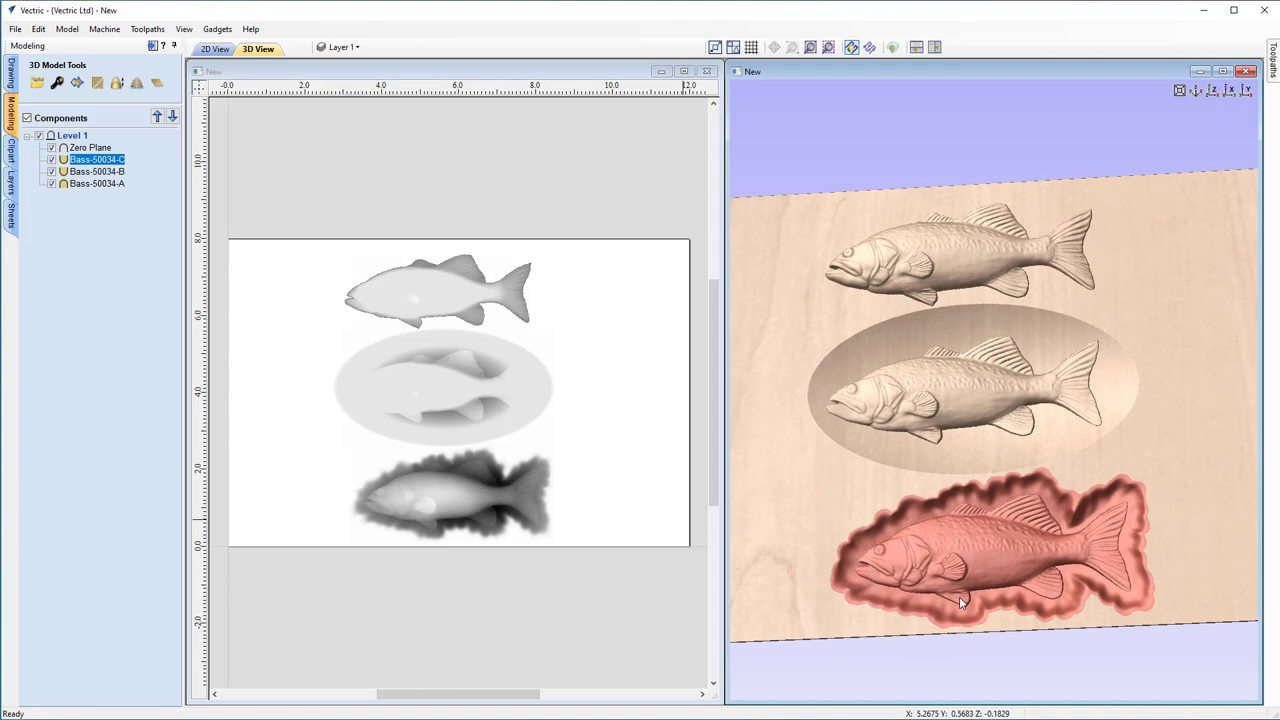
pyautogui.click(1217, 92)
# Select all three bass components in the 2D view and delete them.
pyautogui.click(577, 549)
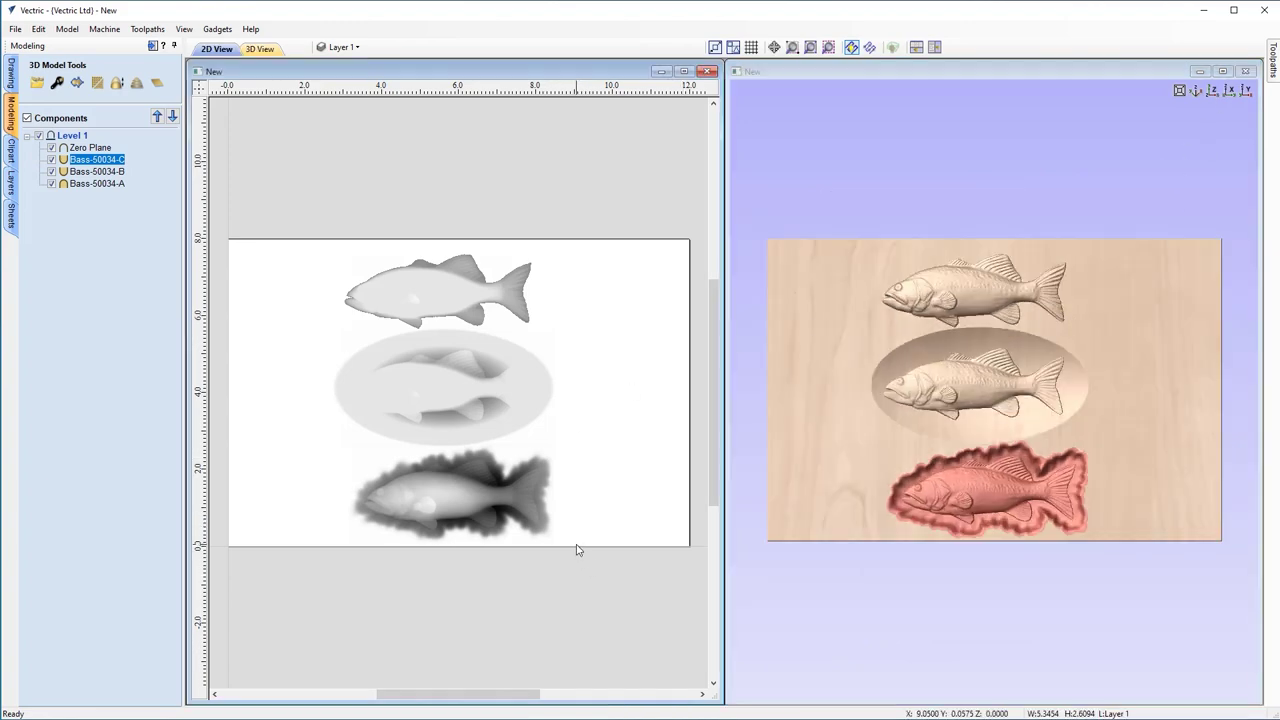
pyautogui.moveTo(581, 566); pyautogui.dragTo(331, 240)
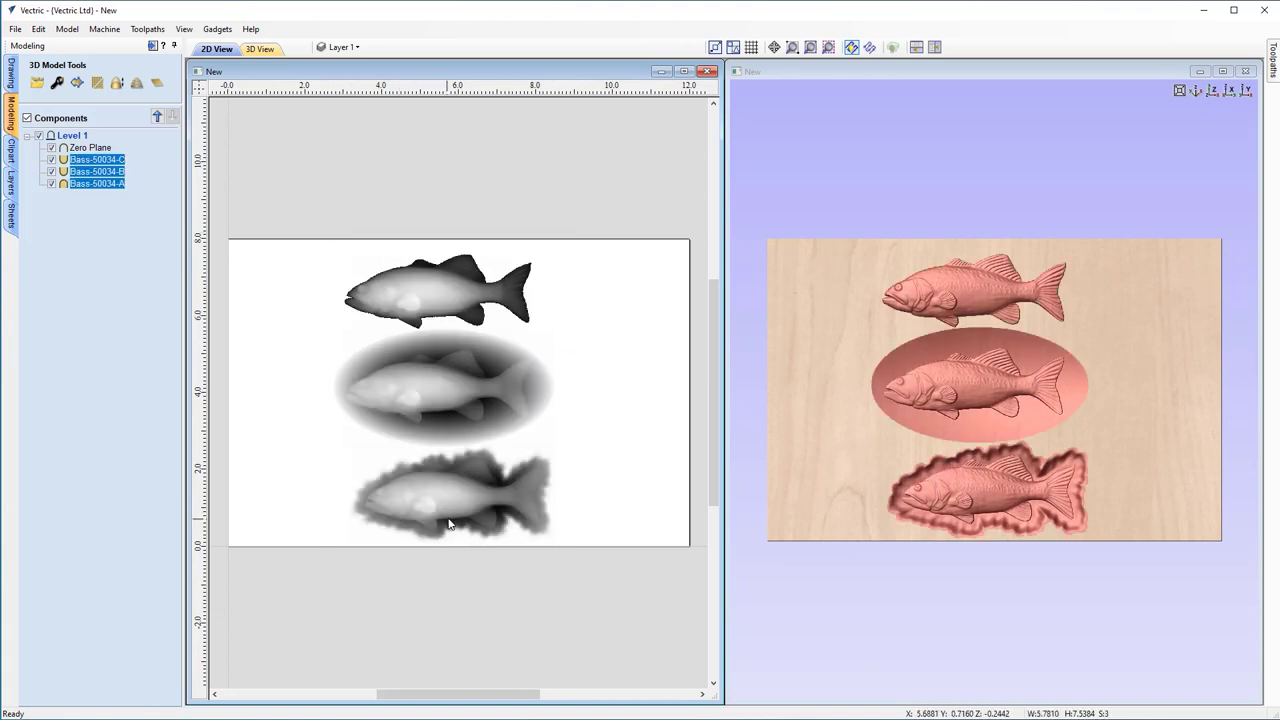
pyautogui.press('Delete')
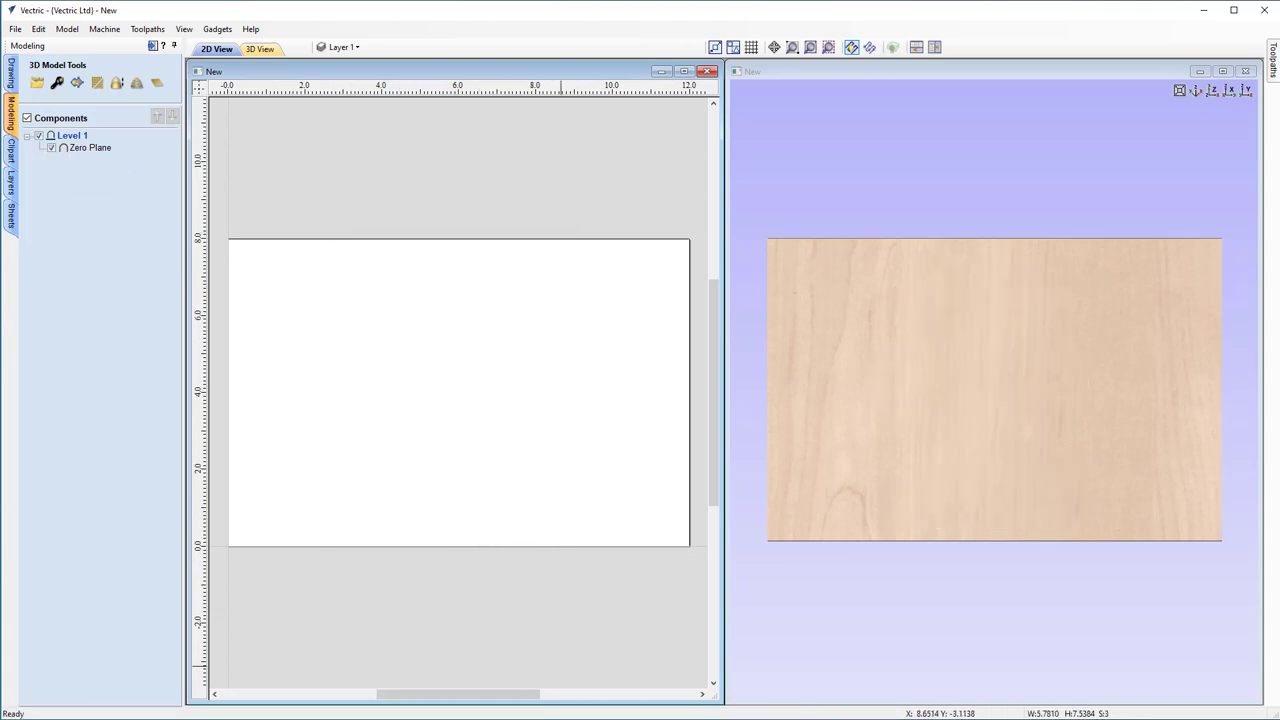
# Open the Weaves folder in the clipart library and place Weave12-i in the sheet's upper-left area.
pyautogui.click(13, 163)
pyautogui.scroll(-7, 125, 279)
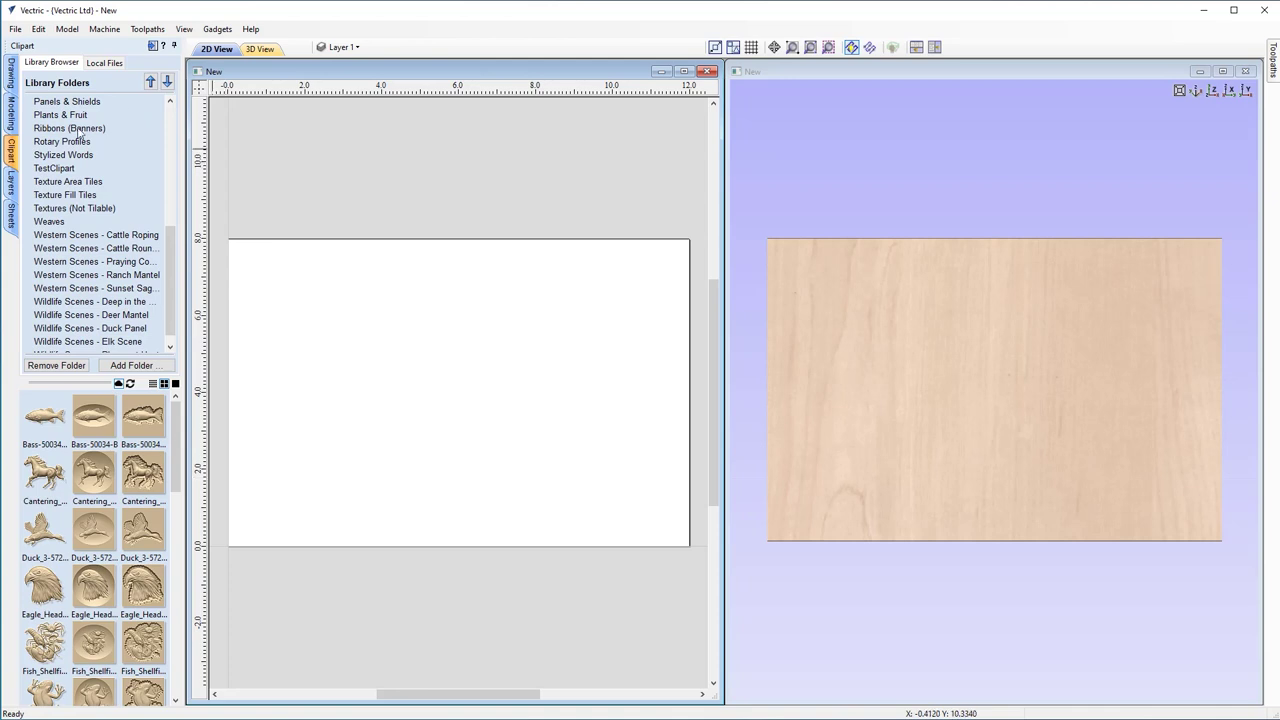
pyautogui.scroll(-1, 125, 298)
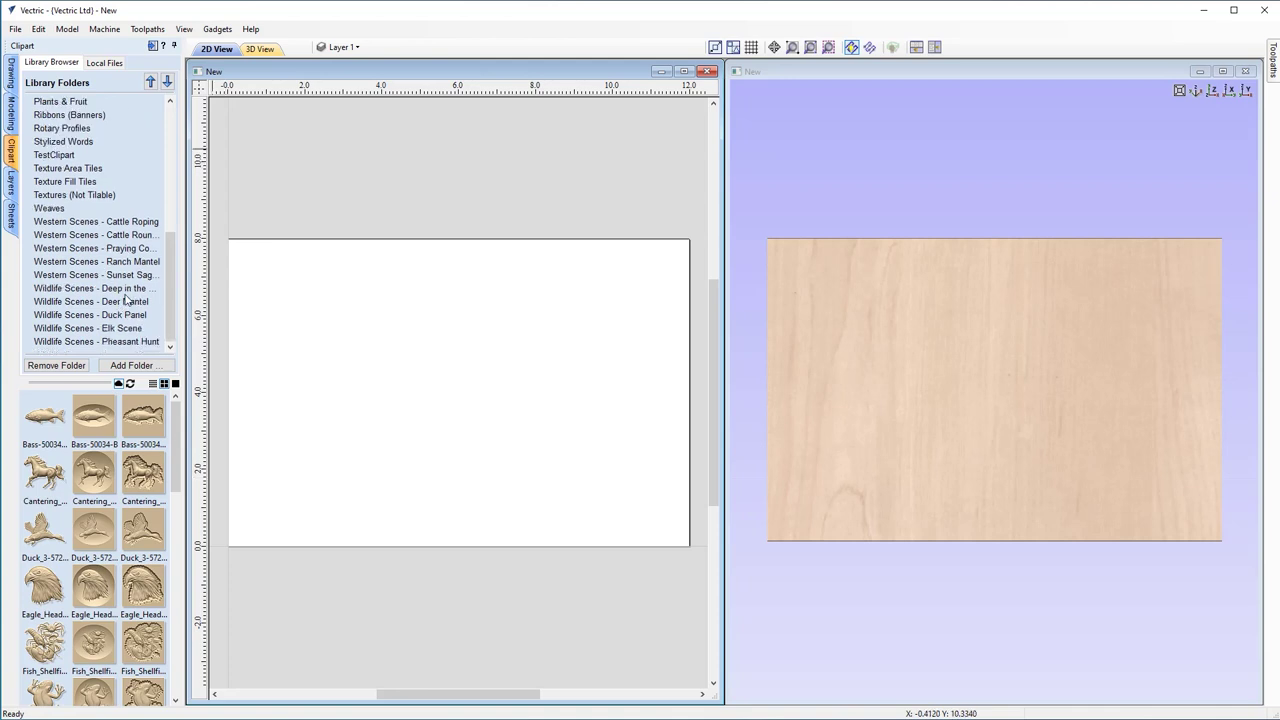
pyautogui.click(60, 209)
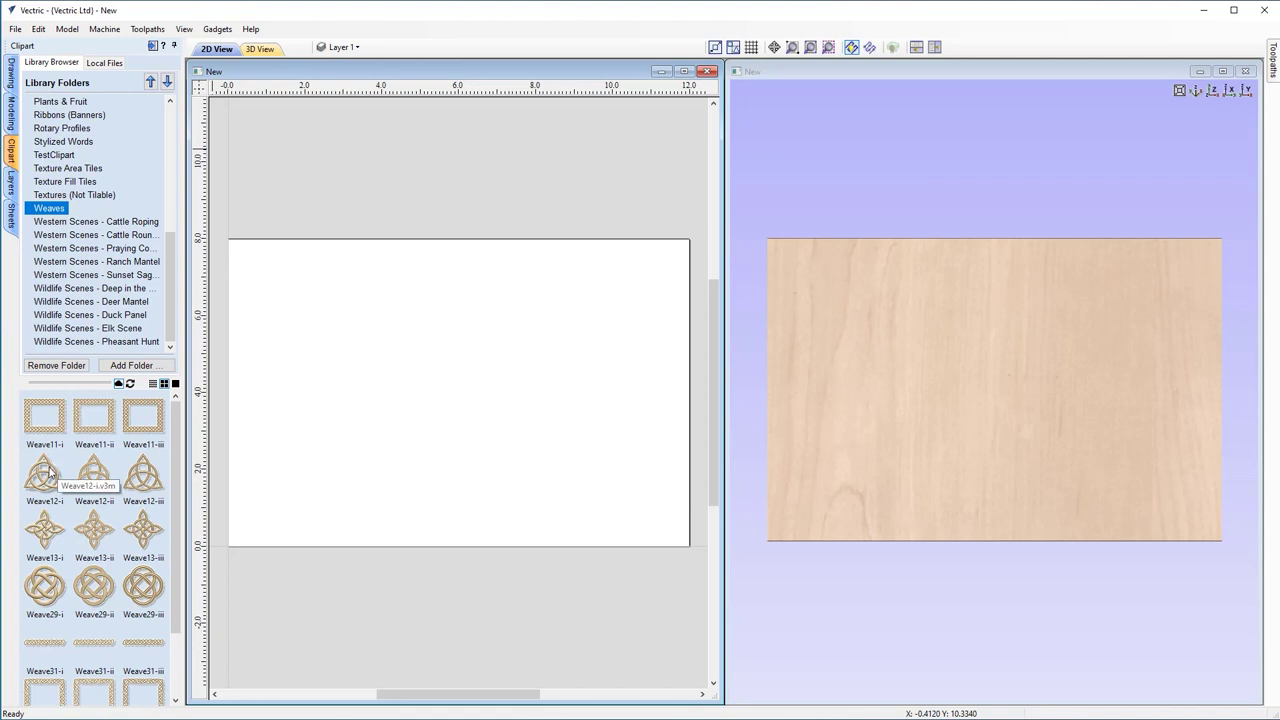
pyautogui.moveTo(50, 475); pyautogui.dragTo(352, 344)
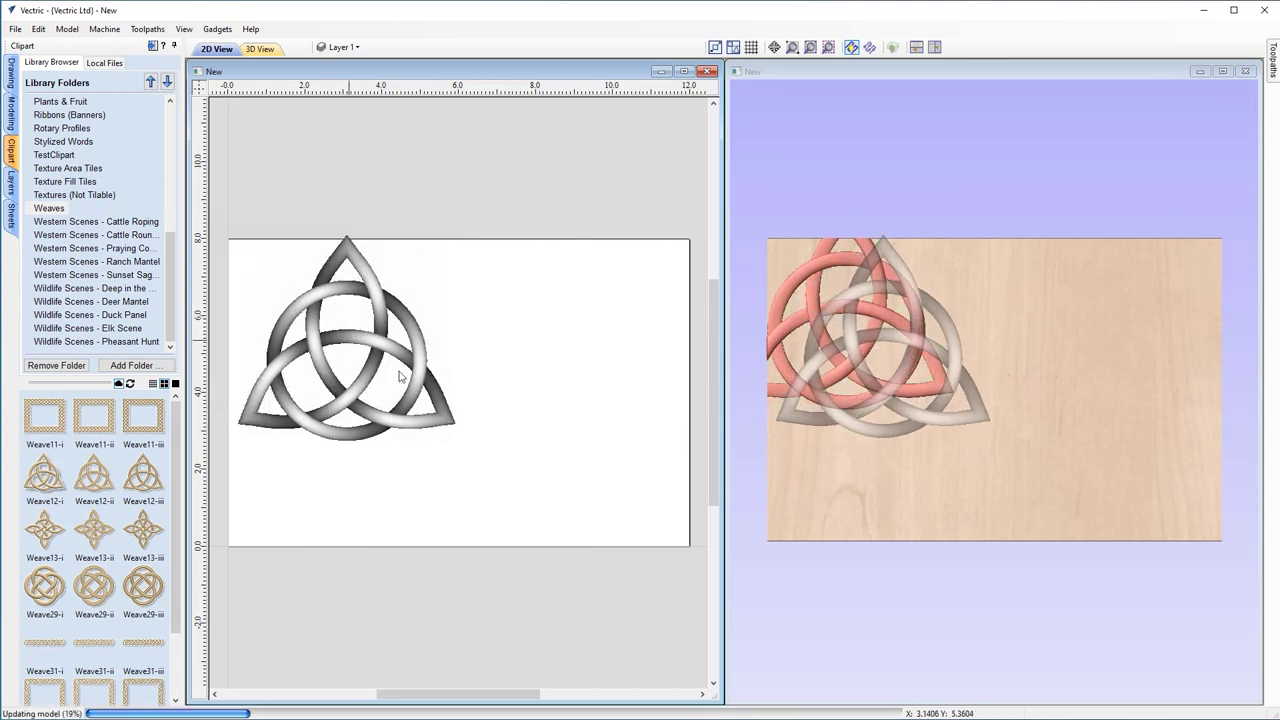
# Shrink the Weave12-i knot to about 4.17 by 3.94 and move it fully inside the sheet's upper-left corner.
pyautogui.click(440, 412)
pyautogui.click(440, 412)
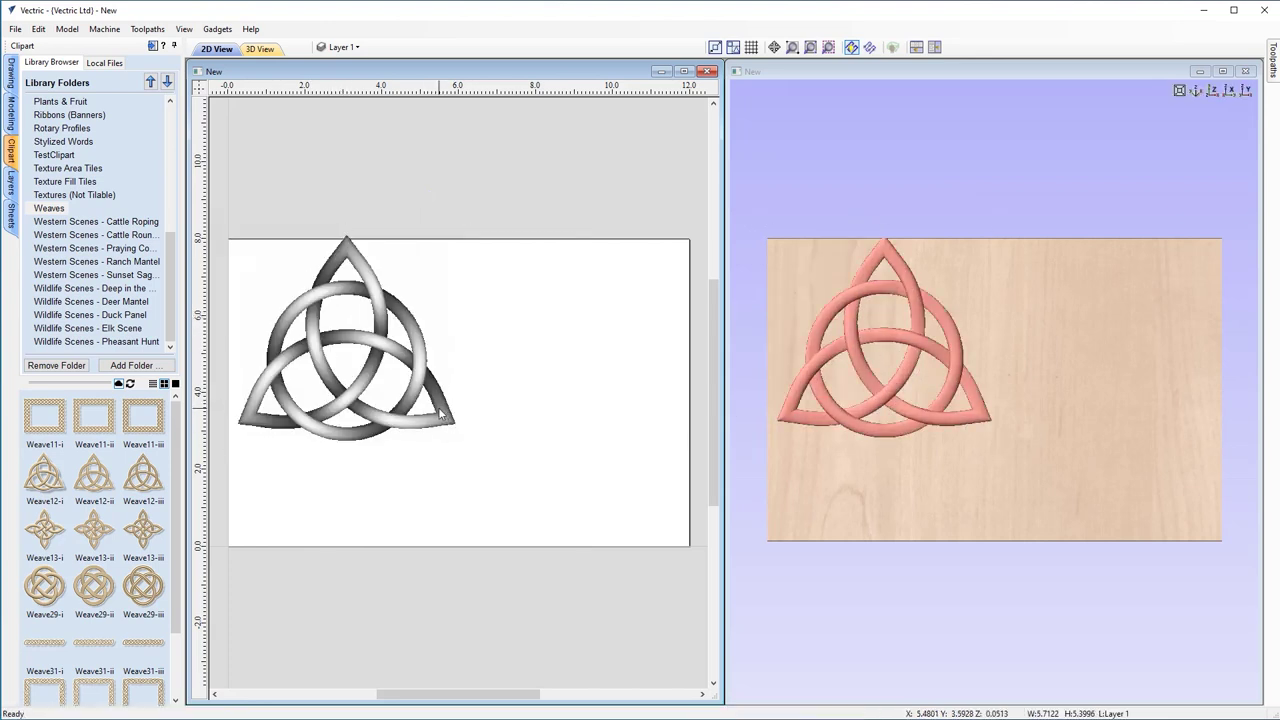
pyautogui.moveTo(463, 448); pyautogui.dragTo(398, 387)
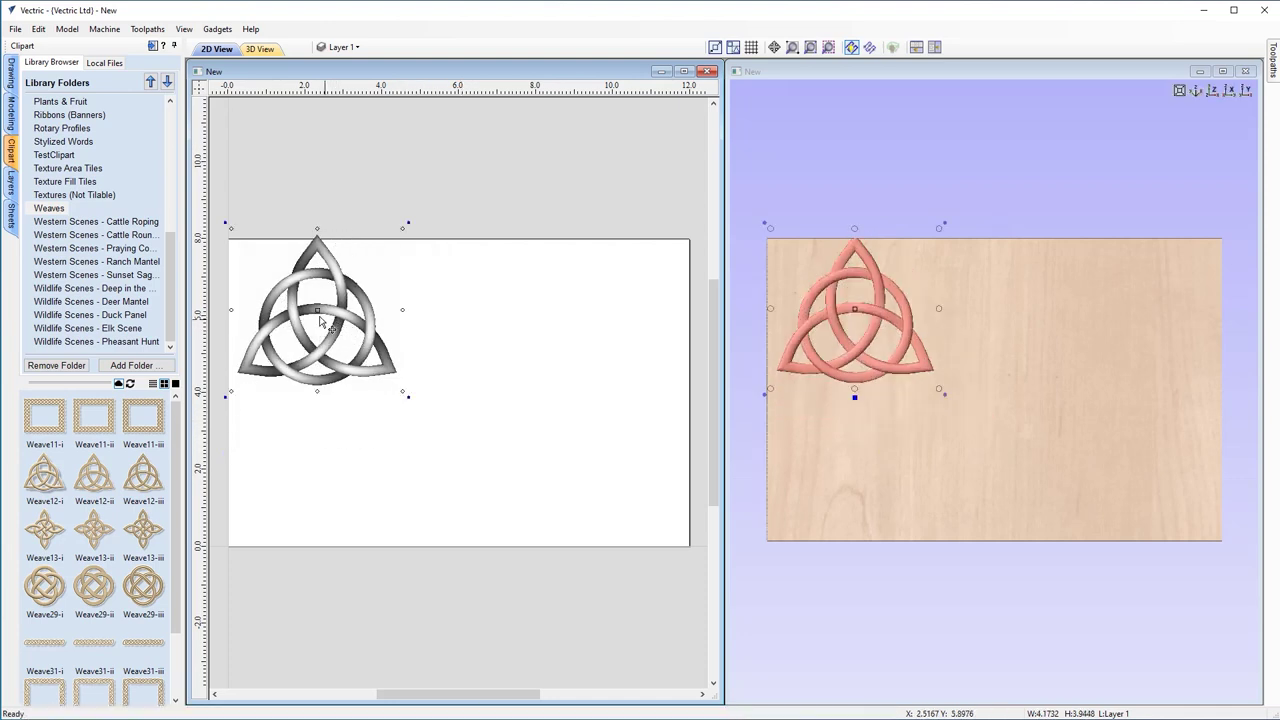
pyautogui.moveTo(320, 315); pyautogui.dragTo(324, 324)
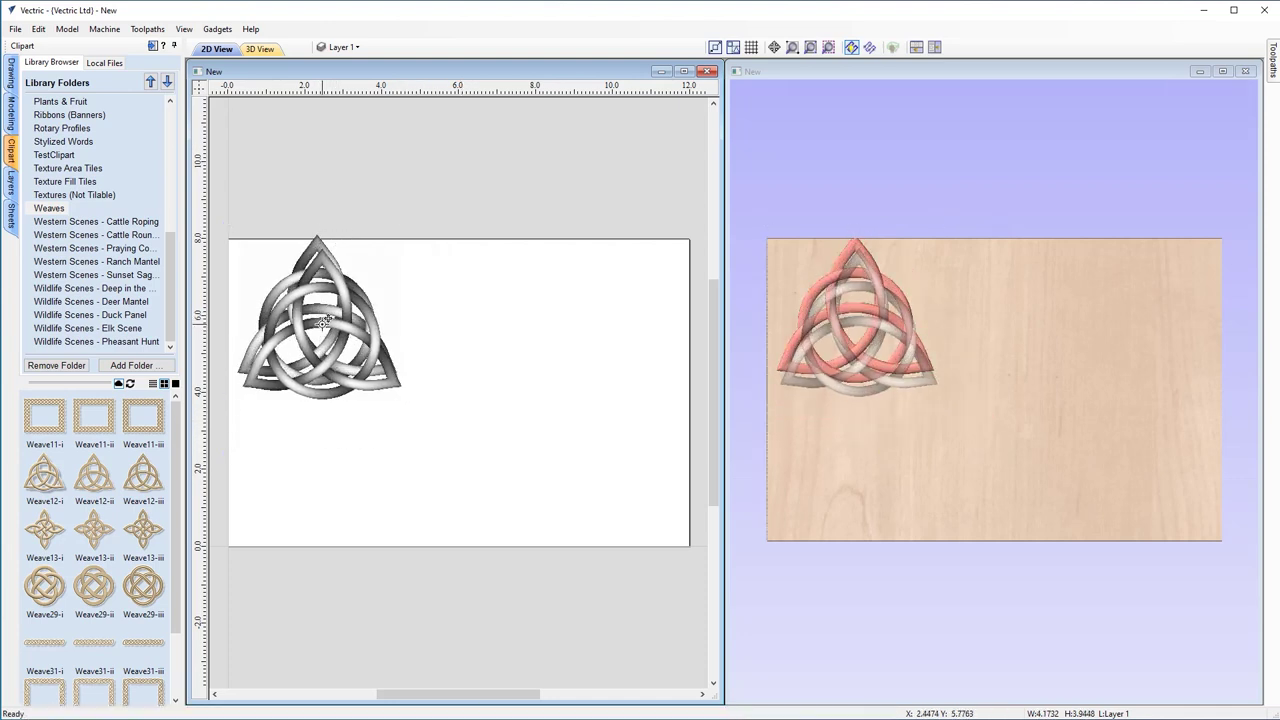
# Place Weave12-ii to the right of the first knot, shrink it to about 4.67 by 4.42 and shift it farther right.
pyautogui.moveTo(97, 484); pyautogui.dragTo(562, 315)
pyautogui.moveTo(676, 206); pyautogui.dragTo(637, 243)
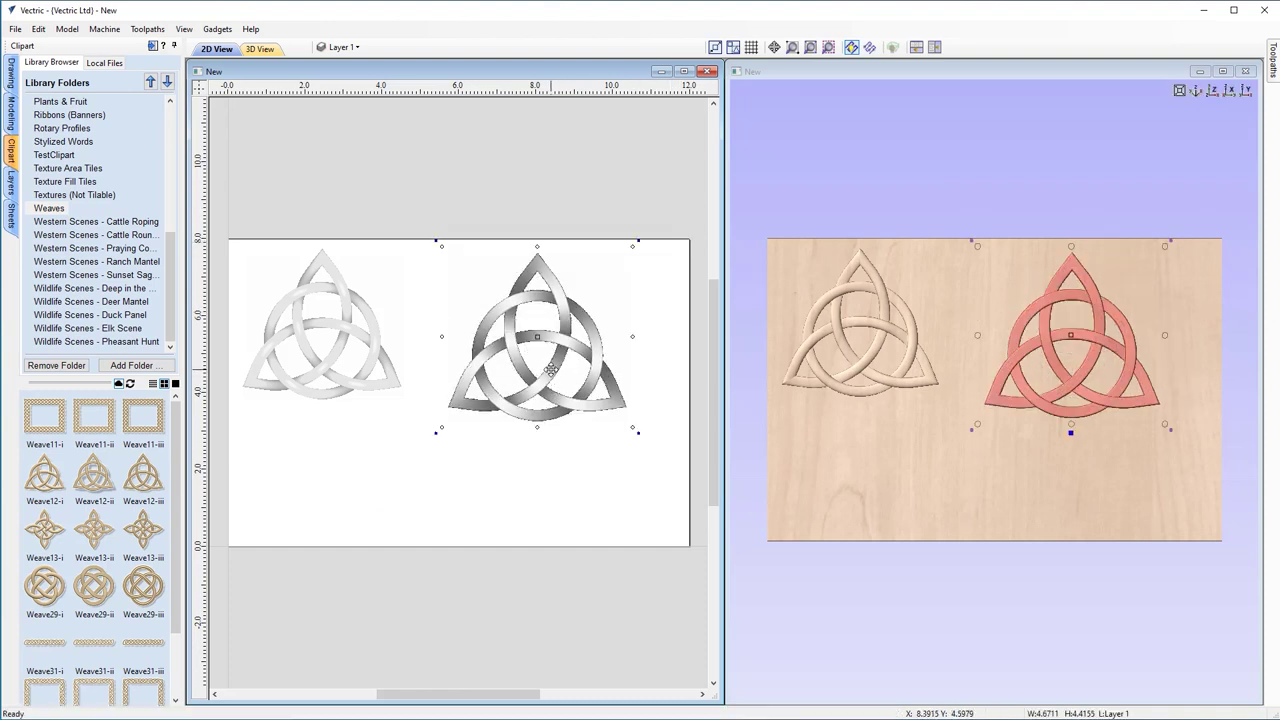
pyautogui.moveTo(555, 392); pyautogui.dragTo(586, 402)
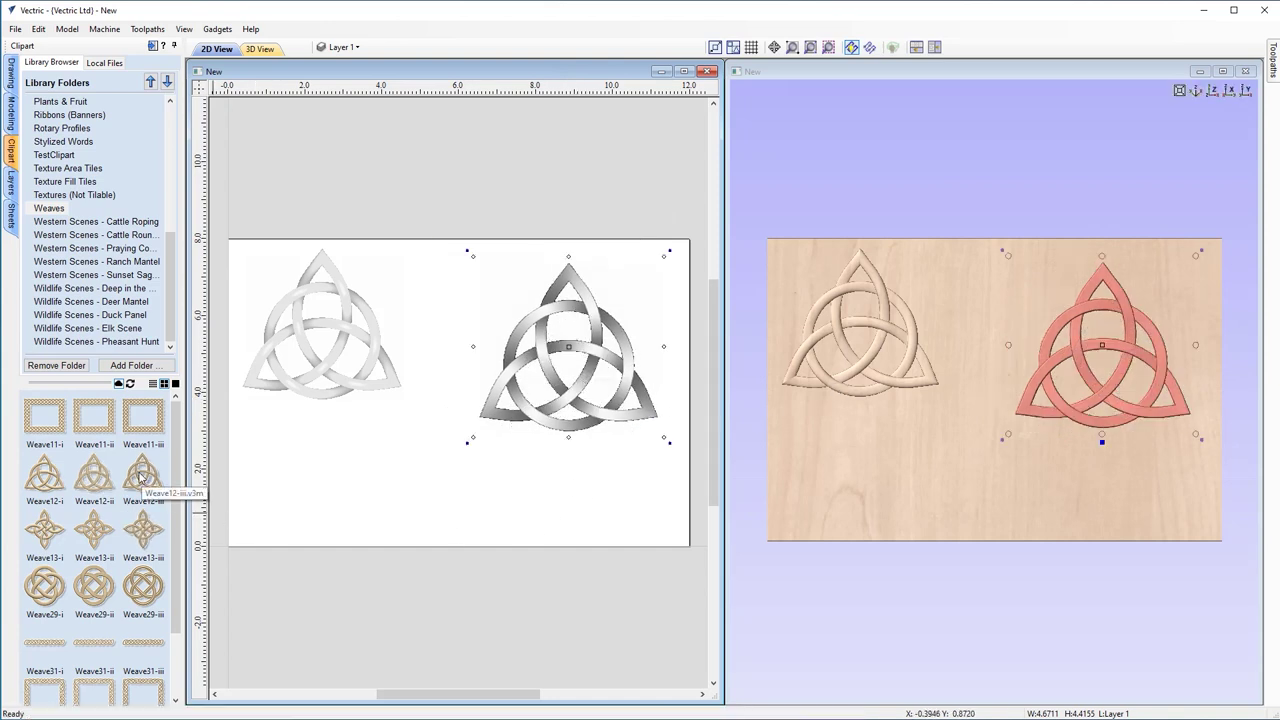
# Place Weave12-iii centrally below the other two knots, shrunk to about 4.26 by 4.03, and leave it selected.
pyautogui.moveTo(142, 481); pyautogui.dragTo(360, 478)
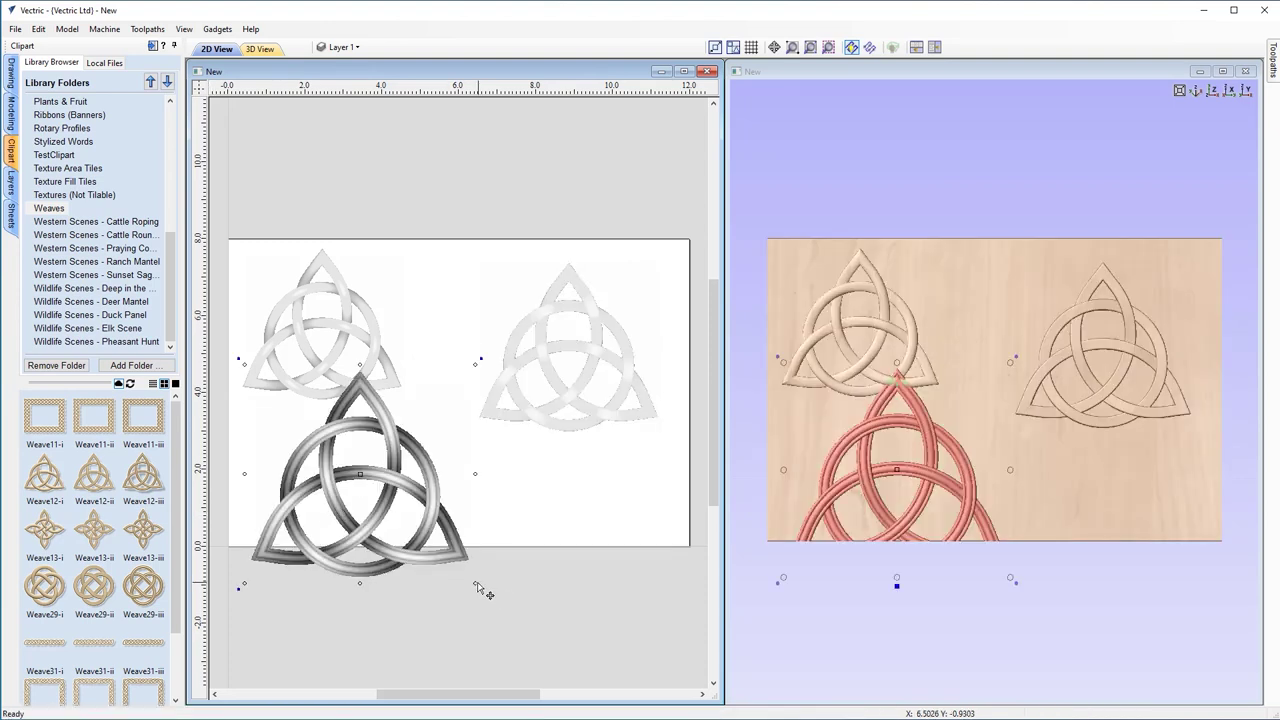
pyautogui.moveTo(472, 581); pyautogui.dragTo(391, 523)
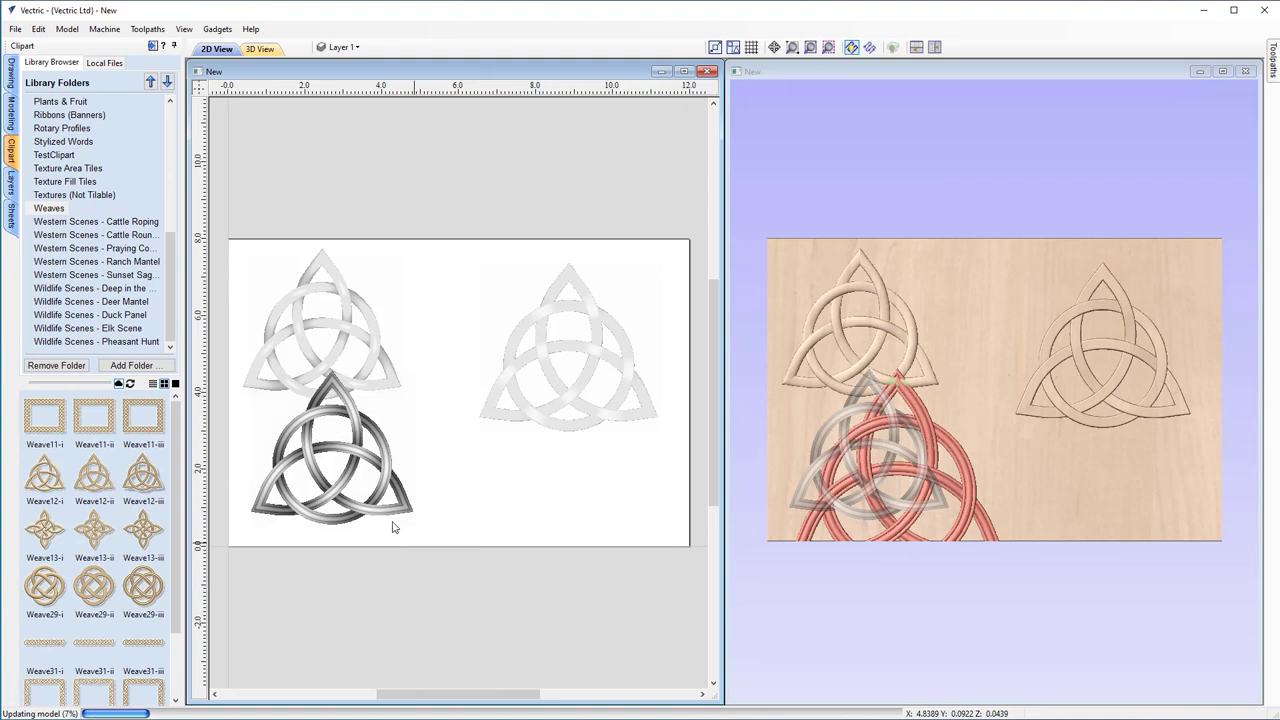
pyautogui.moveTo(378, 458); pyautogui.dragTo(477, 476)
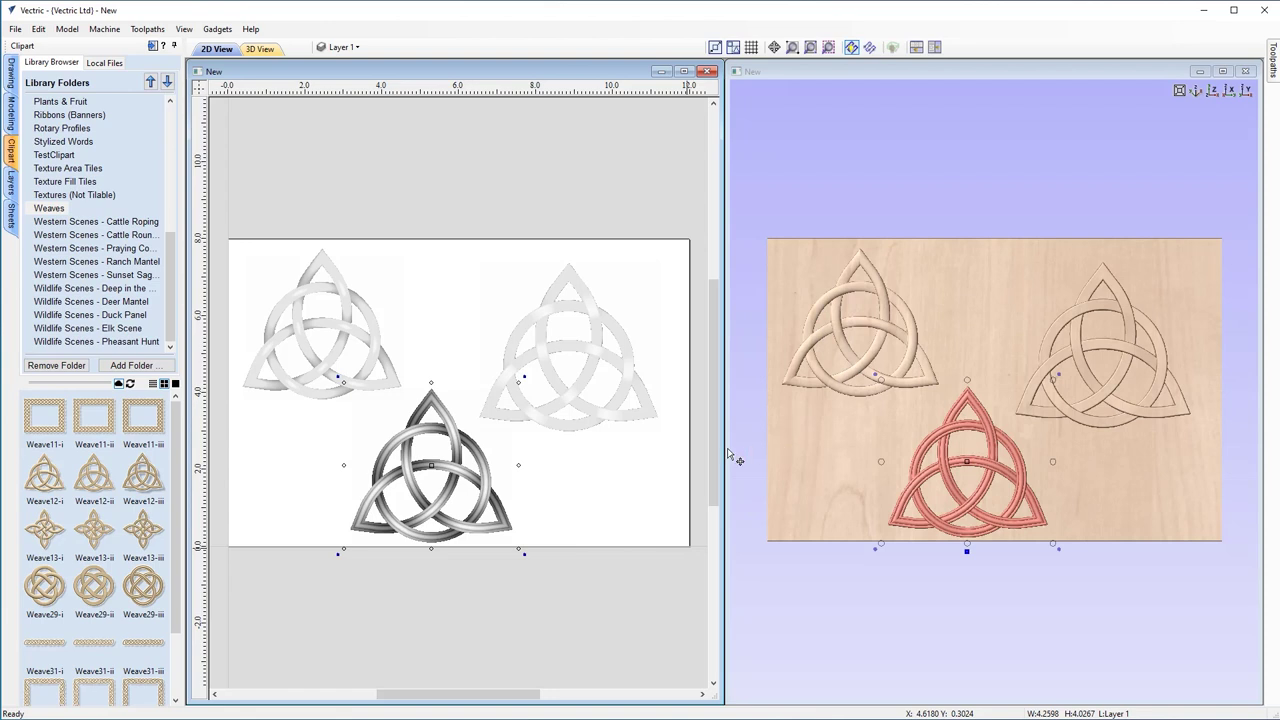
pyautogui.click(628, 396)
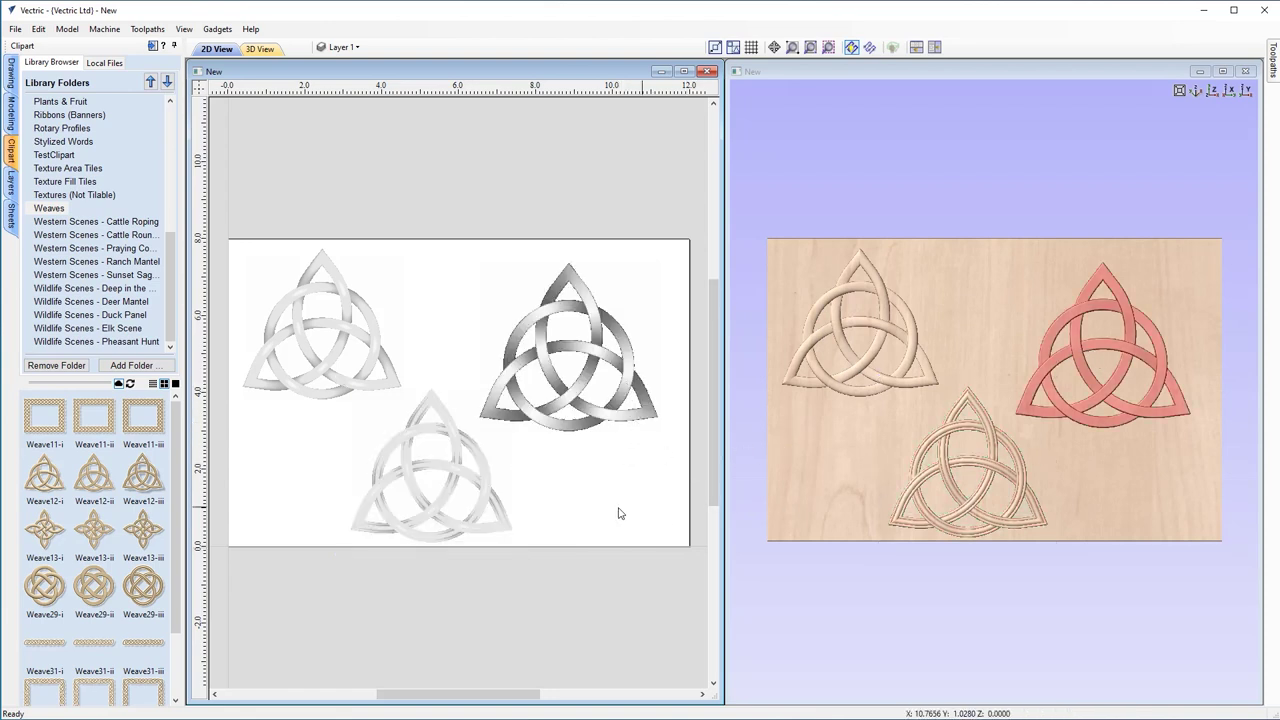
pyautogui.click(492, 490)
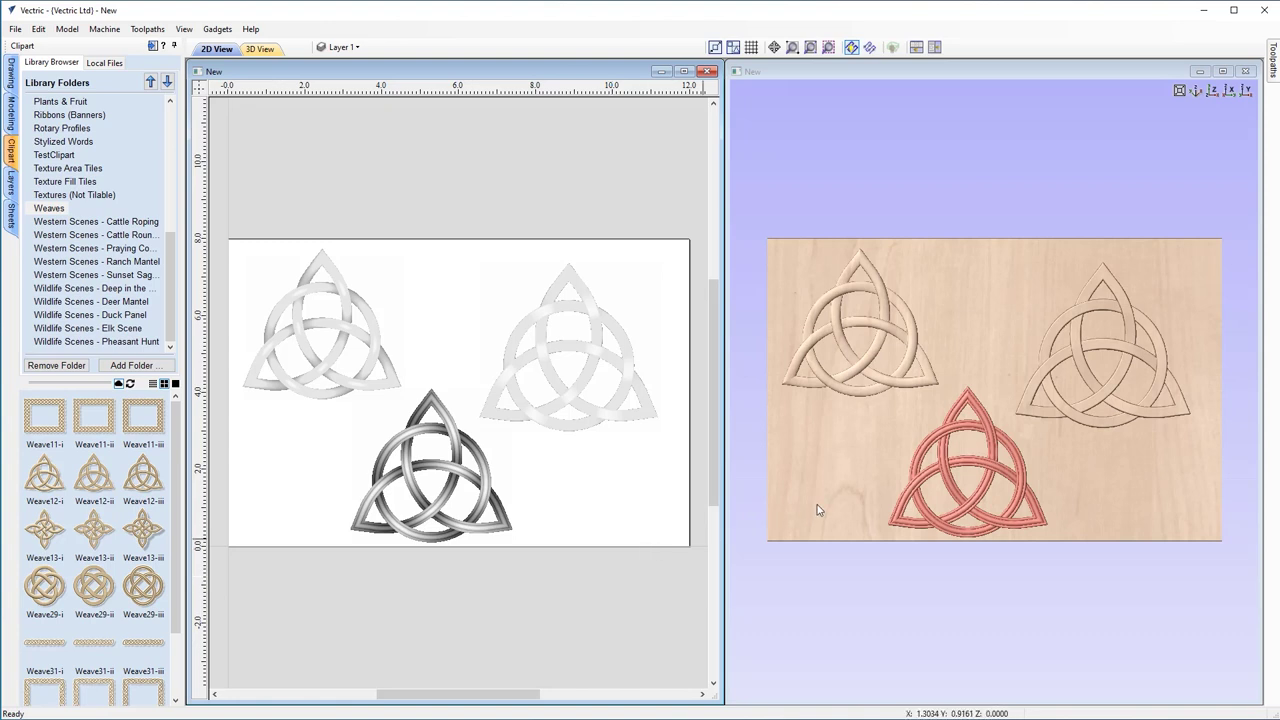
# Examine the three Weave12 knots from different angles in the 3D view, finishing with the straight-down view.
pyautogui.moveTo(860, 492); pyautogui.dragTo(1051, 462)
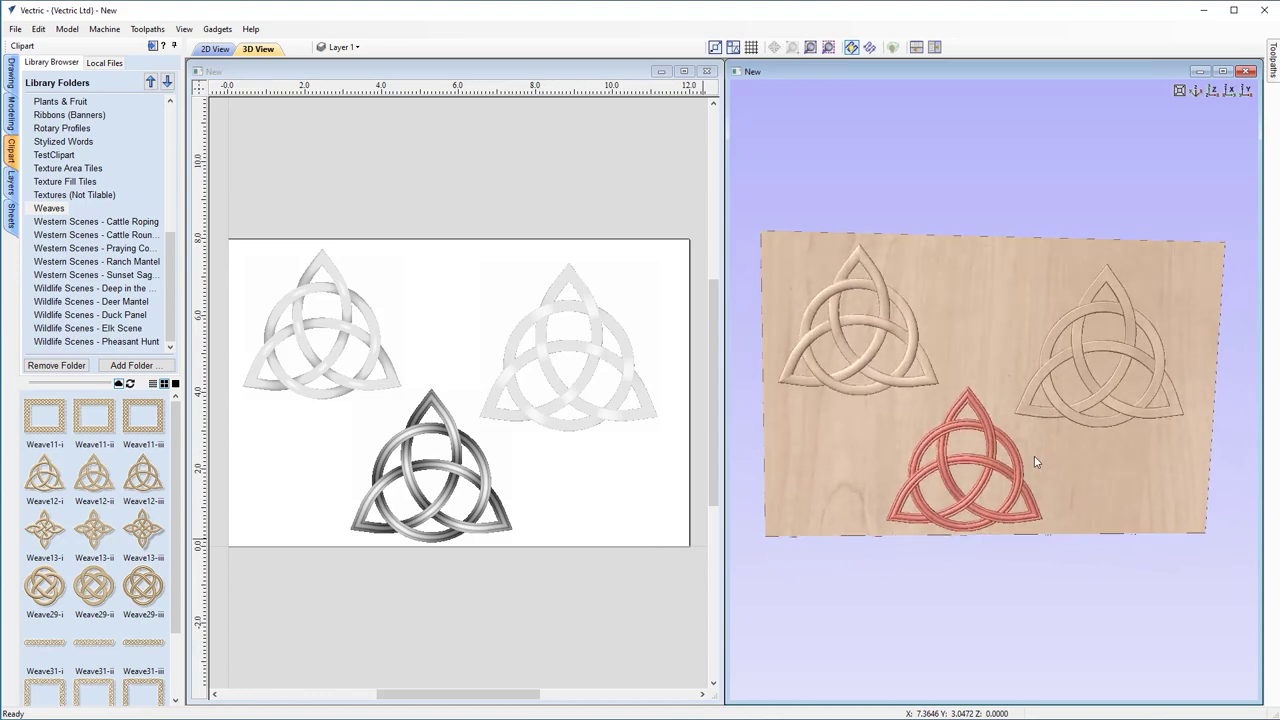
pyautogui.moveTo(985, 363); pyautogui.dragTo(840, 437)
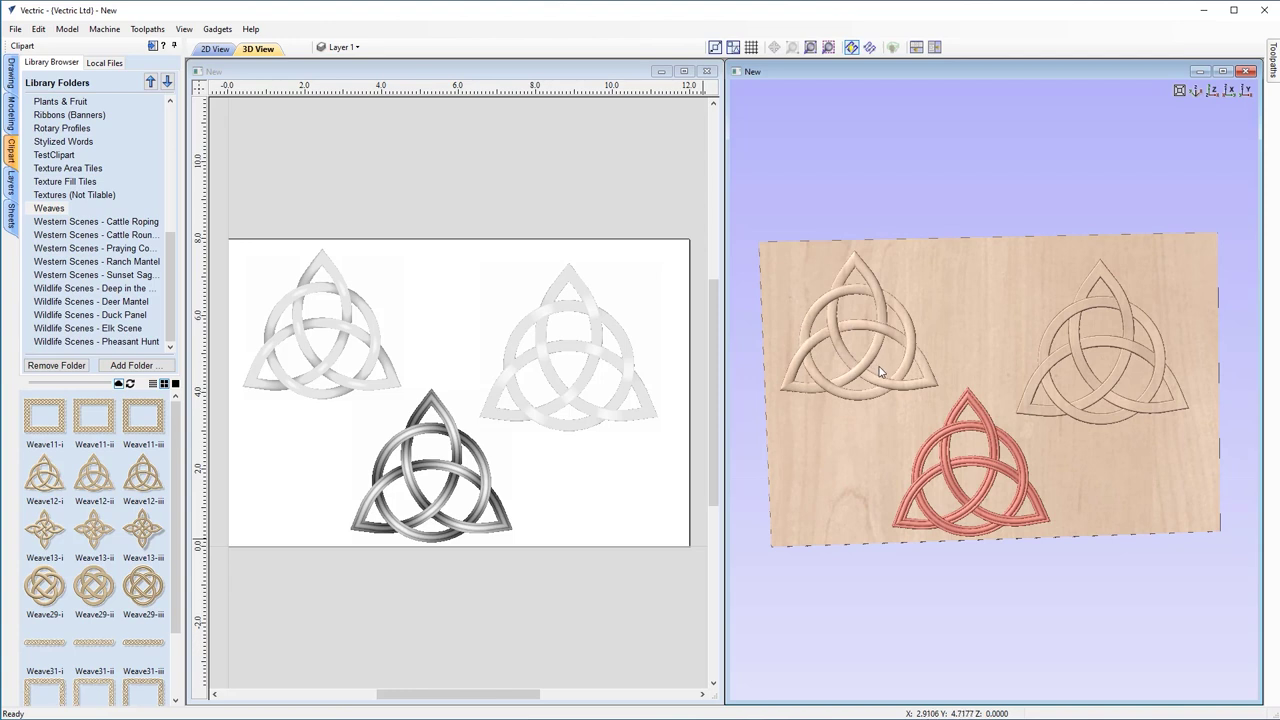
pyautogui.click(1212, 93)
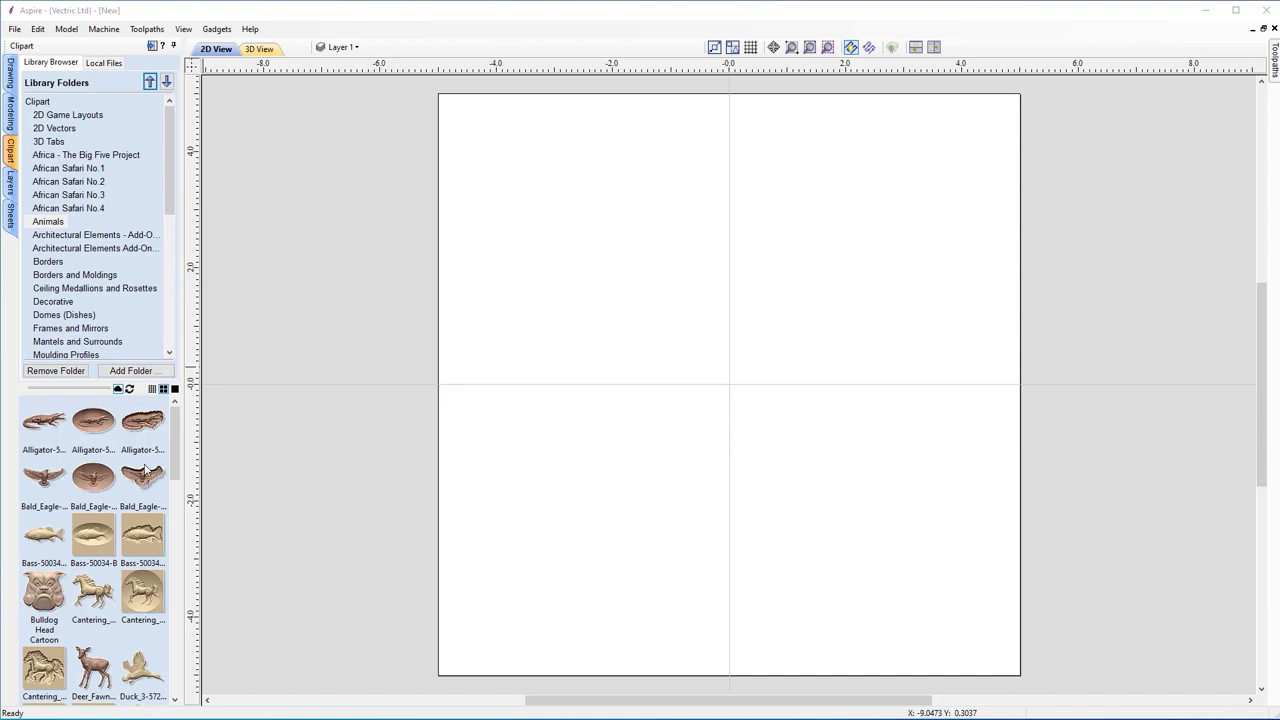
# Place C-Scroll-X from the Decorative clipart folder at the sheet's centre and show the 2D and 3D views side by side.
pyautogui.click(66, 303)
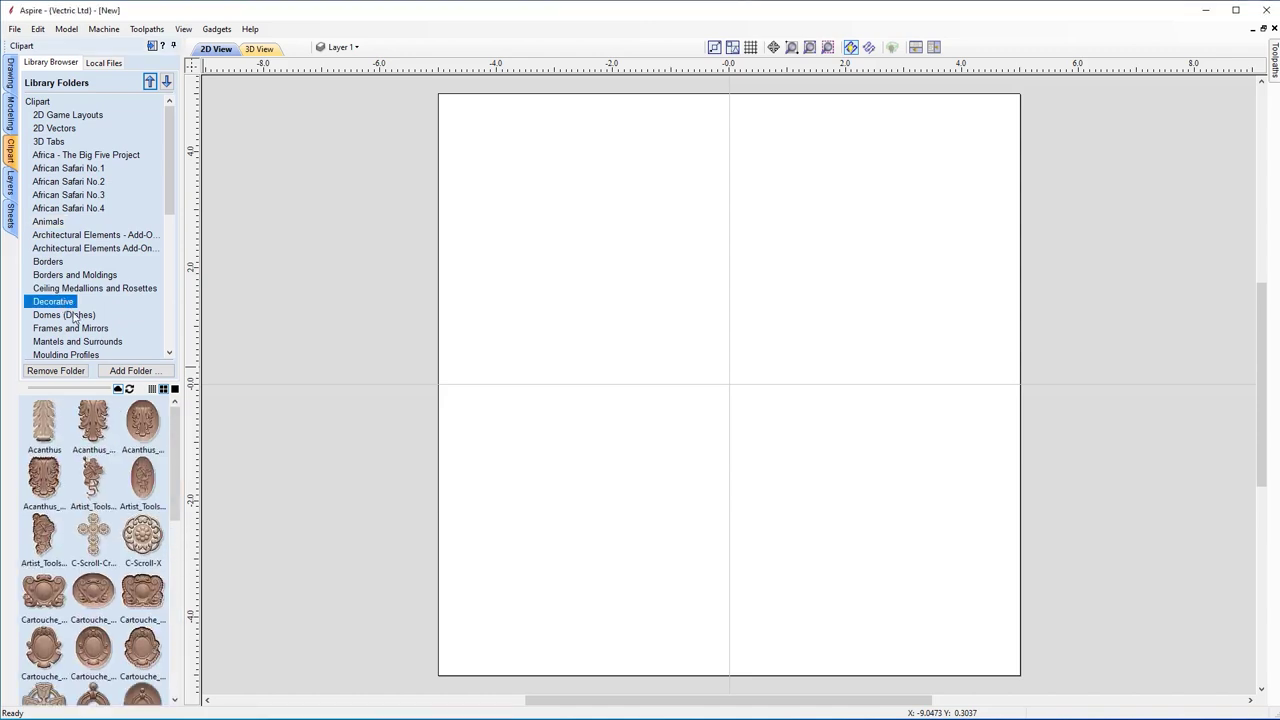
pyautogui.click(141, 544)
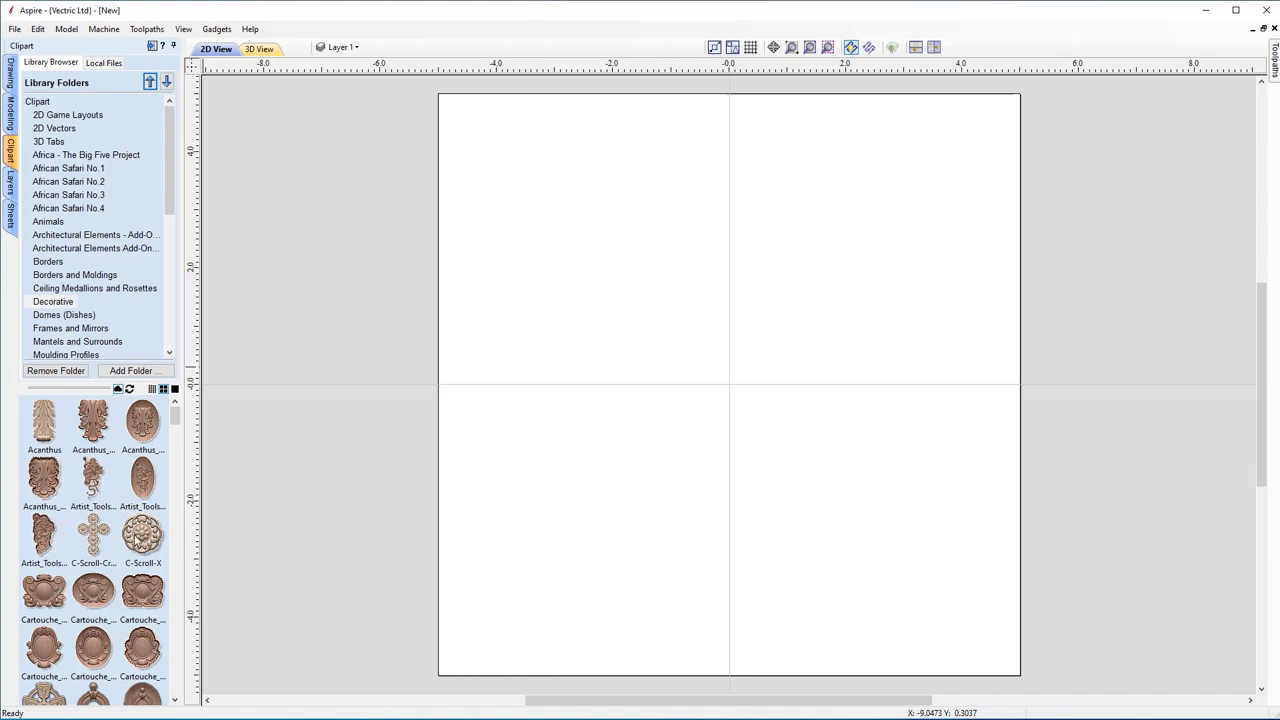
pyautogui.moveTo(140, 541); pyautogui.dragTo(738, 412)
pyautogui.click(770, 636)
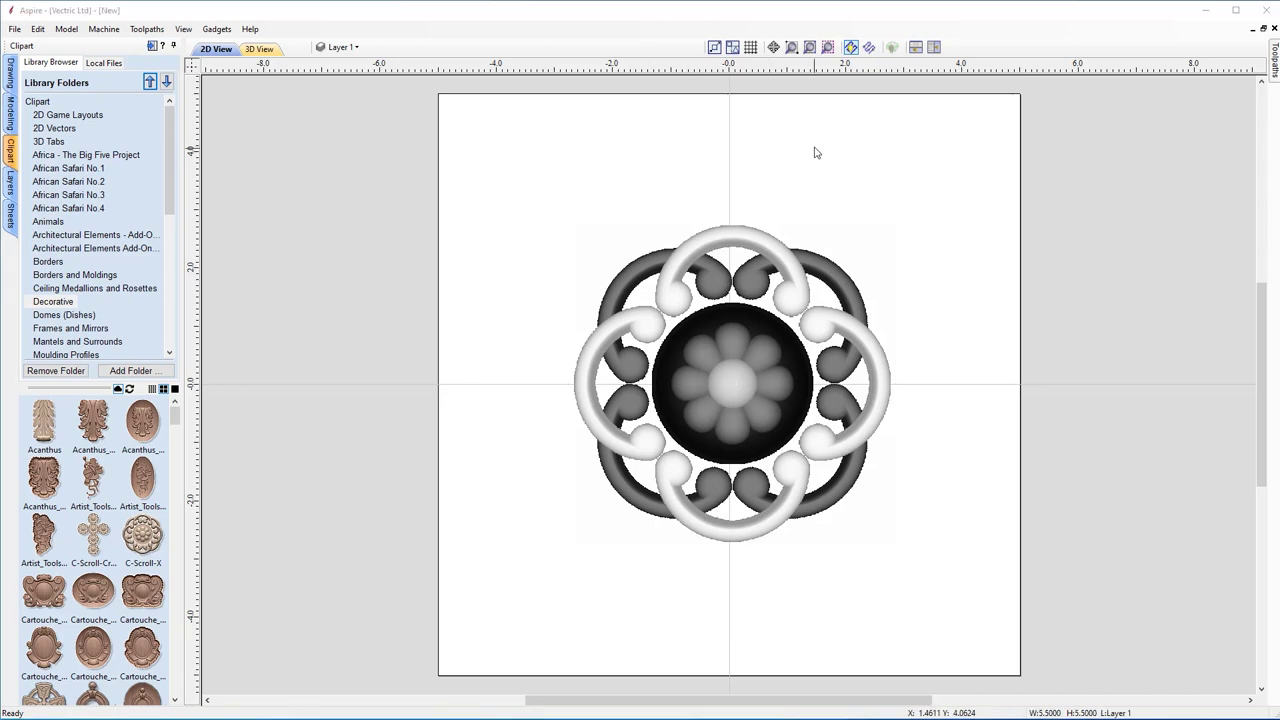
pyautogui.click(936, 48)
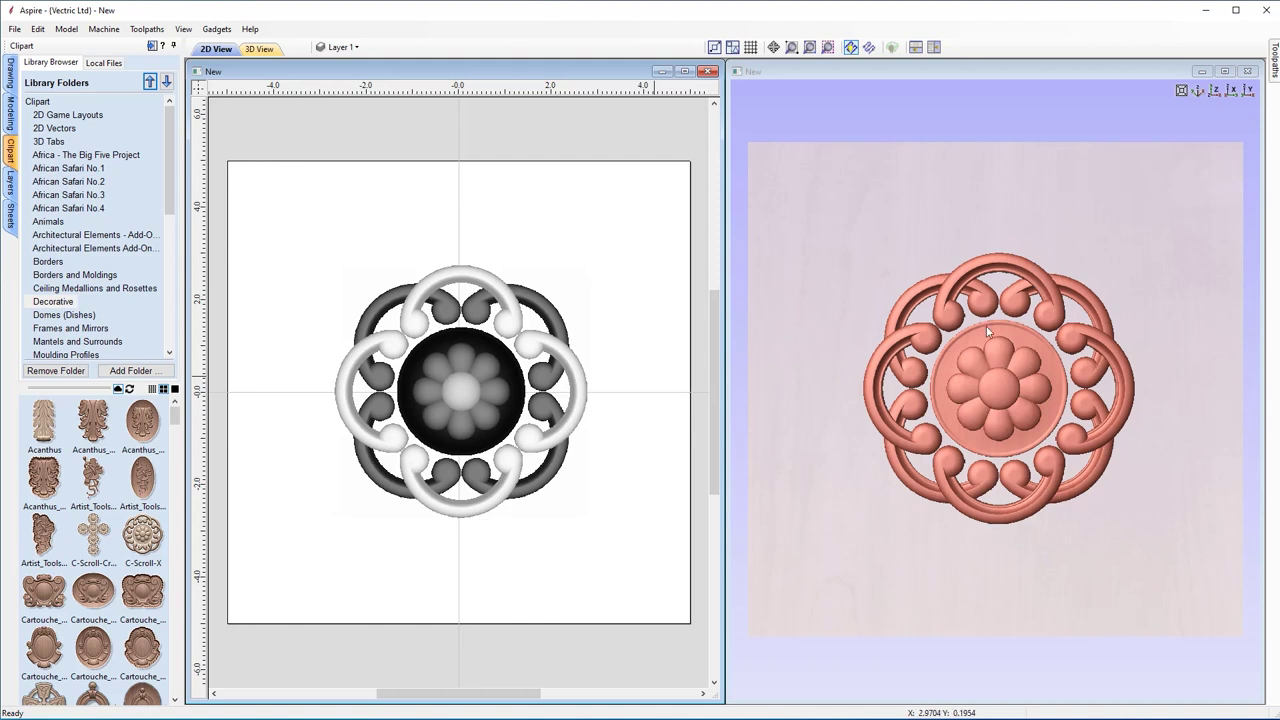
# Inspect the C-Scroll-X component's structure in the component tree, expanding it and highlighting its Platform and C-Scroll1 - Group parts.
pyautogui.click(12, 125)
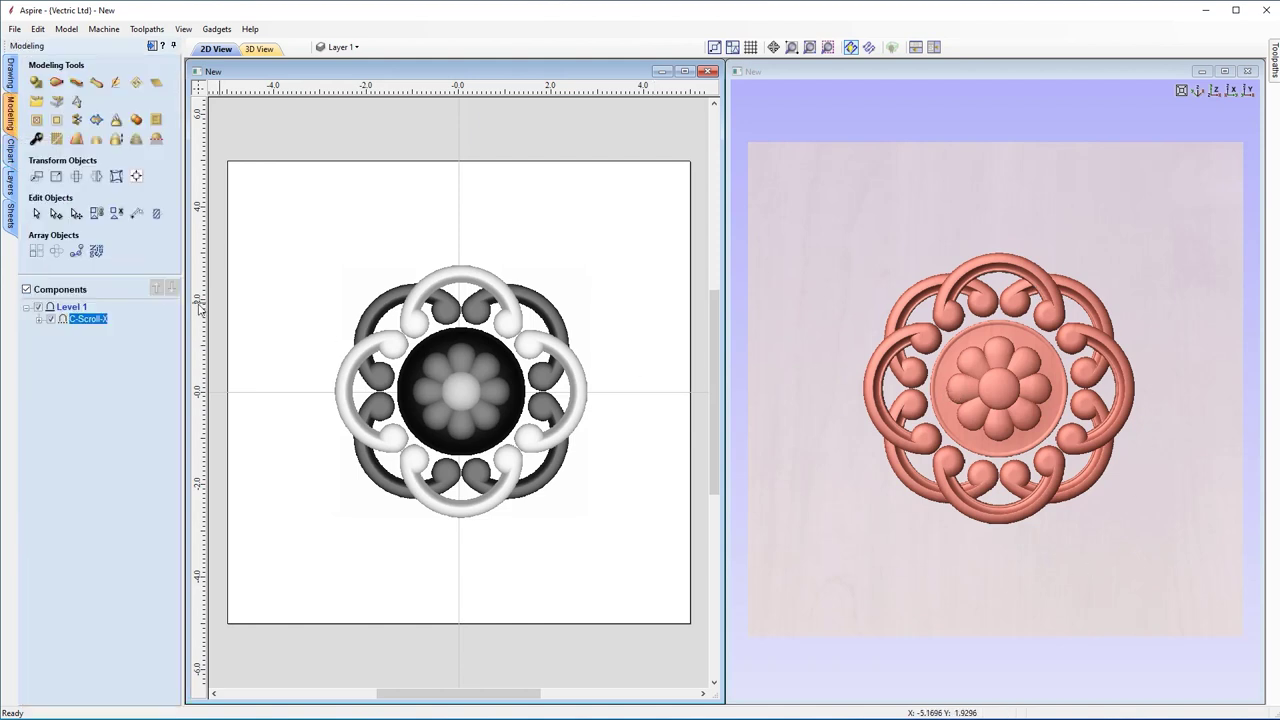
pyautogui.click(131, 362)
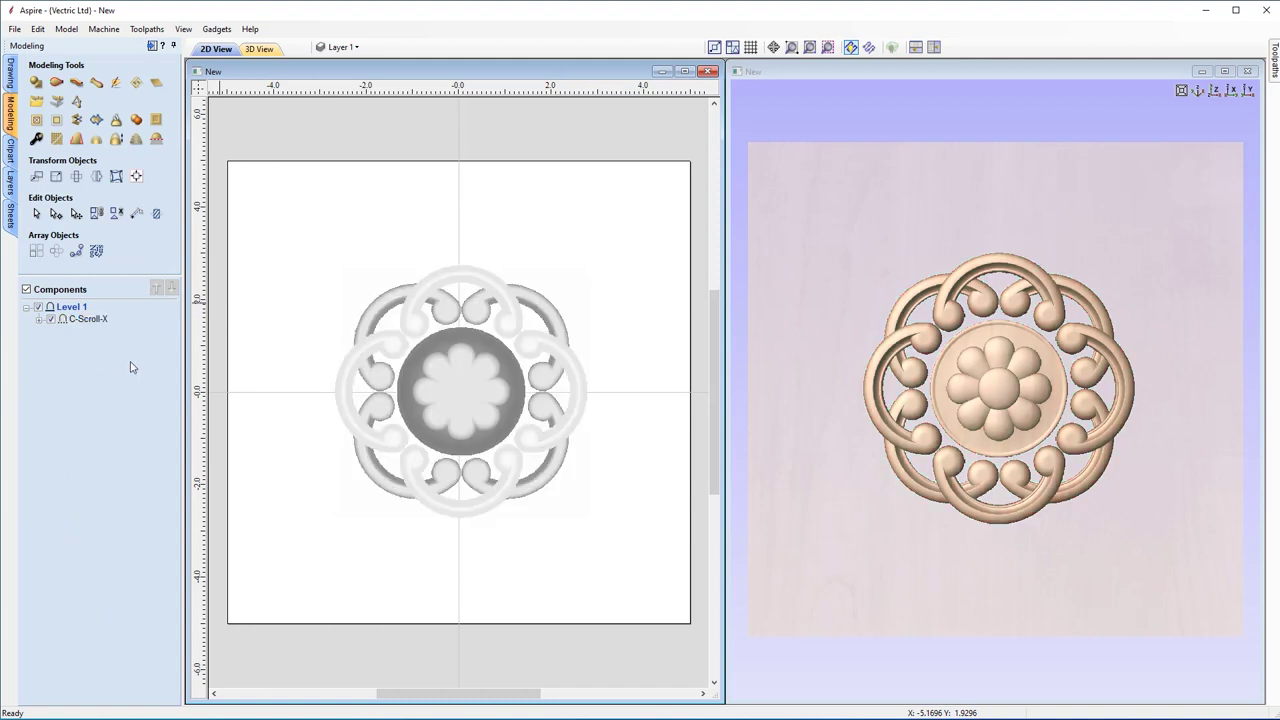
pyautogui.click(91, 320)
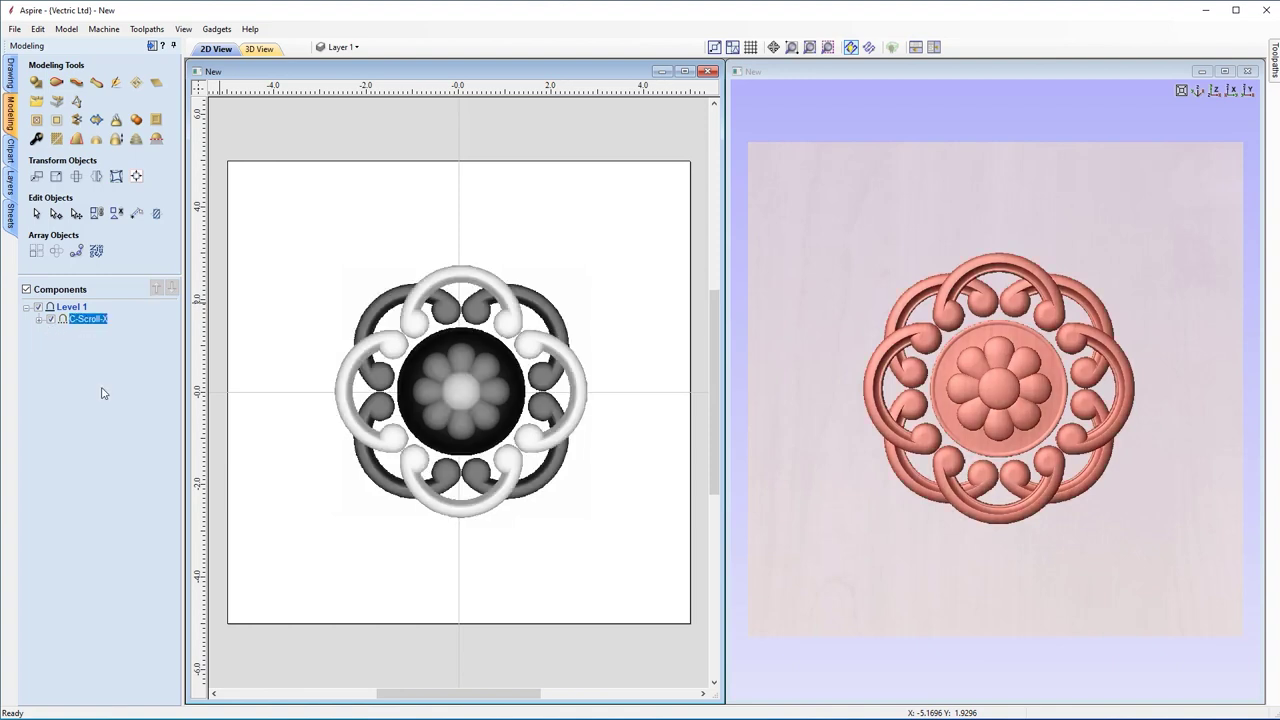
pyautogui.click(39, 320)
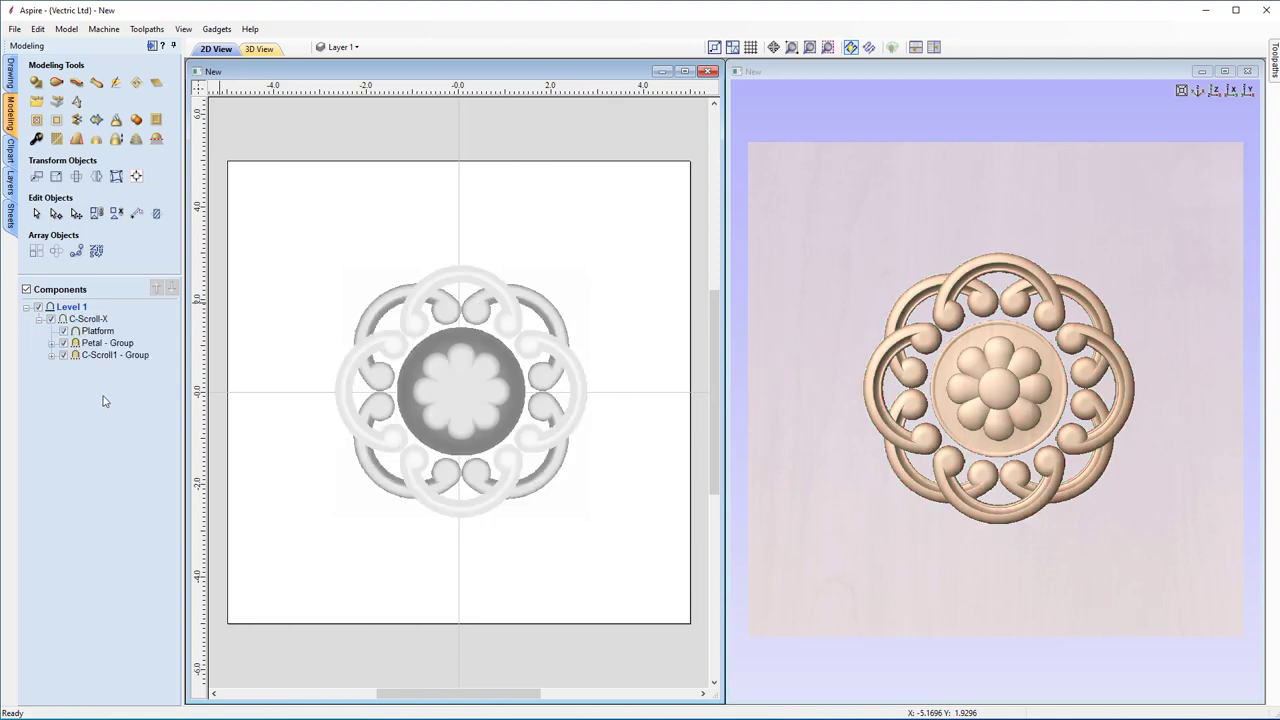
pyautogui.doubleClick(100, 333)
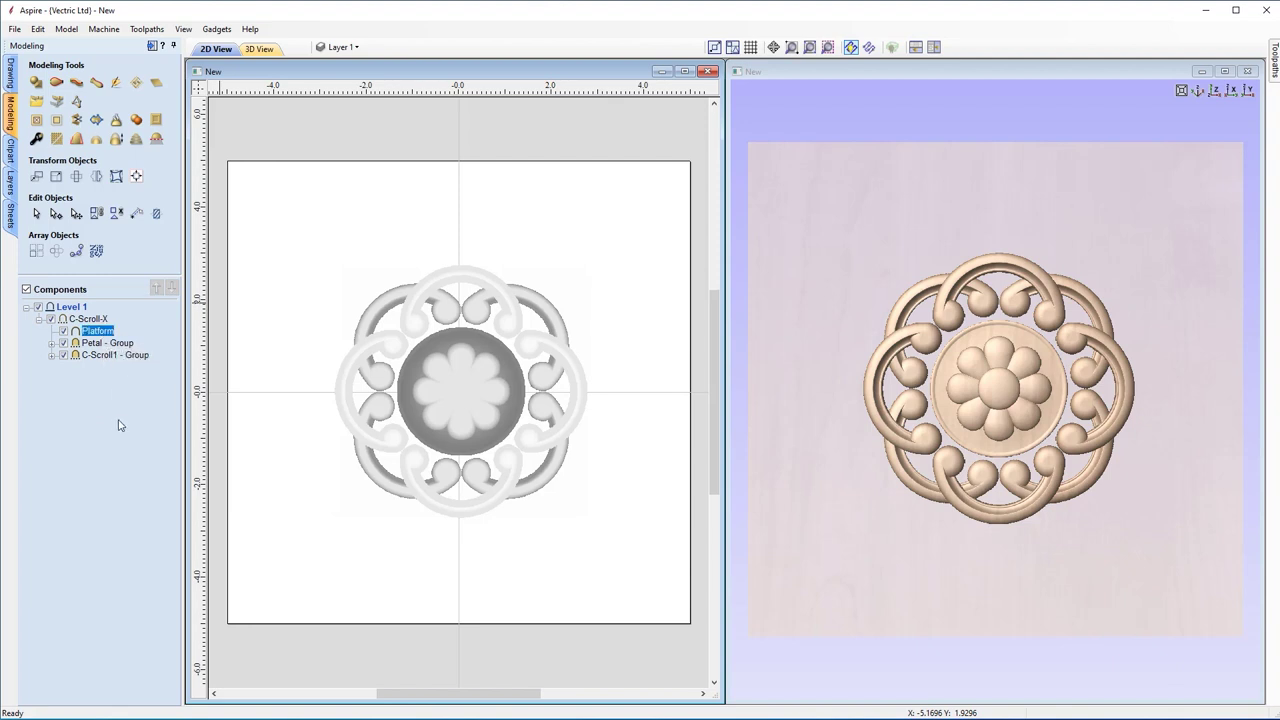
pyautogui.doubleClick(115, 355)
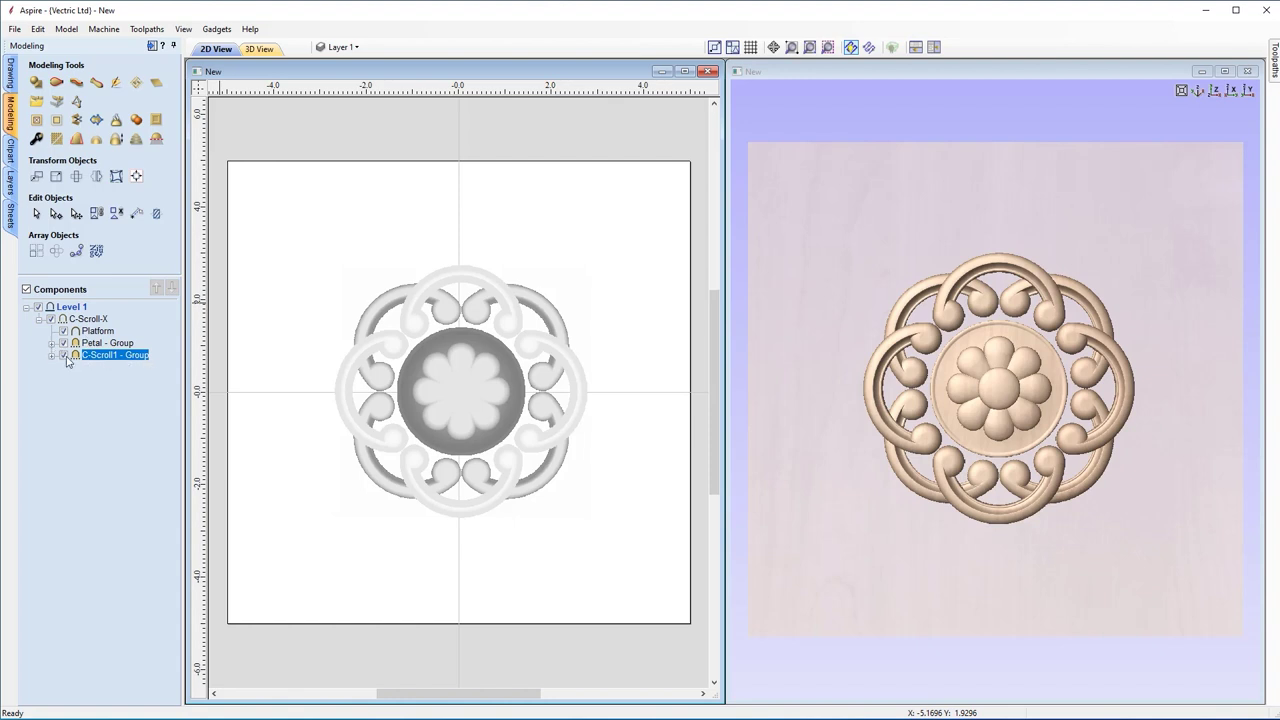
# Toggle the visibility of the Platform, Petal and C-Scroll1 parts to examine them separately, finishing with all three shown.
pyautogui.click(64, 343)
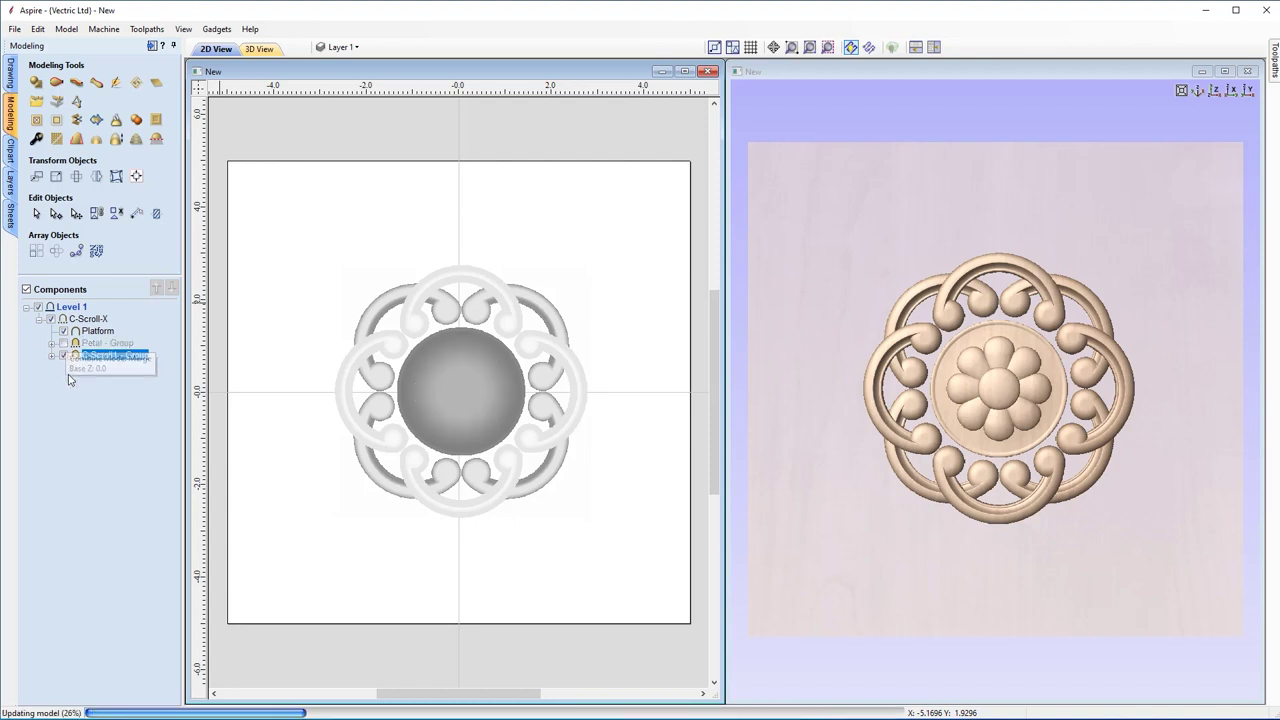
pyautogui.click(63, 355)
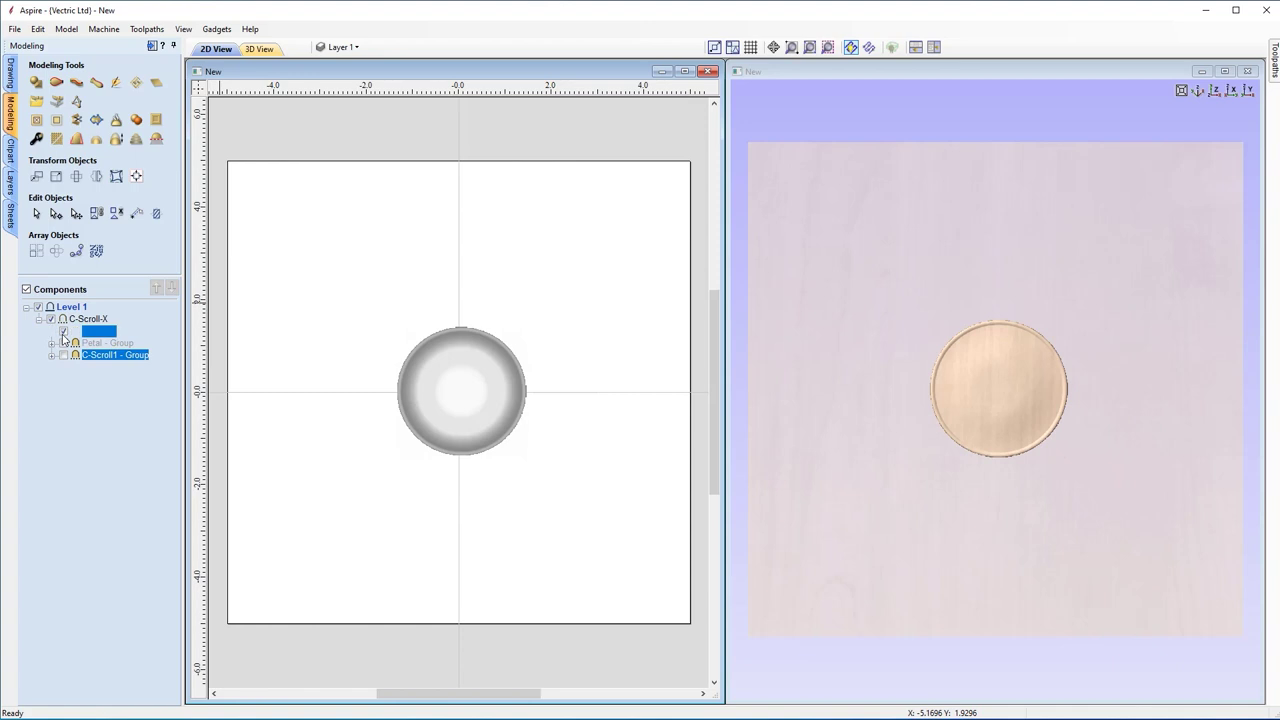
pyautogui.click(63, 331)
pyautogui.click(64, 343)
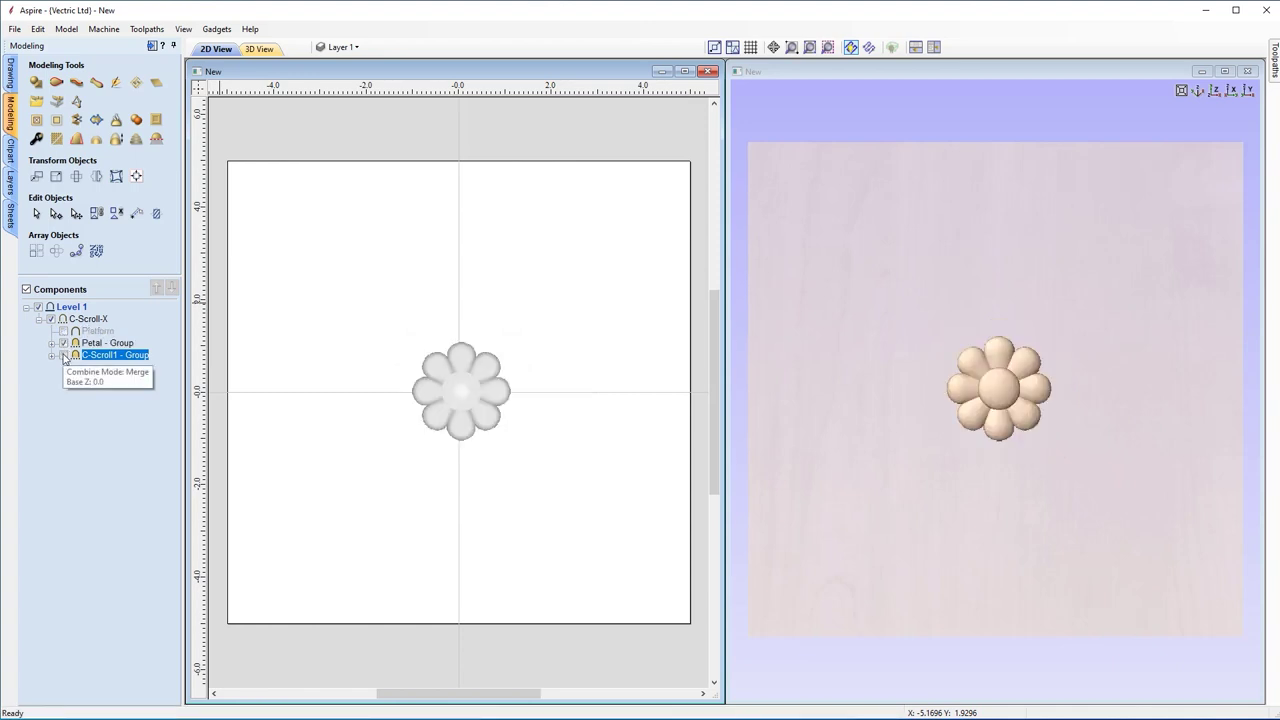
pyautogui.click(64, 355)
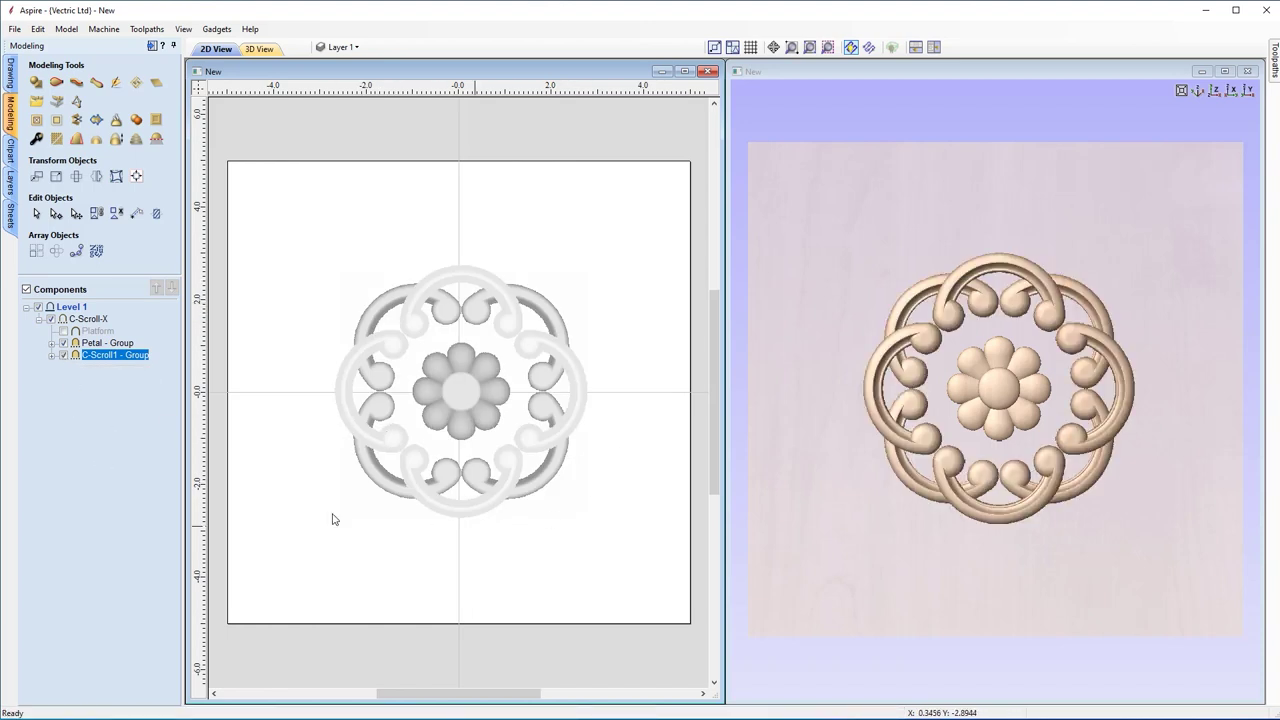
pyautogui.click(64, 331)
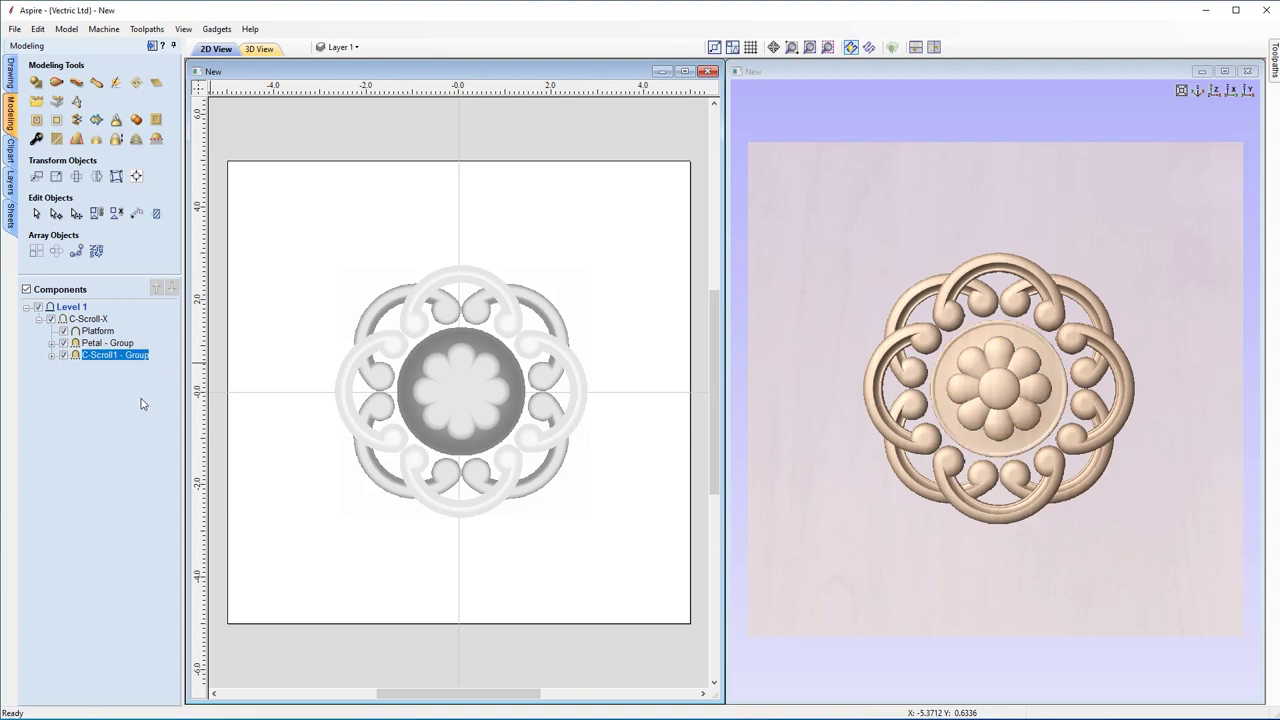
# Ungroup the C-Scroll-X component into its separate top-level parts.
pyautogui.click(95, 319)
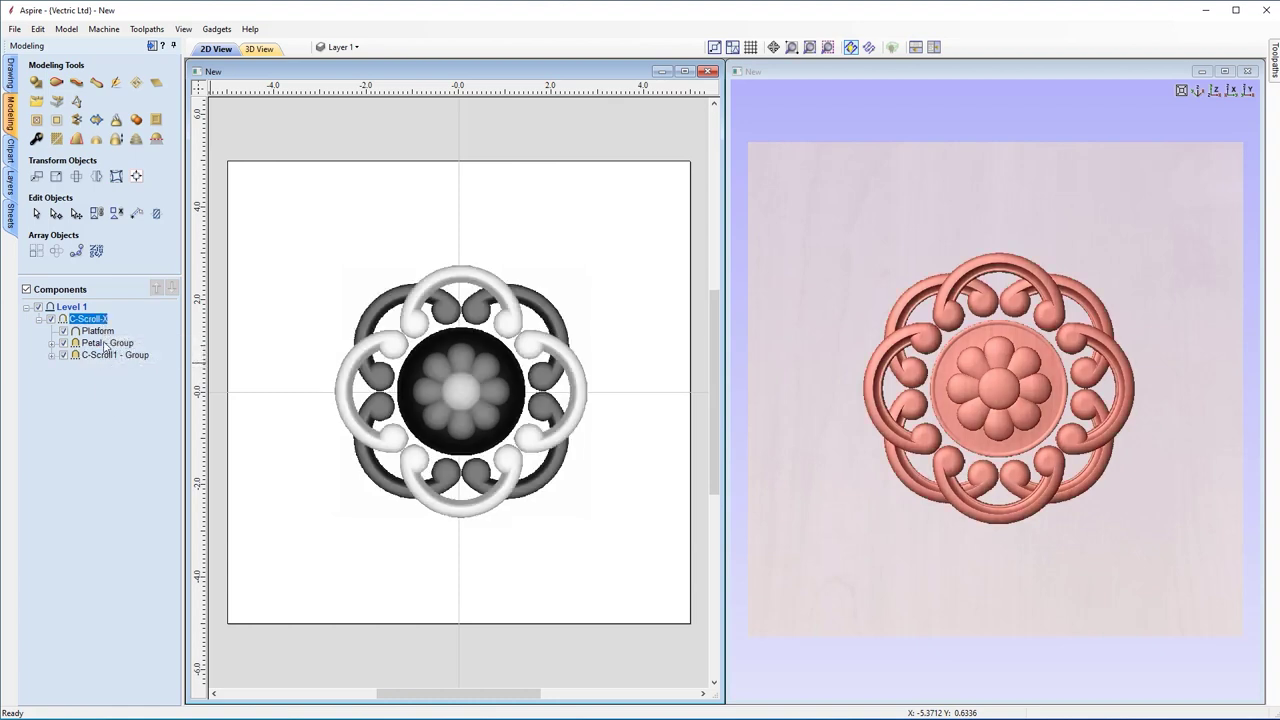
pyautogui.rightClick(95, 318)
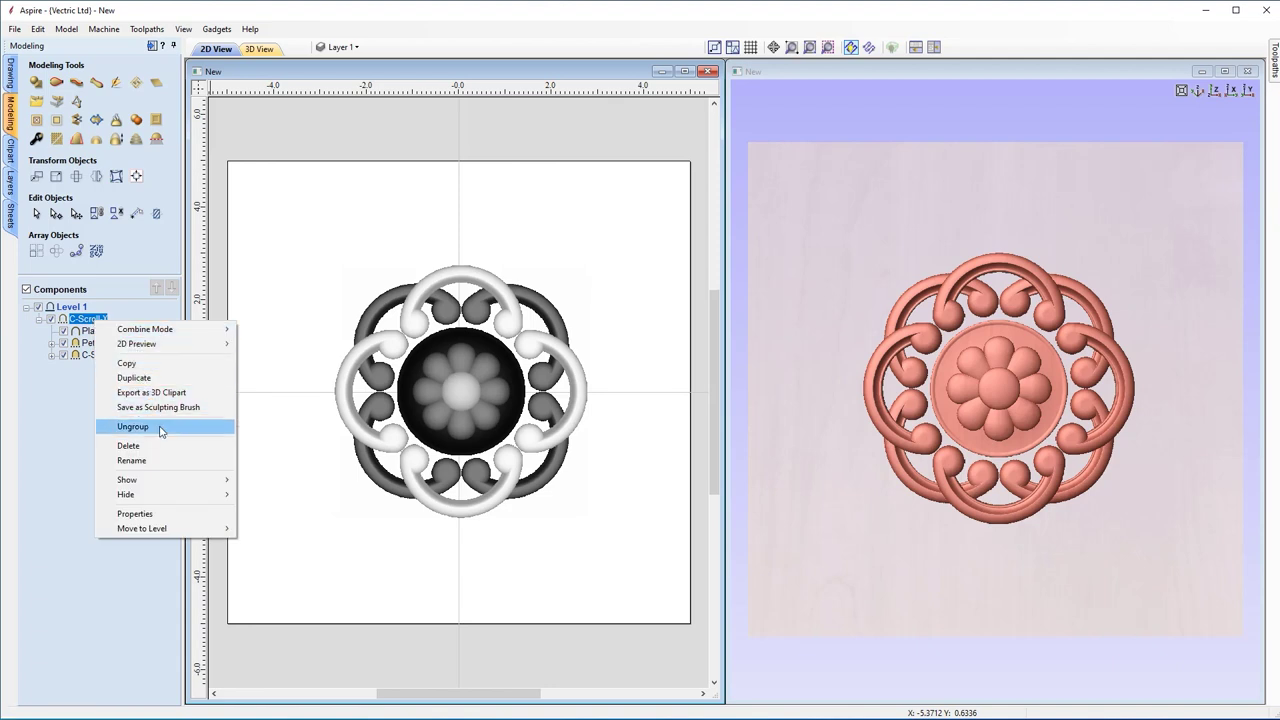
pyautogui.click(161, 431)
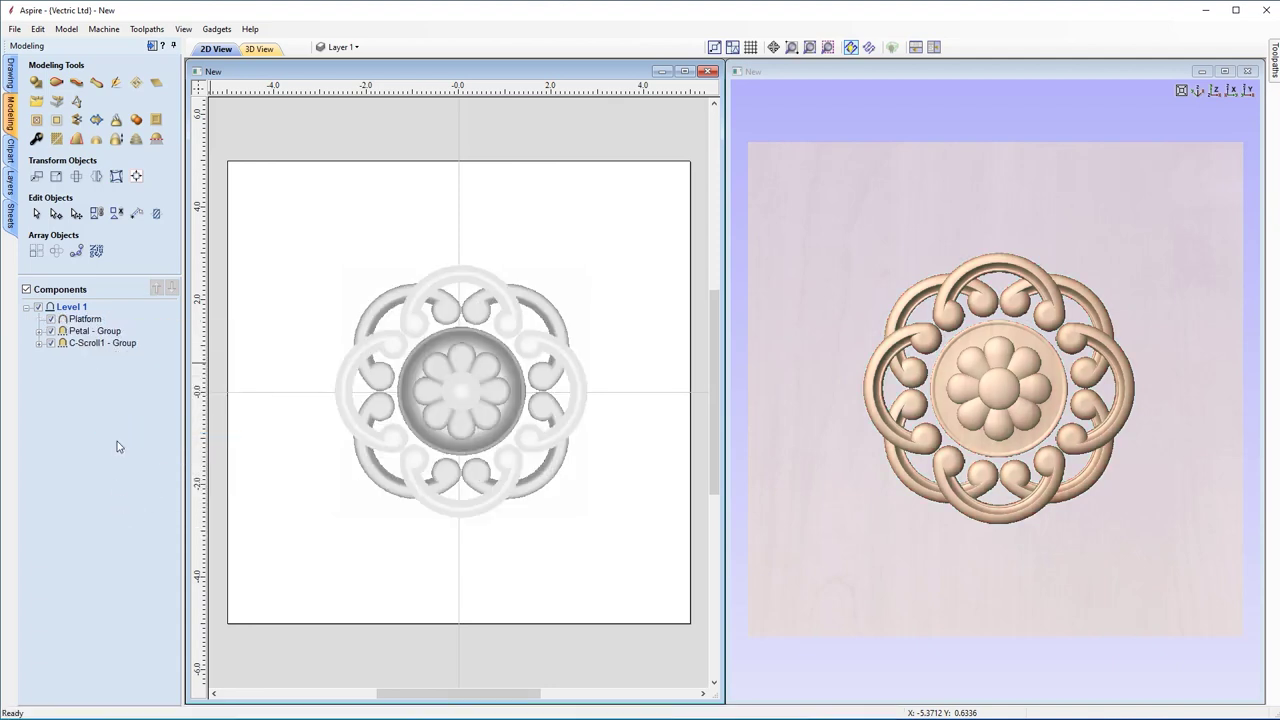
# Check that the outer scroll ring and the central platform can be selected separately in the 2D view, and clear the selection.
pyautogui.click(381, 398)
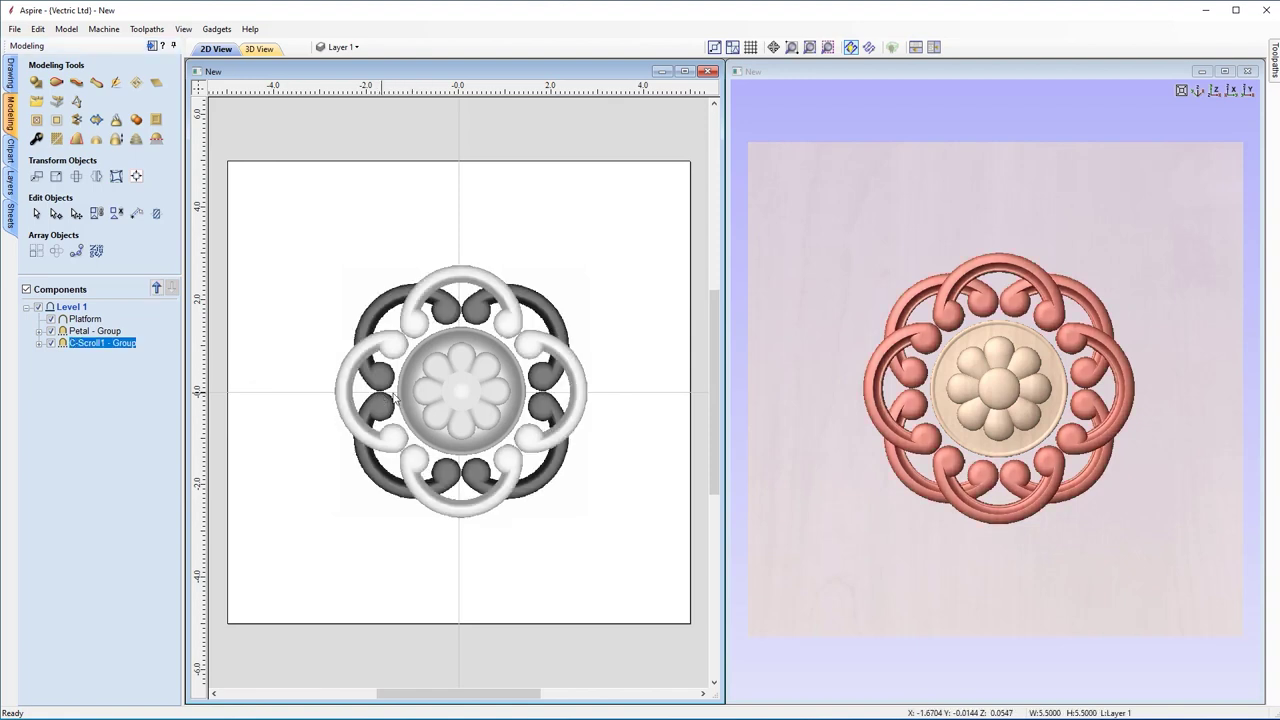
pyautogui.click(447, 396)
pyautogui.click(440, 410)
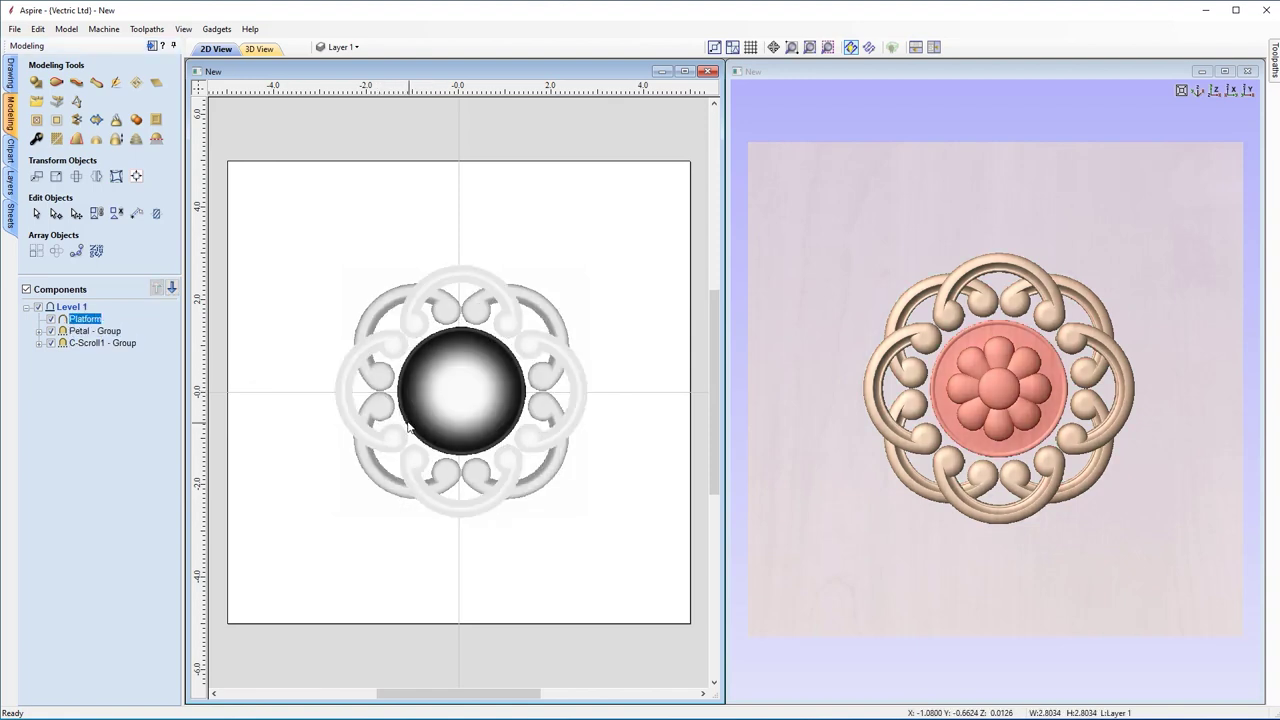
pyautogui.click(131, 397)
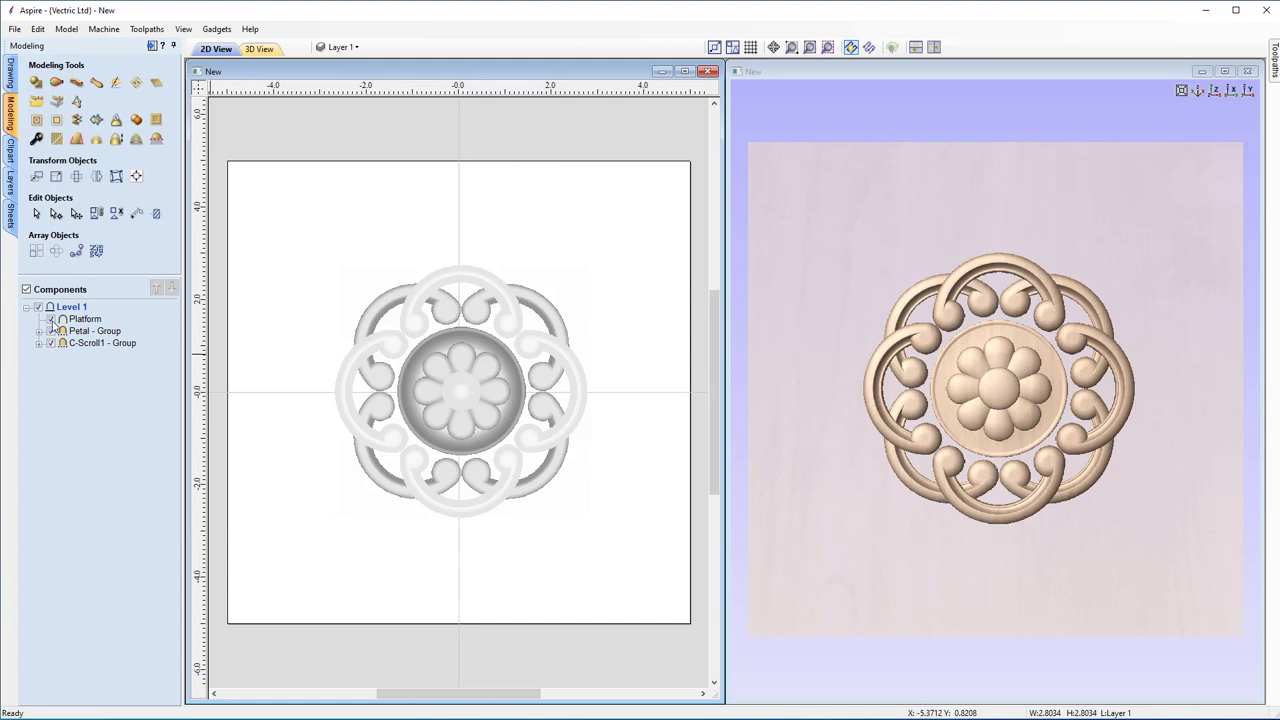
# Hide the Platform and C-Scroll1 - Group components, leaving only the petal flower shown.
pyautogui.click(51, 319)
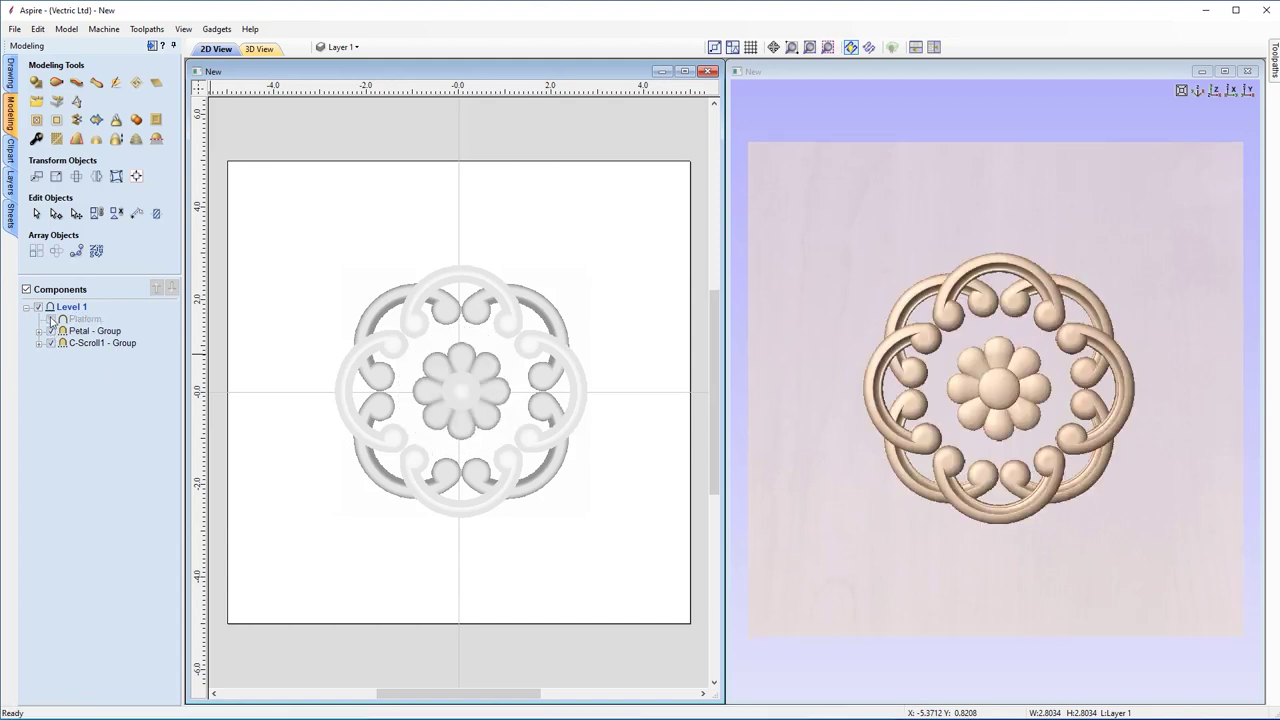
pyautogui.click(51, 319)
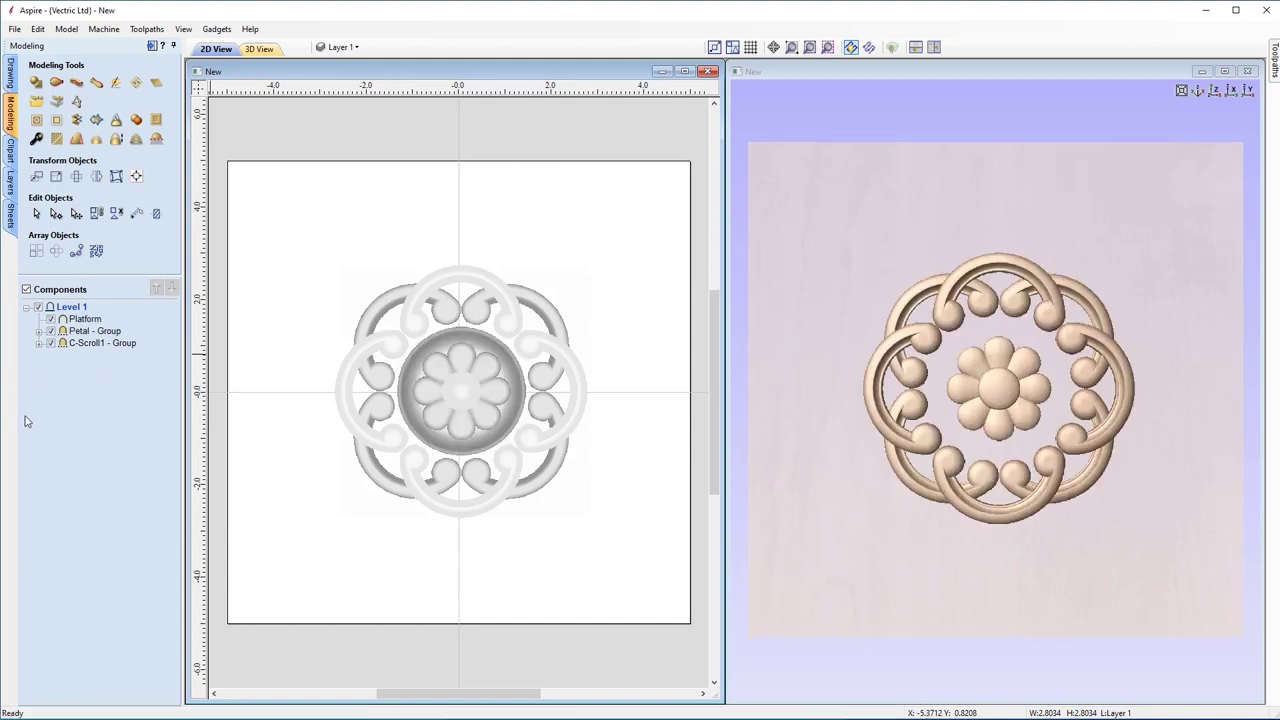
pyautogui.click(51, 319)
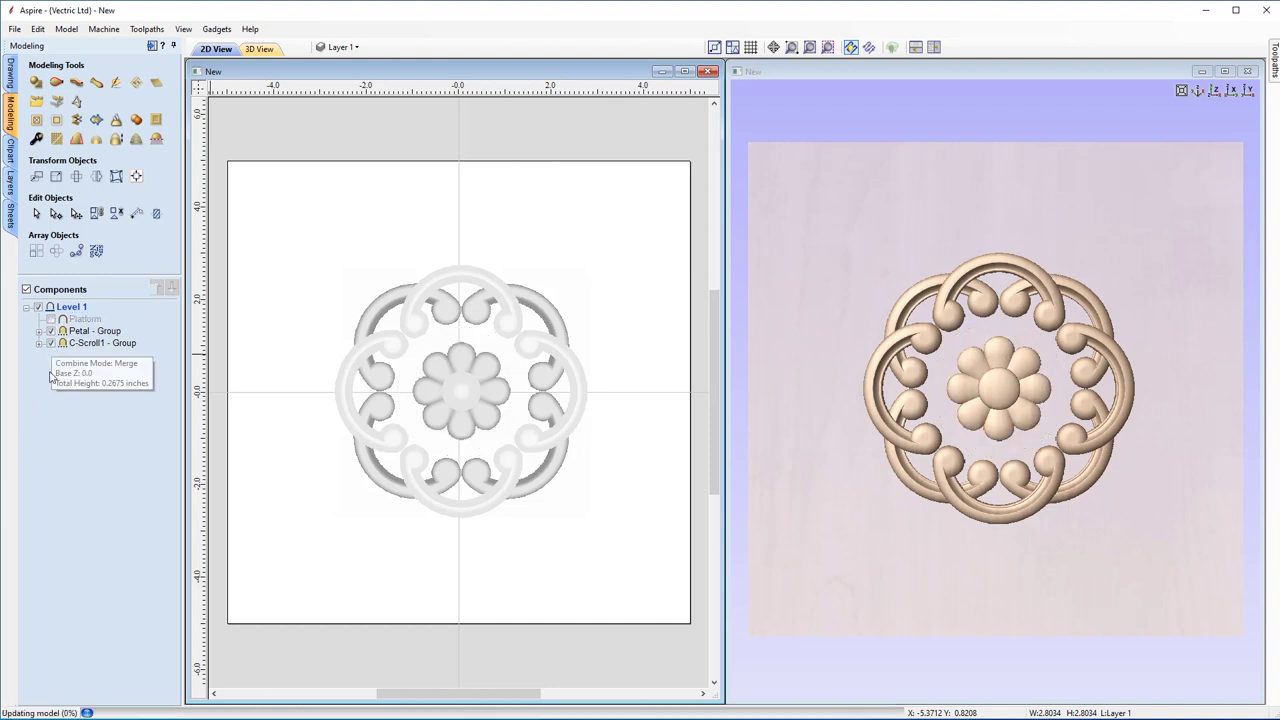
pyautogui.click(51, 343)
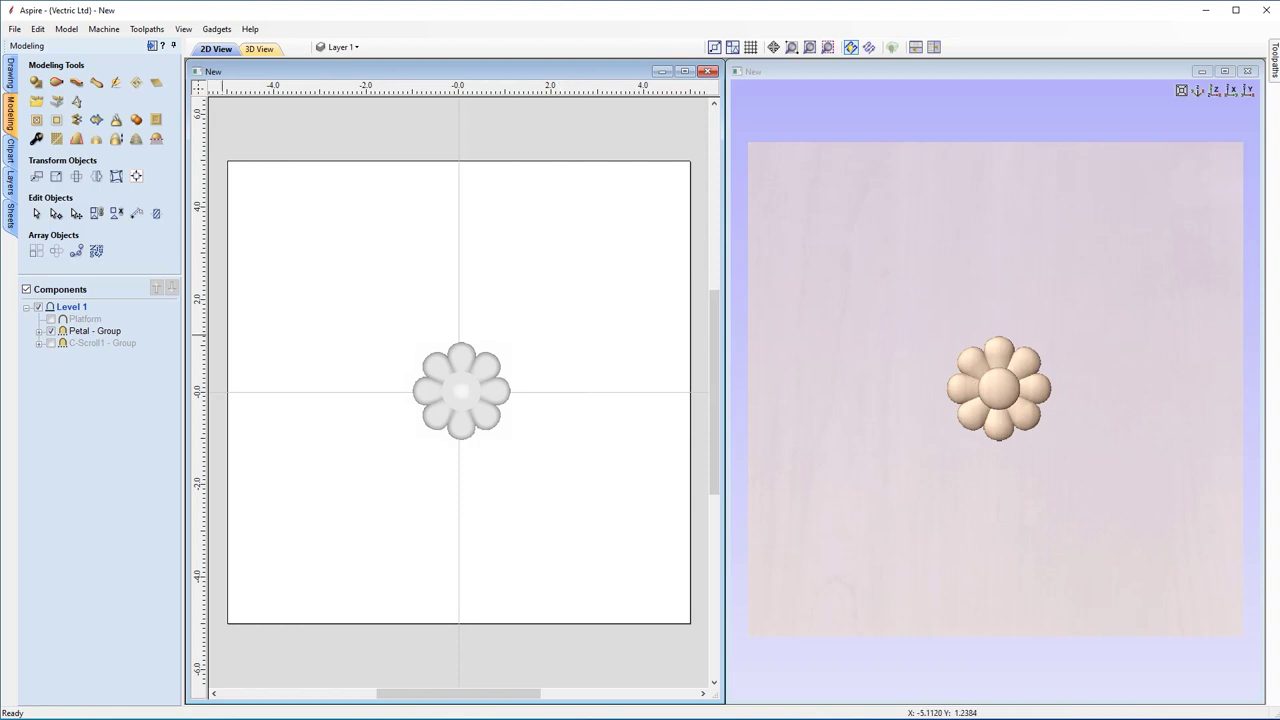
# Expand the Petal - Group component, ungroup it into its individual petals and middle, and clear the selection.
pyautogui.click(39, 331)
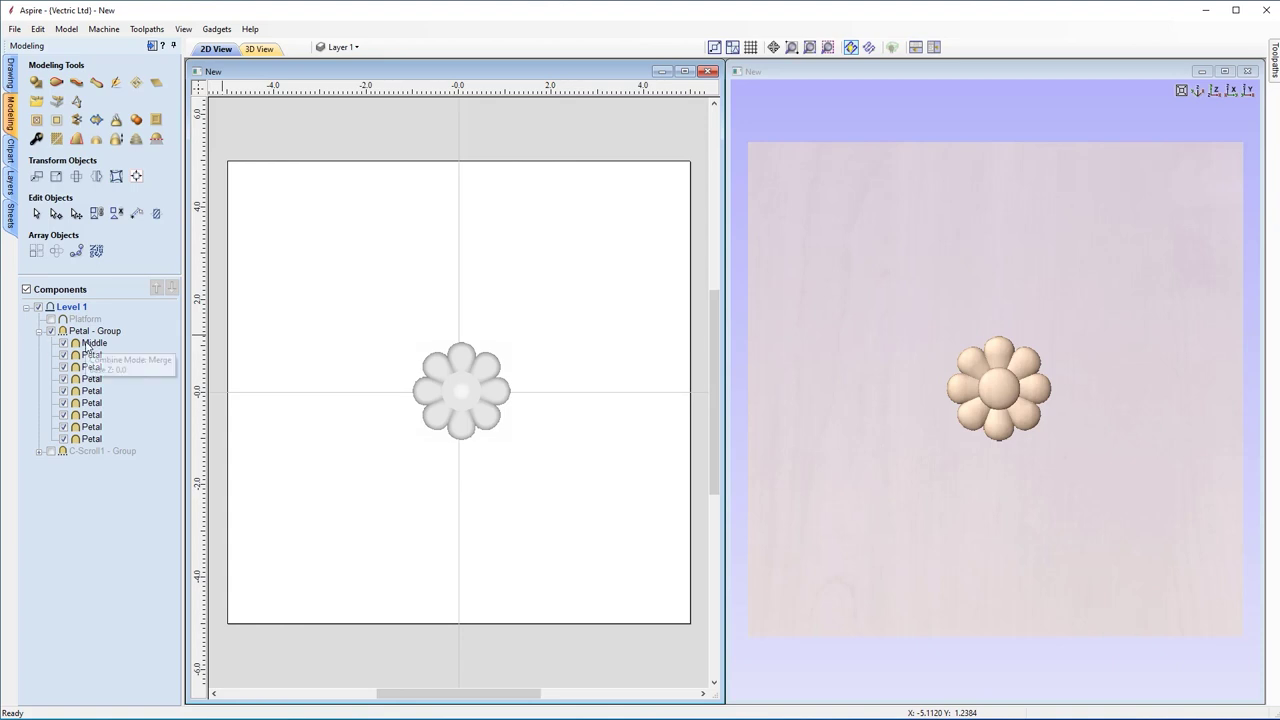
pyautogui.click(1010, 365)
pyautogui.click(1004, 364)
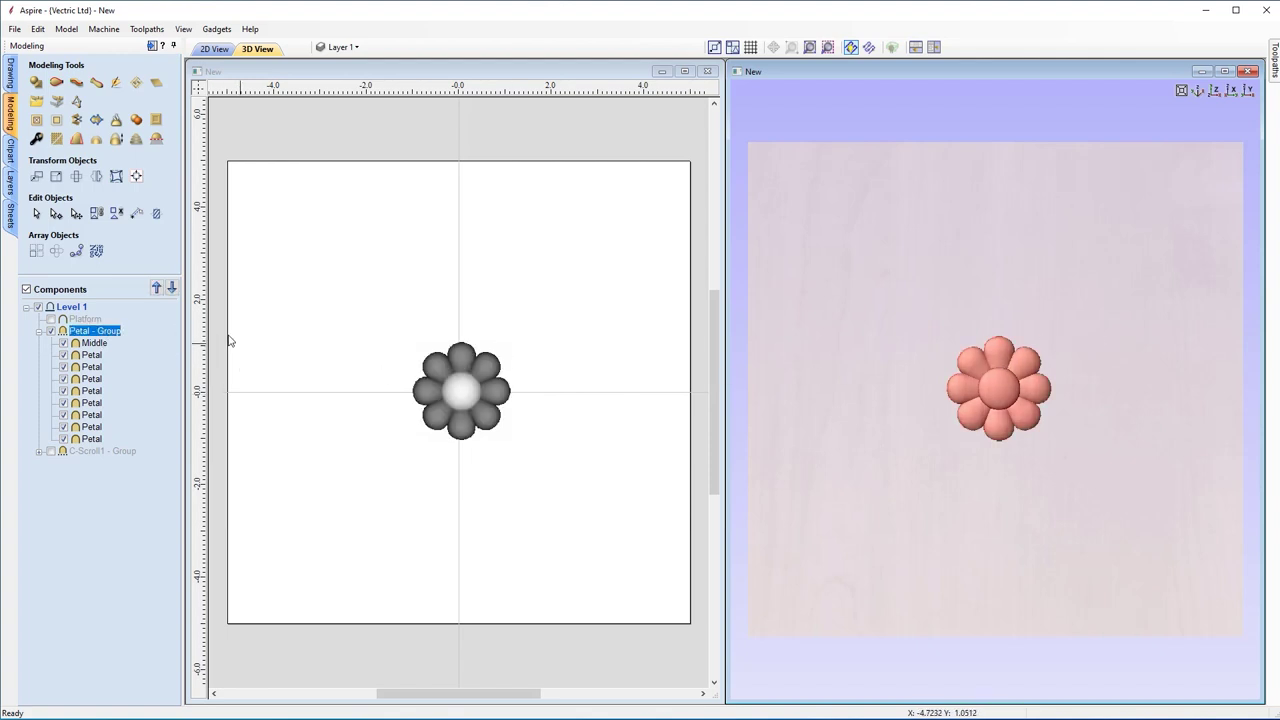
pyautogui.rightClick(108, 331)
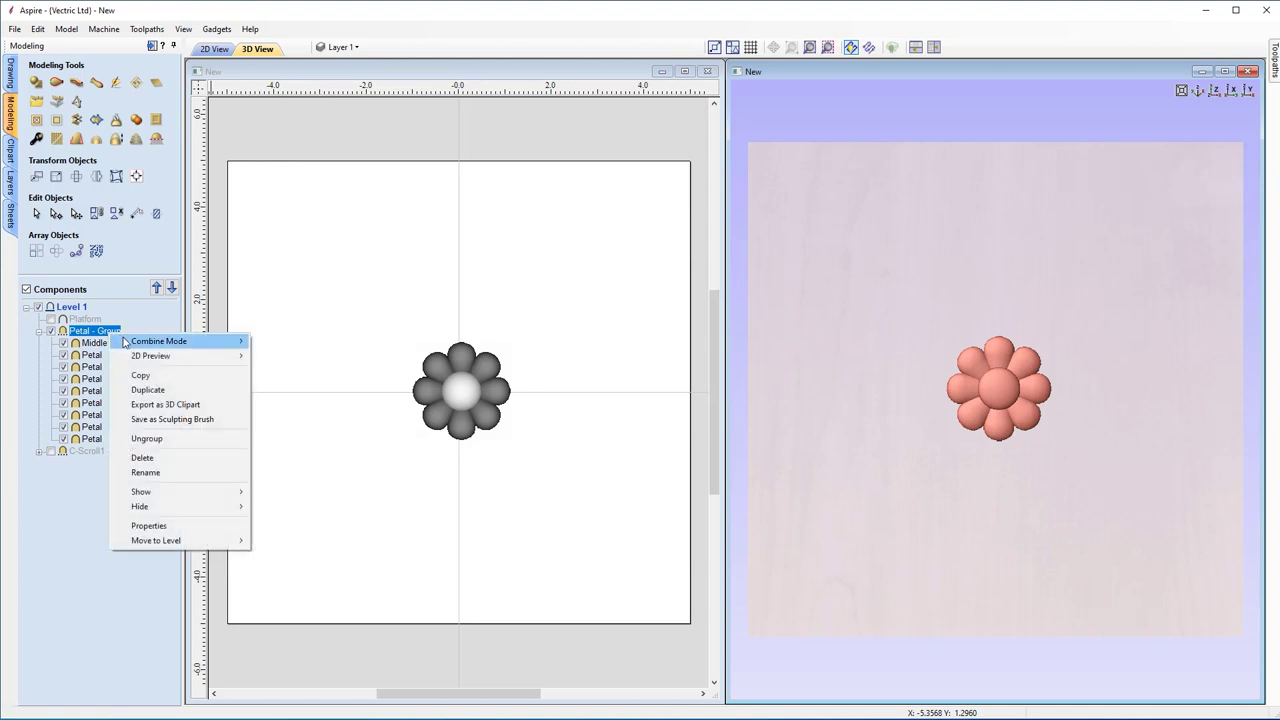
pyautogui.click(168, 438)
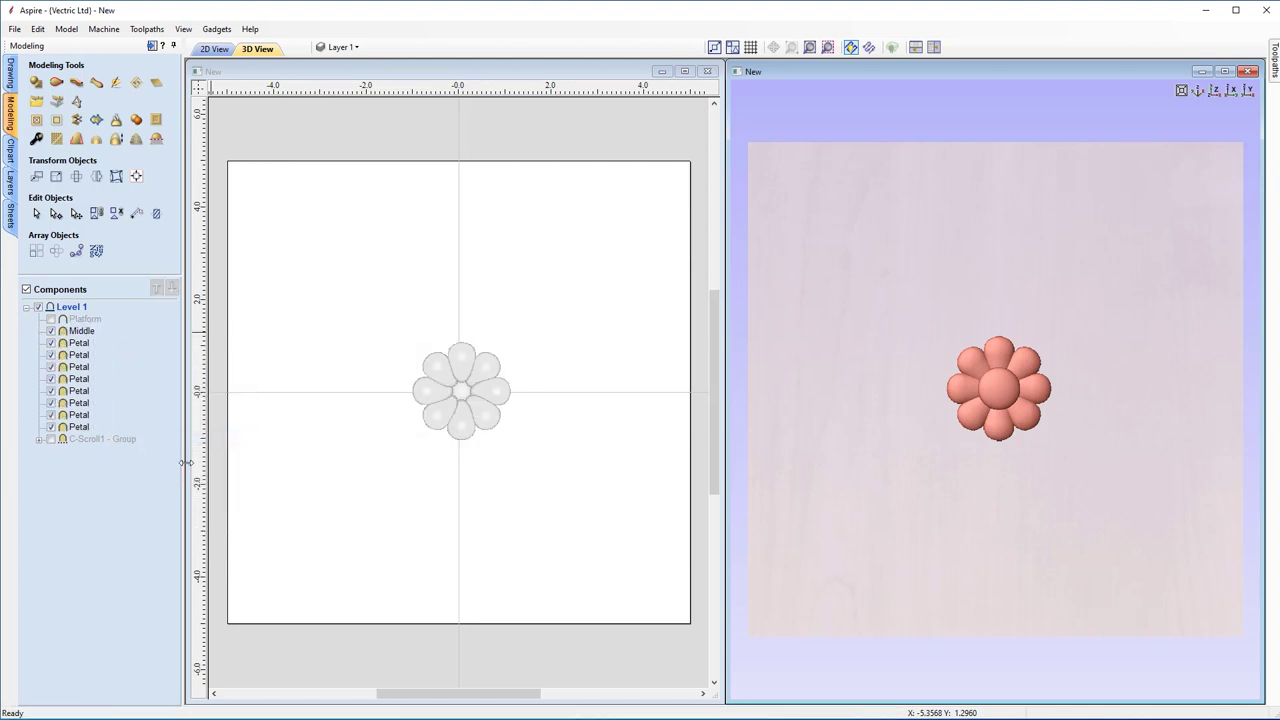
pyautogui.click(178, 452)
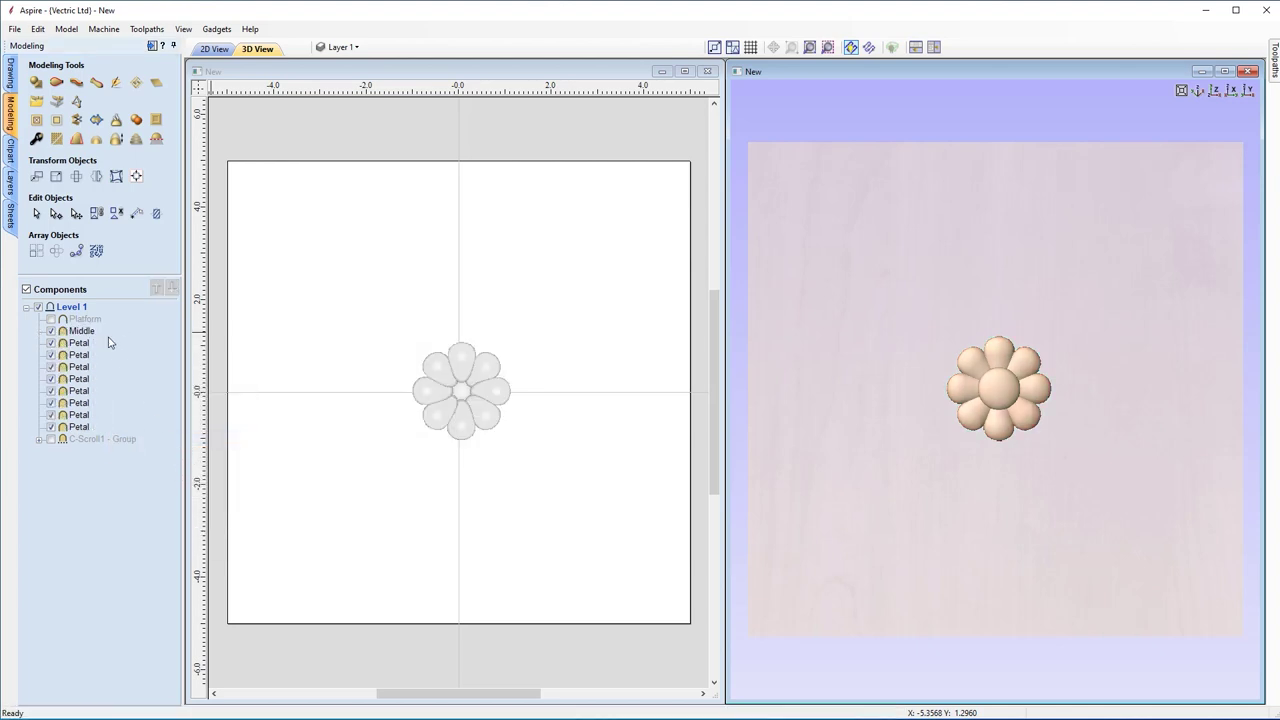
# Select several petals one after another in the 3D view, ending with the flower's Middle component selected.
pyautogui.click(1008, 356)
pyautogui.click(1025, 366)
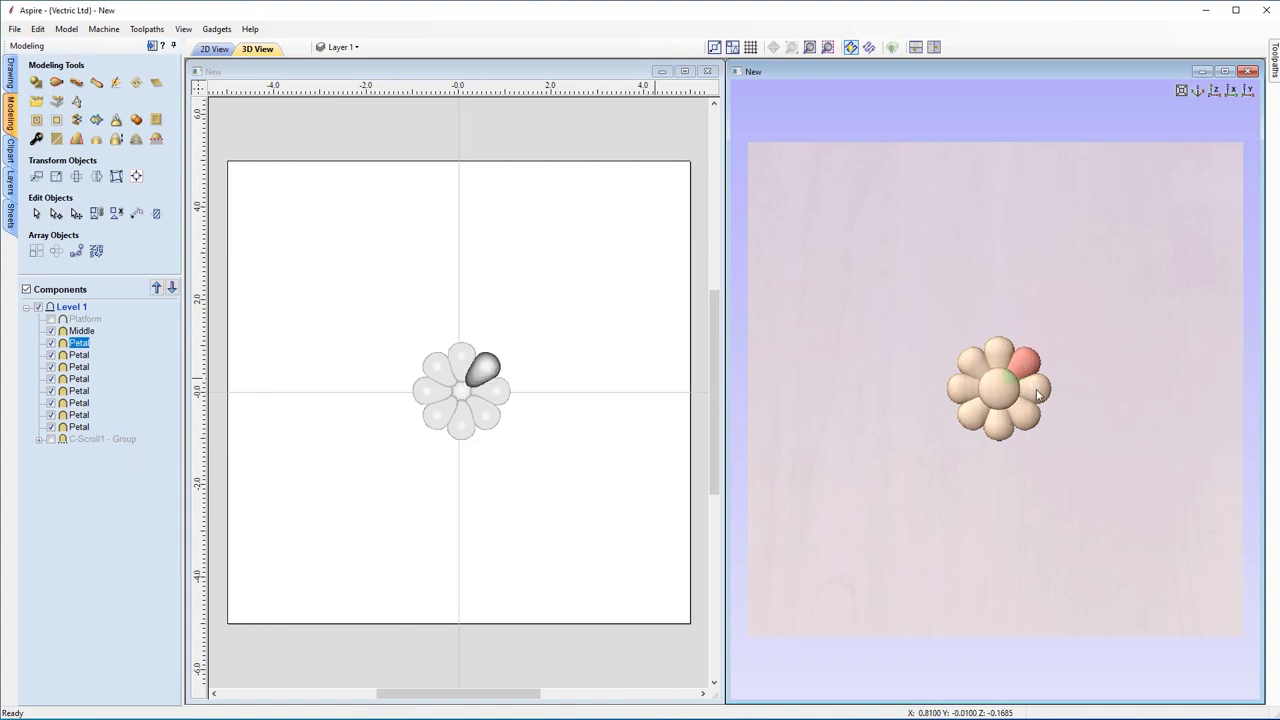
pyautogui.click(1038, 392)
pyautogui.click(1023, 421)
pyautogui.click(998, 424)
pyautogui.click(972, 414)
pyautogui.click(995, 393)
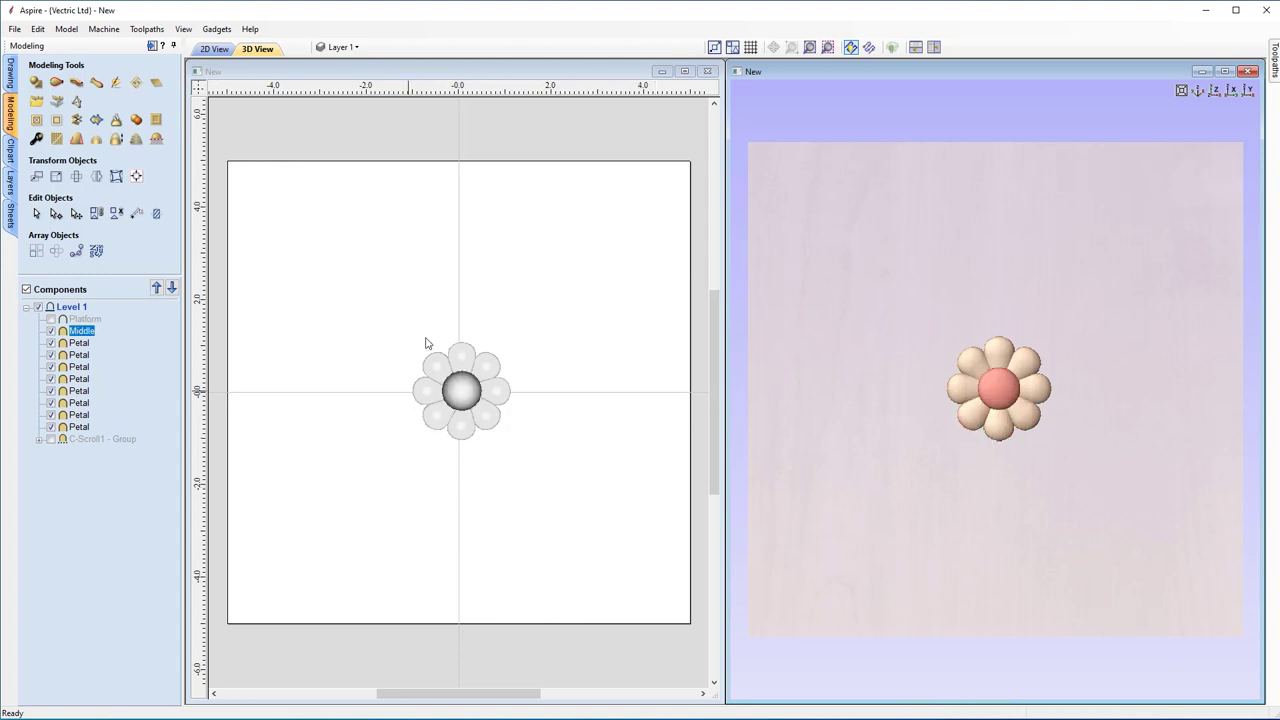
# Hide the flower's Middle component together with all of its Petal components.
pyautogui.click(408, 448)
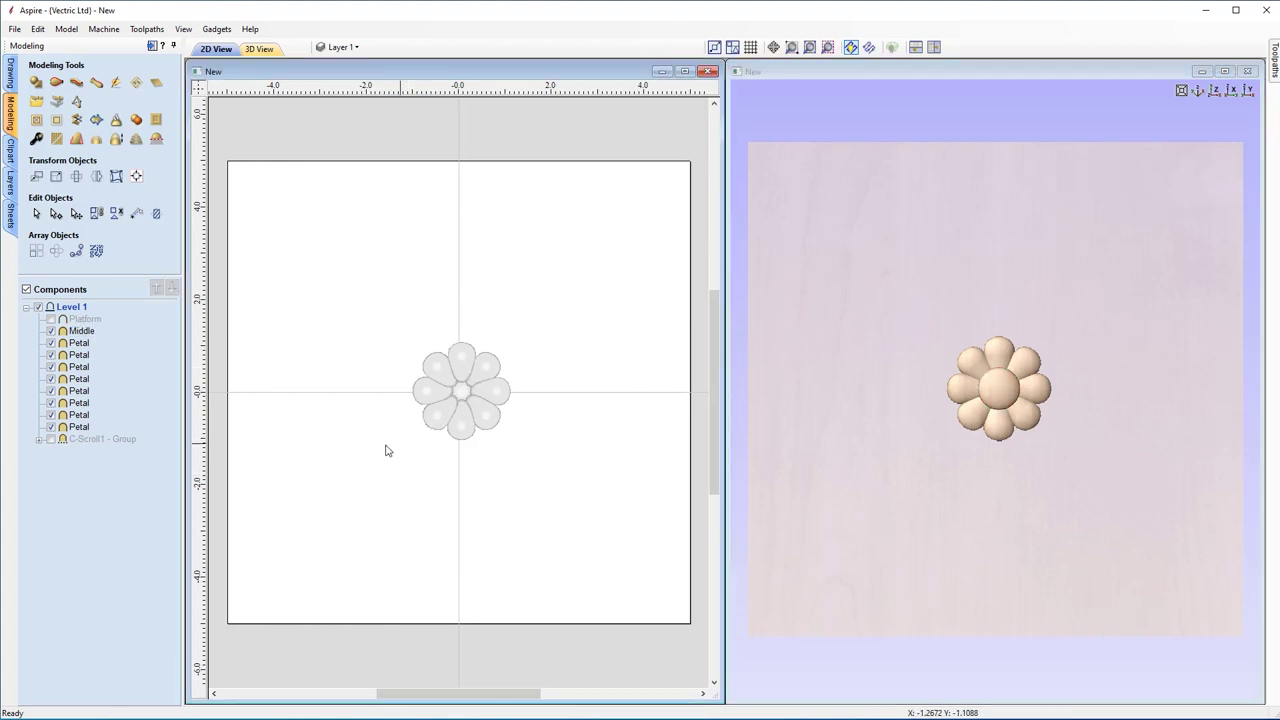
pyautogui.click(38, 440)
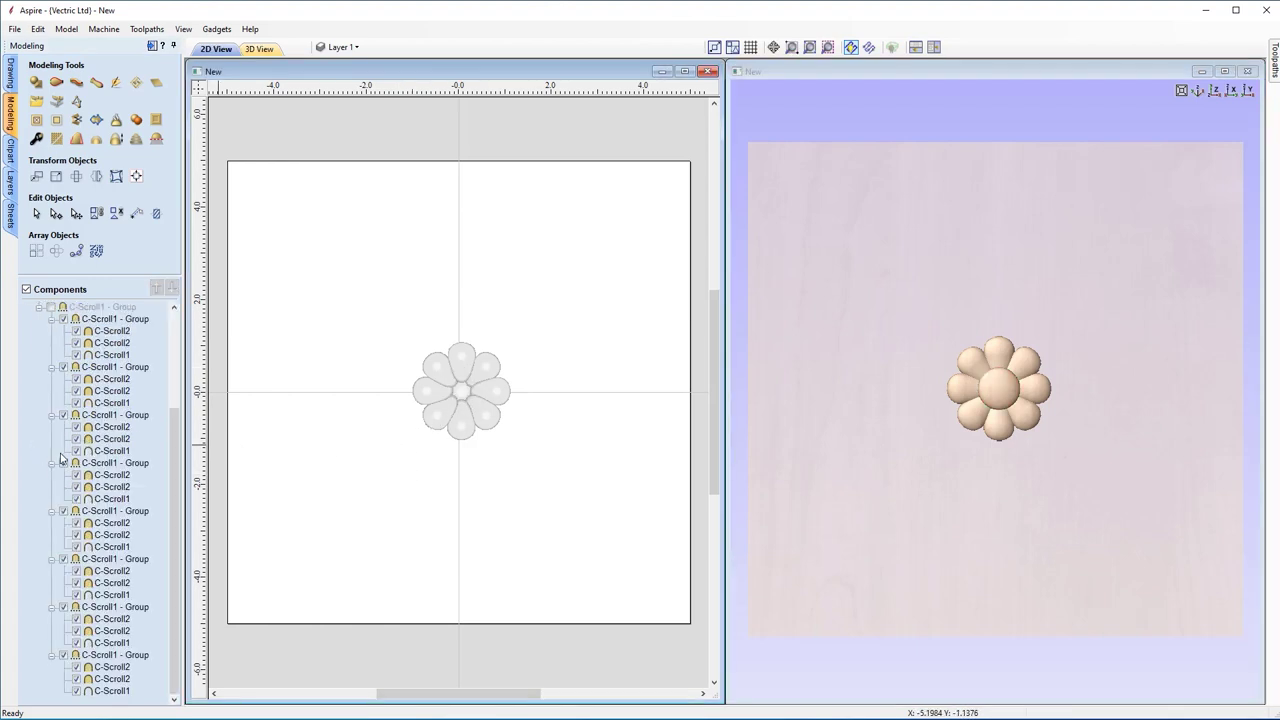
pyautogui.scroll(4, 60, 458)
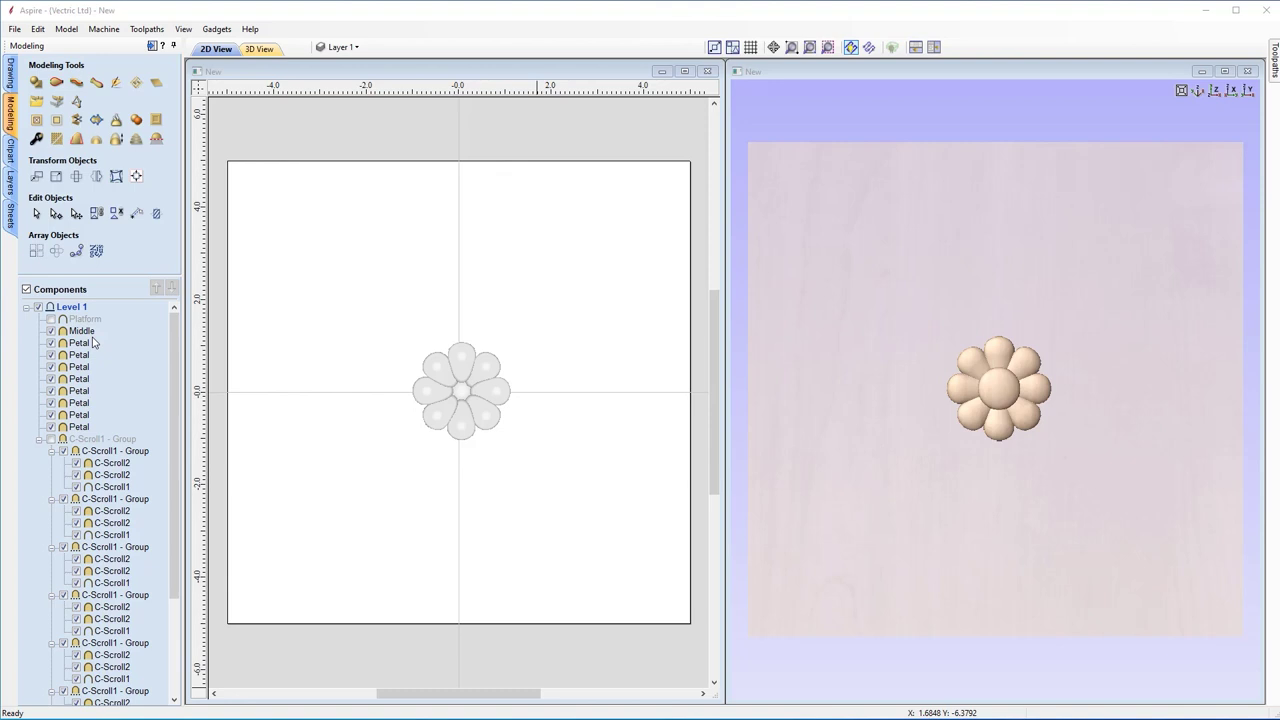
pyautogui.click(76, 427)
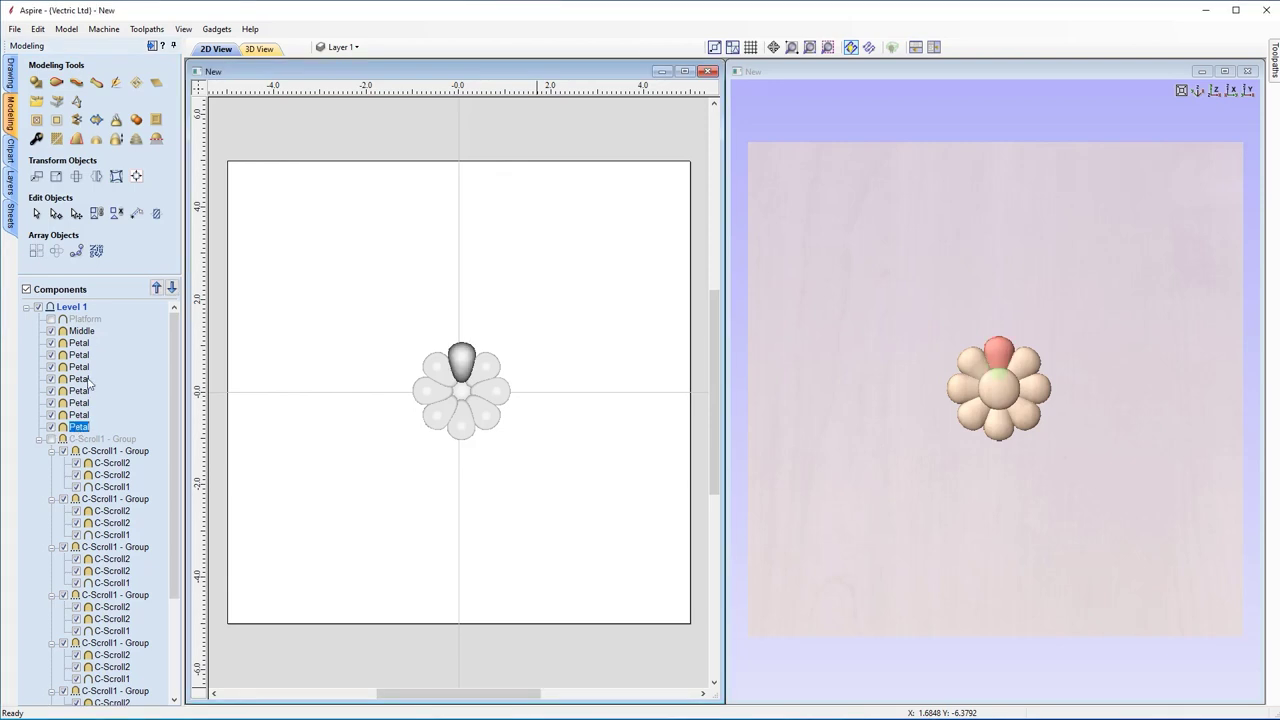
pyautogui.keyDown('shift'); pyautogui.click(82, 334); pyautogui.keyUp('shift')
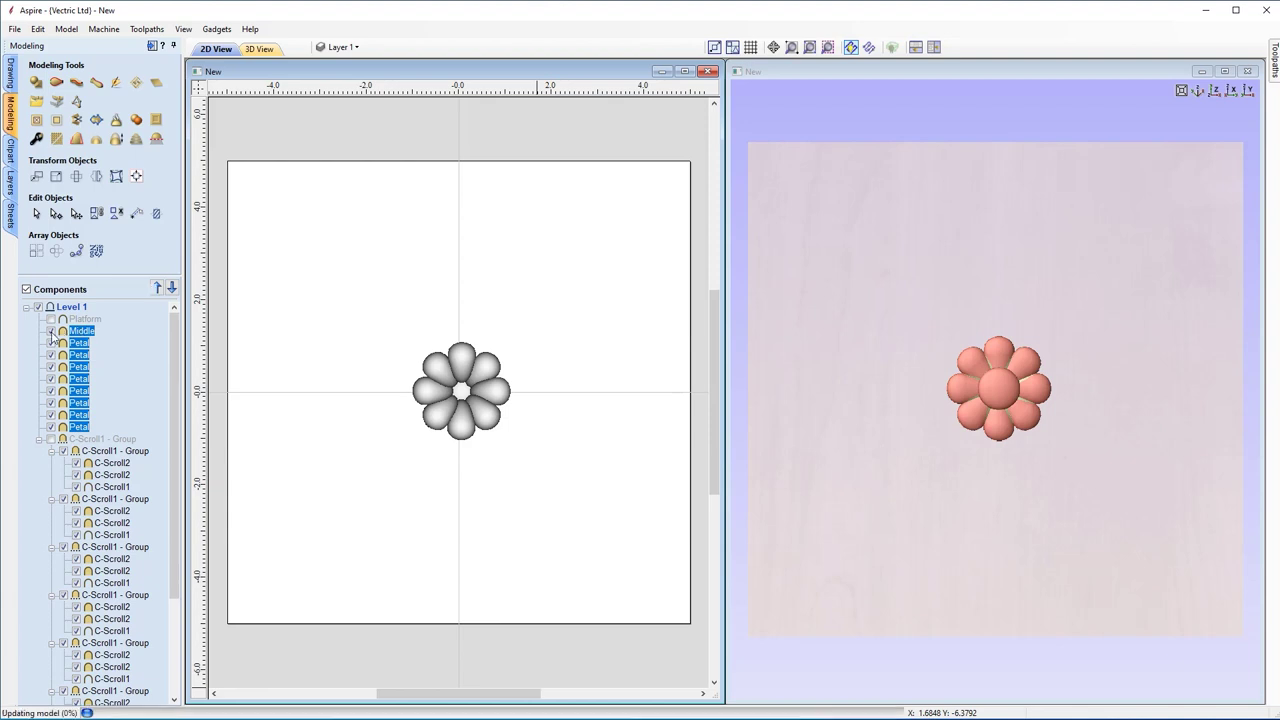
pyautogui.click(51, 343)
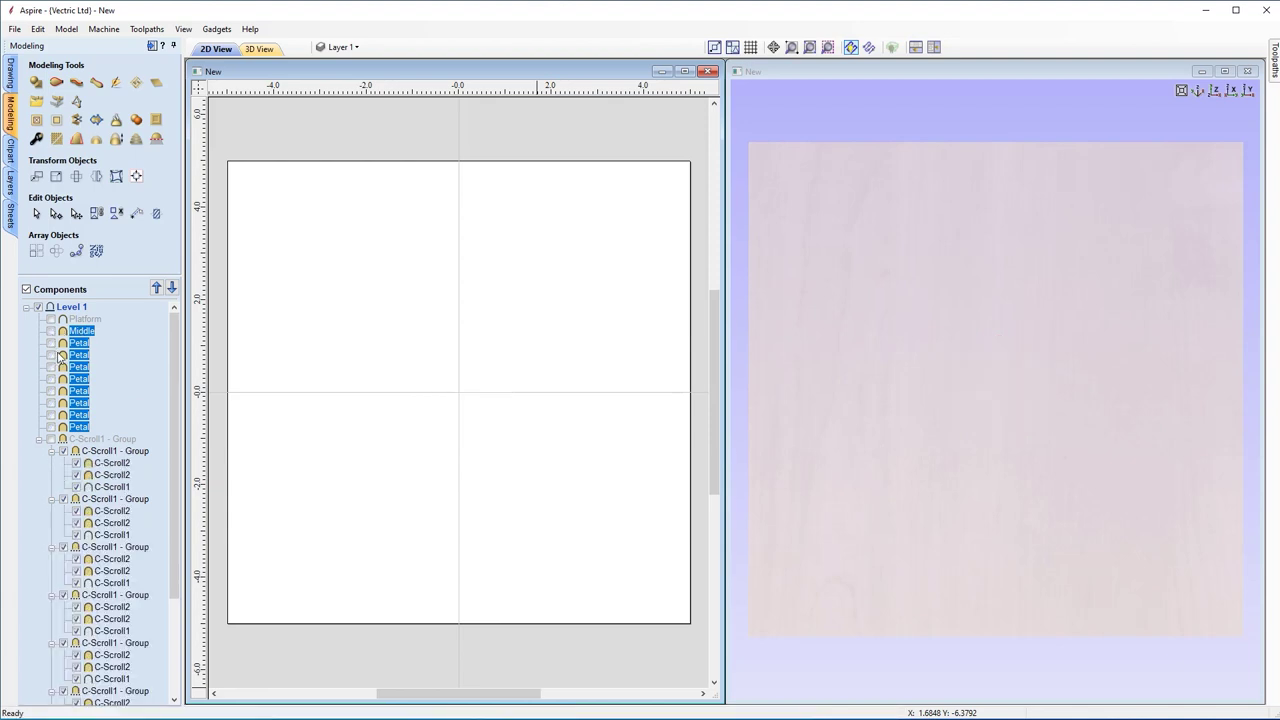
# Collapse the hidden C-Scroll1 - Group and ungroup it into its individual scroll groups.
pyautogui.click(39, 441)
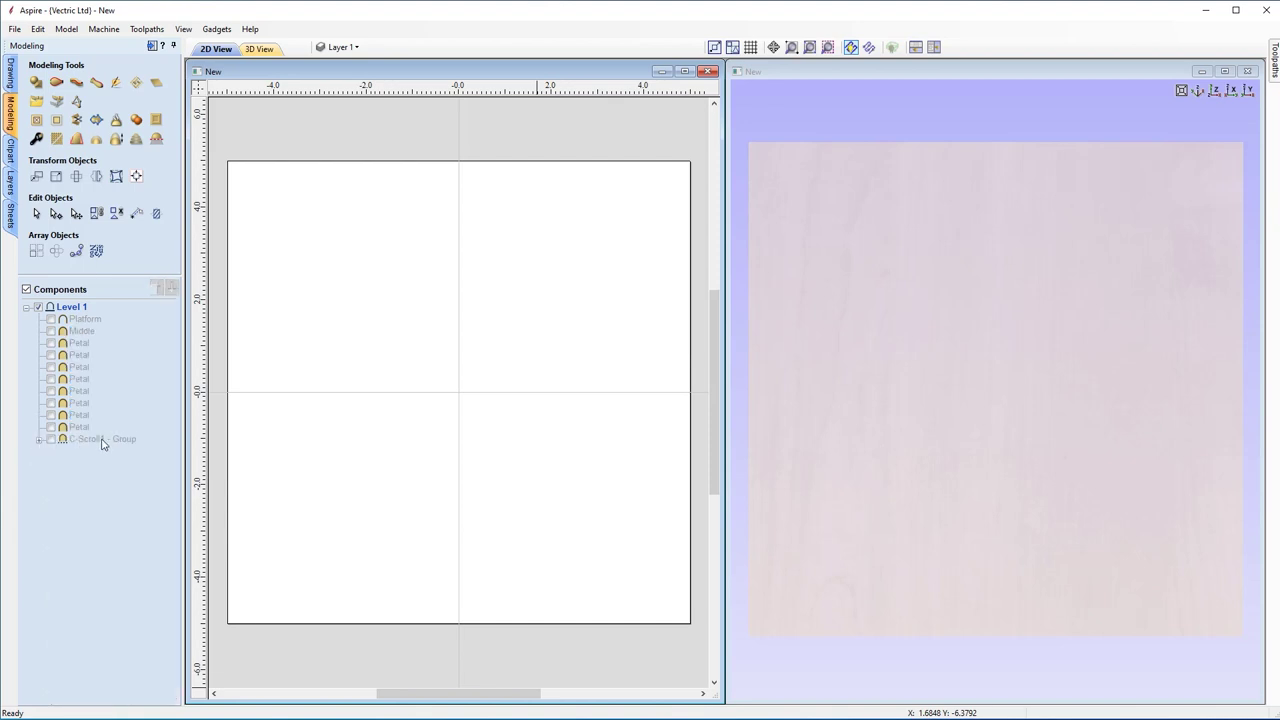
pyautogui.rightClick(103, 441)
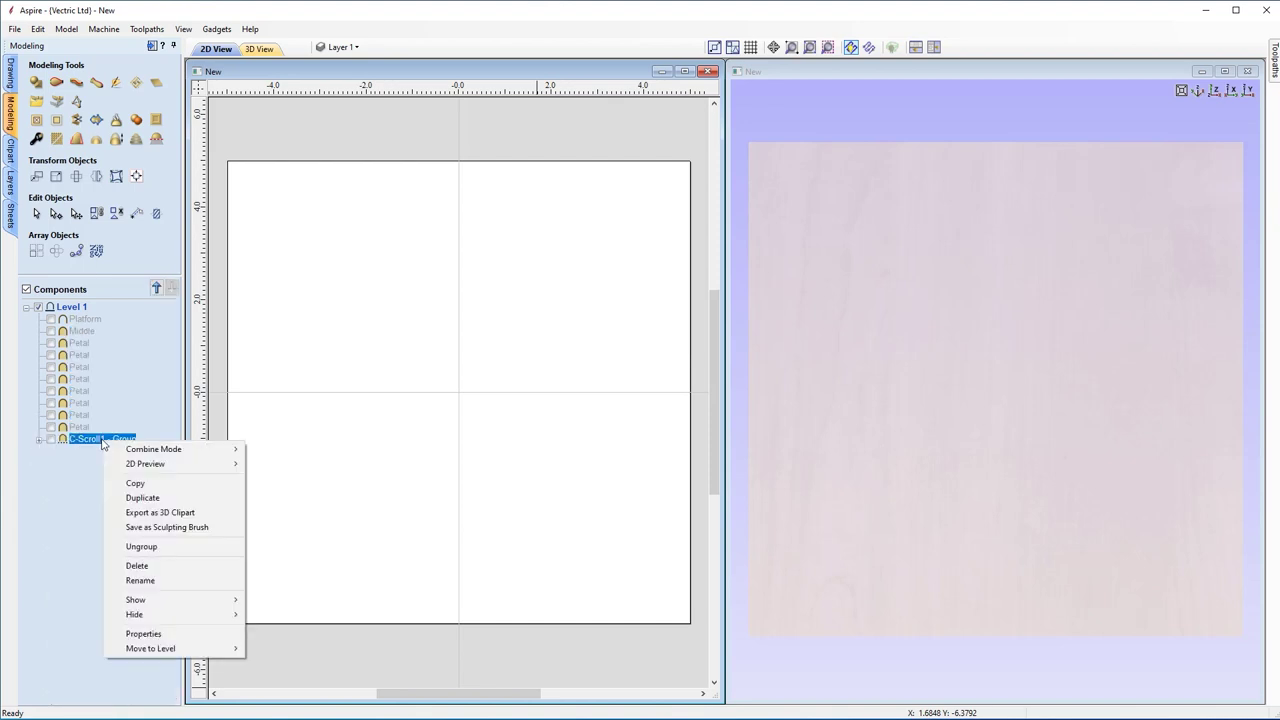
pyautogui.click(142, 547)
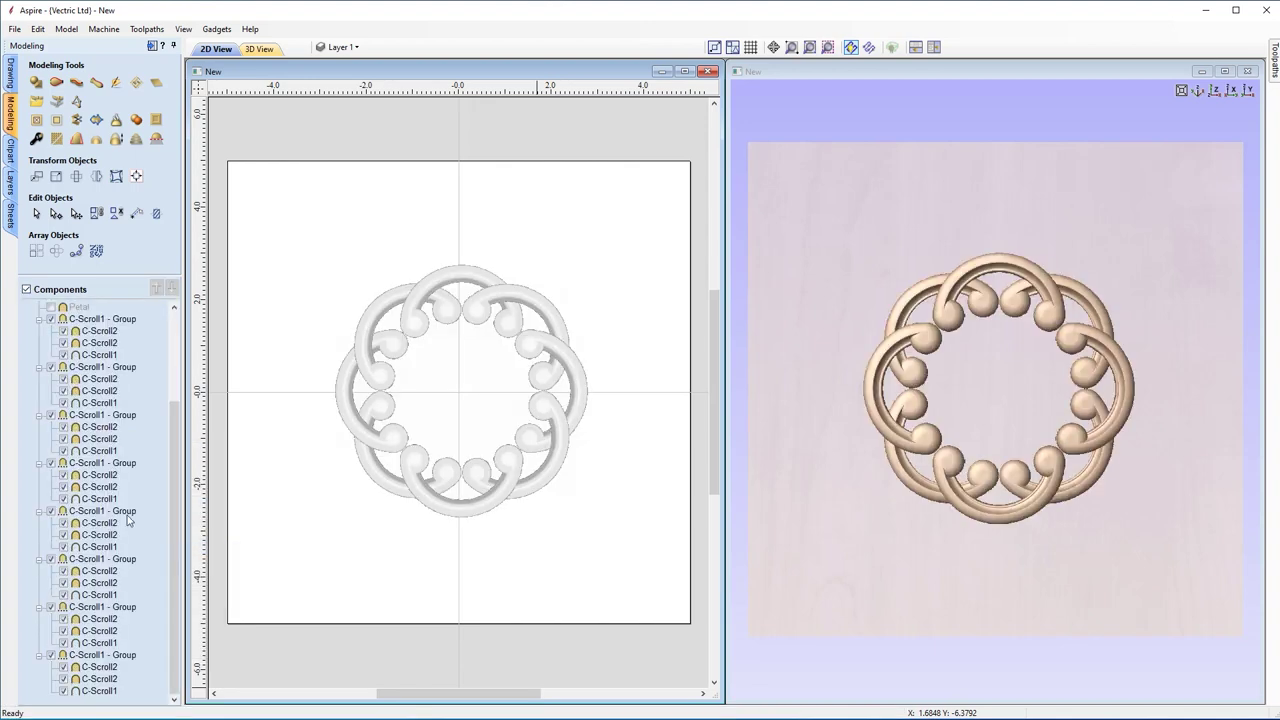
# Collapse all of the C-Scroll1 - Group entries in the component tree.
pyautogui.scroll(-1, 128, 519)
pyautogui.scroll(2, 90, 447)
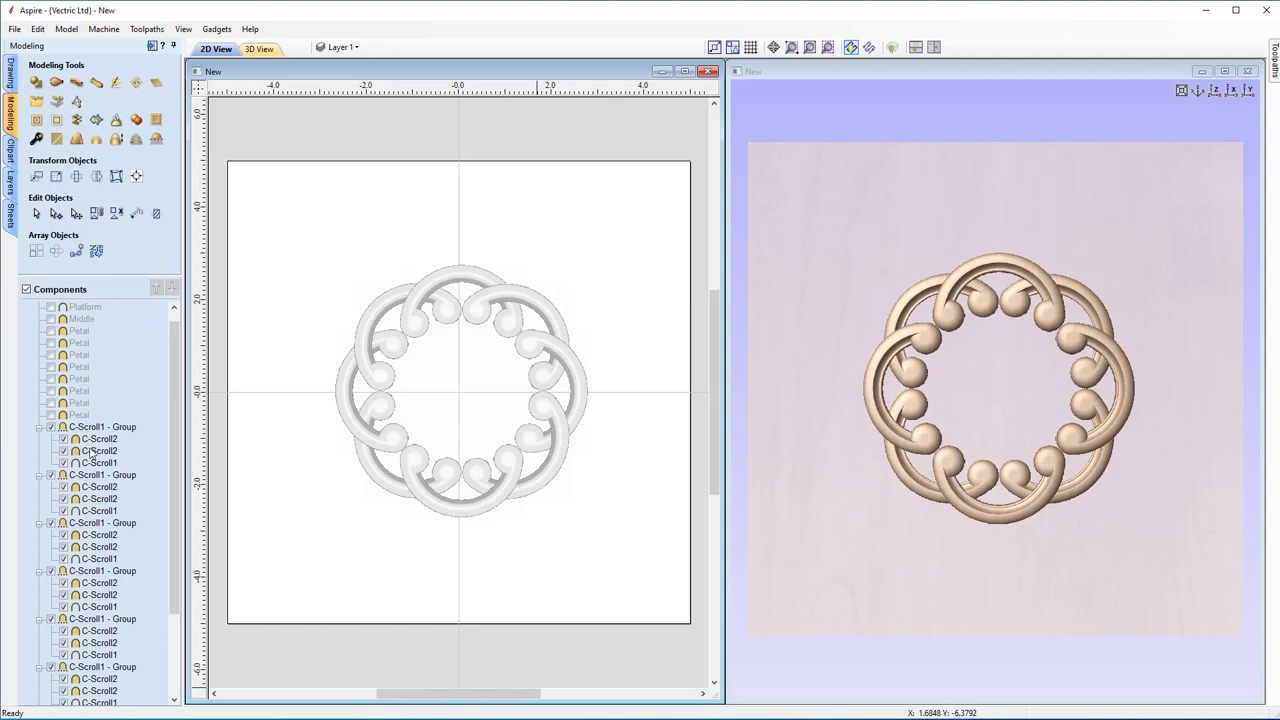
pyautogui.scroll(-1, 76, 482)
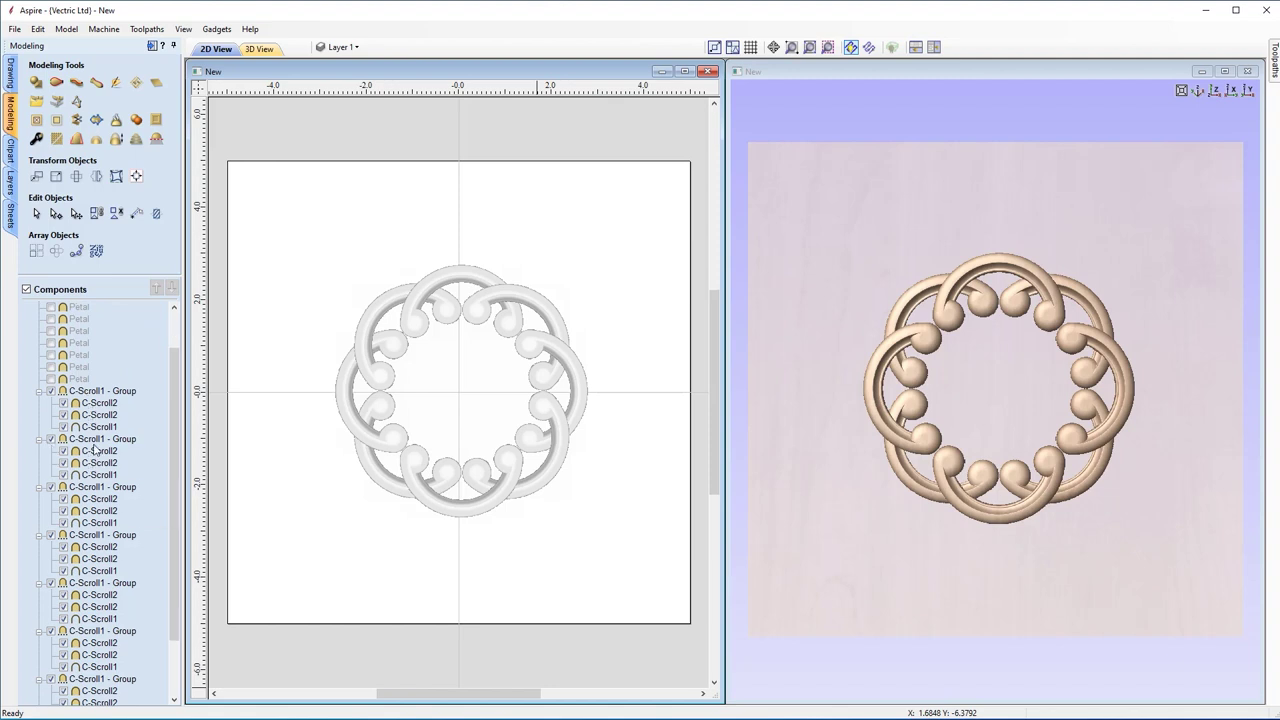
pyautogui.click(39, 440)
pyautogui.click(39, 452)
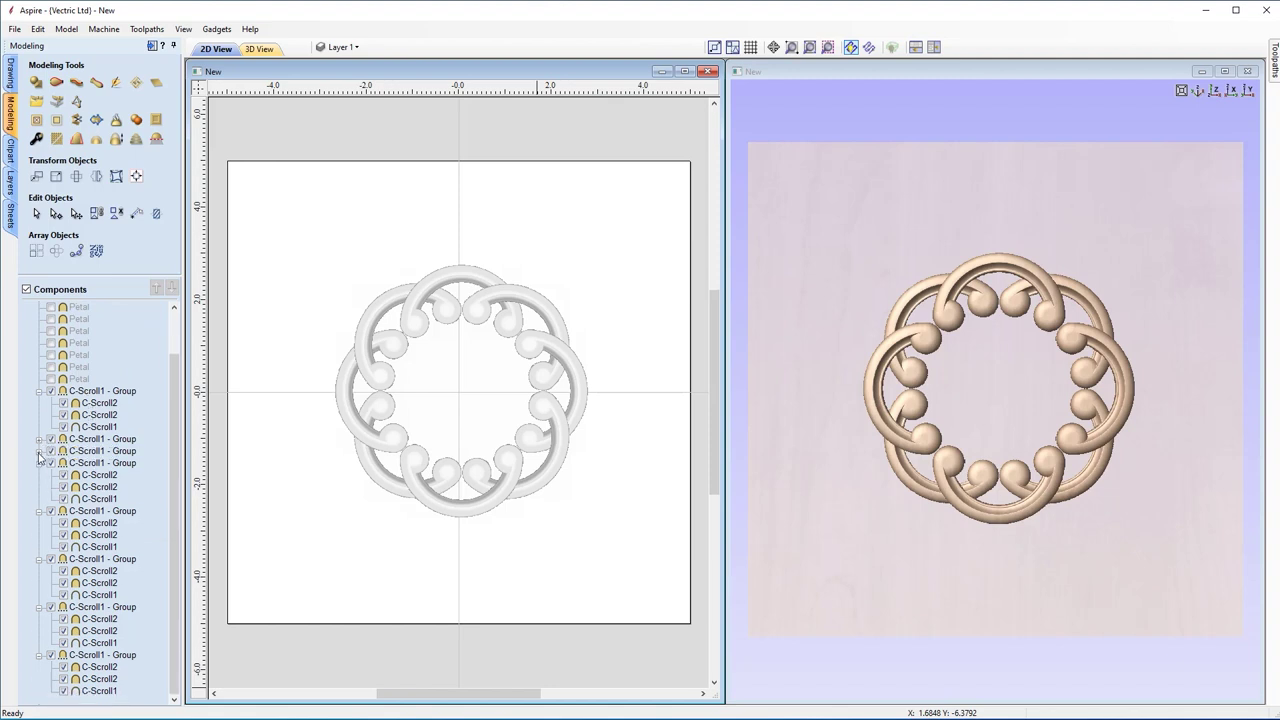
pyautogui.click(39, 464)
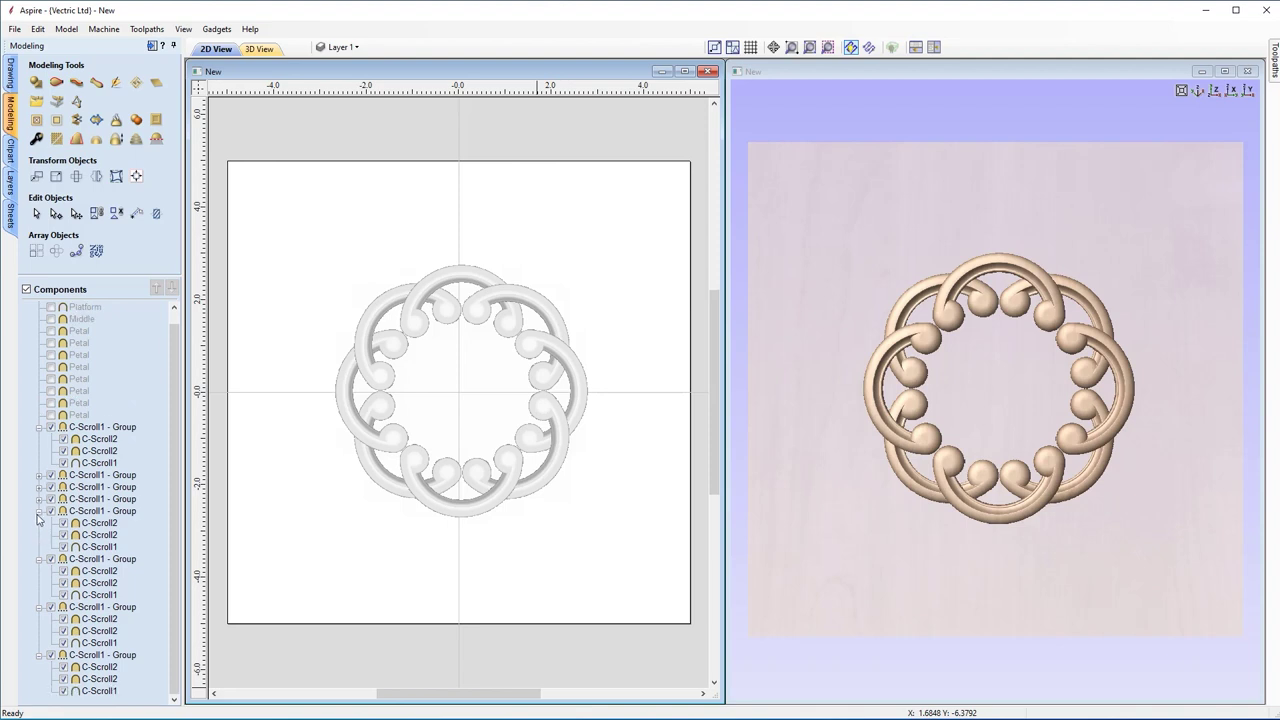
pyautogui.click(39, 512)
pyautogui.click(39, 536)
pyautogui.click(39, 548)
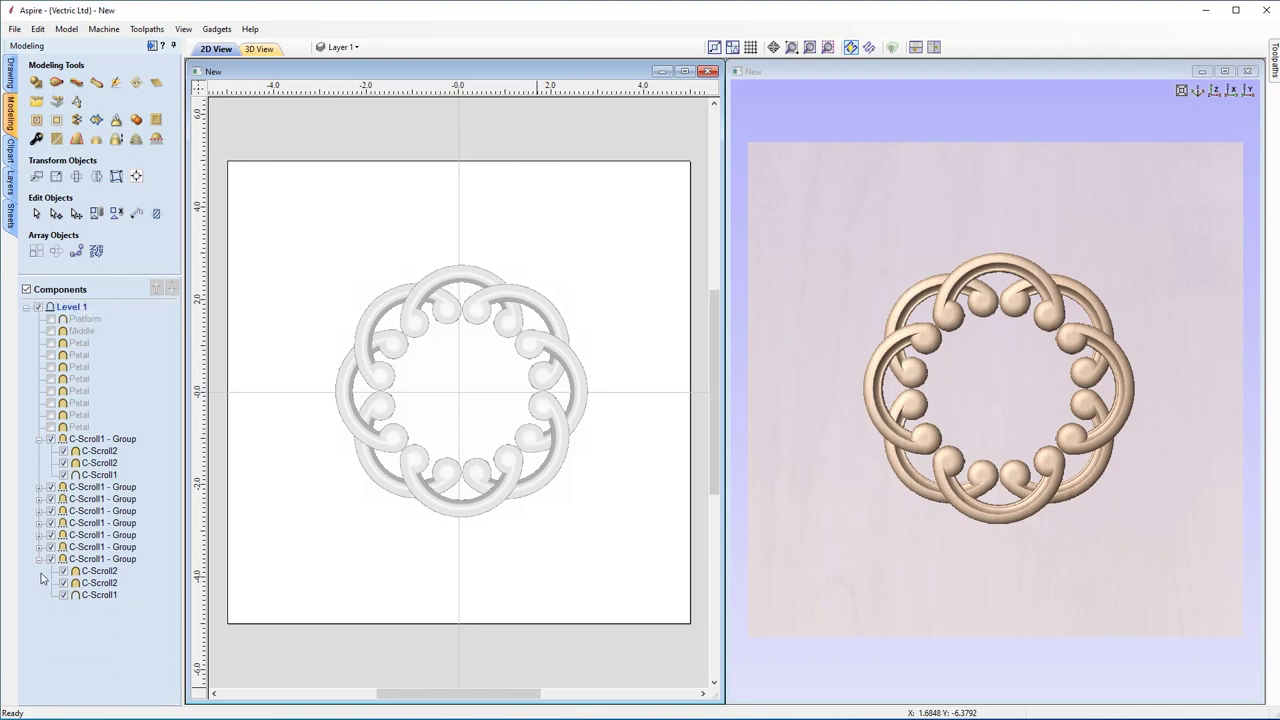
pyautogui.click(39, 560)
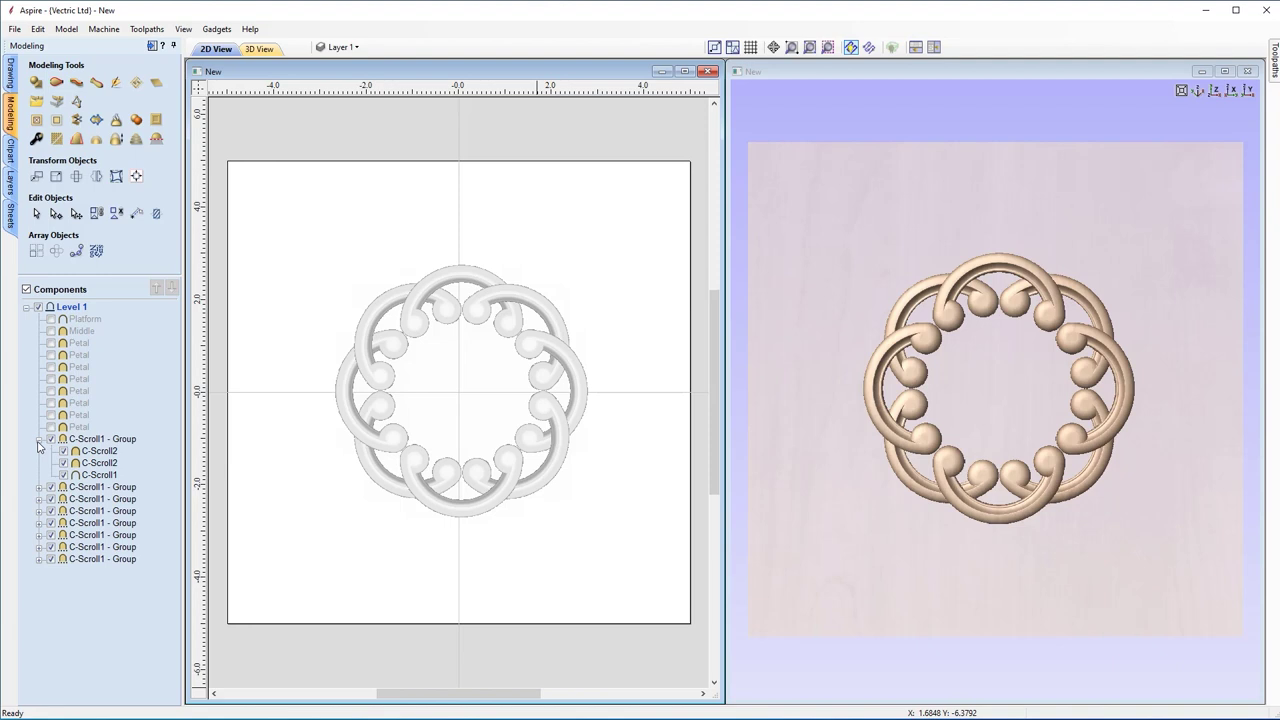
pyautogui.click(39, 439)
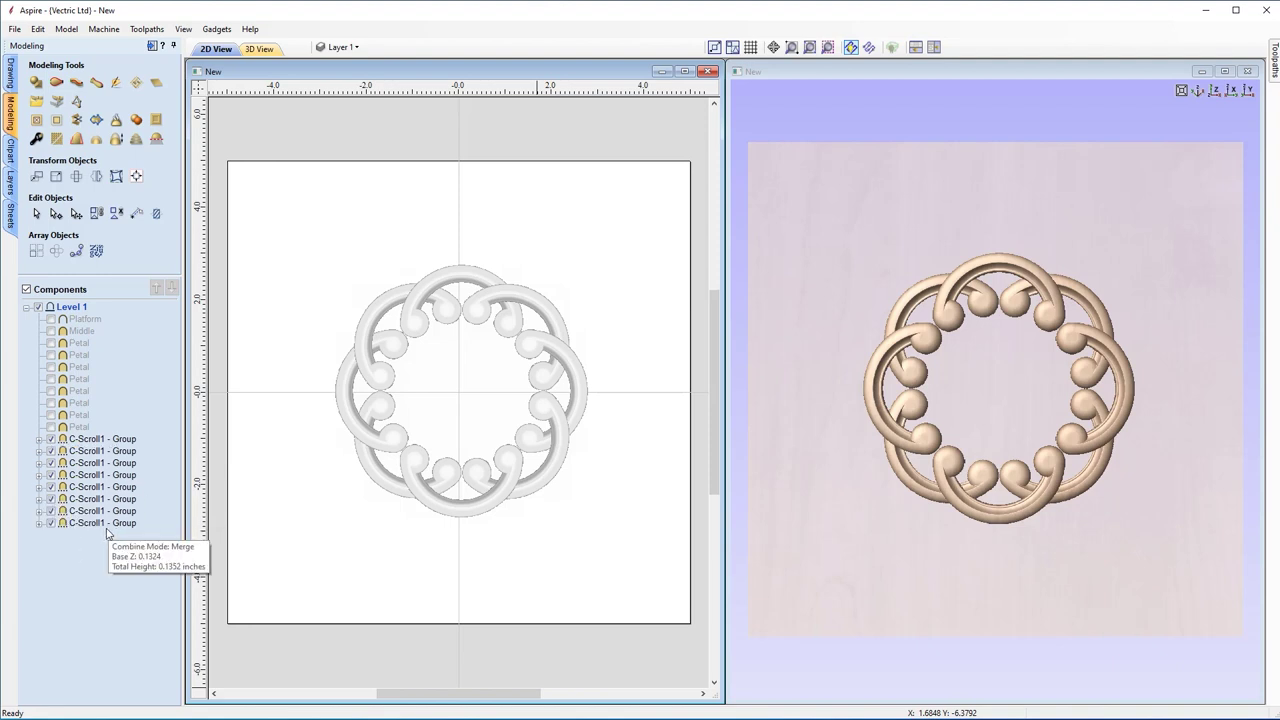
# Hide every C-Scroll1 - Group except the first one in the component tree.
pyautogui.click(106, 523)
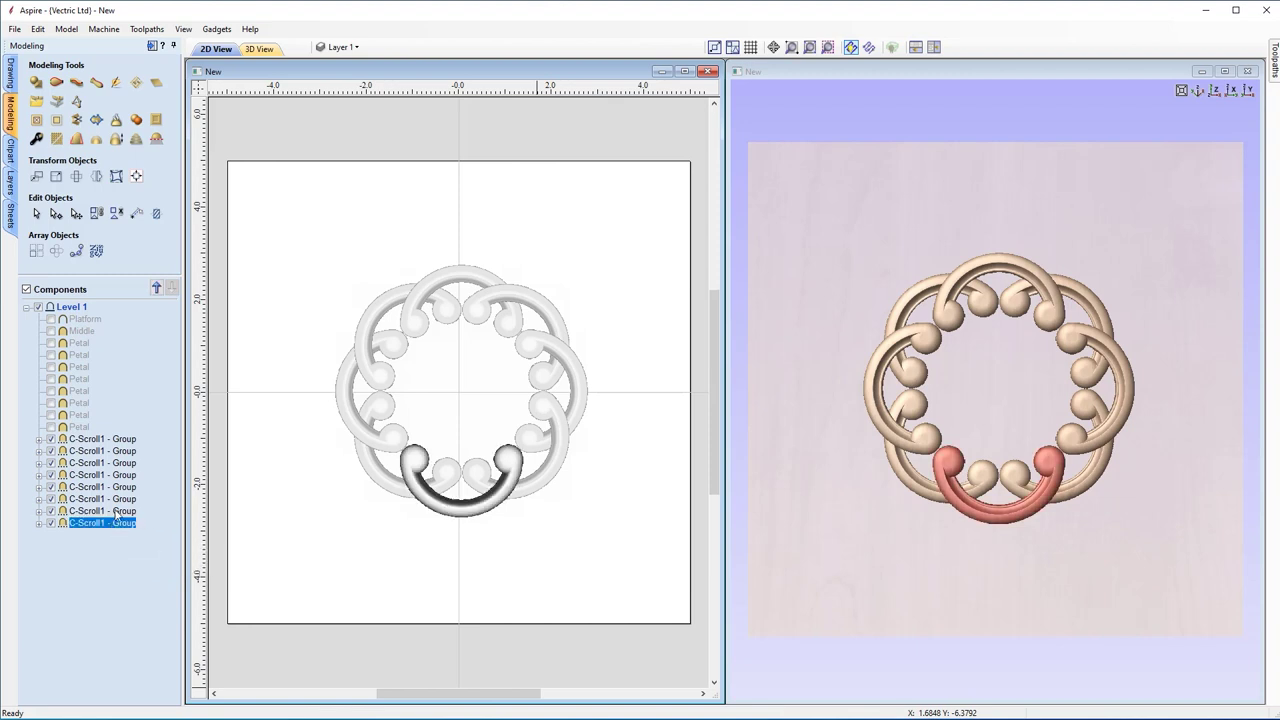
pyautogui.keyDown('shift'); pyautogui.click(115, 455); pyautogui.keyUp('shift')
pyautogui.click(51, 452)
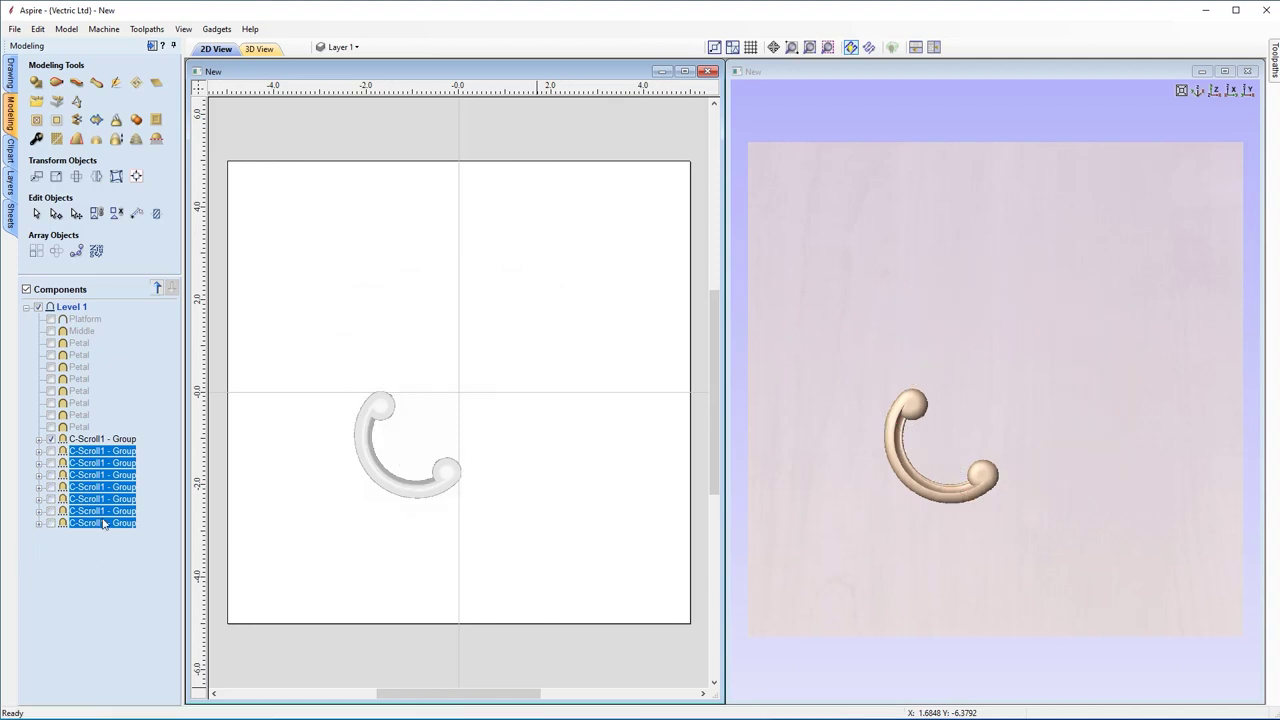
# Ungroup the one C-Scroll1 - Group still shown into its separate components.
pyautogui.click(117, 441)
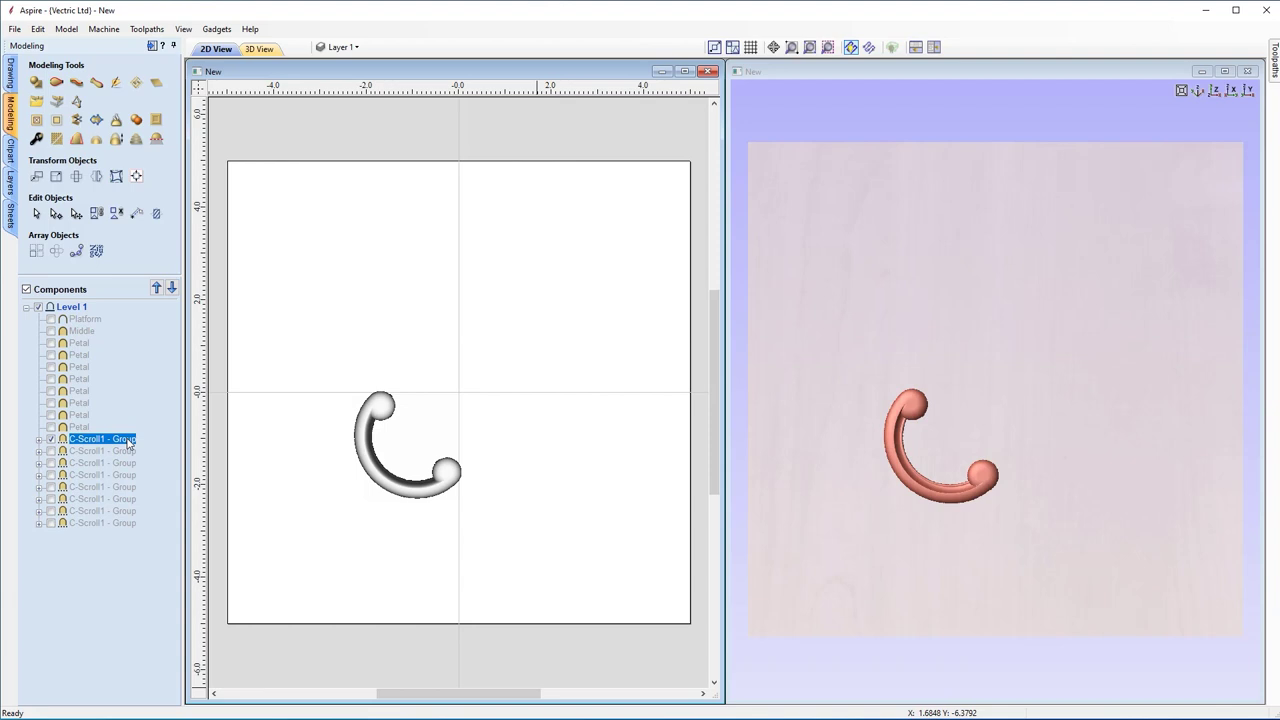
pyautogui.rightClick(128, 443)
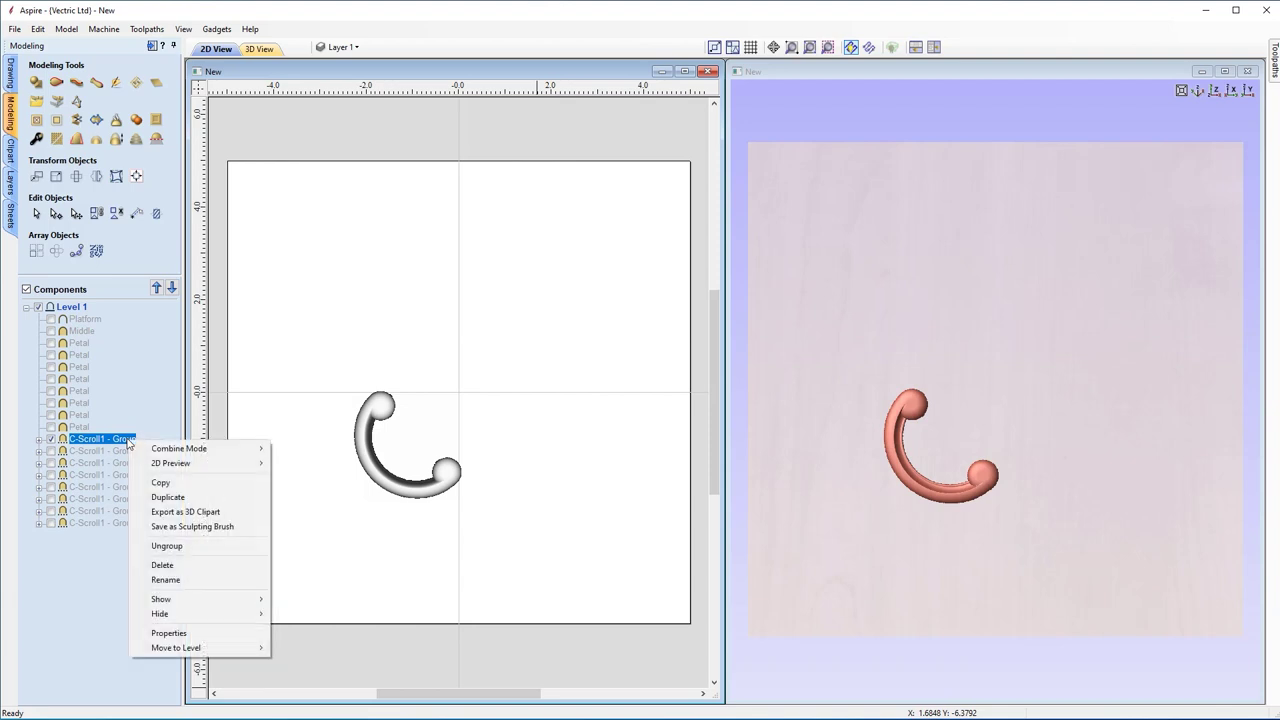
pyautogui.click(179, 548)
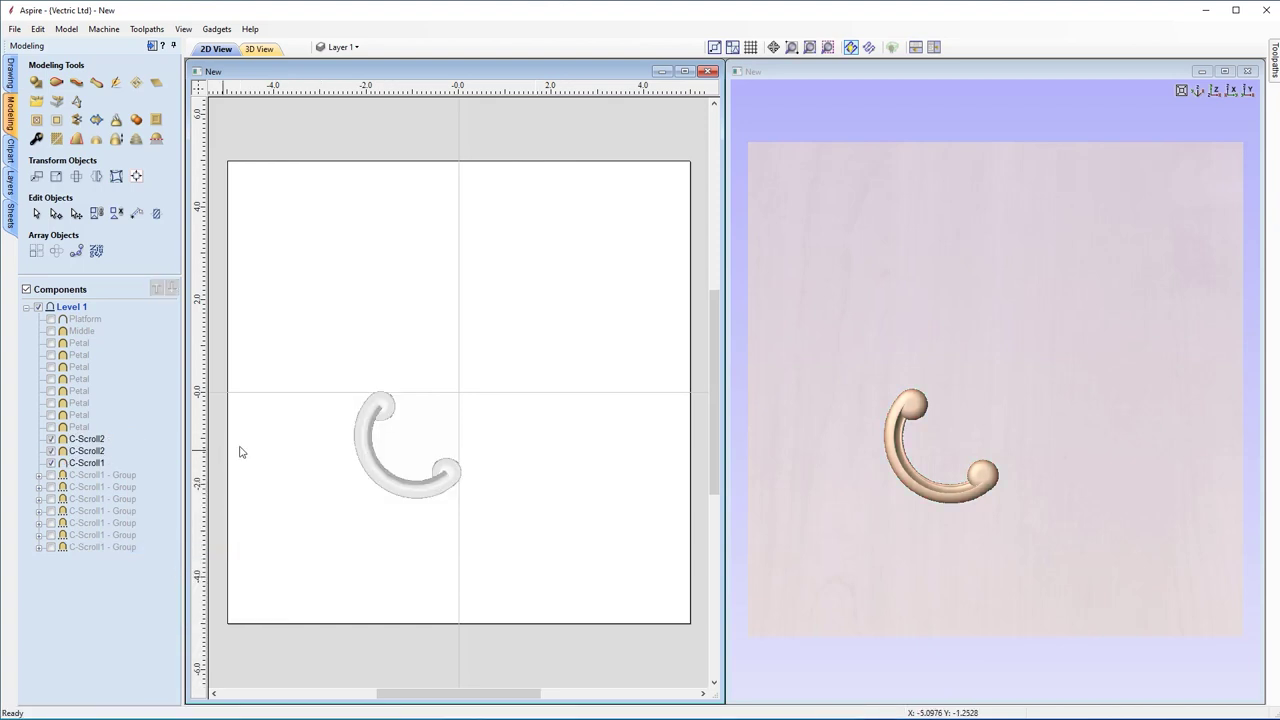
# Check that the scroll's curved arm and its two round ends can be selected individually in the 2D view.
pyautogui.click(388, 425)
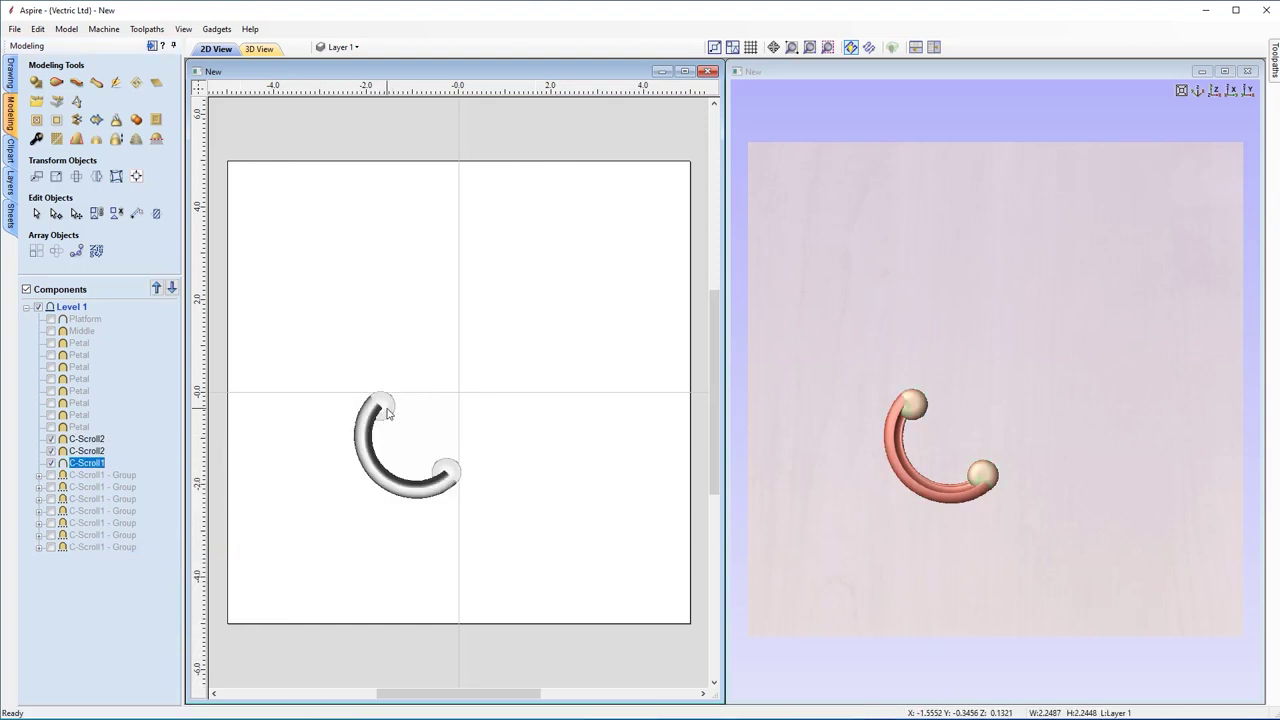
pyautogui.click(385, 408)
pyautogui.click(445, 474)
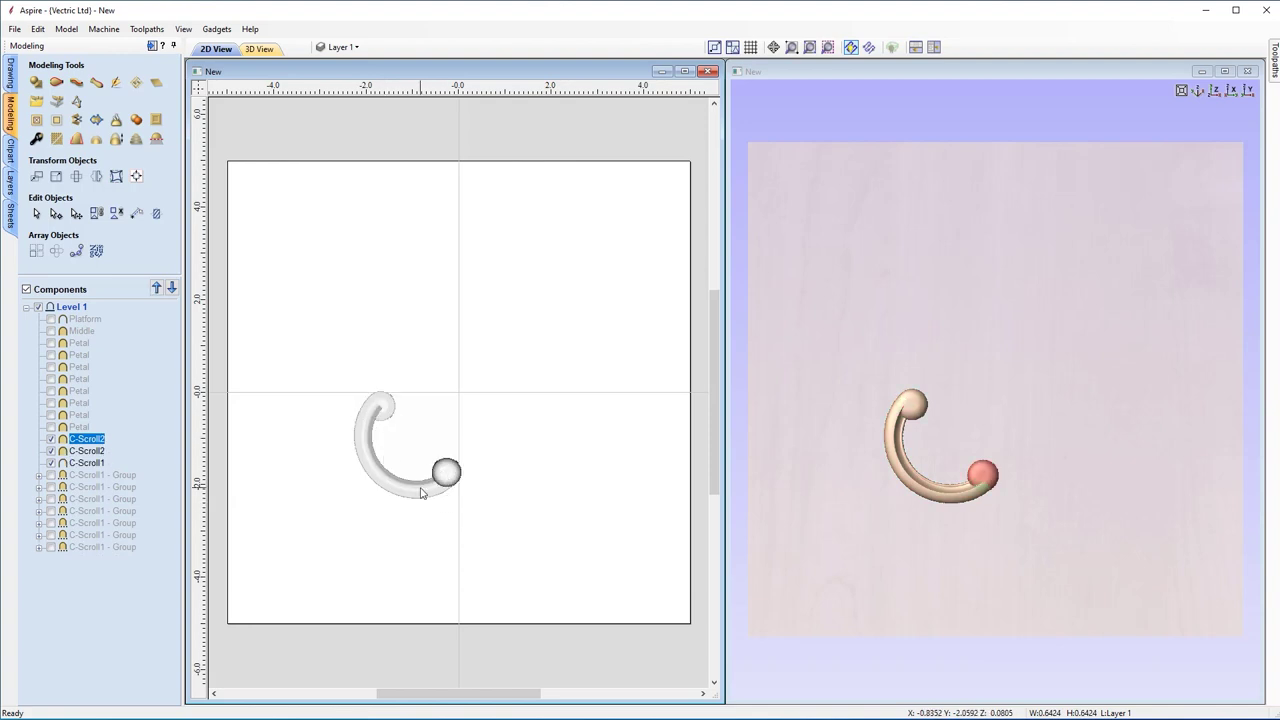
pyautogui.click(422, 493)
pyautogui.click(382, 406)
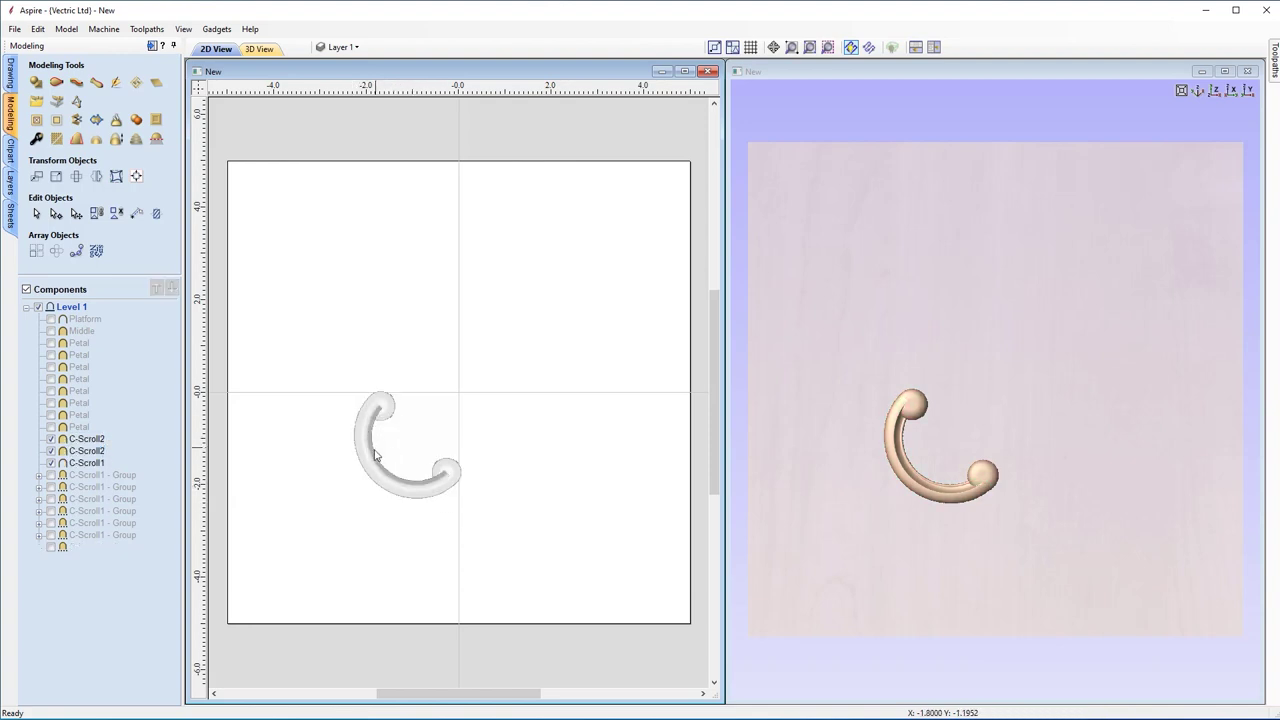
pyautogui.click(372, 460)
pyautogui.click(445, 473)
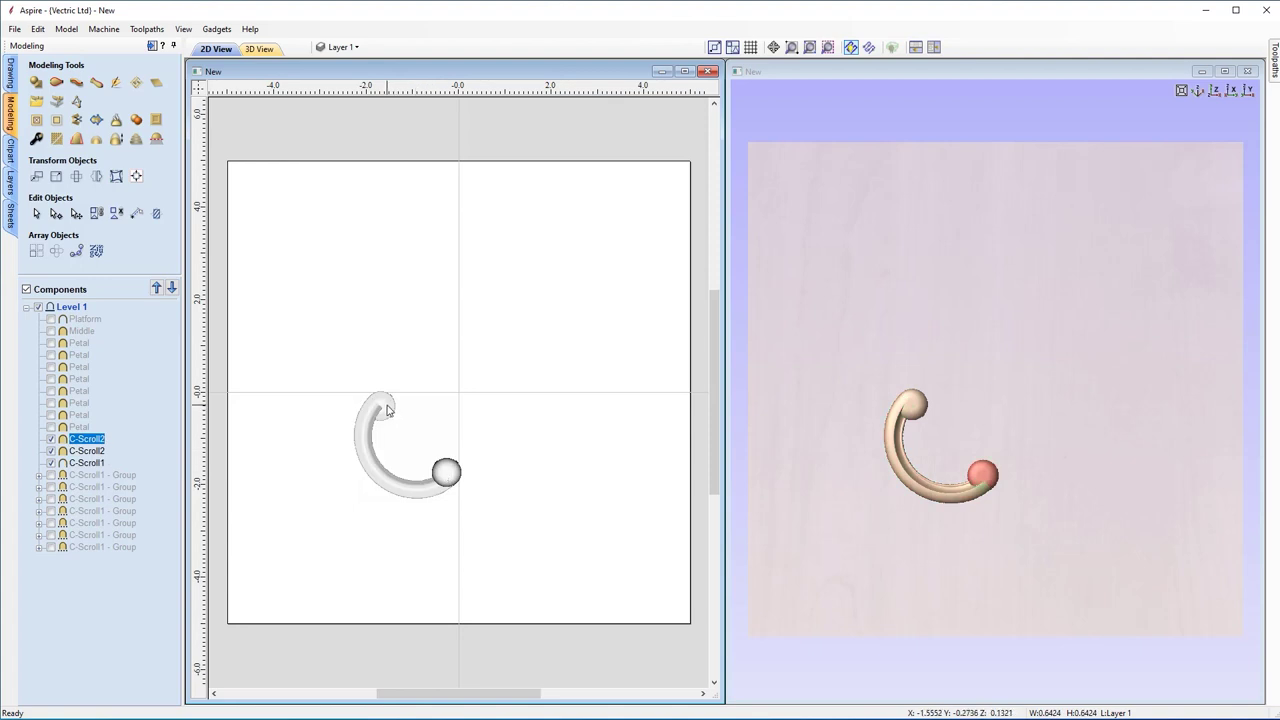
pyautogui.click(378, 404)
pyautogui.click(368, 452)
pyautogui.click(450, 476)
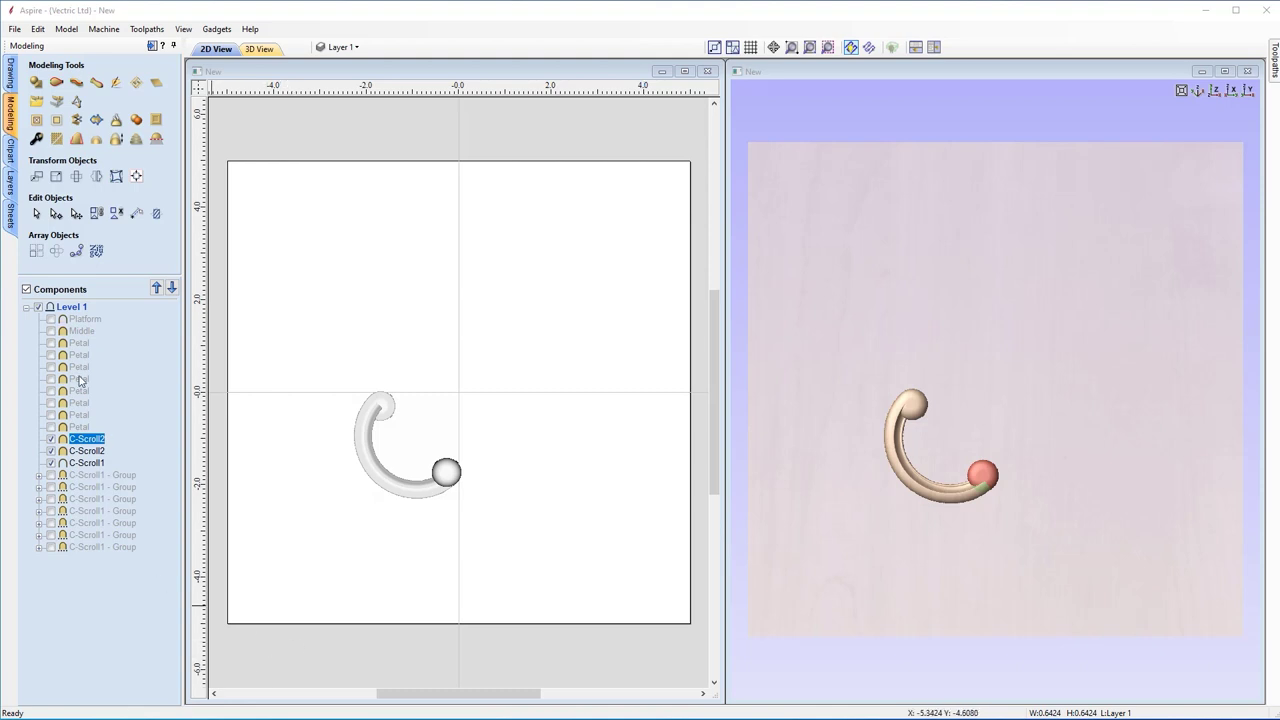
# Group all components from Platform to the last C-Scroll1 - Group together, and start exporting the new group as 3D clipart.
pyautogui.click(88, 547)
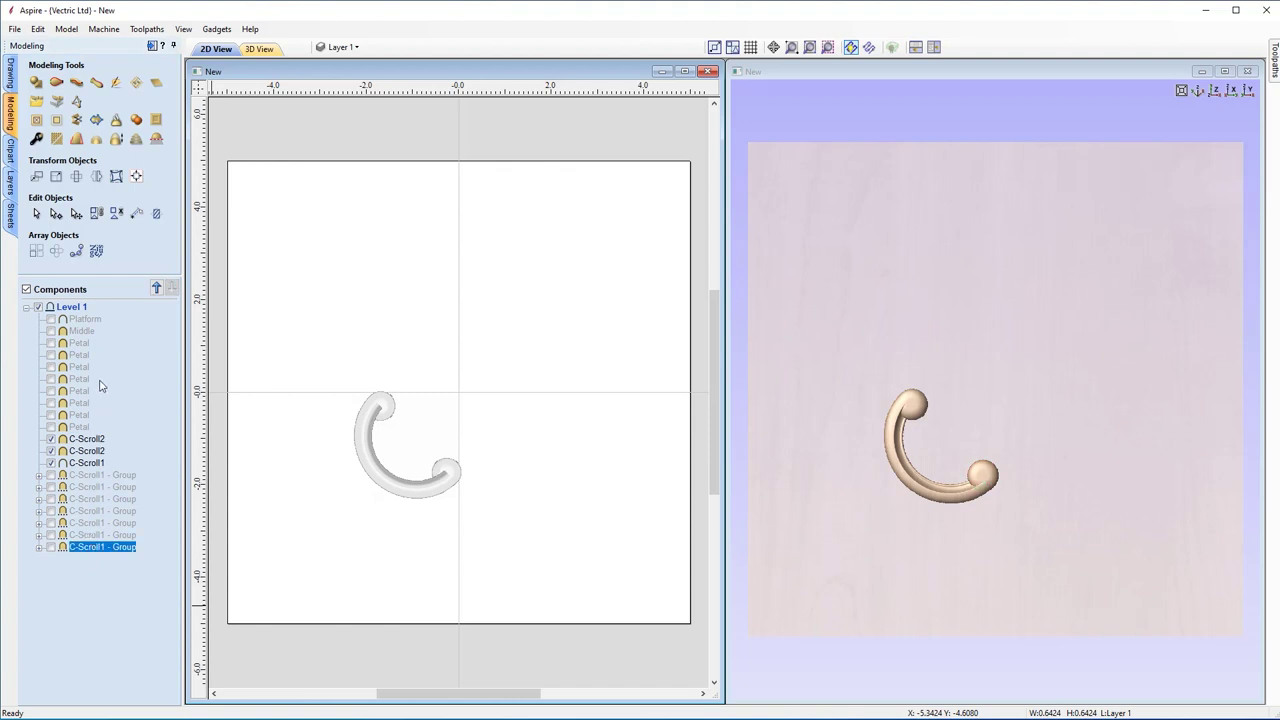
pyautogui.keyDown('shift'); pyautogui.click(88, 320); pyautogui.keyUp('shift')
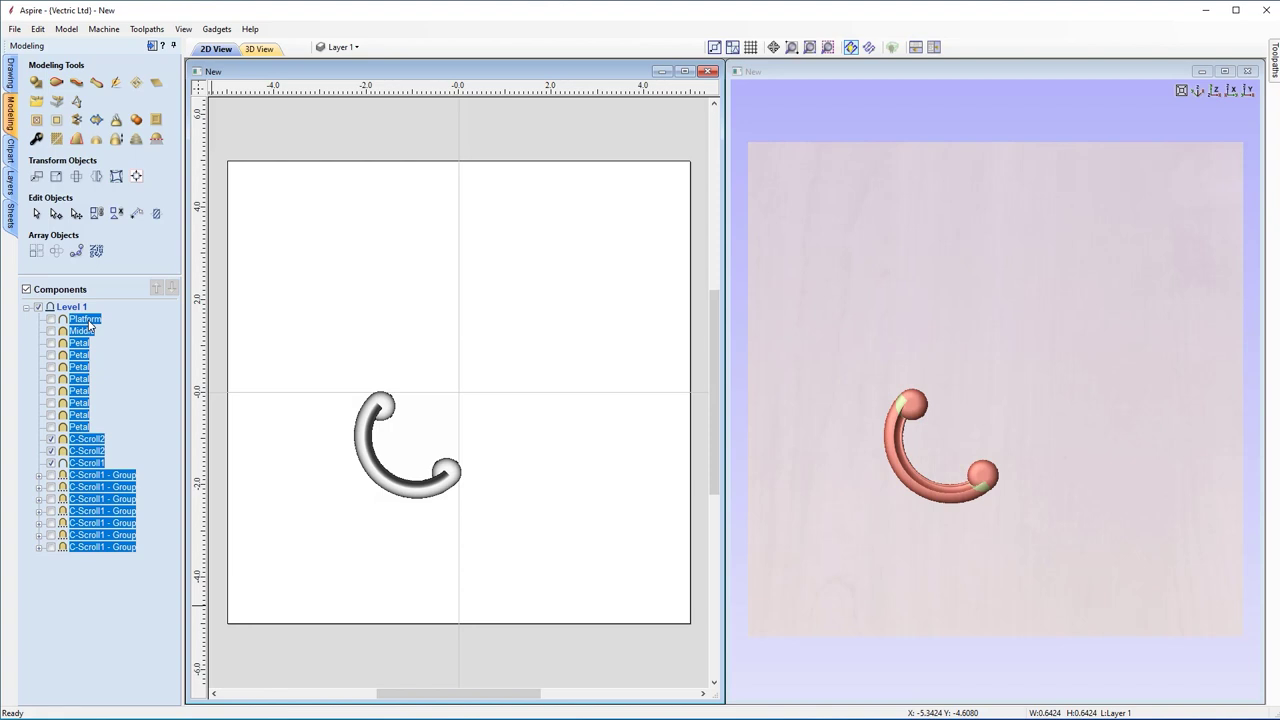
pyautogui.rightClick(90, 325)
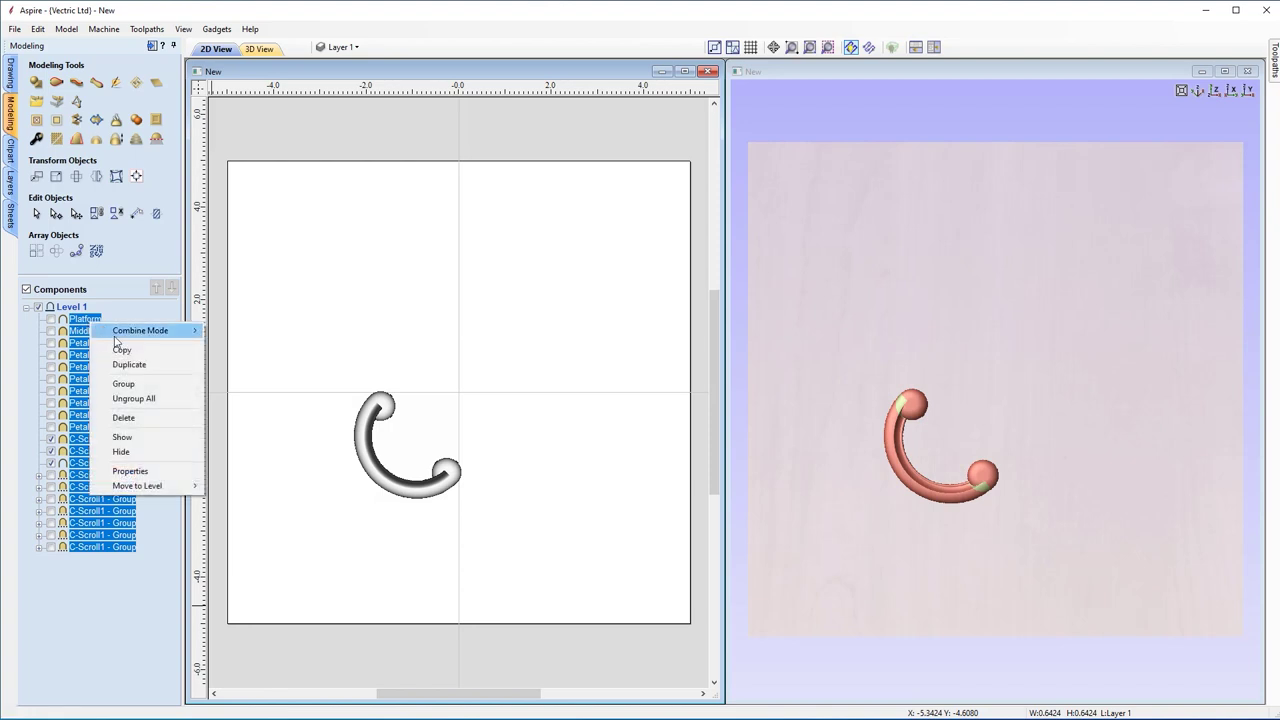
pyautogui.click(125, 384)
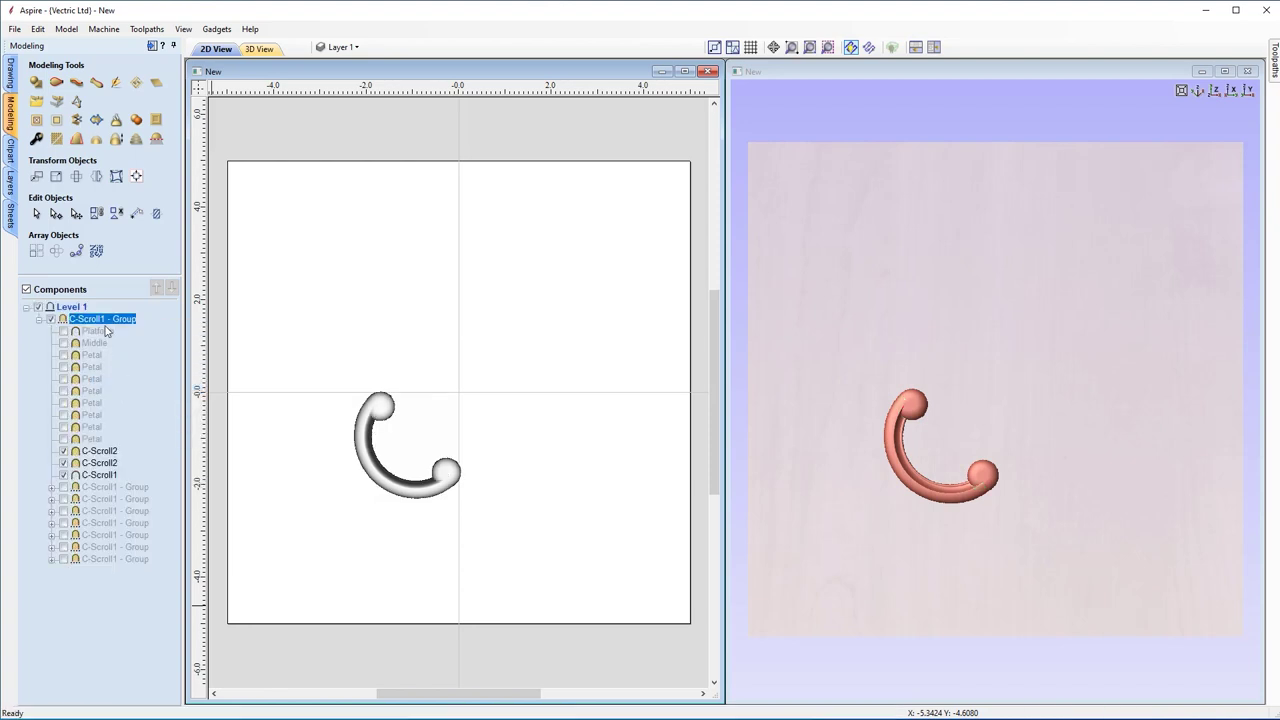
pyautogui.rightClick(110, 325)
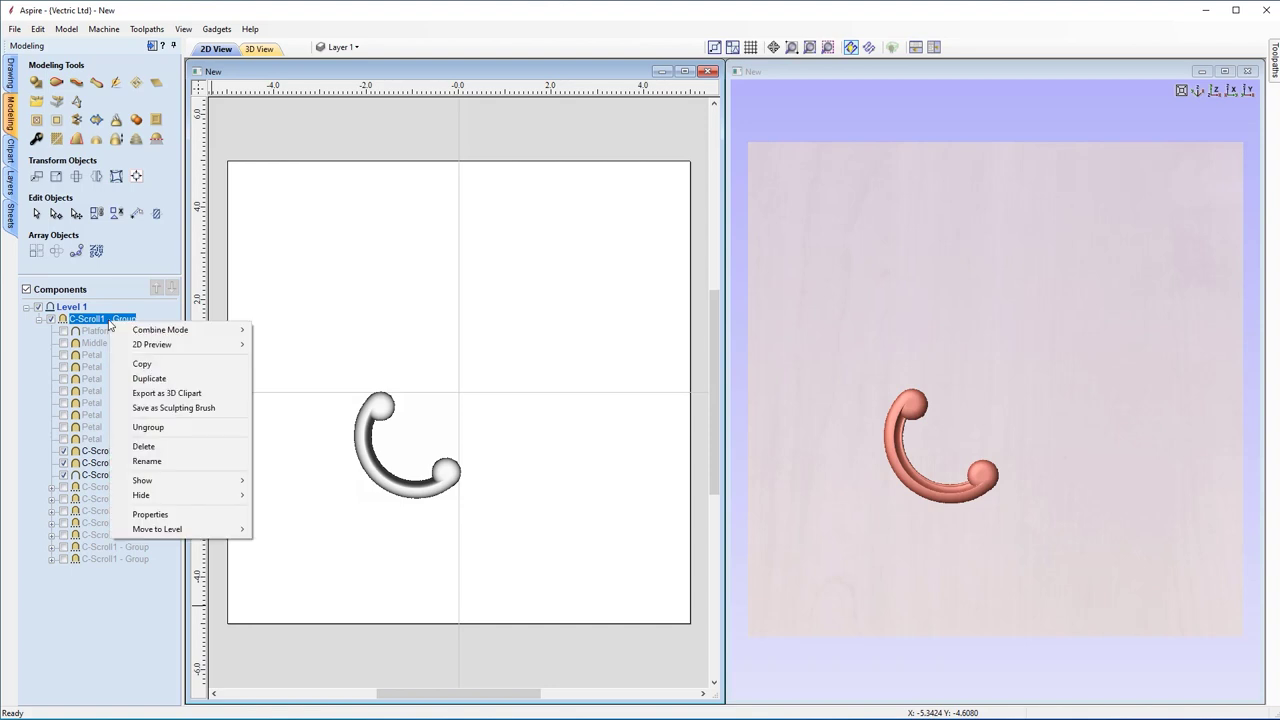
pyautogui.click(180, 395)
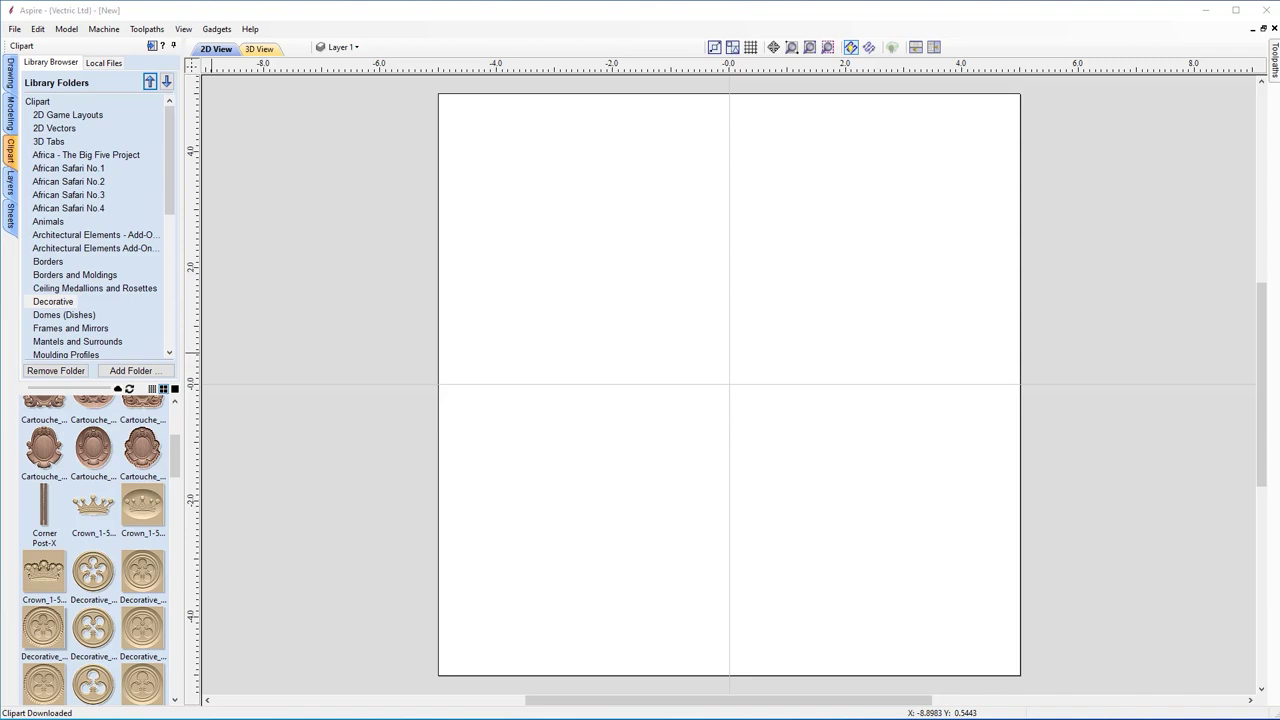
# Place the Corner Post-X clipart from the Decorative library folder at the centre of the job, and clear the selection.
pyautogui.click(61, 306)
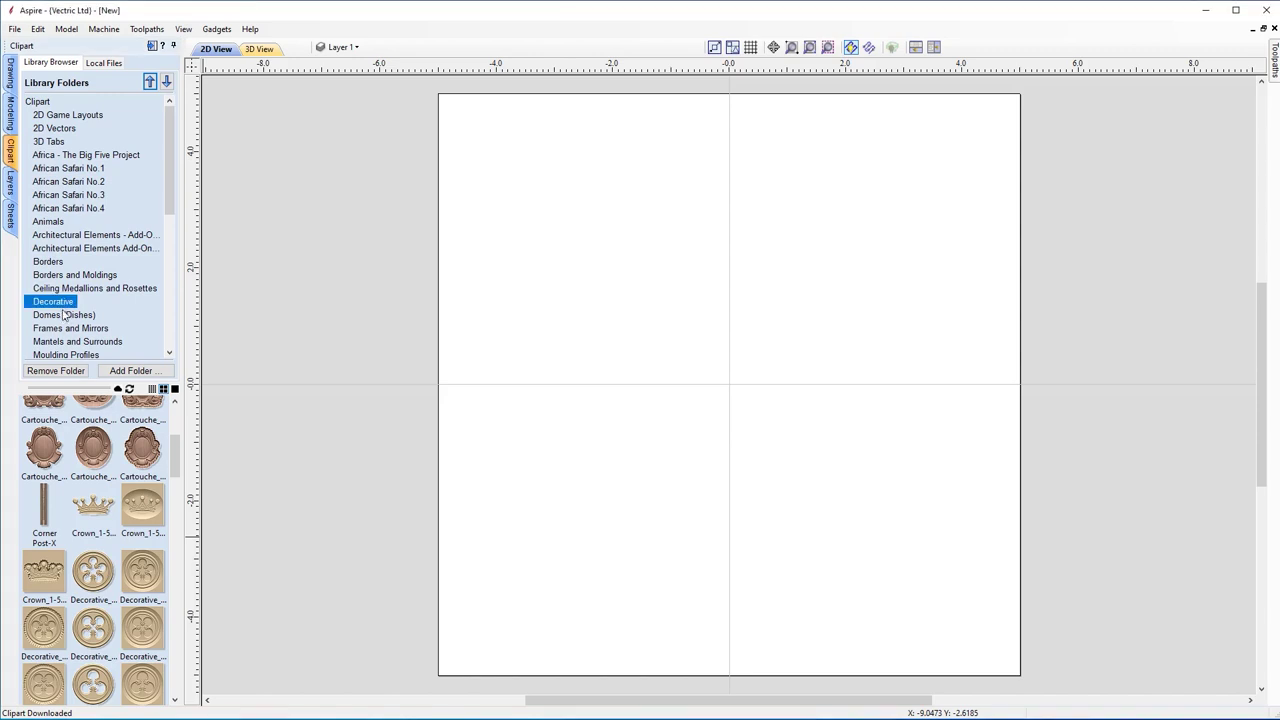
pyautogui.moveTo(33, 519); pyautogui.dragTo(730, 385)
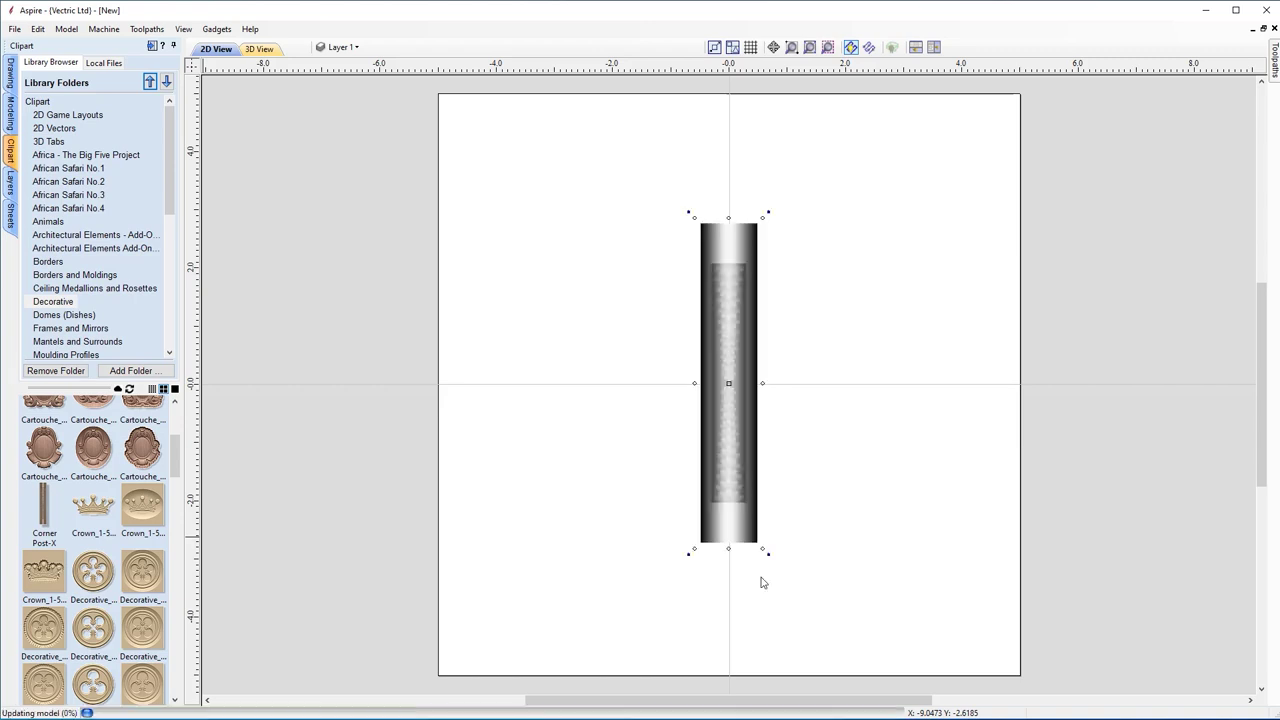
pyautogui.click(565, 462)
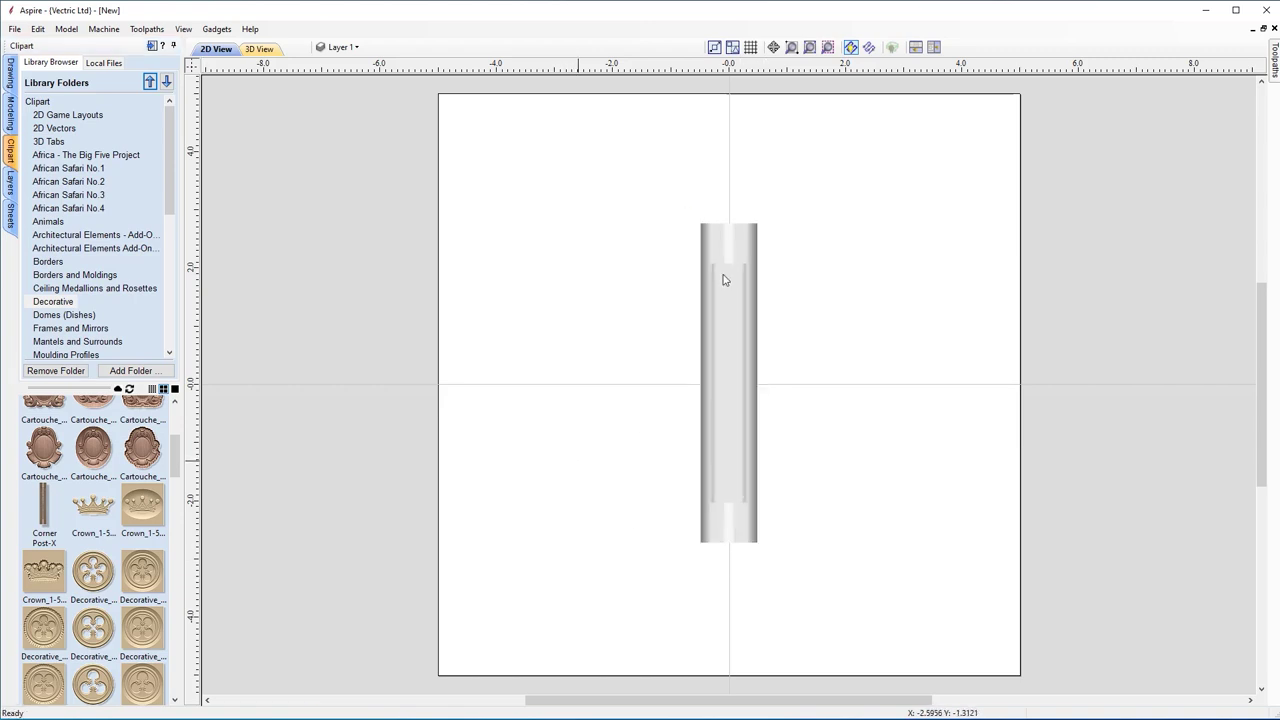
# Arrange the 2D and 3D views side by side and hide all five components inside the Corner Post-X group.
pyautogui.click(934, 48)
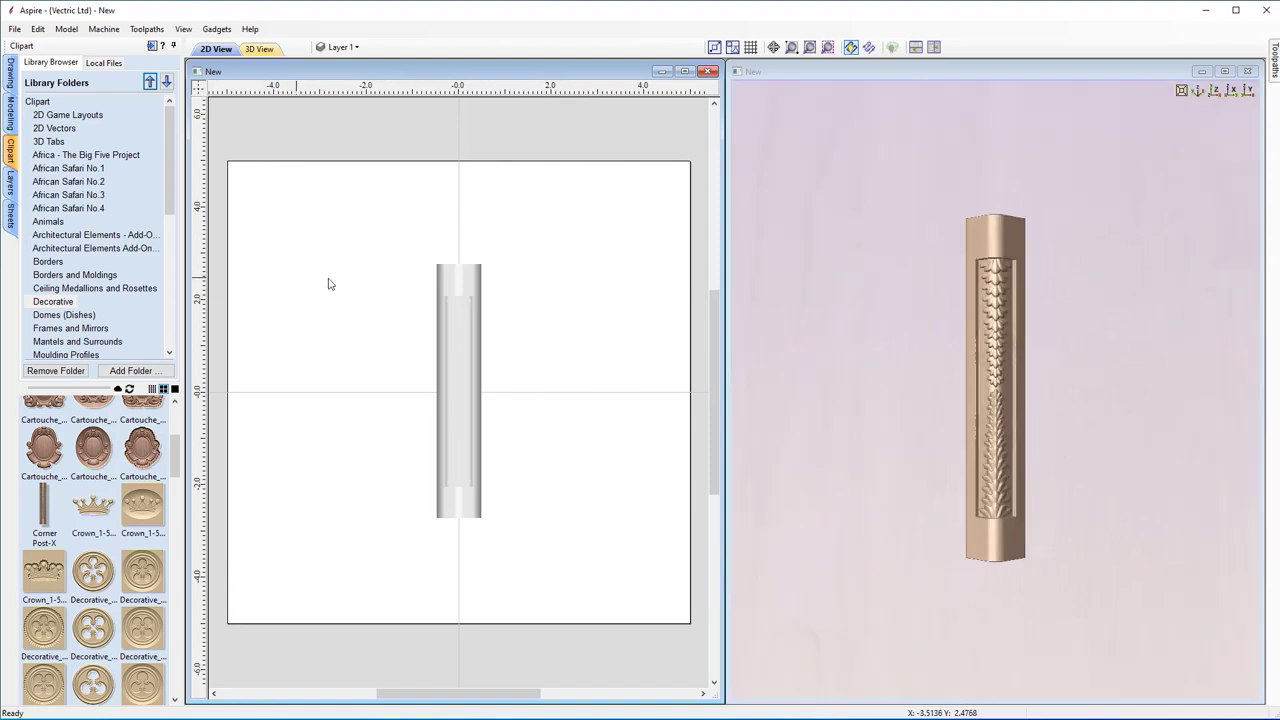
pyautogui.click(12, 118)
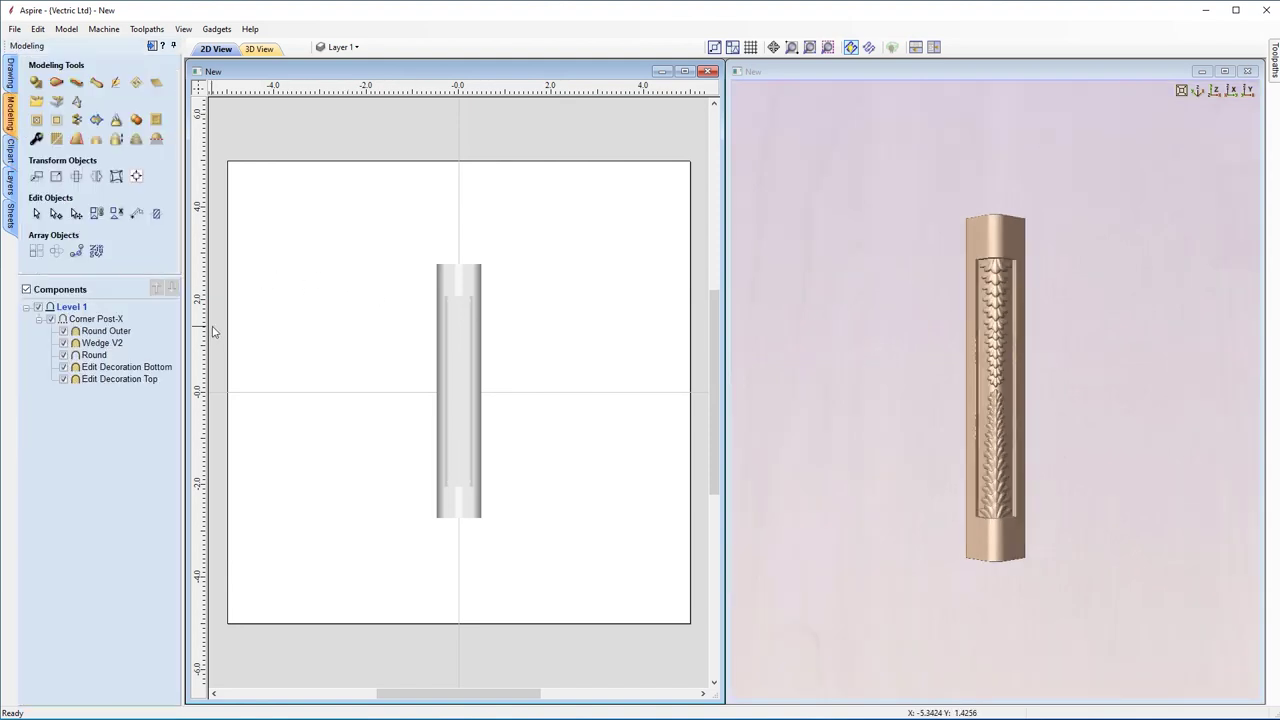
pyautogui.click(39, 321)
pyautogui.click(39, 321)
pyautogui.click(64, 379)
pyautogui.click(64, 367)
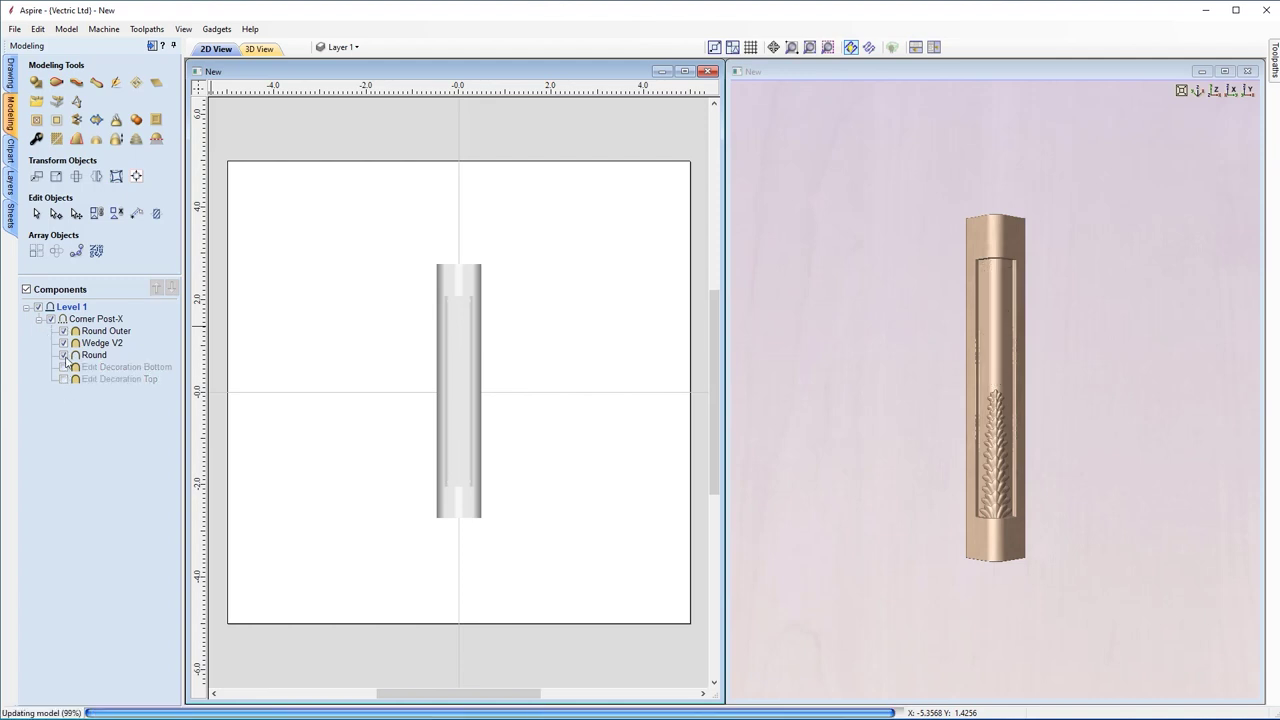
pyautogui.click(64, 355)
pyautogui.click(64, 343)
pyautogui.click(64, 331)
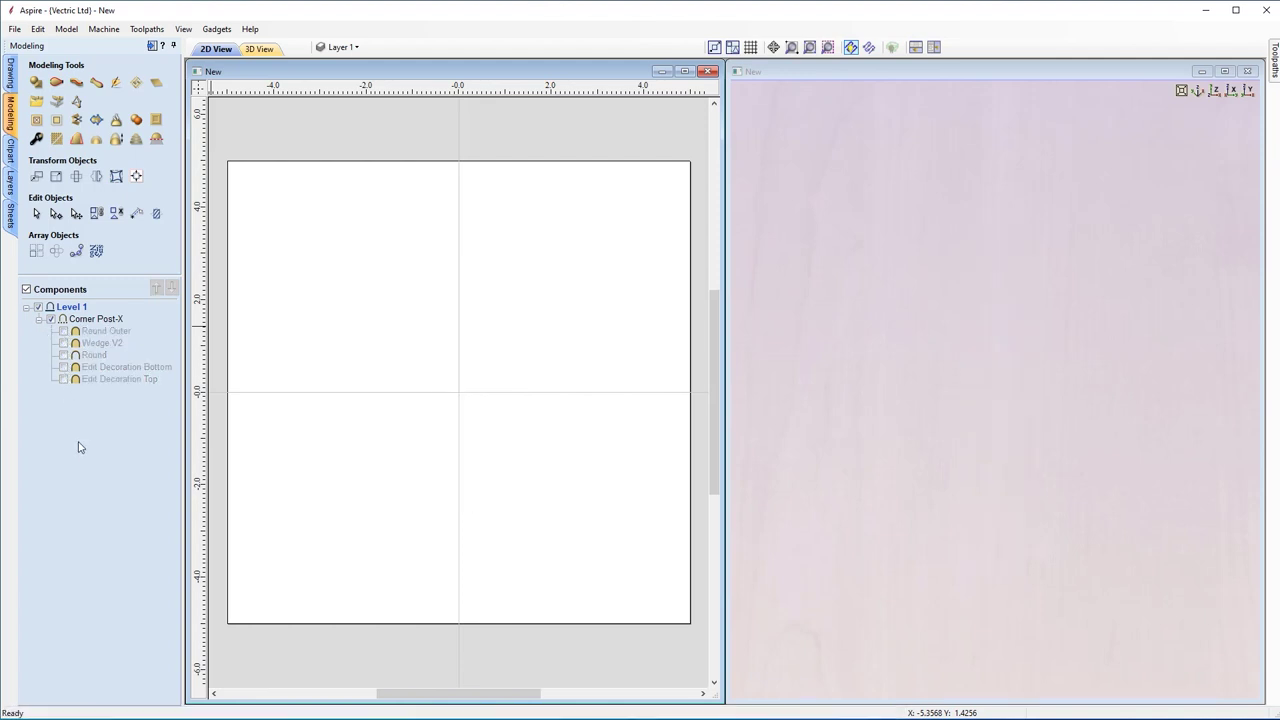
# Show the Corner Post-X components again one at a time, from Edit Decoration Top up to Round Outer, to examine each part's contribution.
pyautogui.click(64, 379)
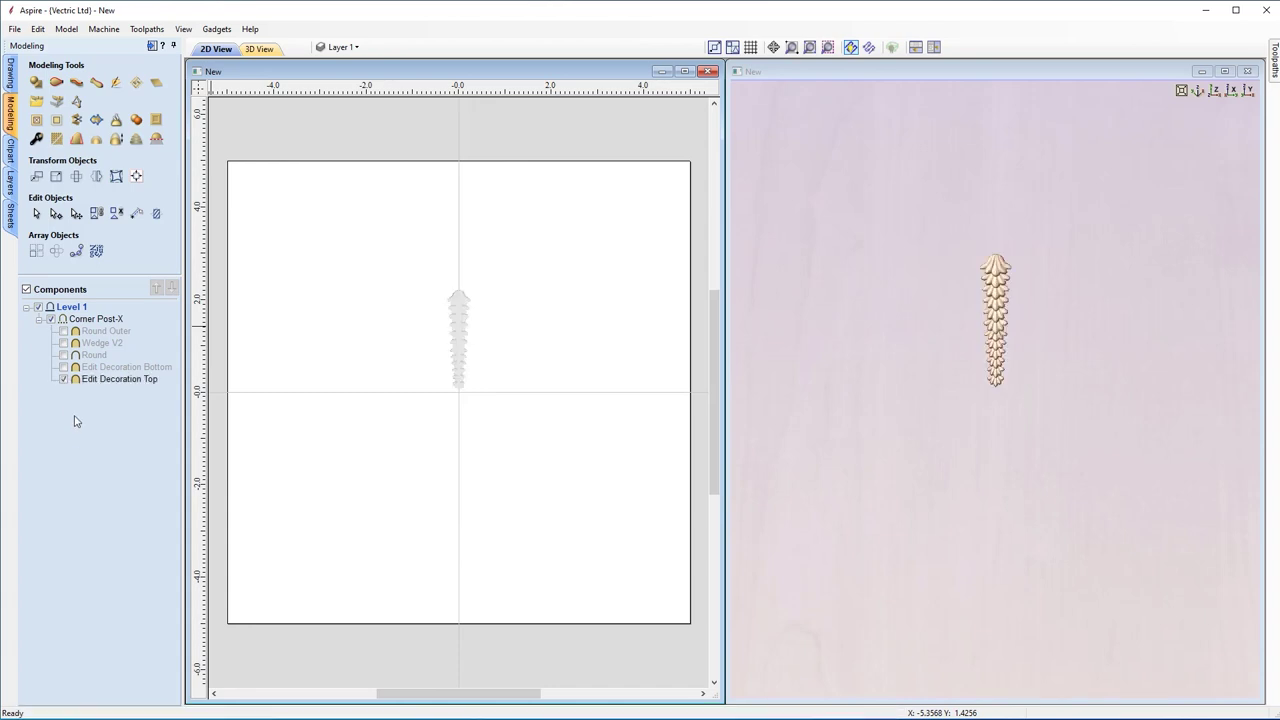
pyautogui.click(64, 367)
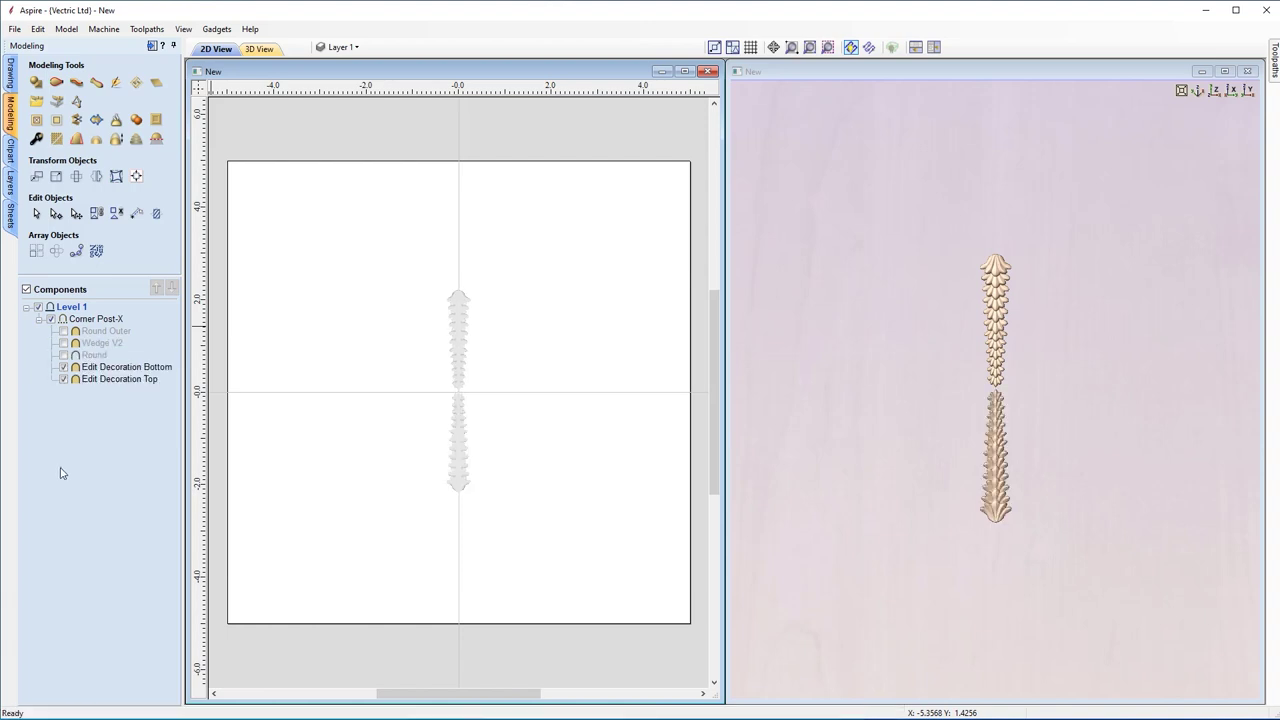
pyautogui.click(64, 355)
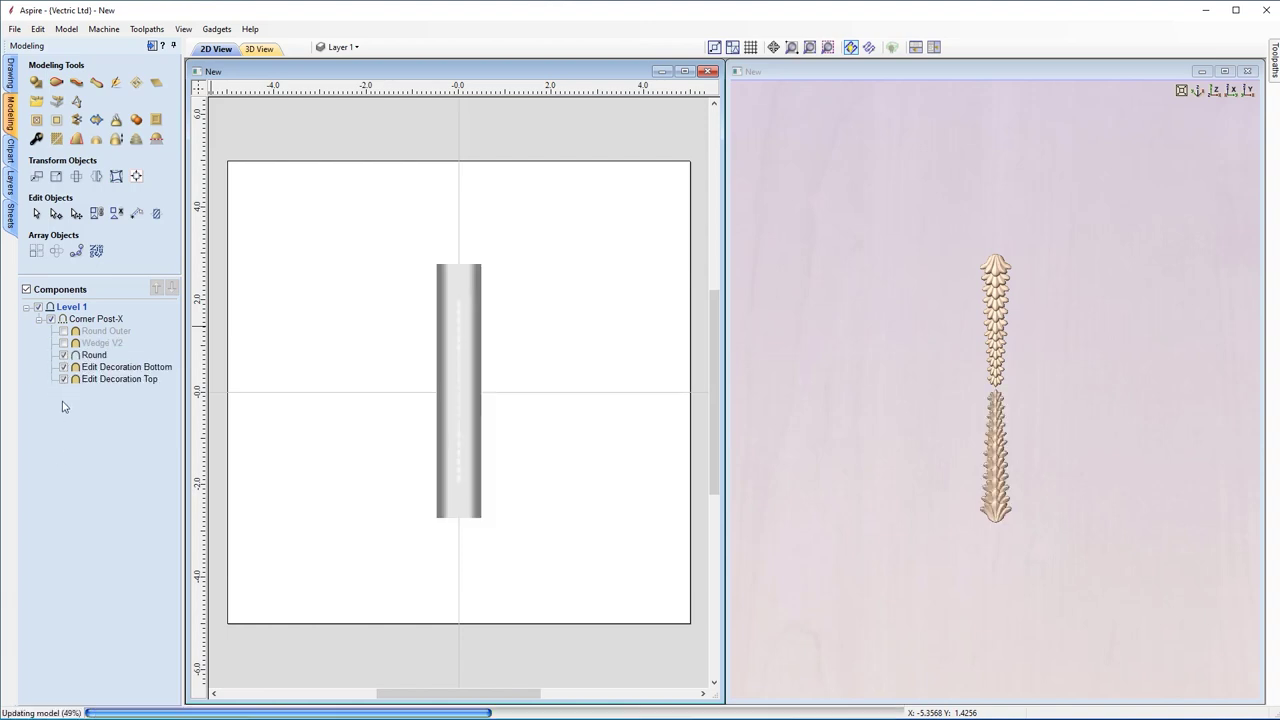
pyautogui.click(64, 343)
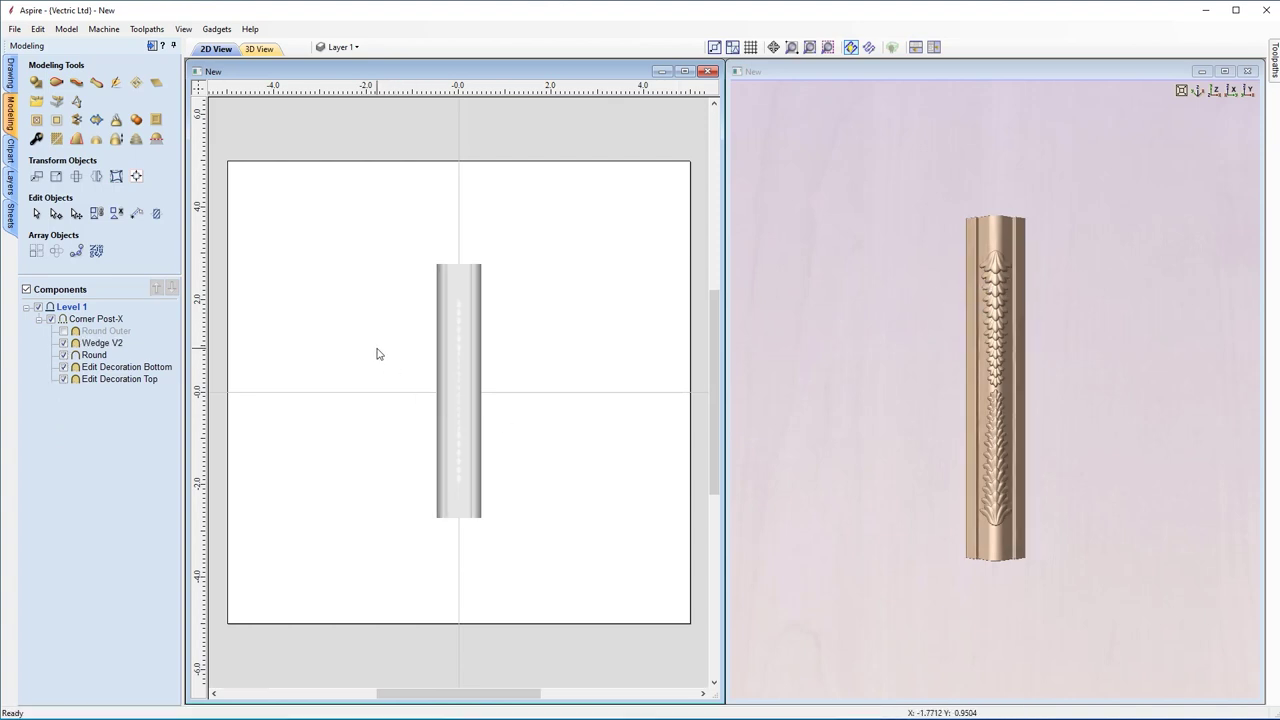
pyautogui.click(64, 331)
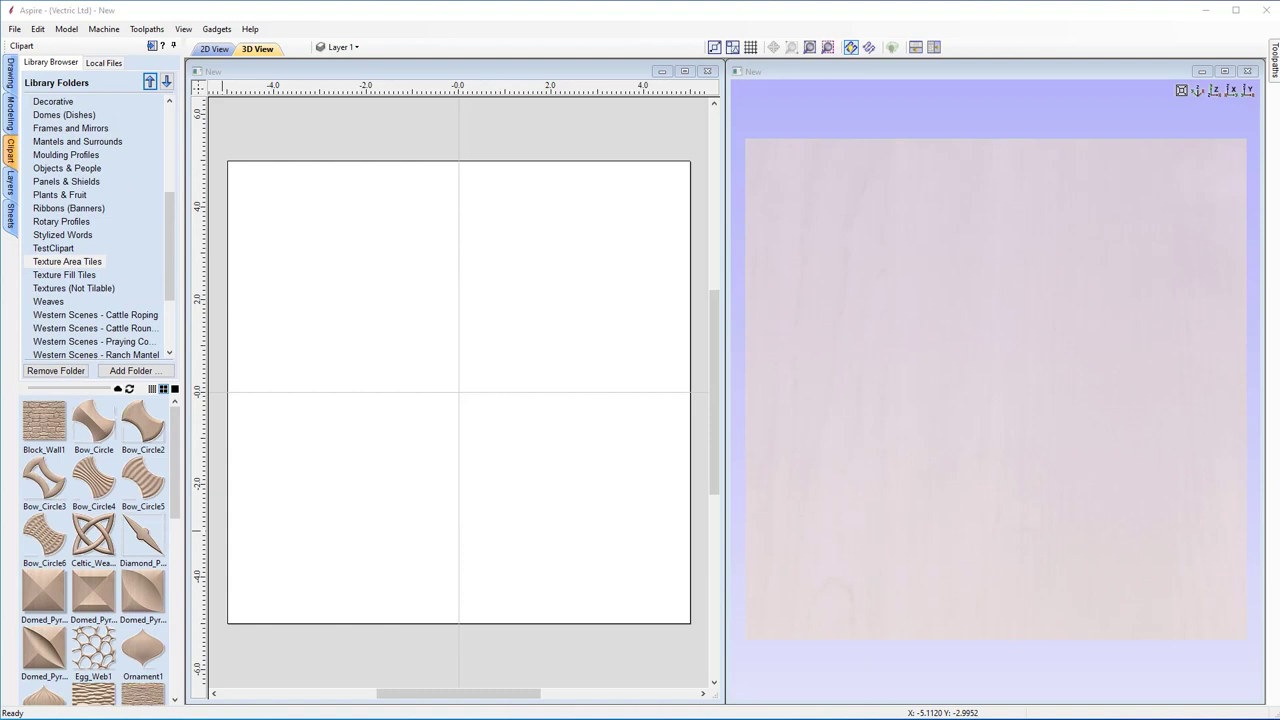
# Place Block_Wall1 from the Texture Area Tiles folder, shrink it to about 2.76 by 2.55, and move it just below the job's lower-left corner.
pyautogui.click(80, 262)
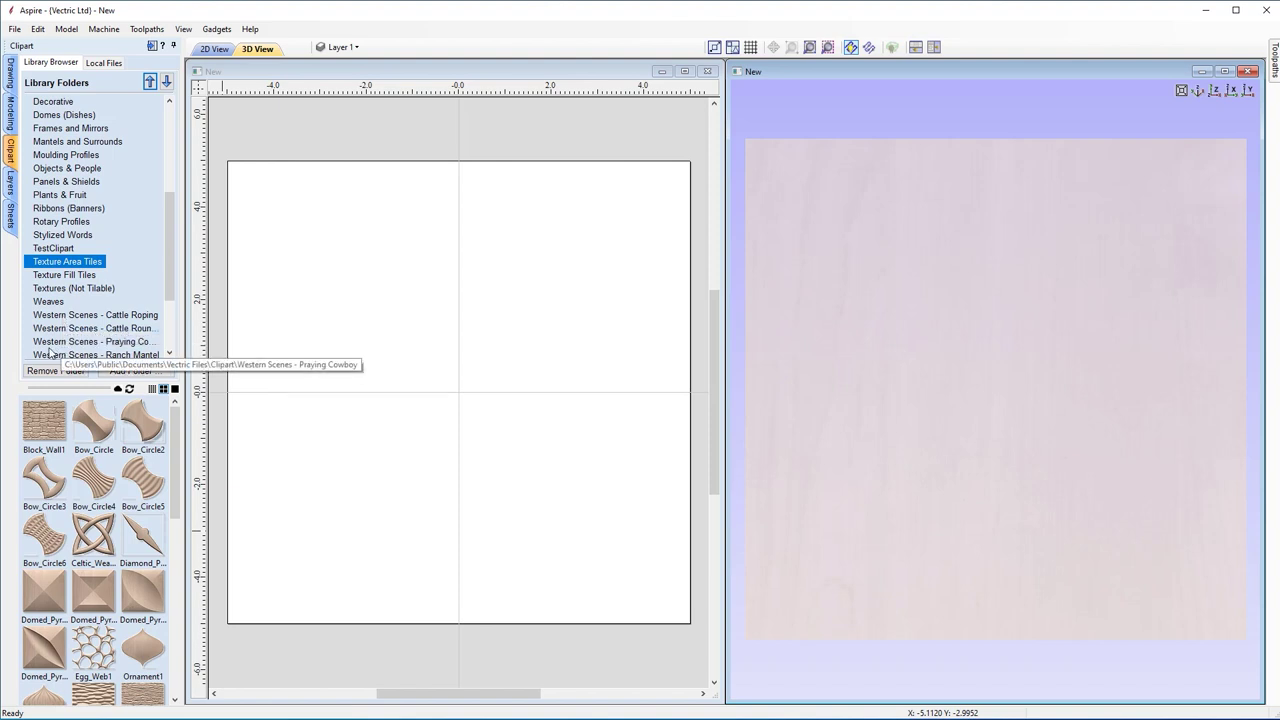
pyautogui.moveTo(44, 420); pyautogui.dragTo(447, 400)
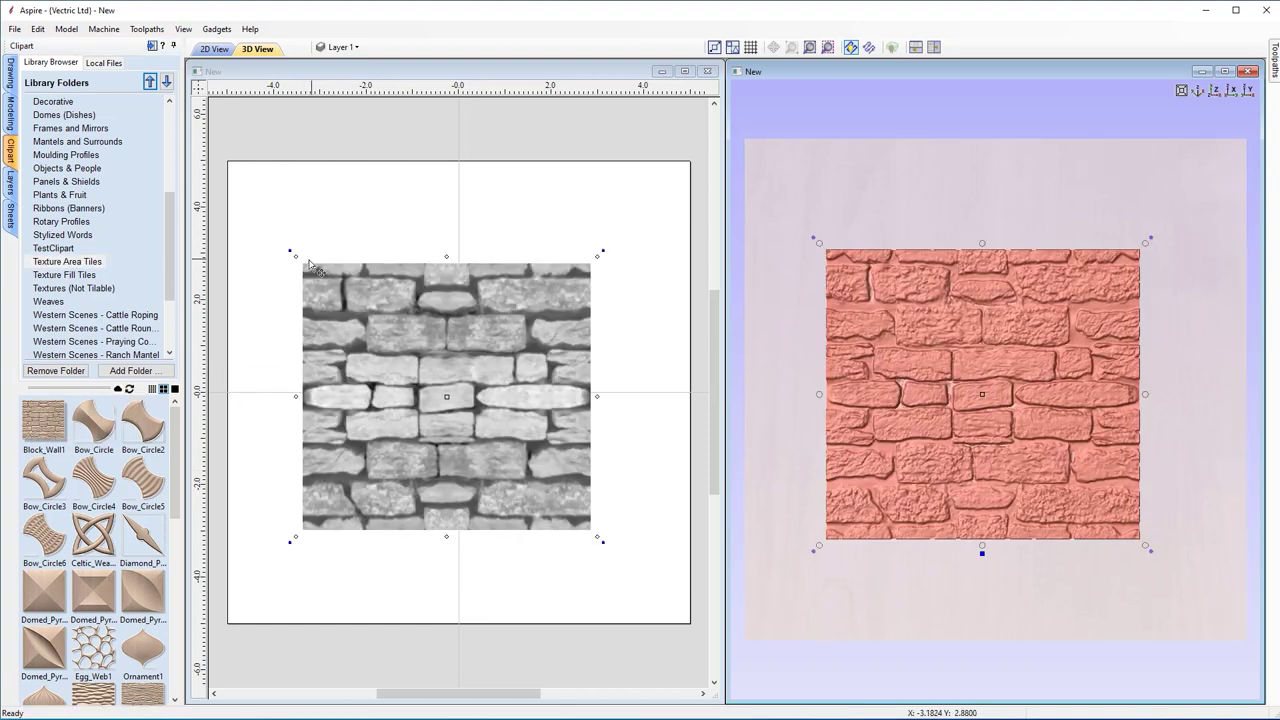
pyautogui.click(313, 271)
pyautogui.moveTo(313, 271); pyautogui.dragTo(463, 385)
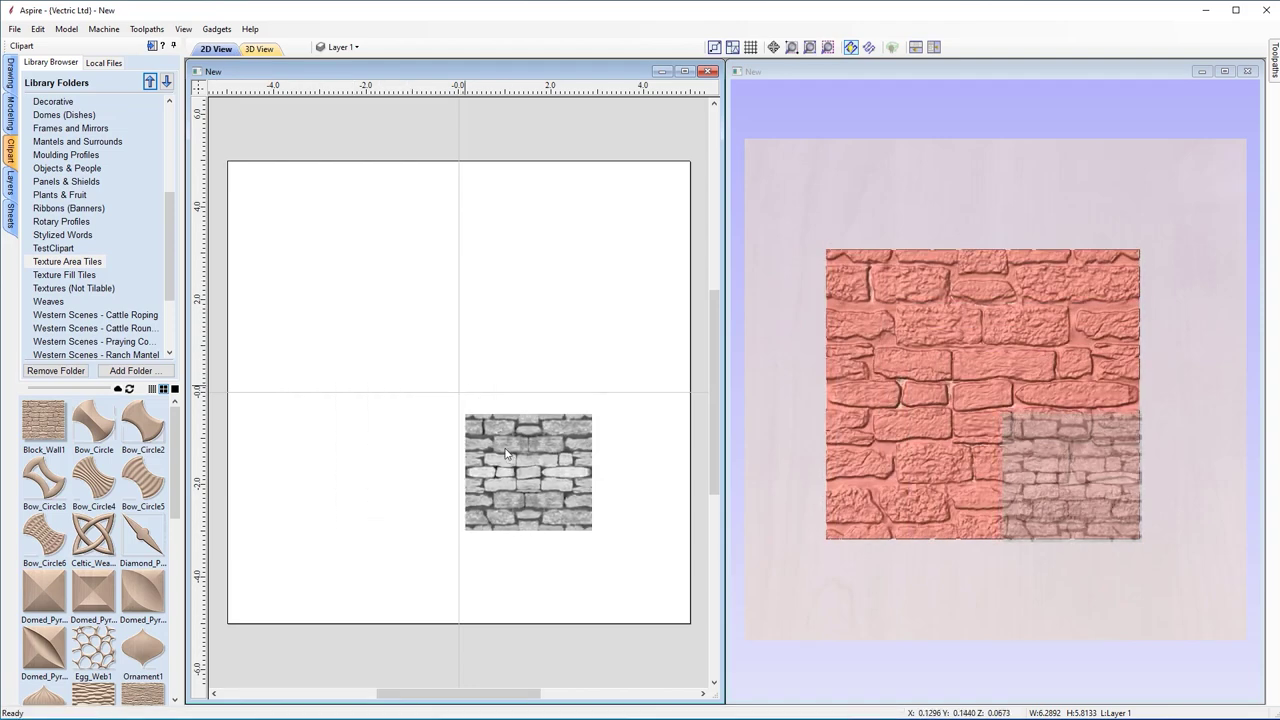
pyautogui.moveTo(541, 479); pyautogui.dragTo(314, 673)
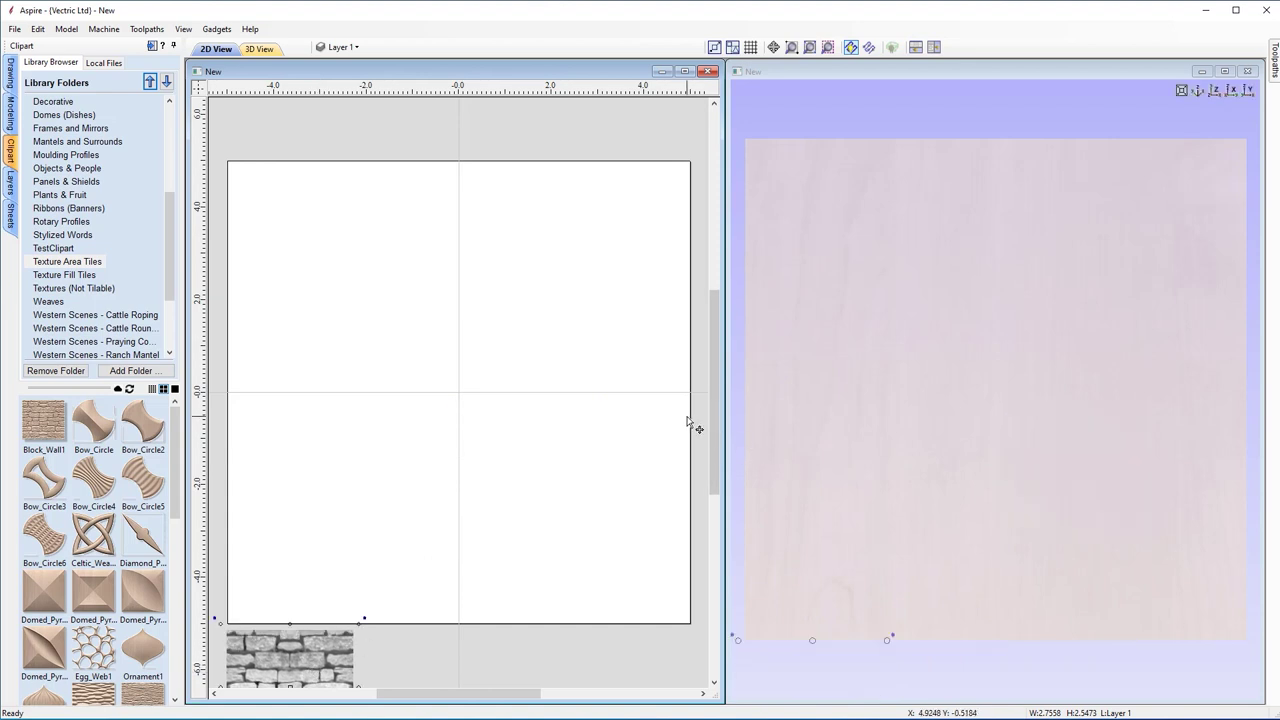
pyautogui.scroll(-1, 694, 426)
pyautogui.moveTo(712, 456); pyautogui.dragTo(712, 469)
pyautogui.hscroll(2, 519, 690)
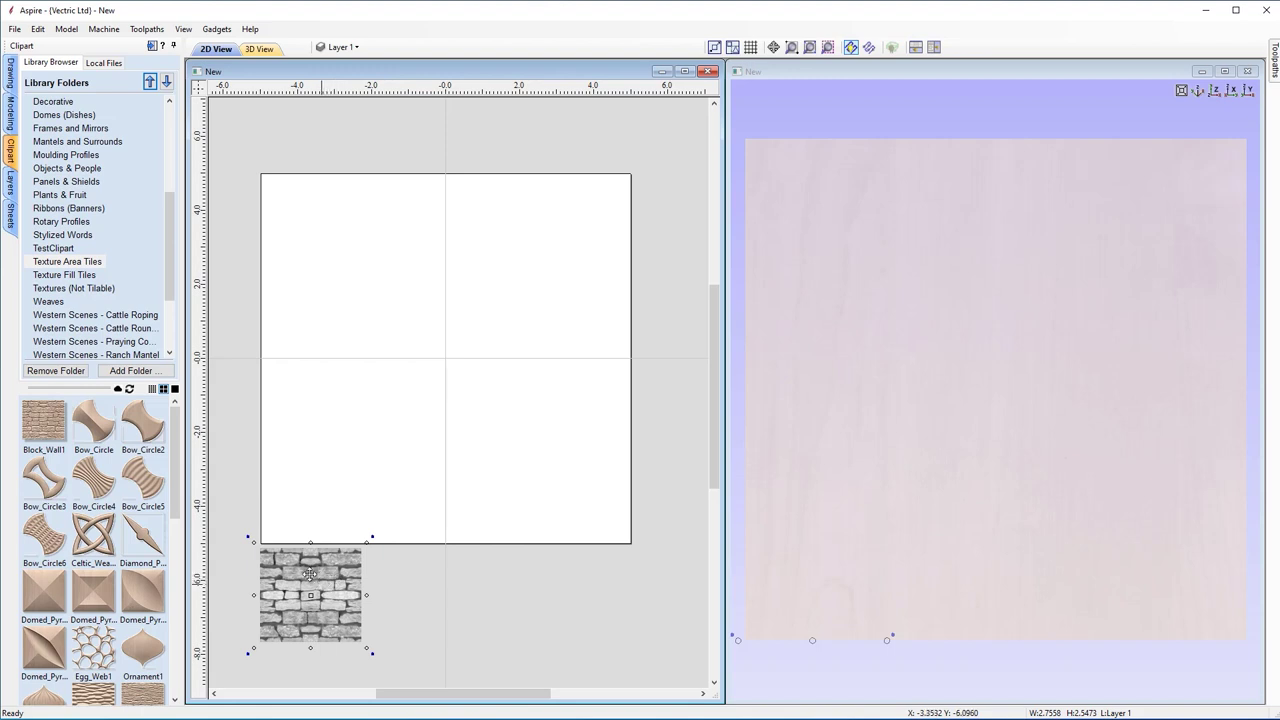
# Create a texture area from the Block_Wall1 tile with 0% spacing and shift, adding it to the model as Component 1.
pyautogui.click(11, 113)
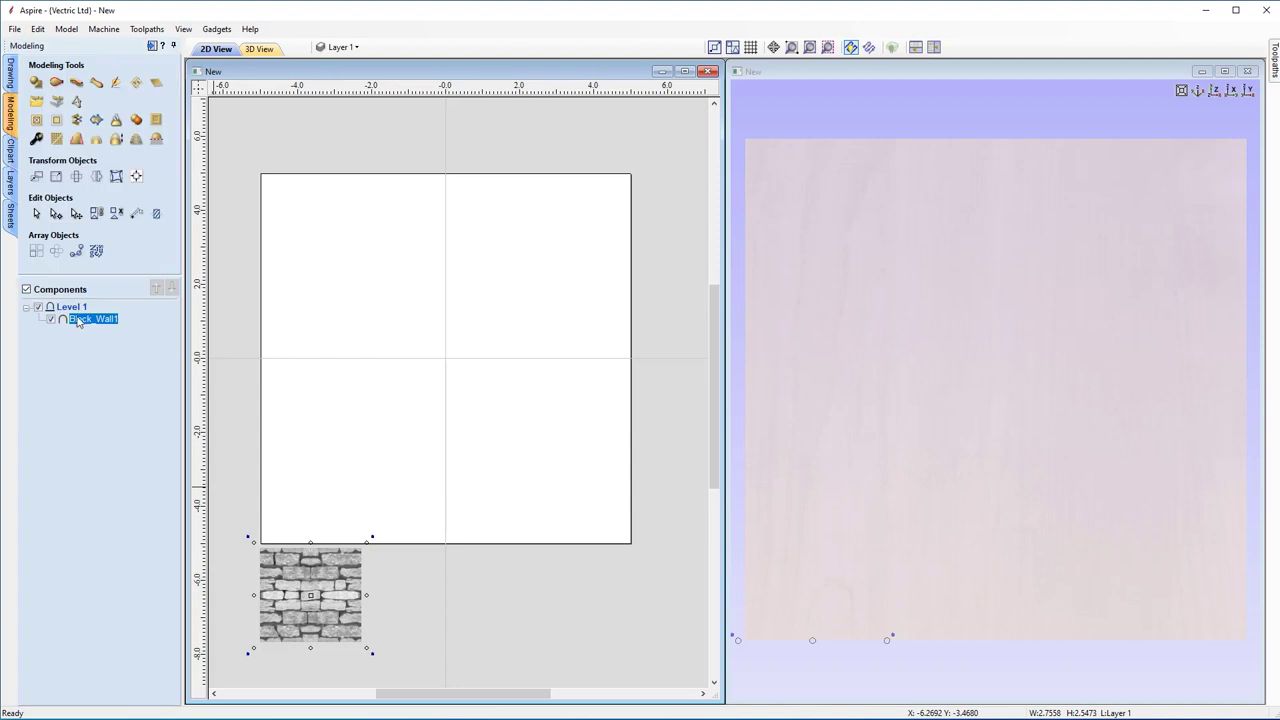
pyautogui.click(137, 86)
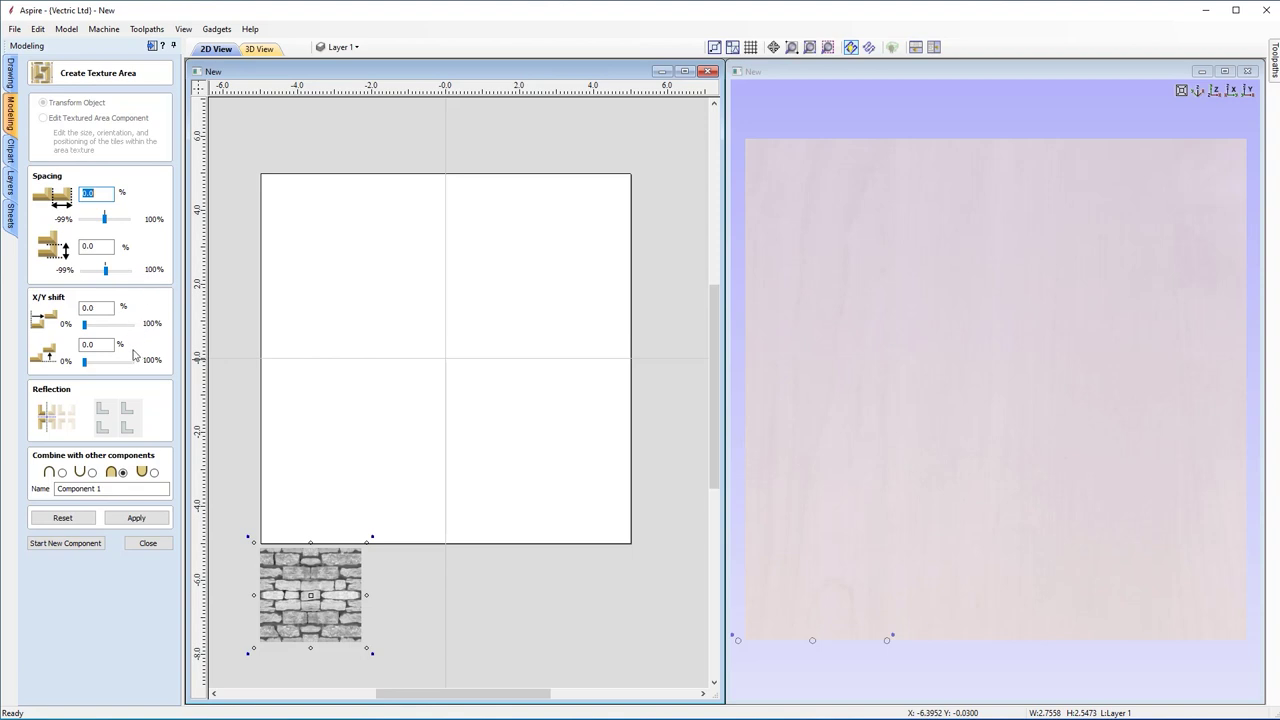
pyautogui.click(110, 246)
pyautogui.click(148, 519)
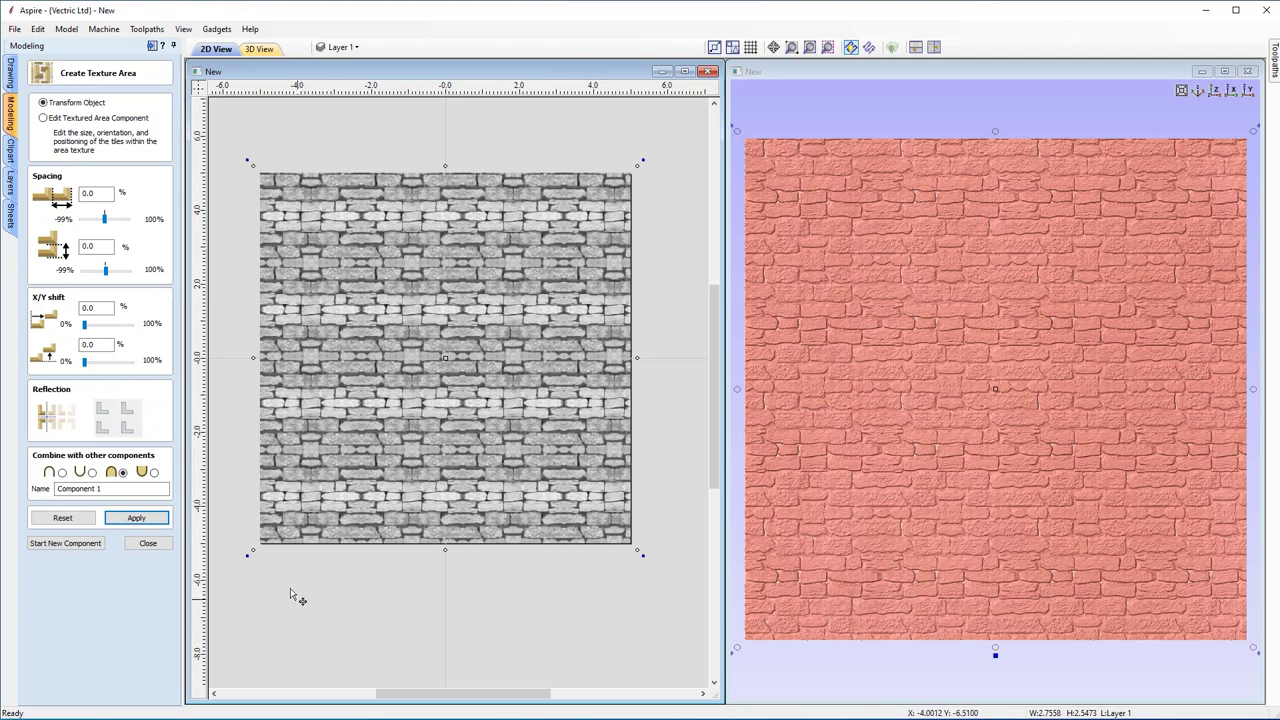
pyautogui.click(150, 543)
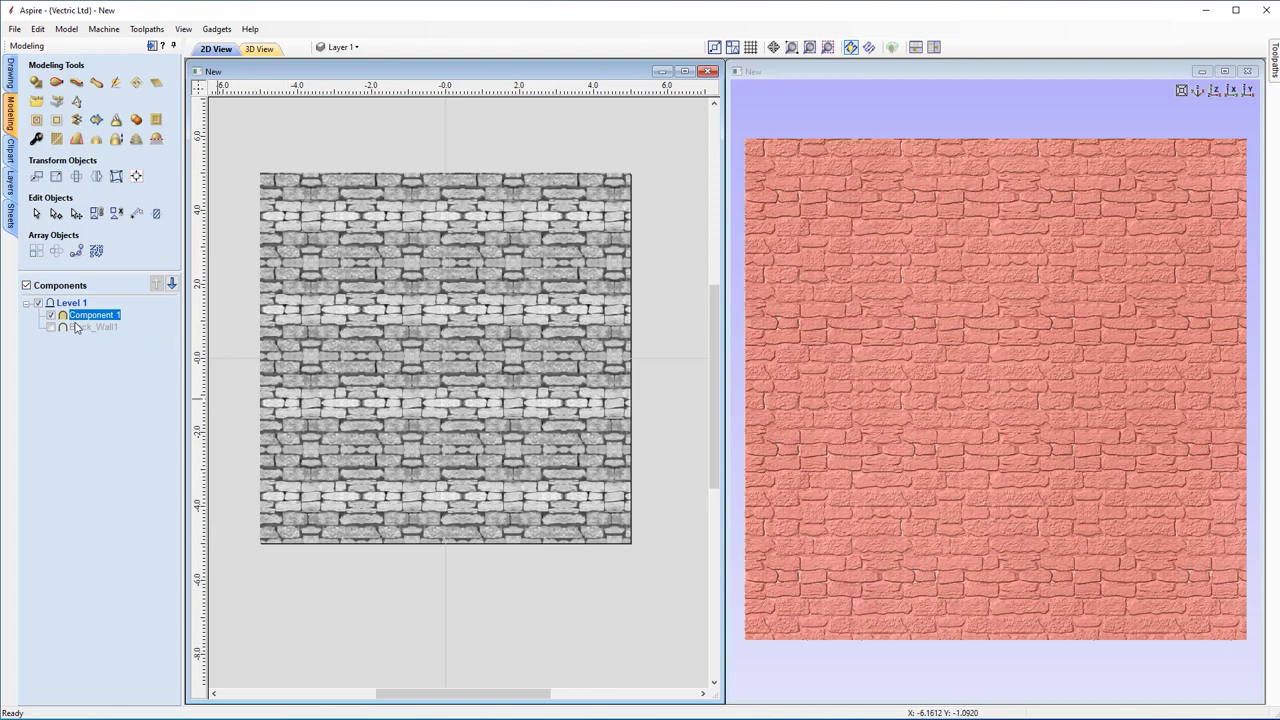
# Compare the original Block_Wall1 tile with the textured Component 1 by toggling the tile's visibility, and inspect the texture in 3D.
pyautogui.moveTo(98, 325)
pyautogui.click(95, 327)
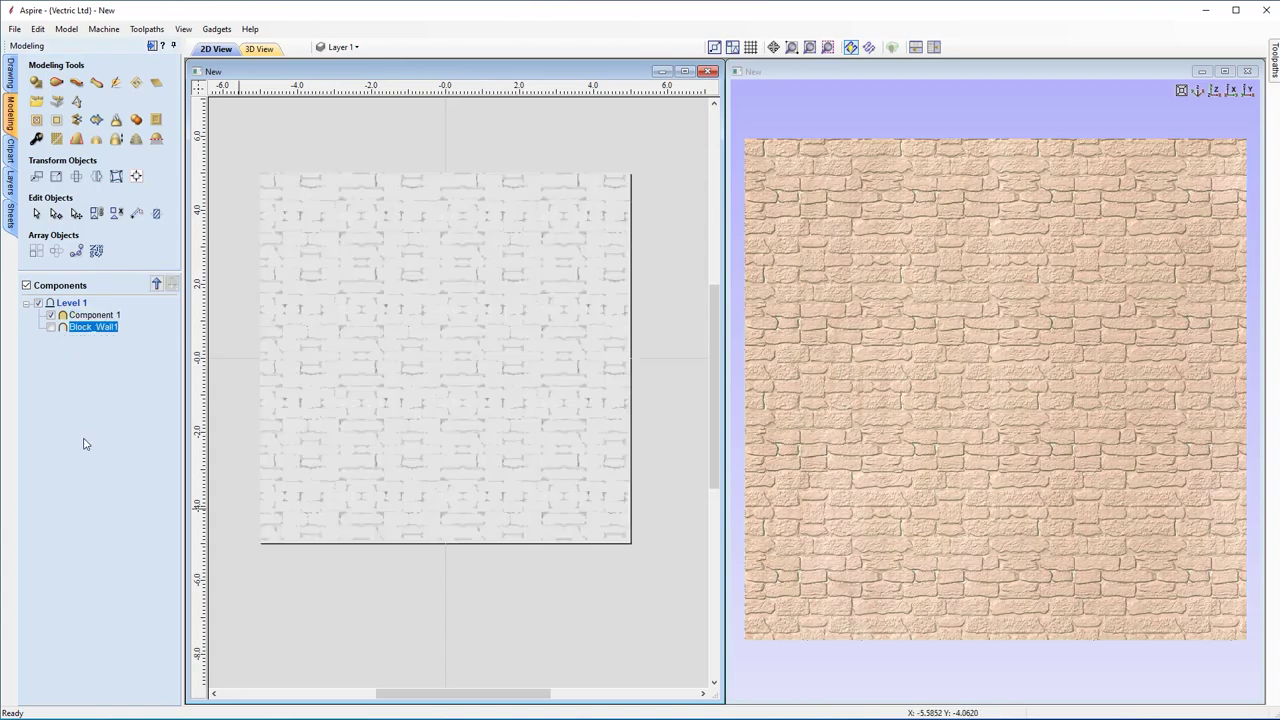
pyautogui.click(51, 327)
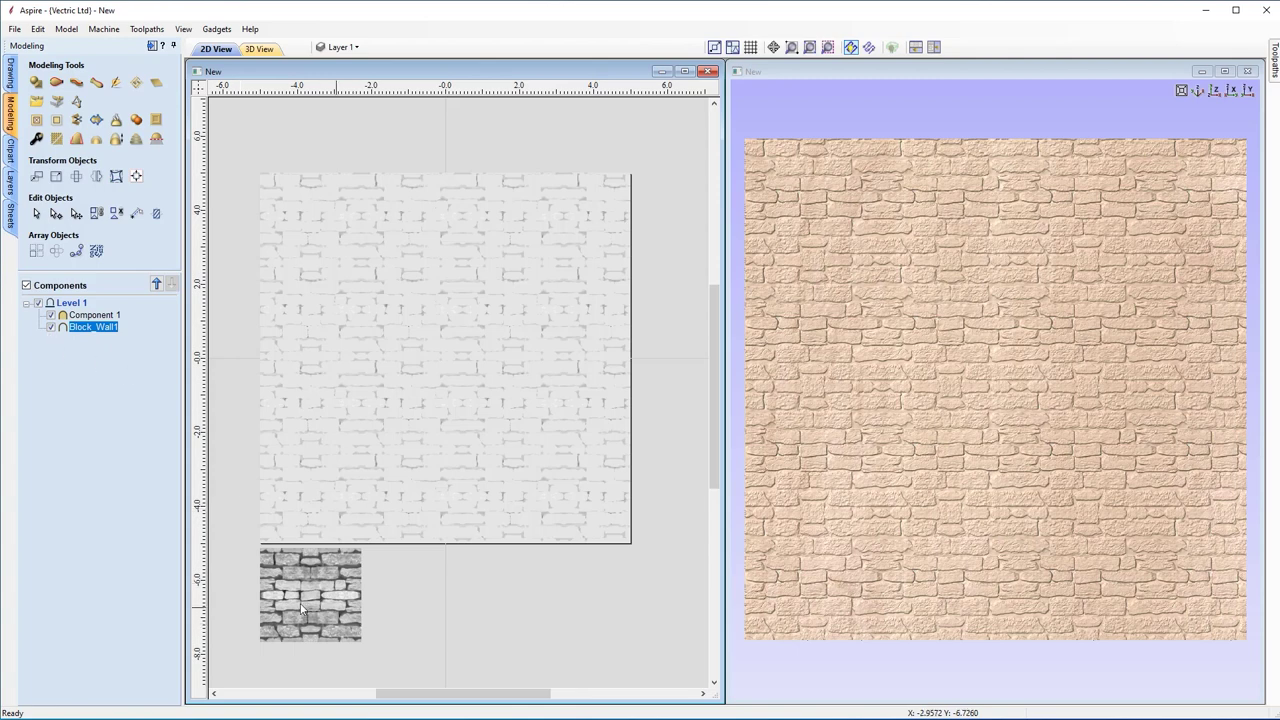
pyautogui.click(51, 327)
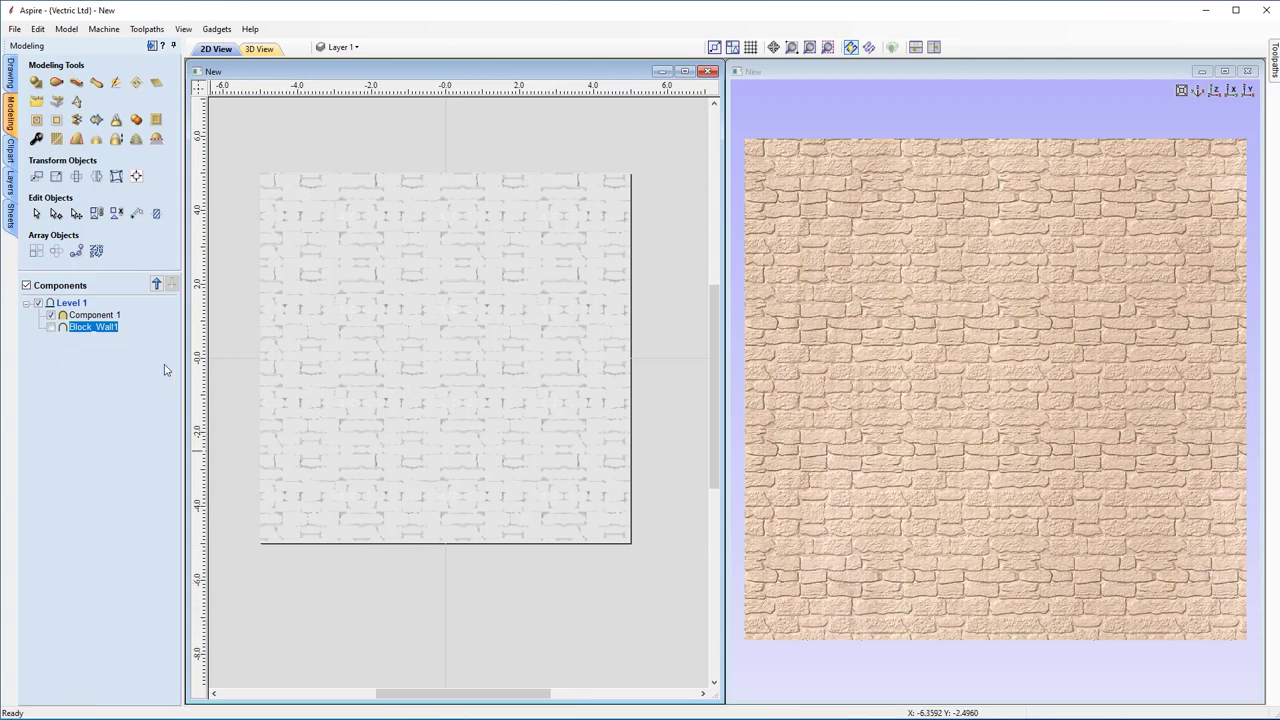
pyautogui.click(96, 315)
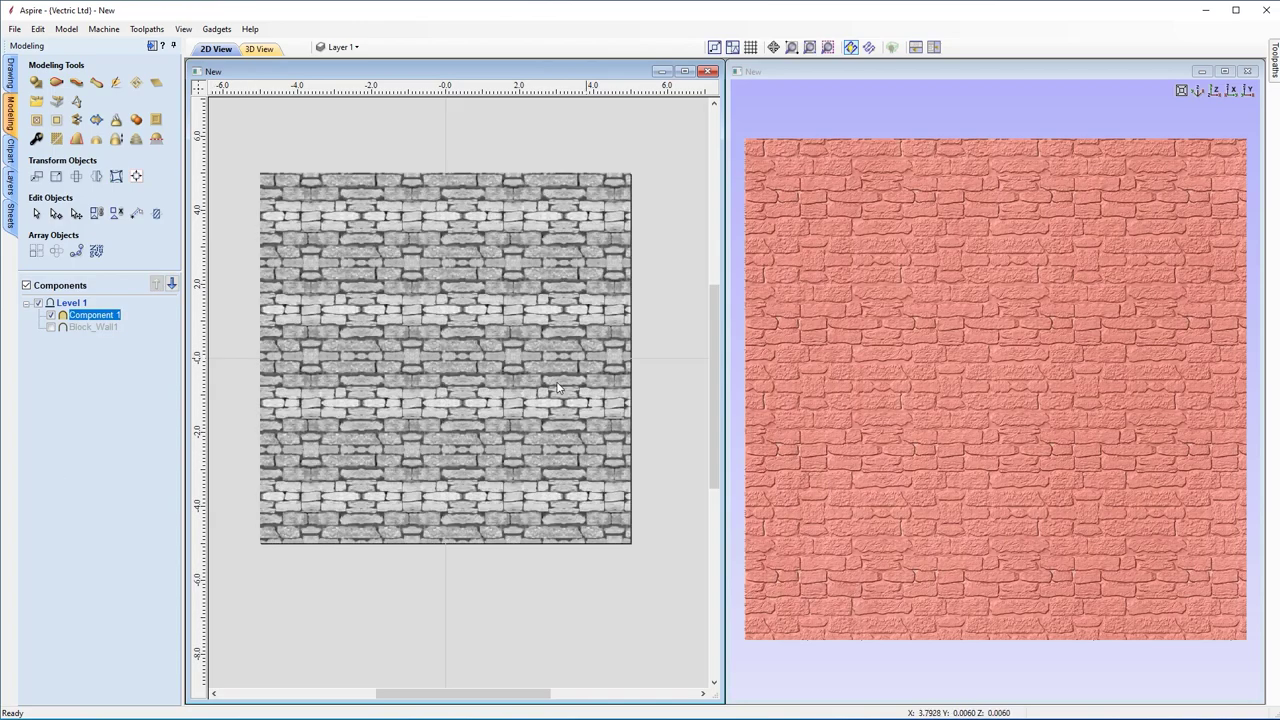
pyautogui.moveTo(1012, 616); pyautogui.dragTo(1005, 584)
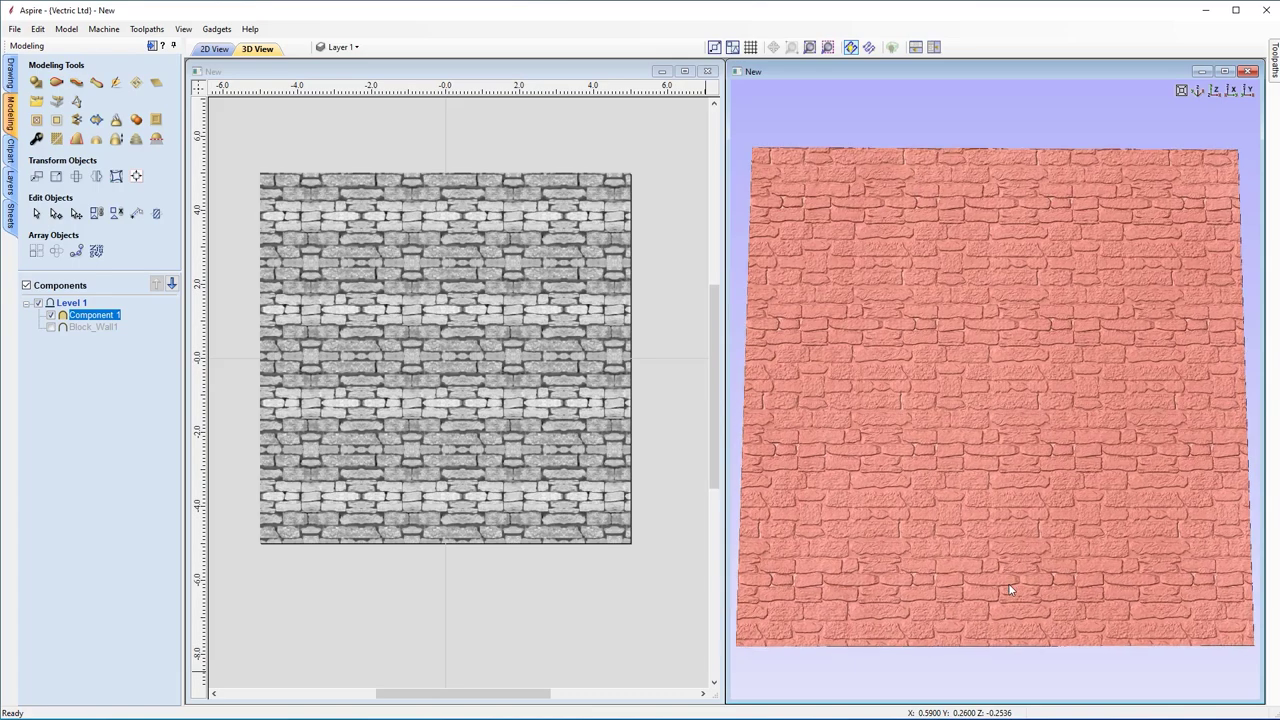
pyautogui.click(1214, 91)
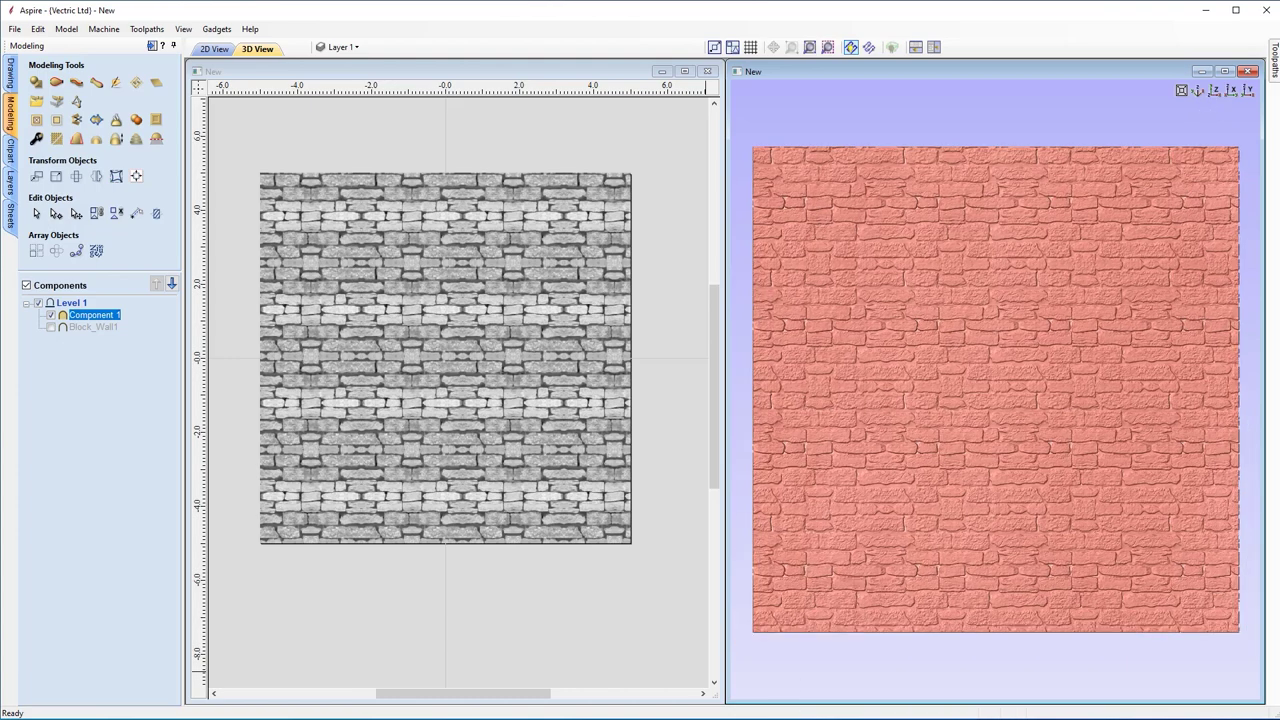
# Delete both Component 1 and the hidden Block_Wall1 tile from the component tree.
pyautogui.click(93, 329)
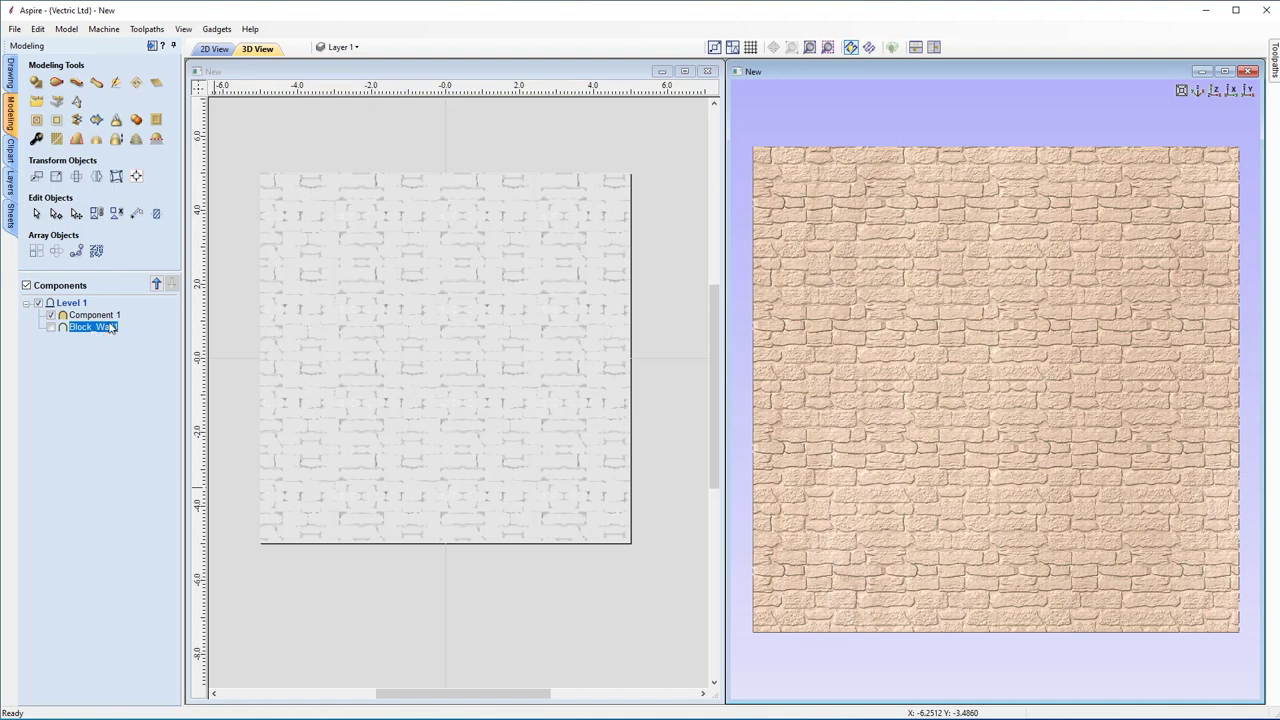
pyautogui.keyDown('shift'); pyautogui.click(108, 329); pyautogui.keyUp('shift')
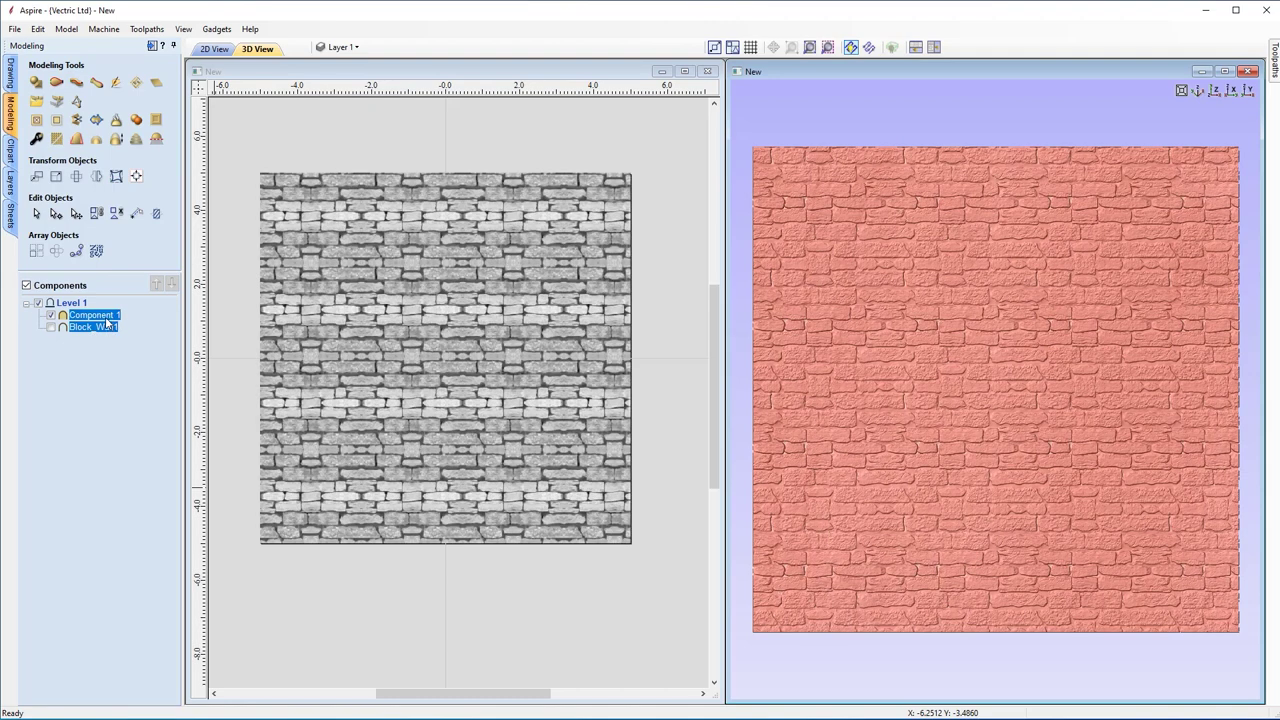
pyautogui.rightClick(107, 322)
pyautogui.click(140, 415)
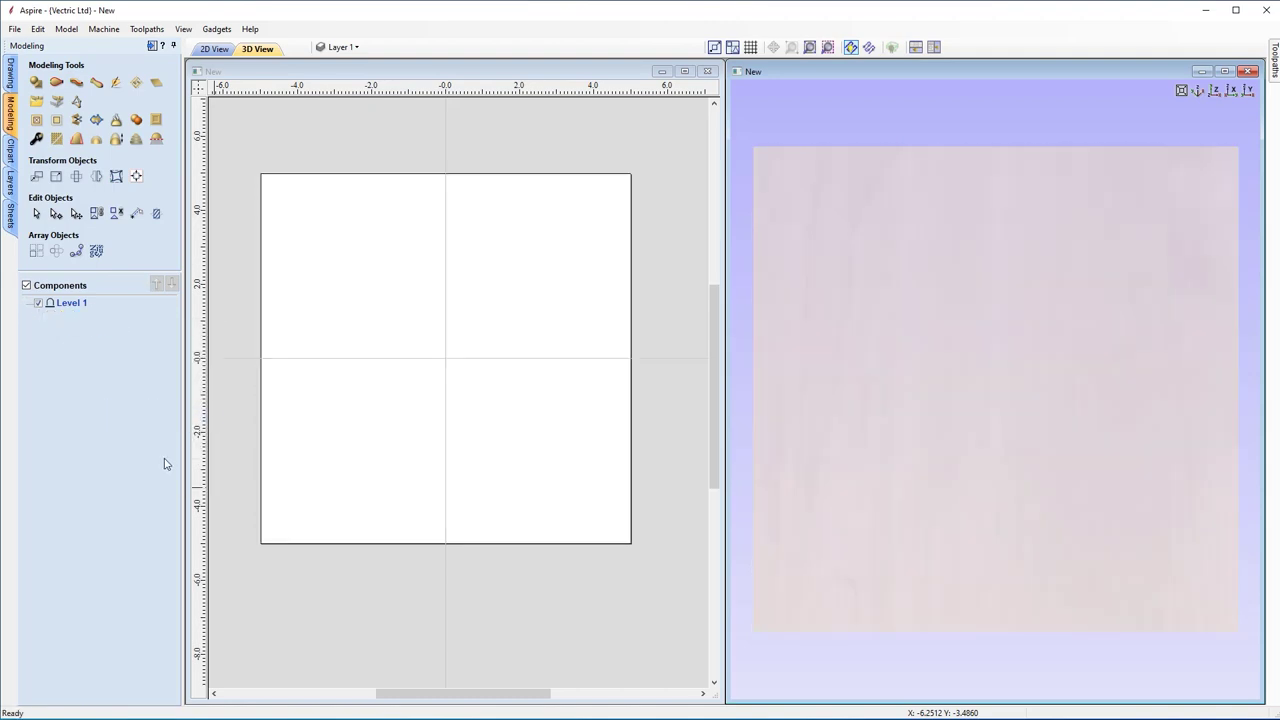
# Place the Bark 1 texture from the Textures (Not Tilable) library folder on the job.
pyautogui.click(12, 157)
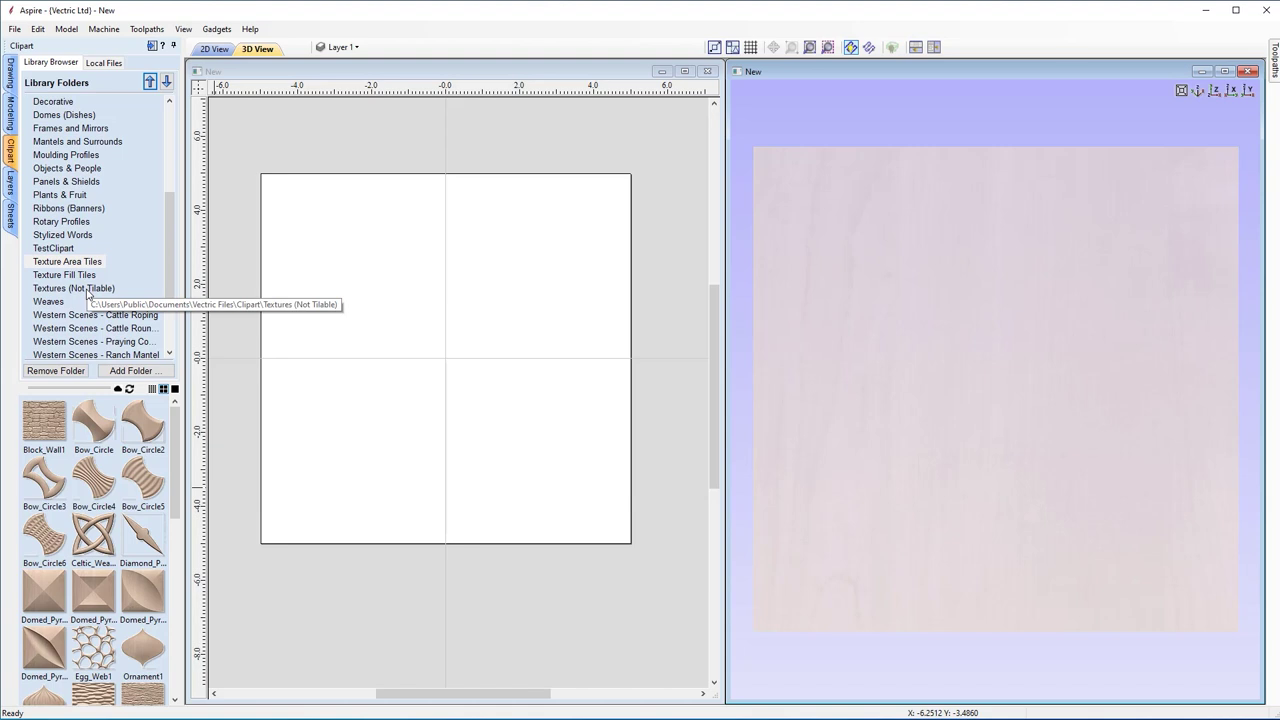
pyautogui.click(87, 290)
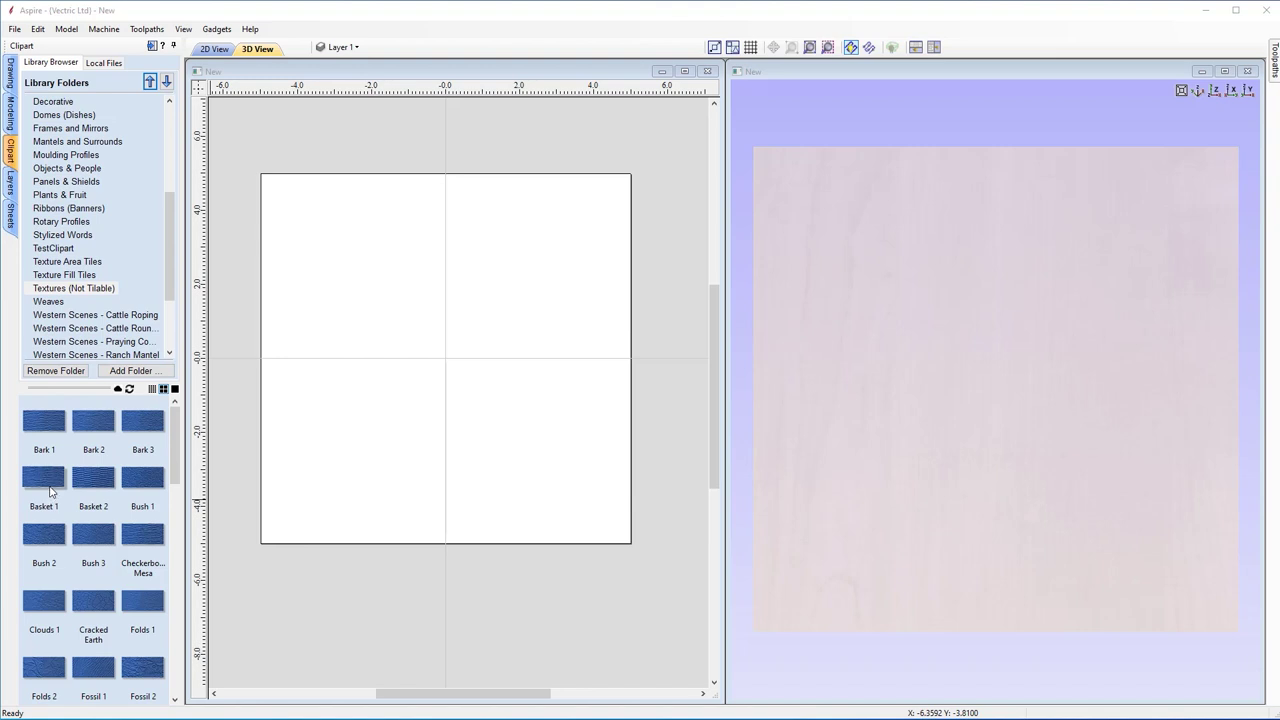
pyautogui.moveTo(44, 424); pyautogui.dragTo(460, 466)
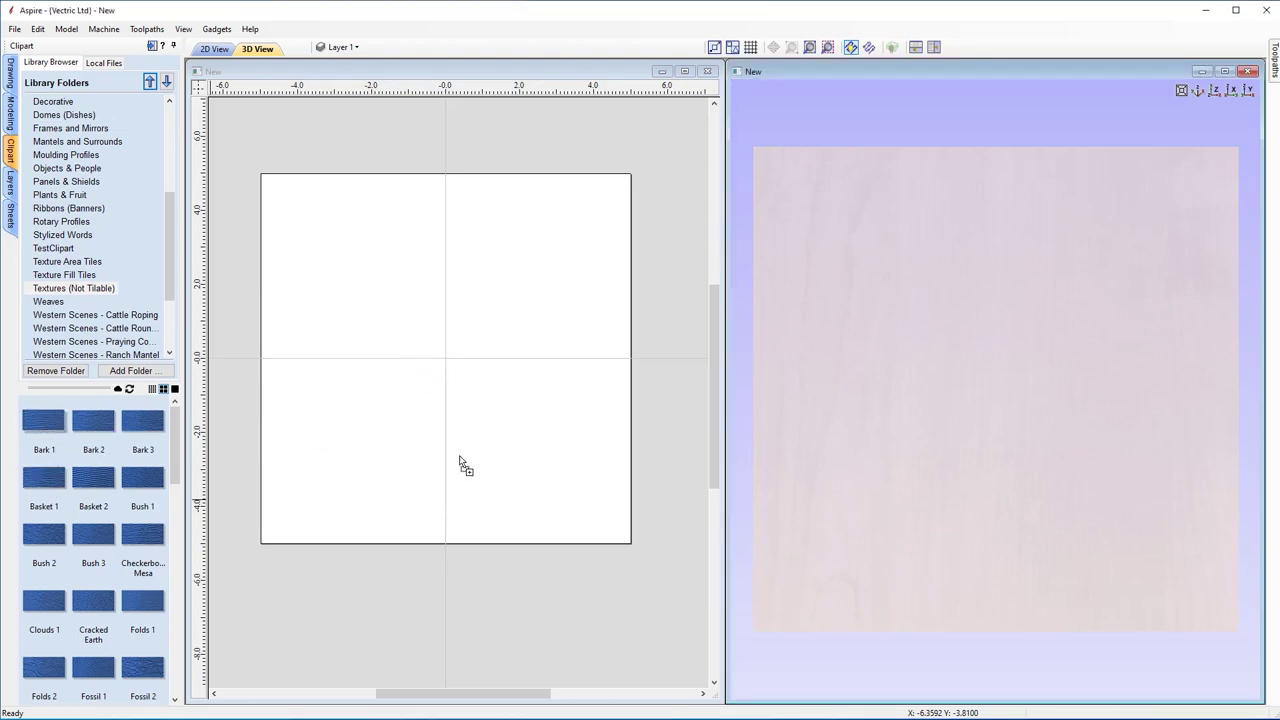
pyautogui.scroll(-8, 480, 448)
pyautogui.scroll(2, 313, 305)
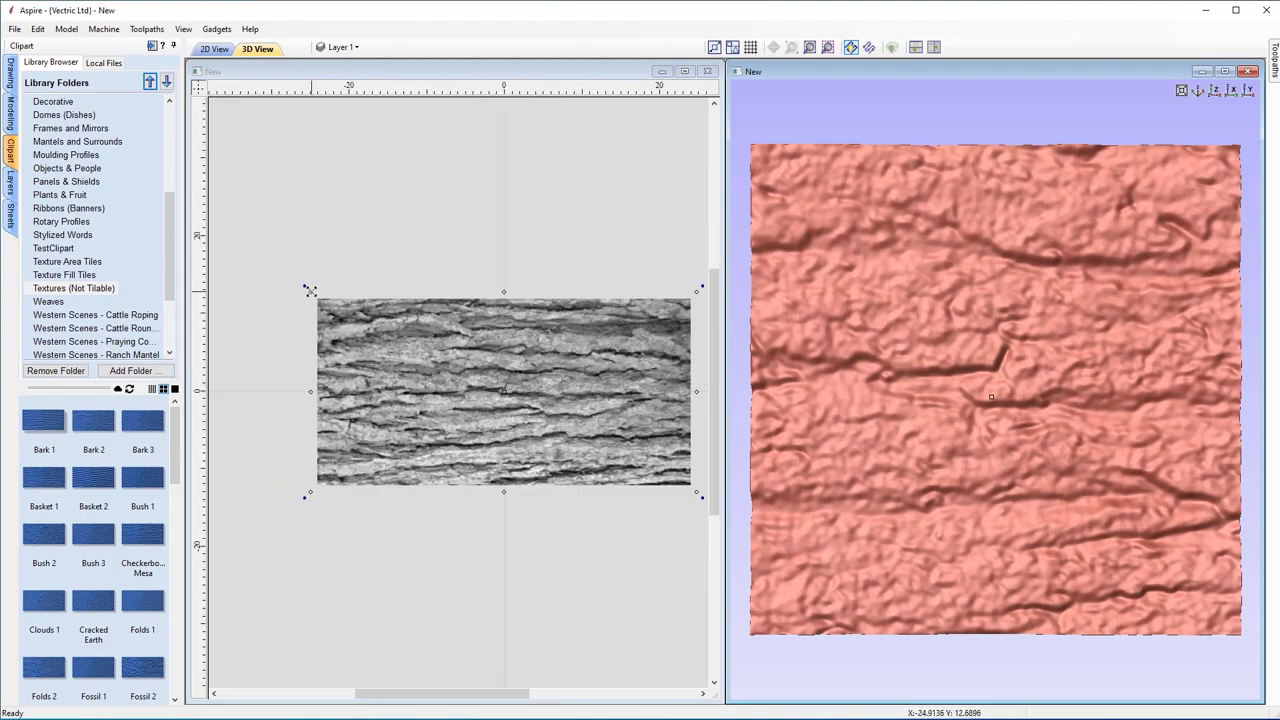
# Scale the Bark 1 texture down proportionally to about 11.62 by 5.85 so it just overlaps the job's width.
pyautogui.moveTo(311, 291); pyautogui.dragTo(441, 374)
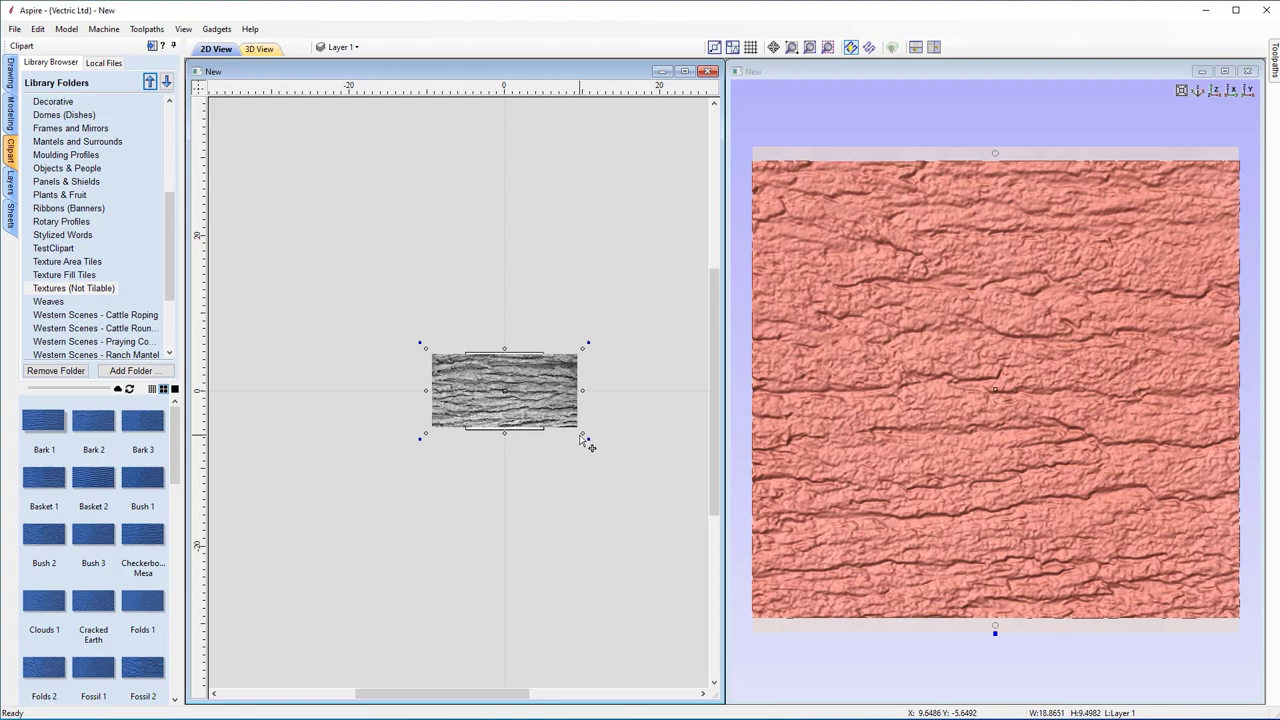
pyautogui.moveTo(581, 432); pyautogui.dragTo(505, 390)
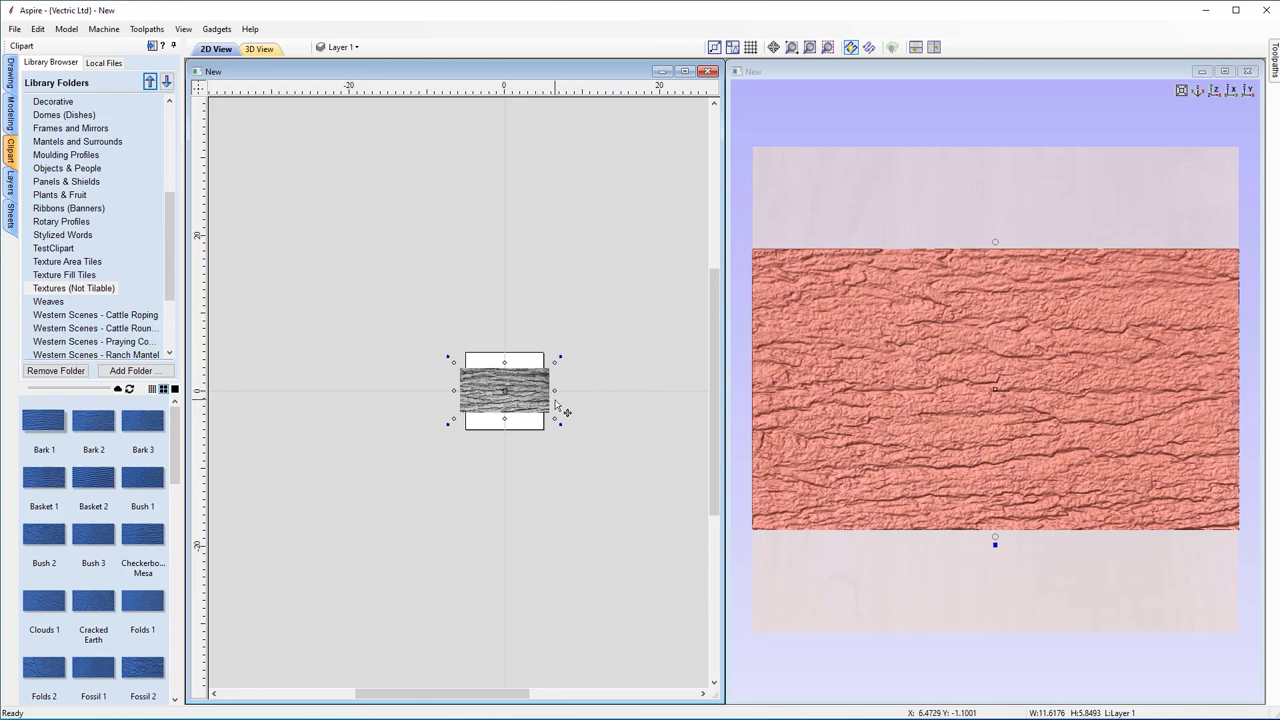
pyautogui.scroll(3, 553, 407)
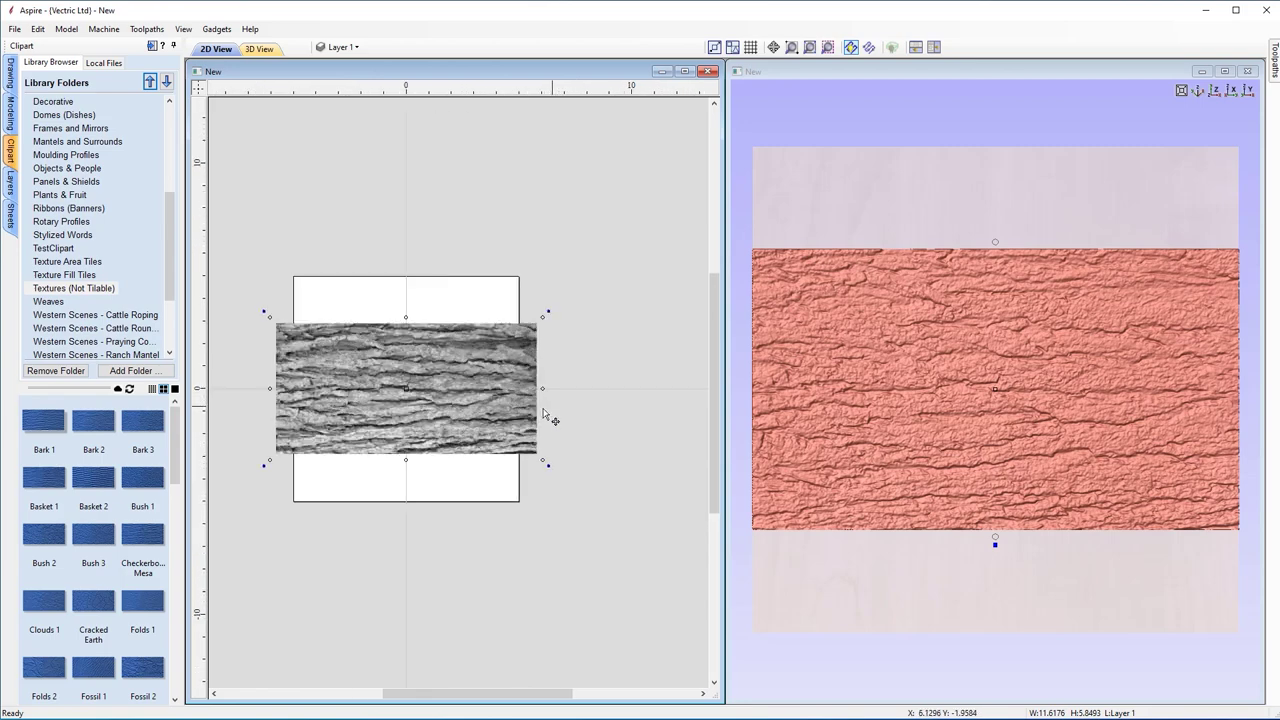
pyautogui.moveTo(502, 696); pyautogui.dragTo(490, 697)
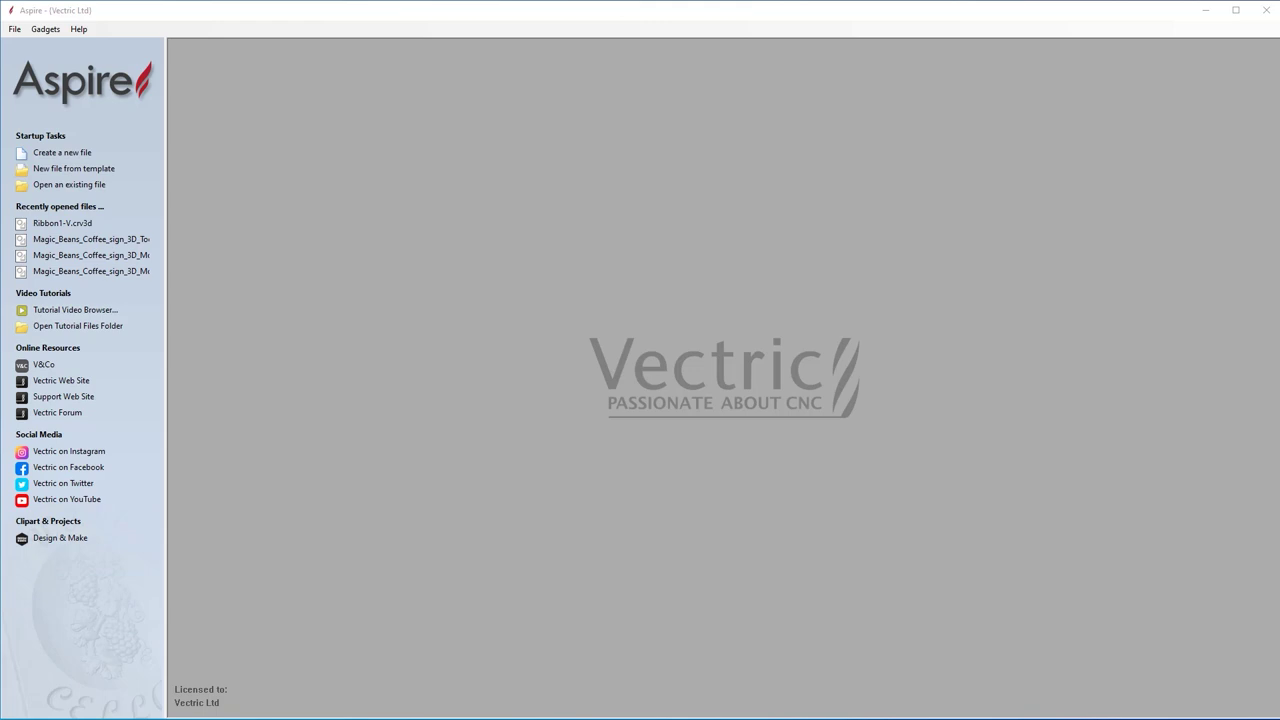
# Open the Ribbon1-V file from the Ribbons (Banners) clipart folder.
pyautogui.click(15, 29)
pyautogui.click(35, 71)
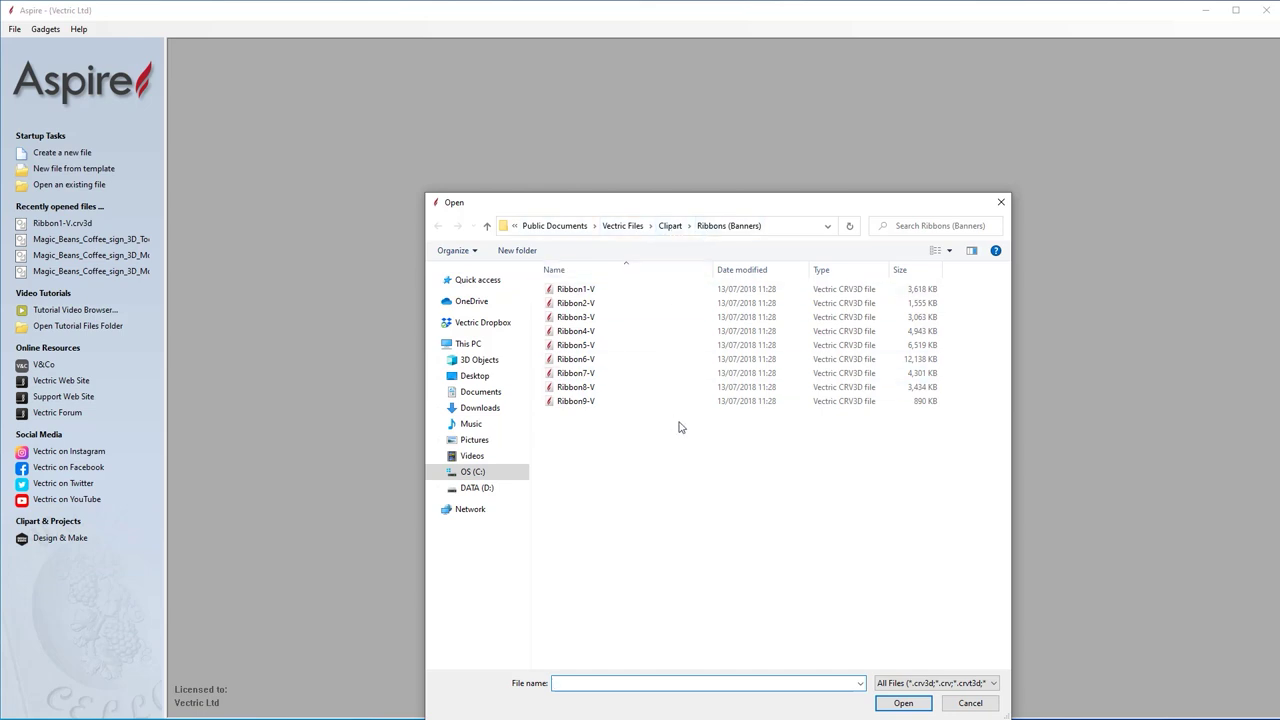
pyautogui.click(590, 291)
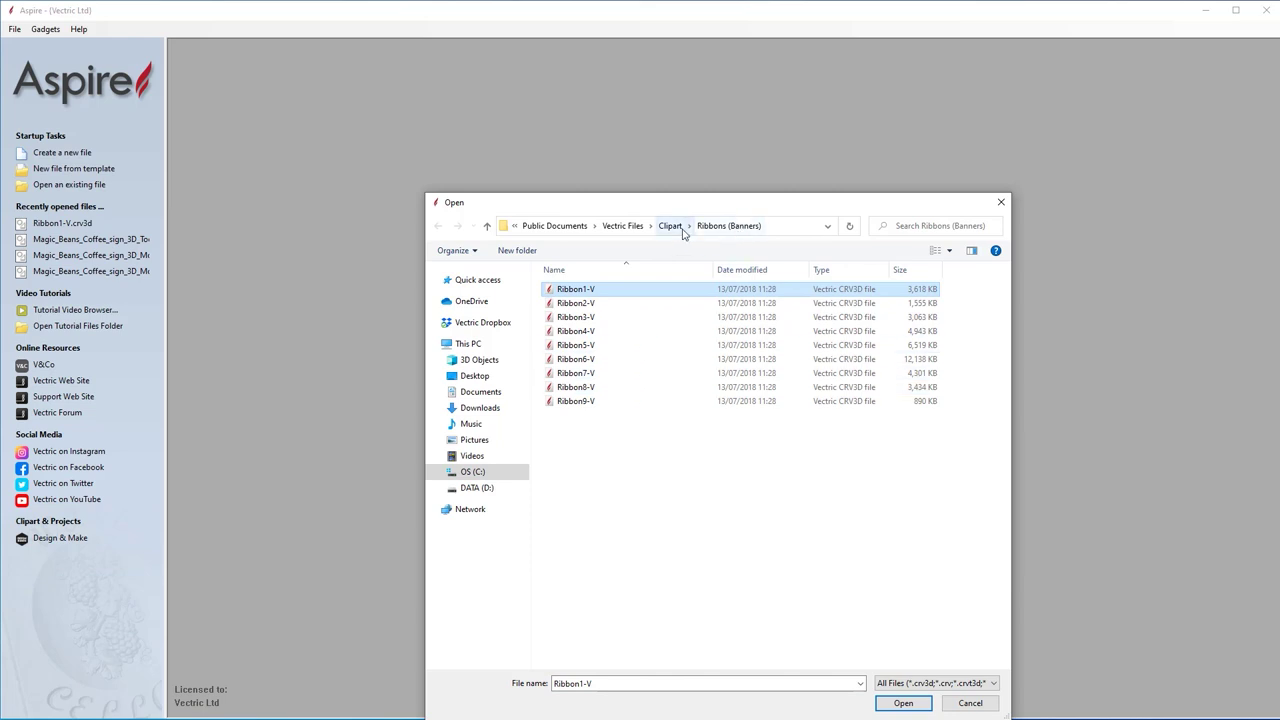
pyautogui.click(905, 706)
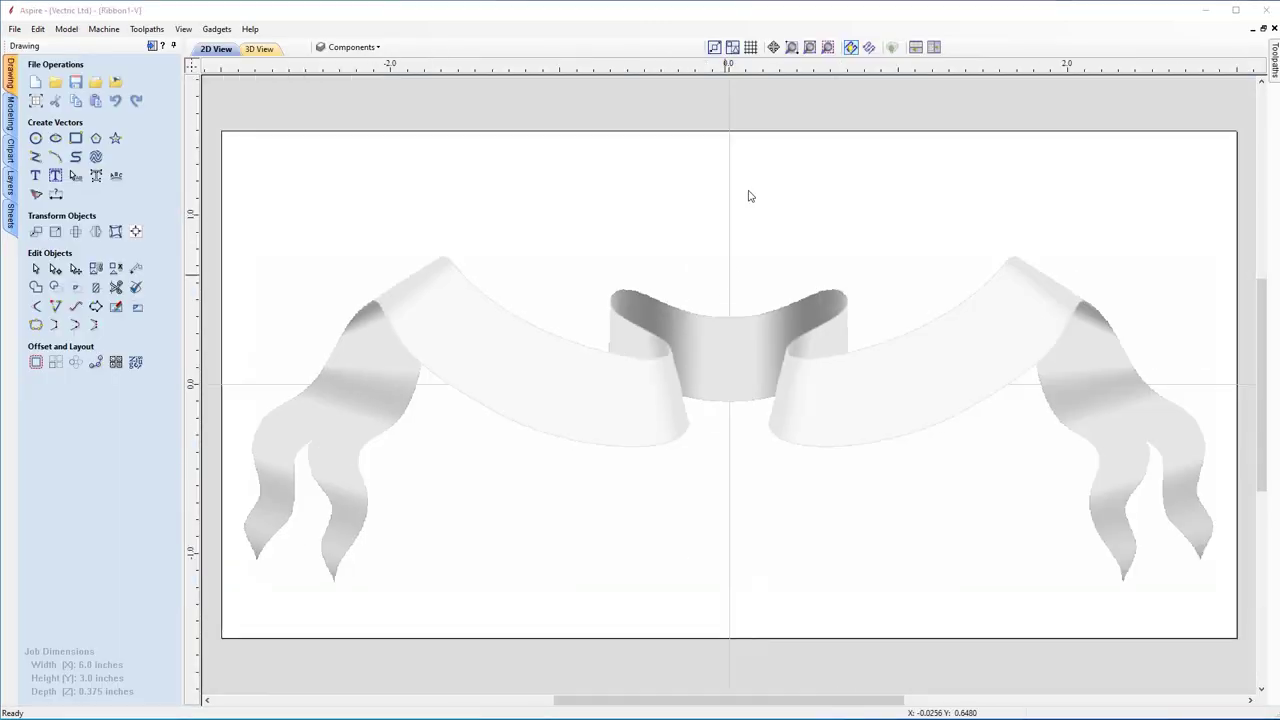
# Tile the 2D and 3D views one above the other, inspect the ribbon in 3D, and return to the straight-down Z view.
pyautogui.click(914, 49)
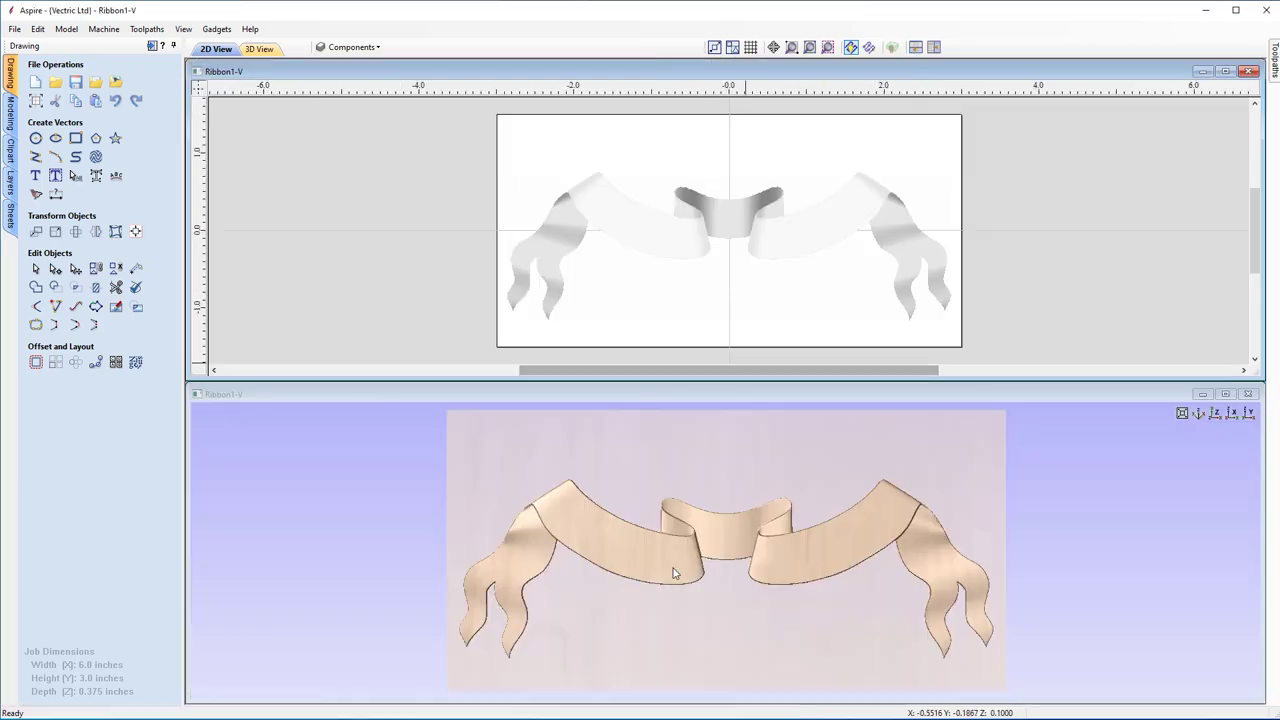
pyautogui.moveTo(749, 590); pyautogui.dragTo(660, 603)
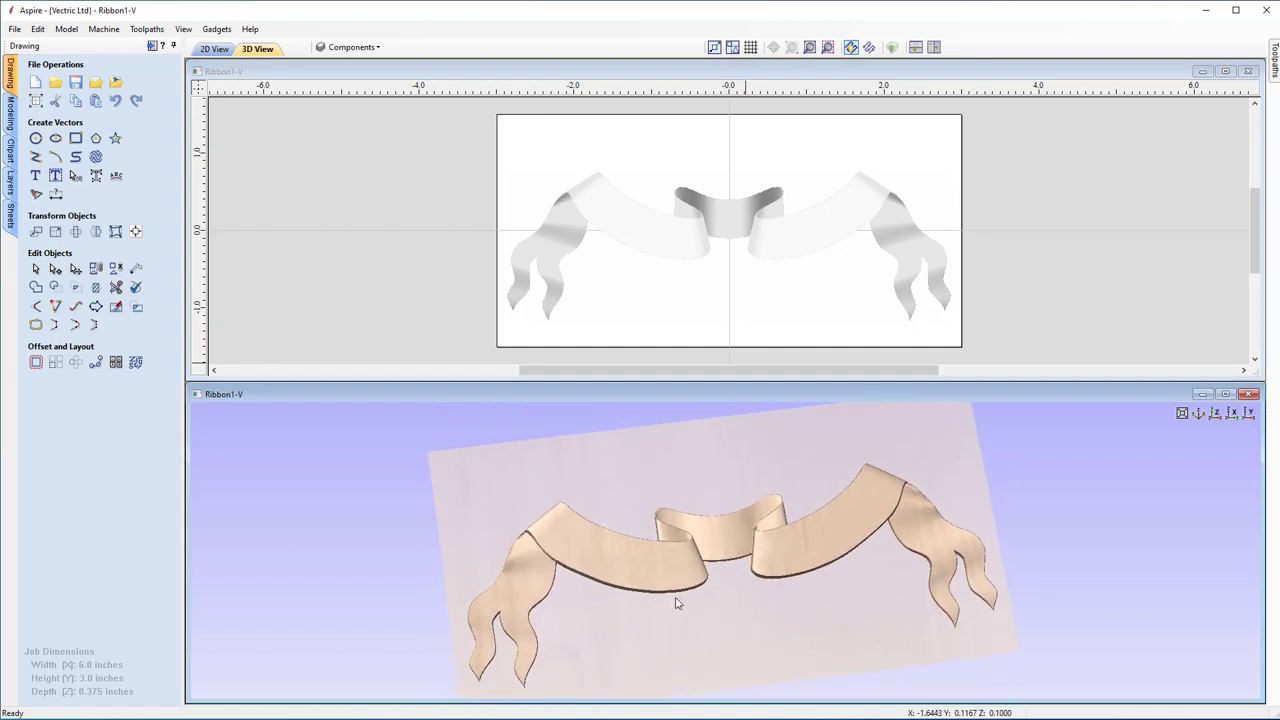
pyautogui.moveTo(849, 583); pyautogui.dragTo(695, 600)
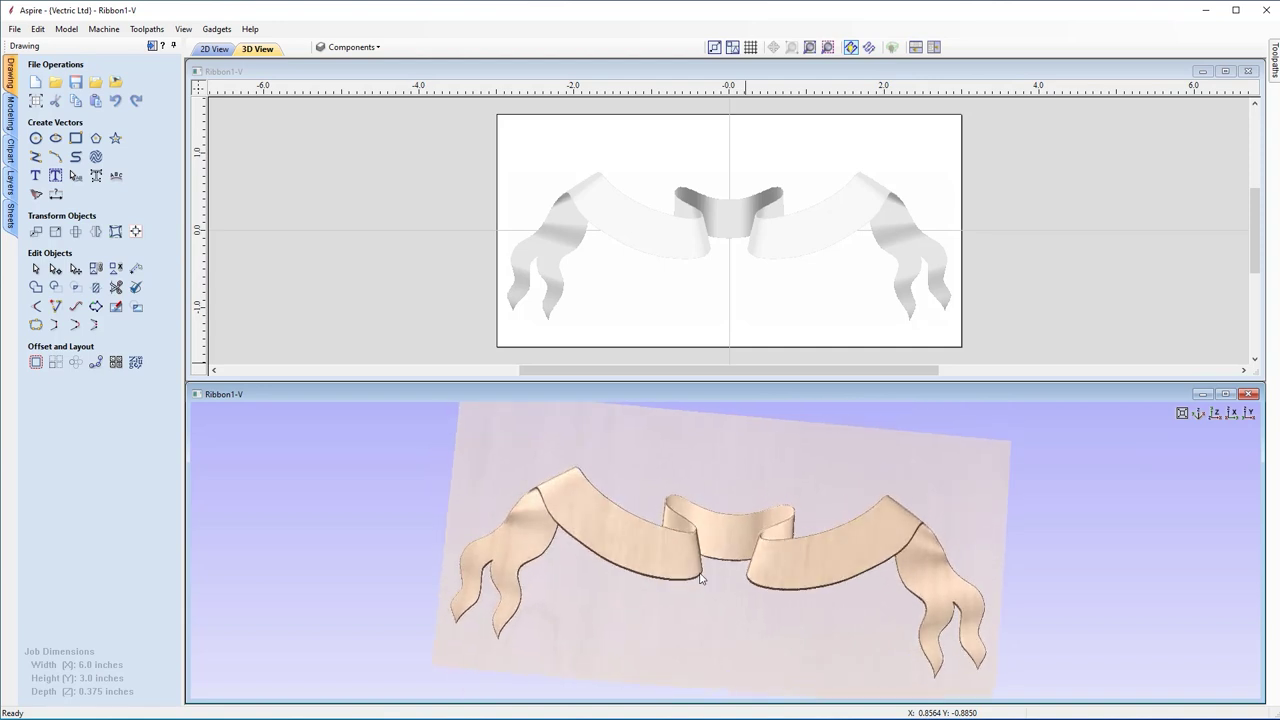
pyautogui.click(1216, 413)
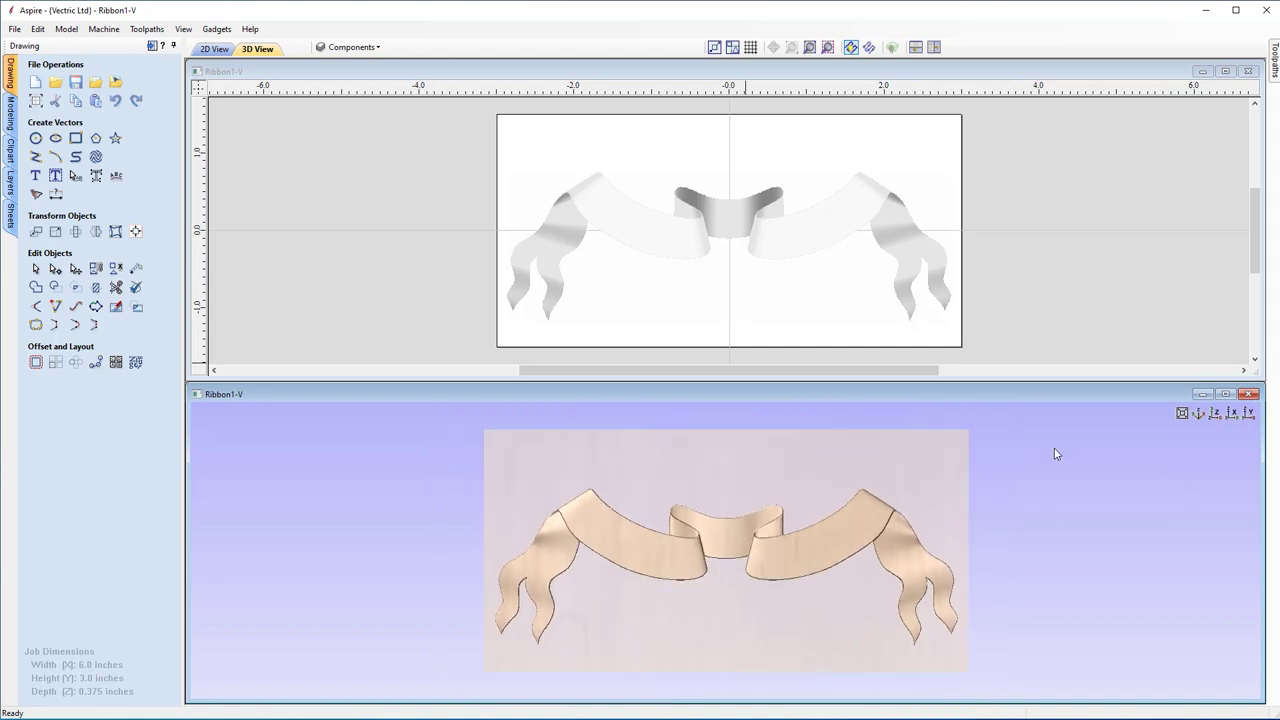
# Collapse the ribbon parts in the component tree, hide Ribbon 1 Group- Baked and show Ribbon Parts Safe instead.
pyautogui.click(11, 124)
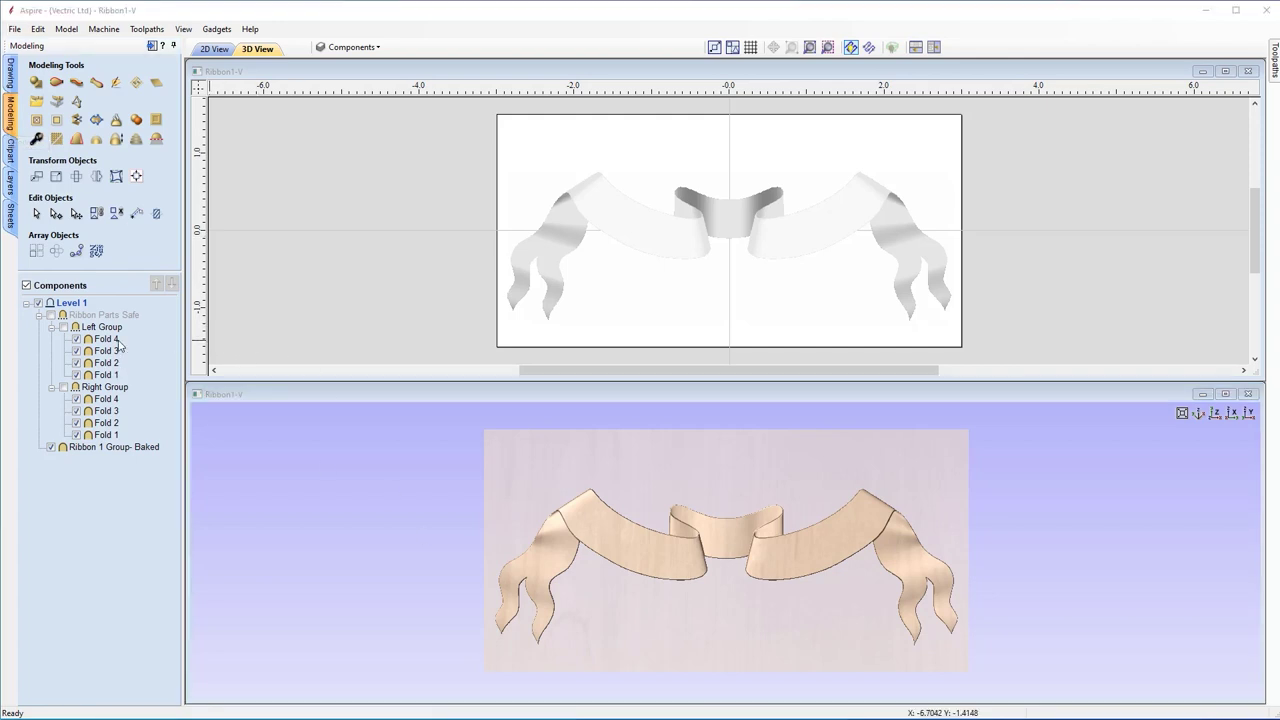
pyautogui.click(52, 327)
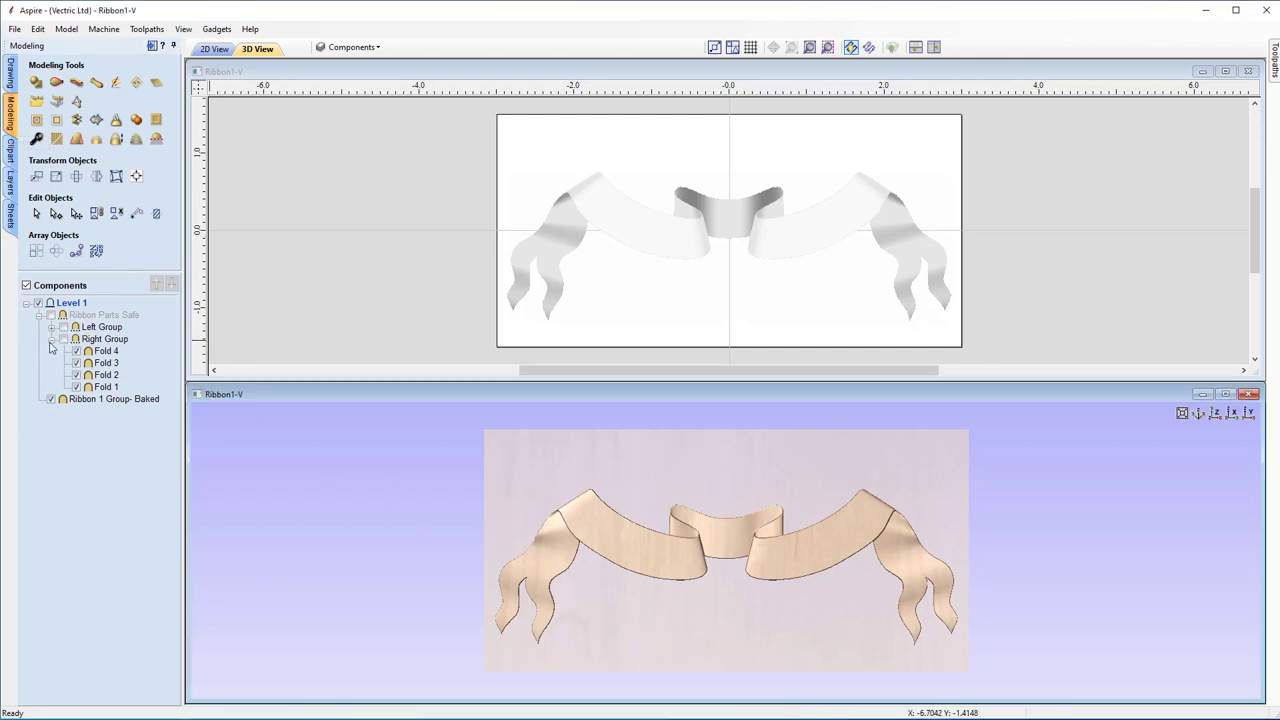
pyautogui.click(39, 315)
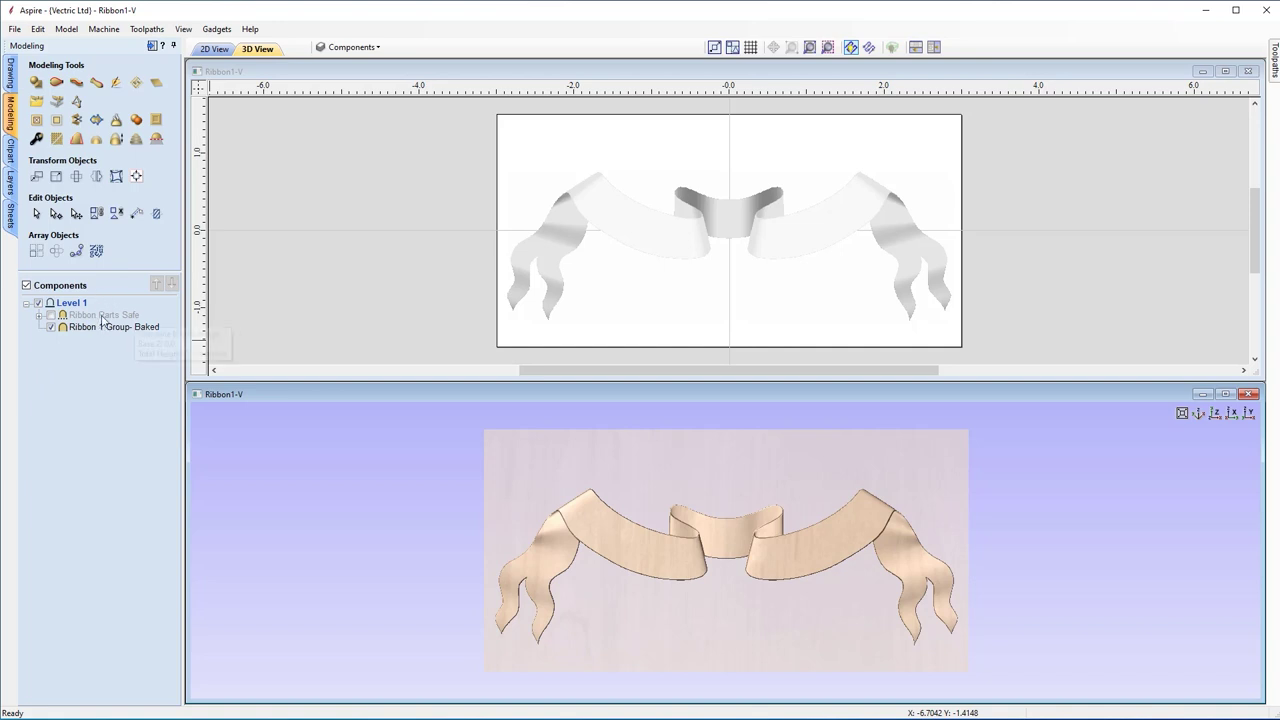
pyautogui.moveTo(100, 319)
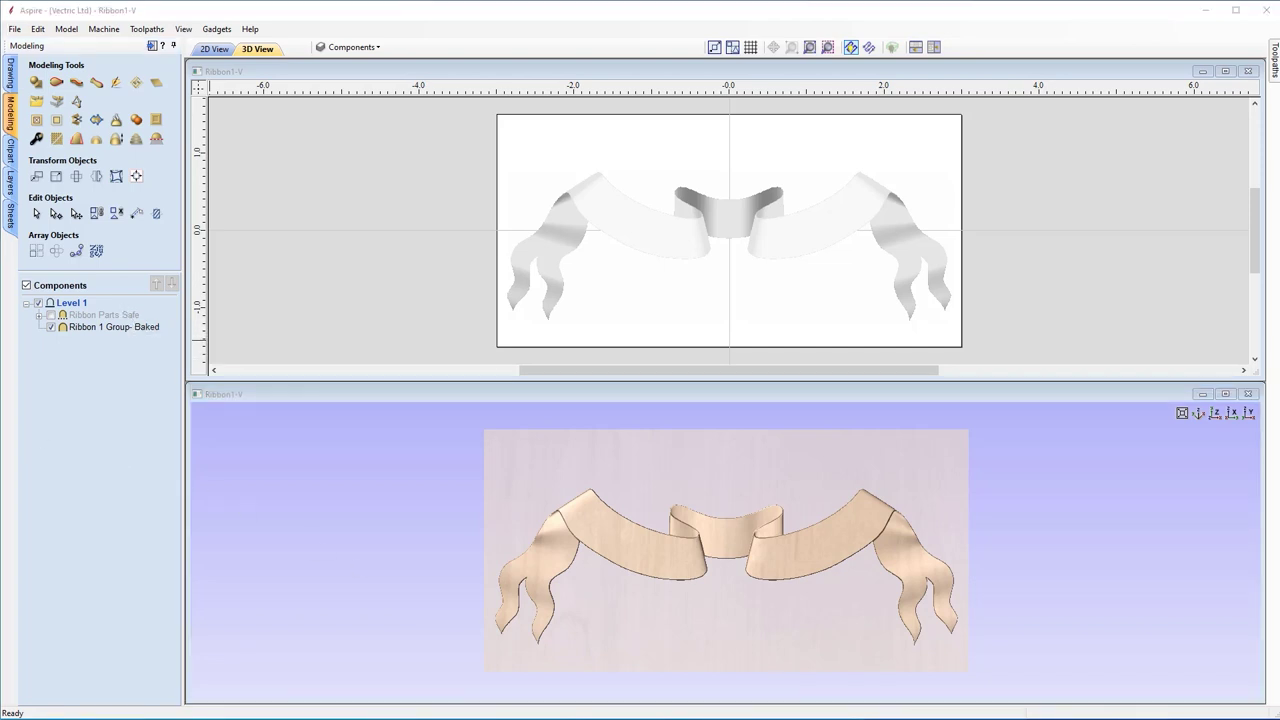
pyautogui.click(51, 327)
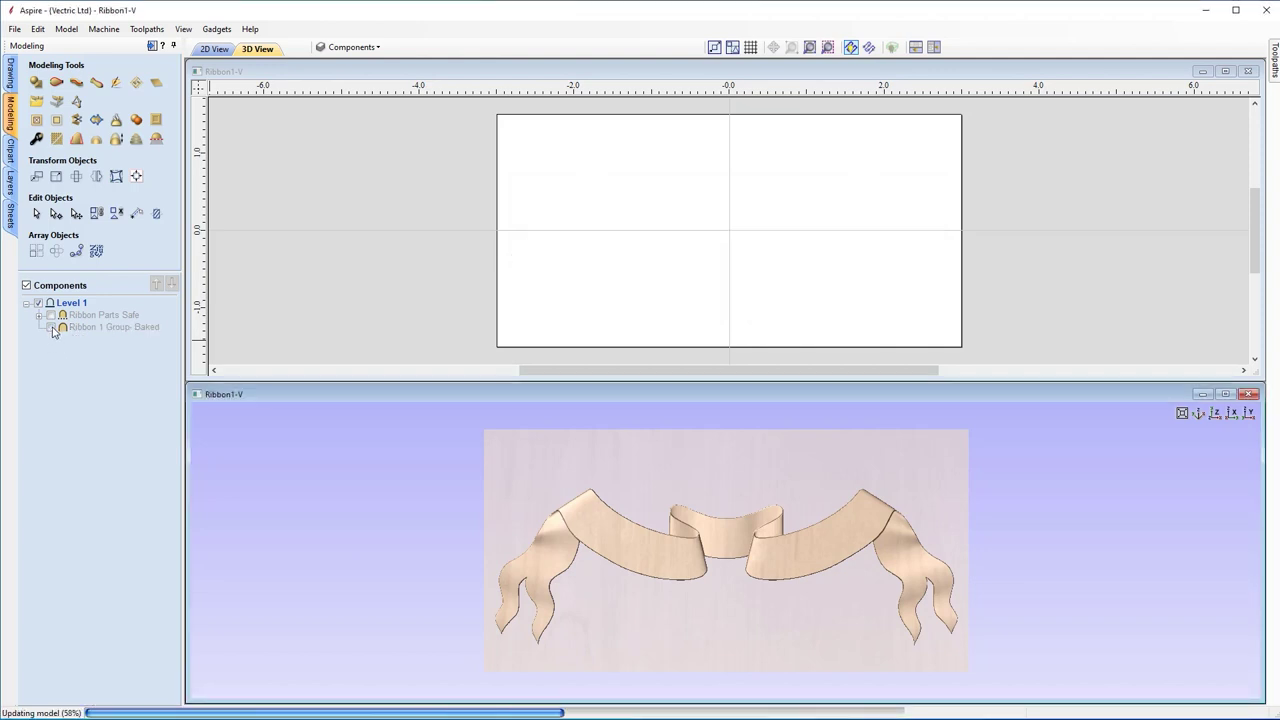
pyautogui.click(51, 315)
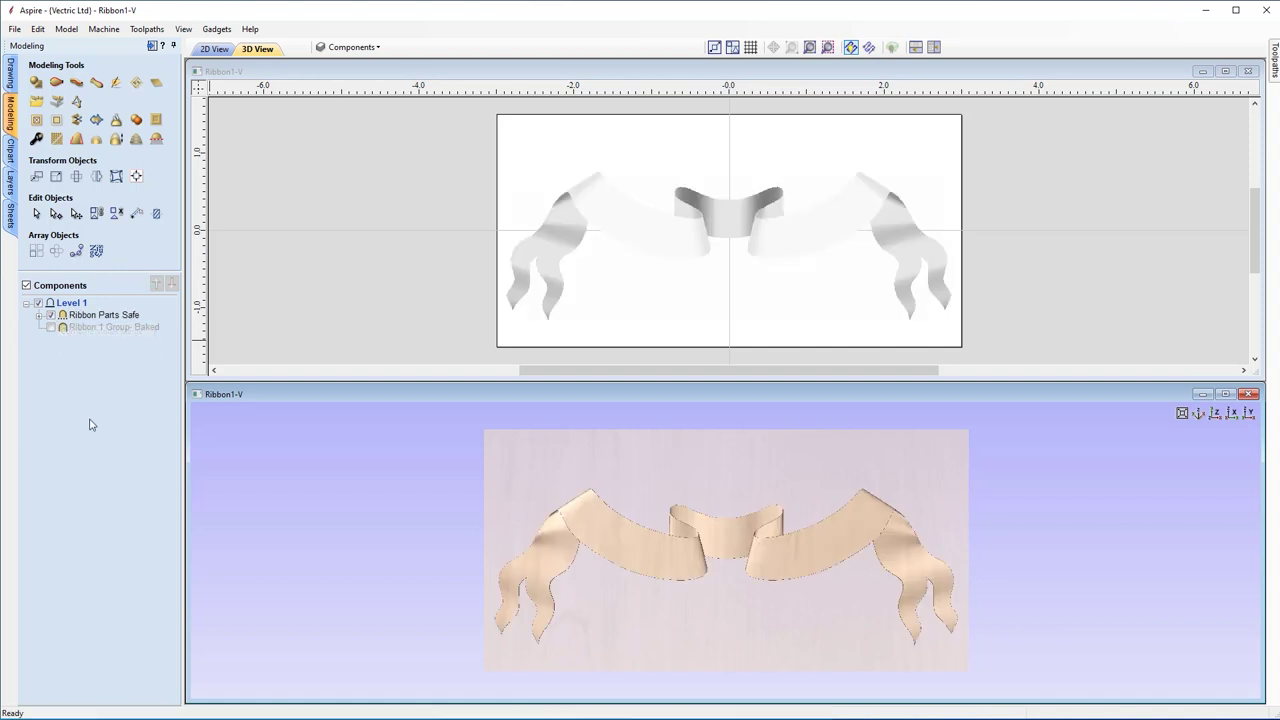
# Ungroup Ribbon Parts Safe into its Left Group and Right Group, and collapse the Right Group in the component tree.
pyautogui.rightClick(121, 316)
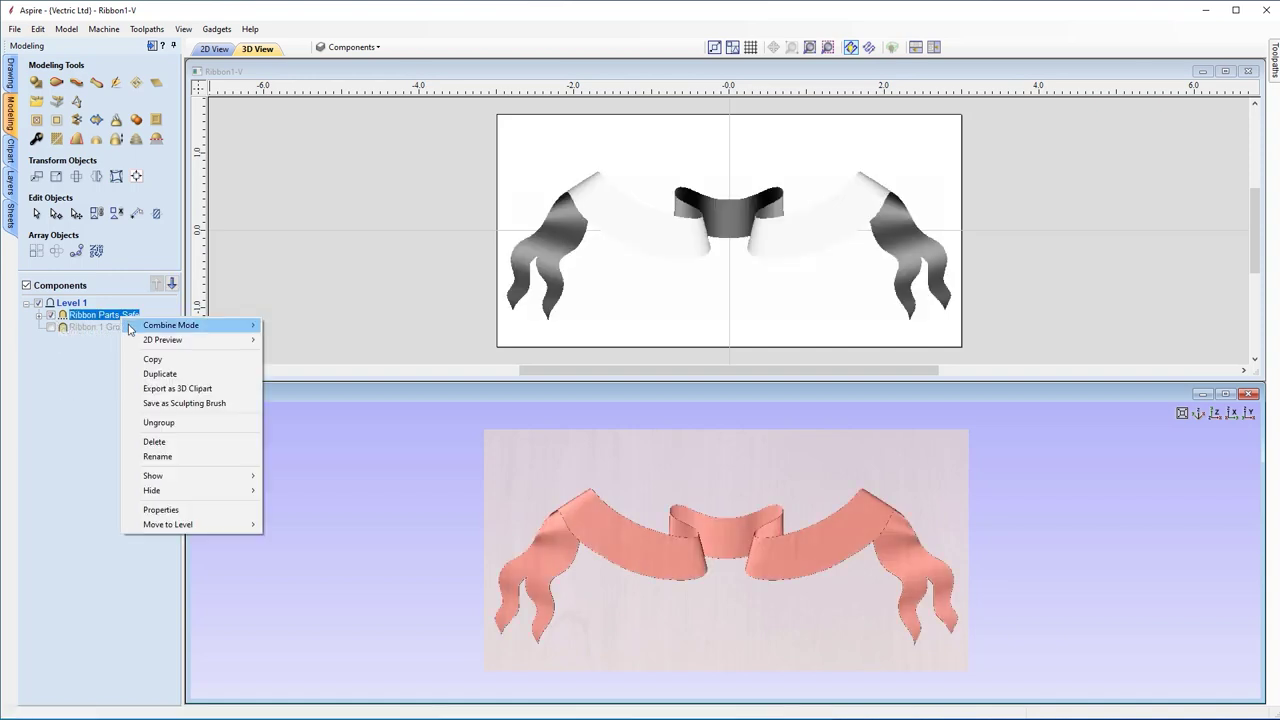
pyautogui.click(170, 425)
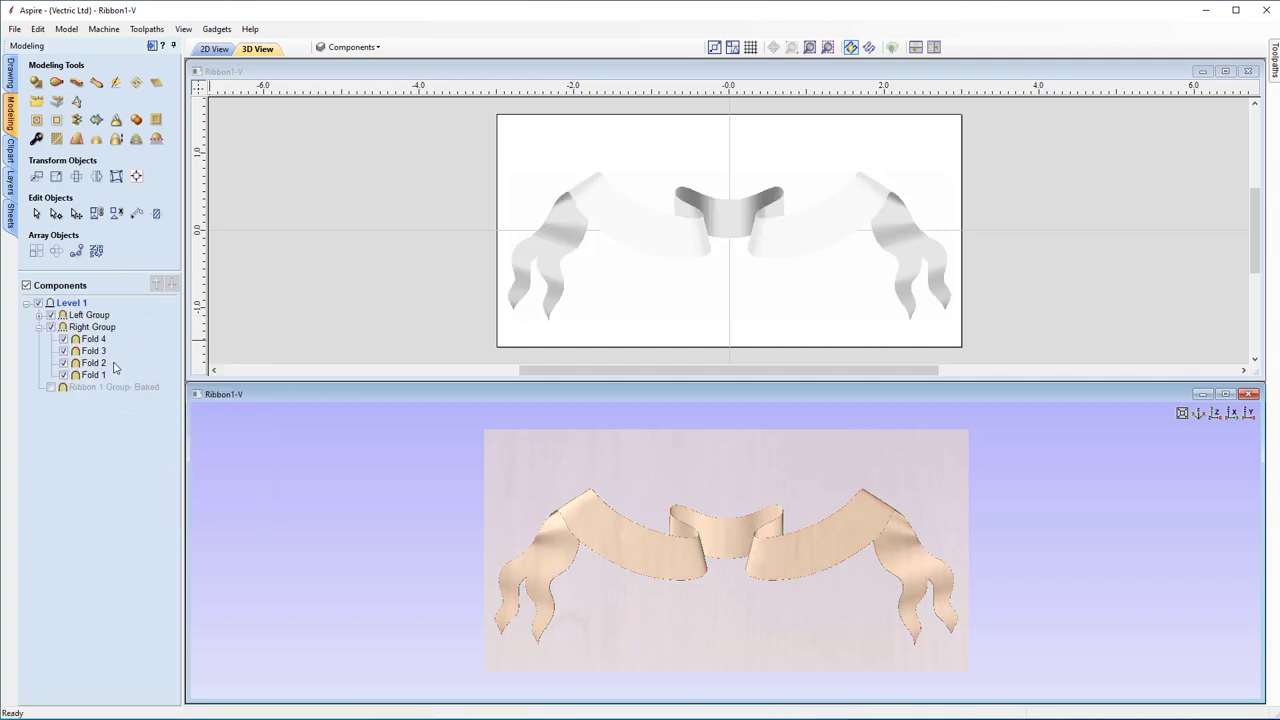
pyautogui.click(38, 327)
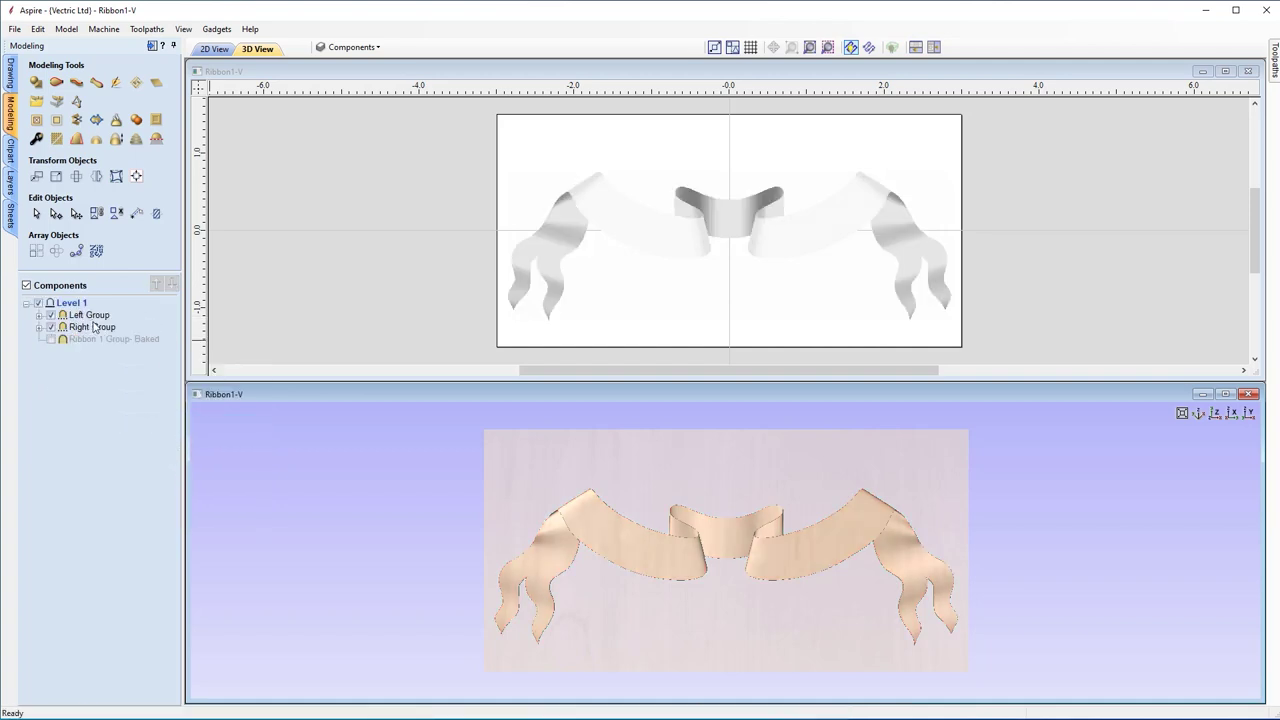
# Highlight the Right Group and toggle the visibility of the Left Group and Right Group to examine each half of the ribbon.
pyautogui.click(96, 329)
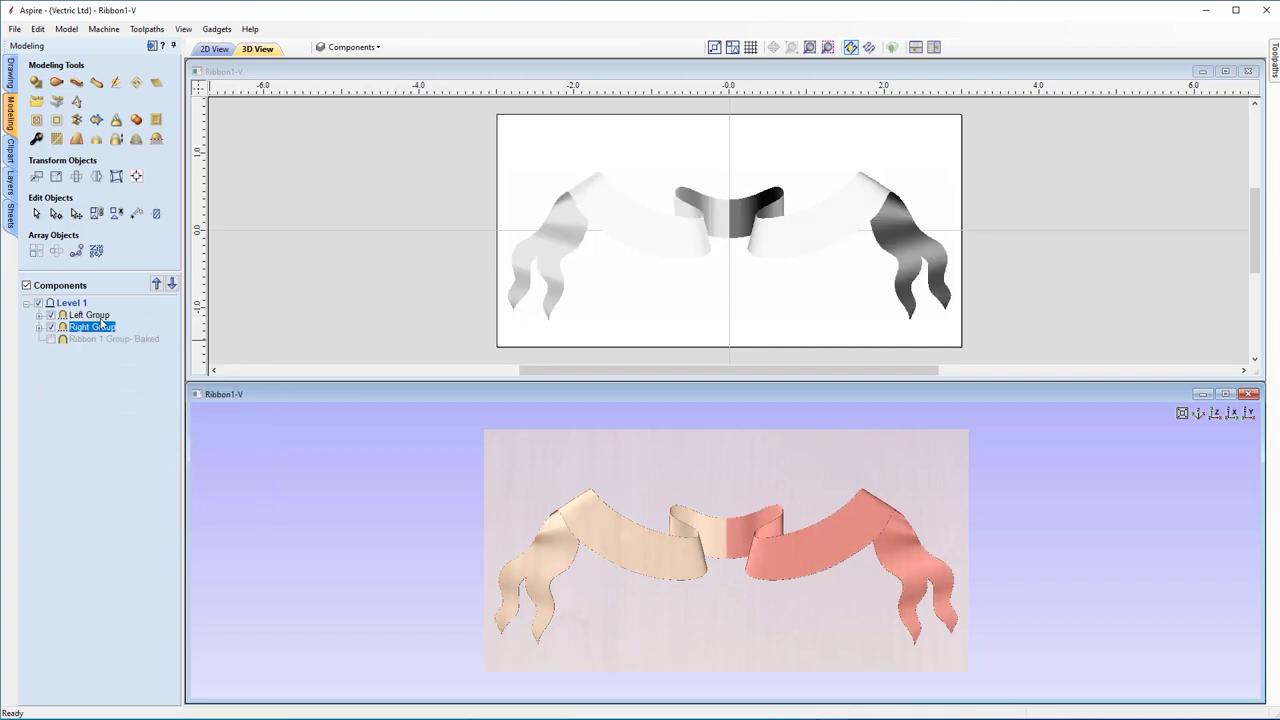
pyautogui.click(51, 315)
pyautogui.click(51, 327)
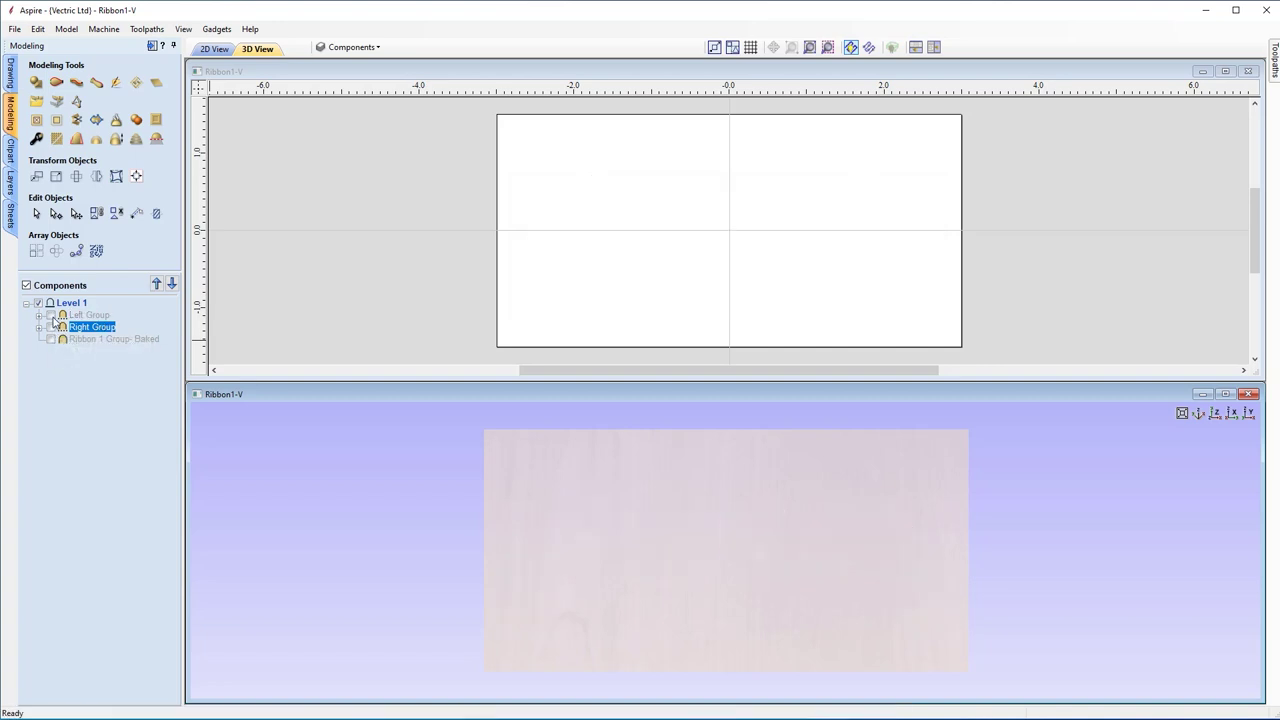
pyautogui.click(51, 315)
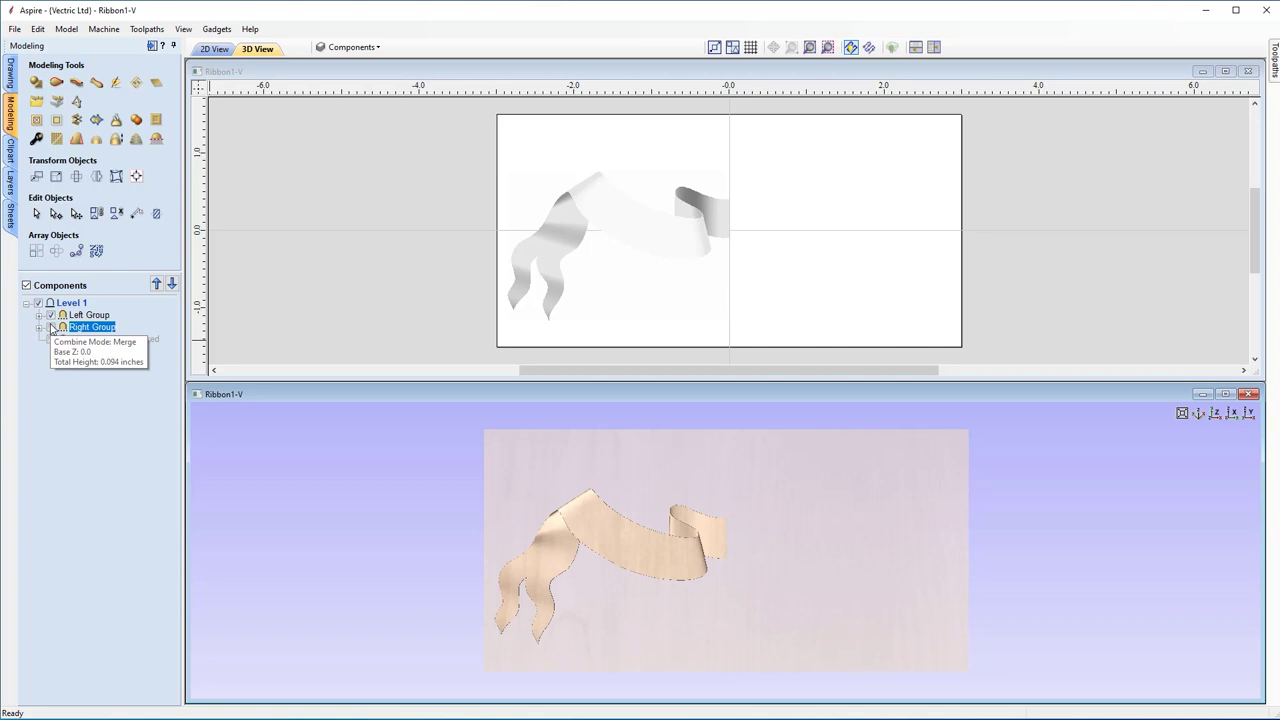
pyautogui.click(51, 327)
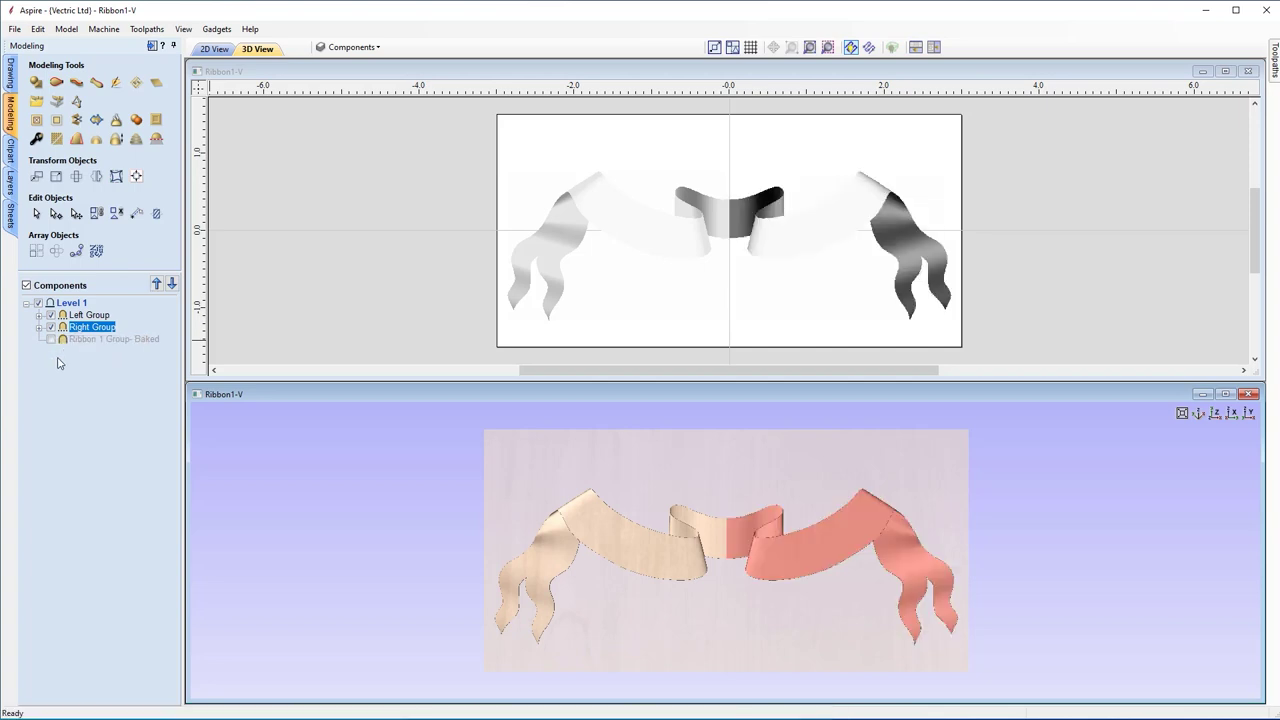
# Ungroup the Right Group into its individual Fold 1 to Fold 4 components.
pyautogui.click(39, 327)
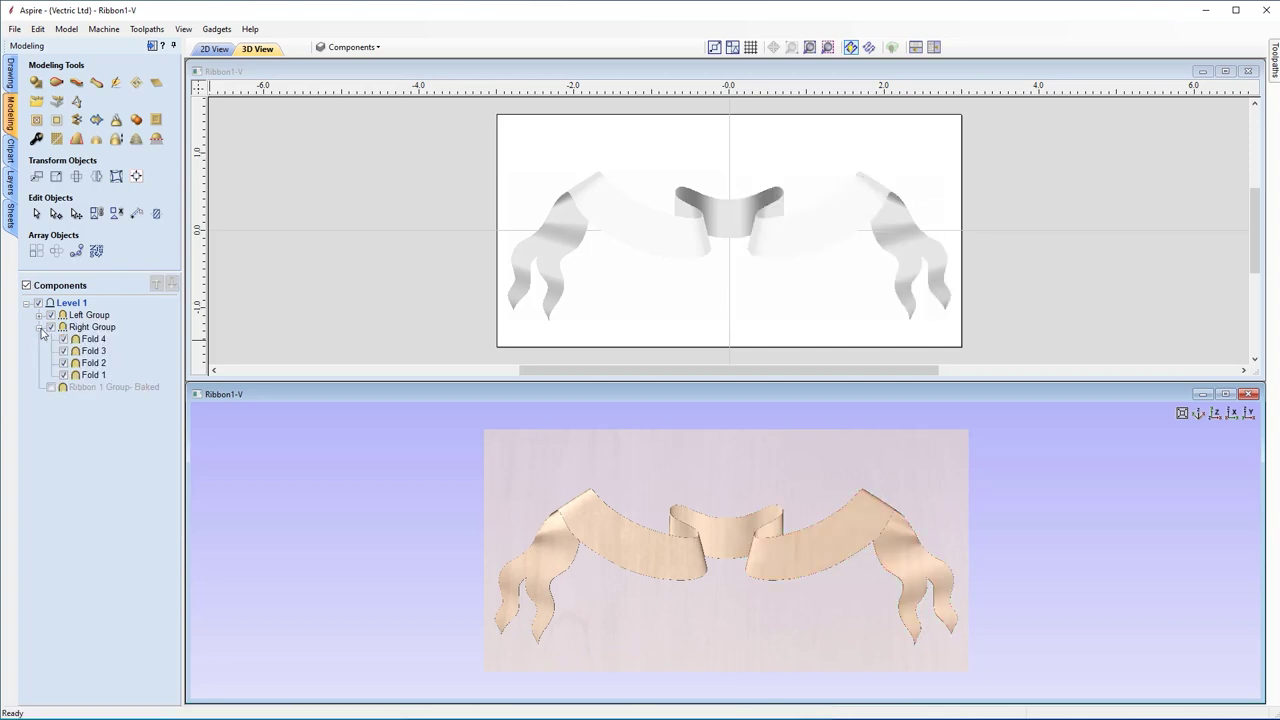
pyautogui.click(95, 339)
pyautogui.rightClick(91, 328)
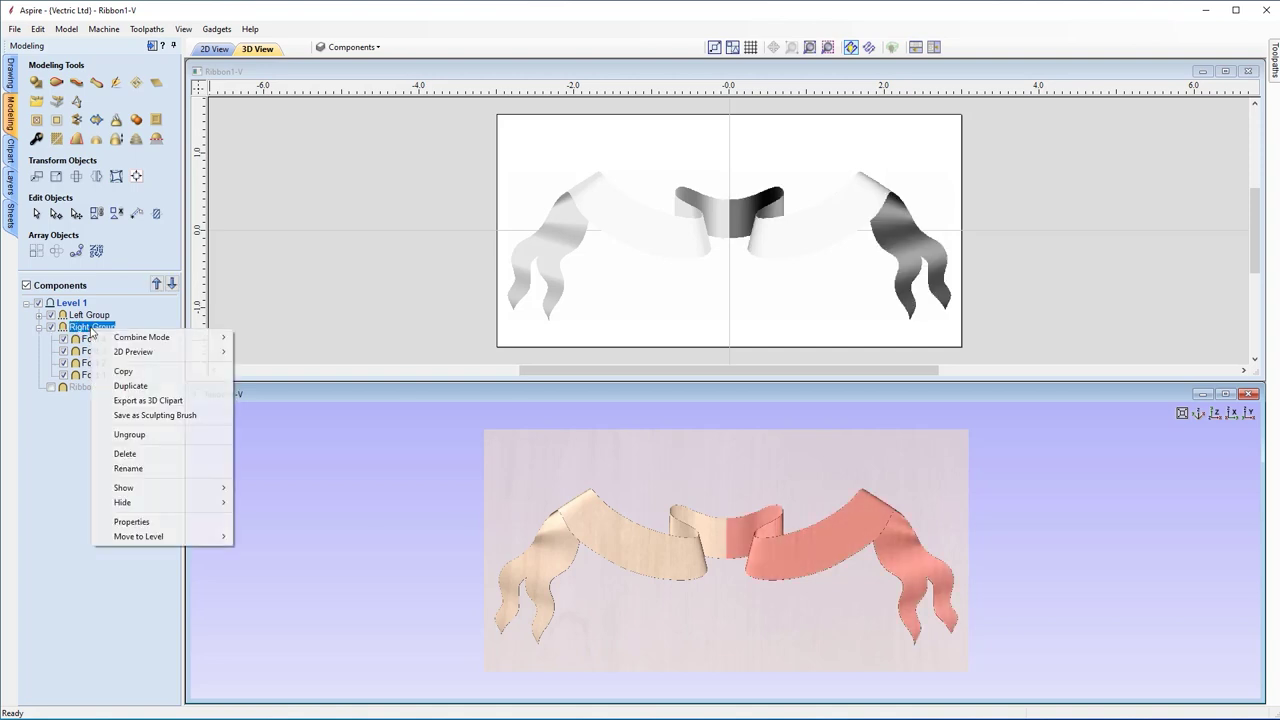
pyautogui.click(129, 435)
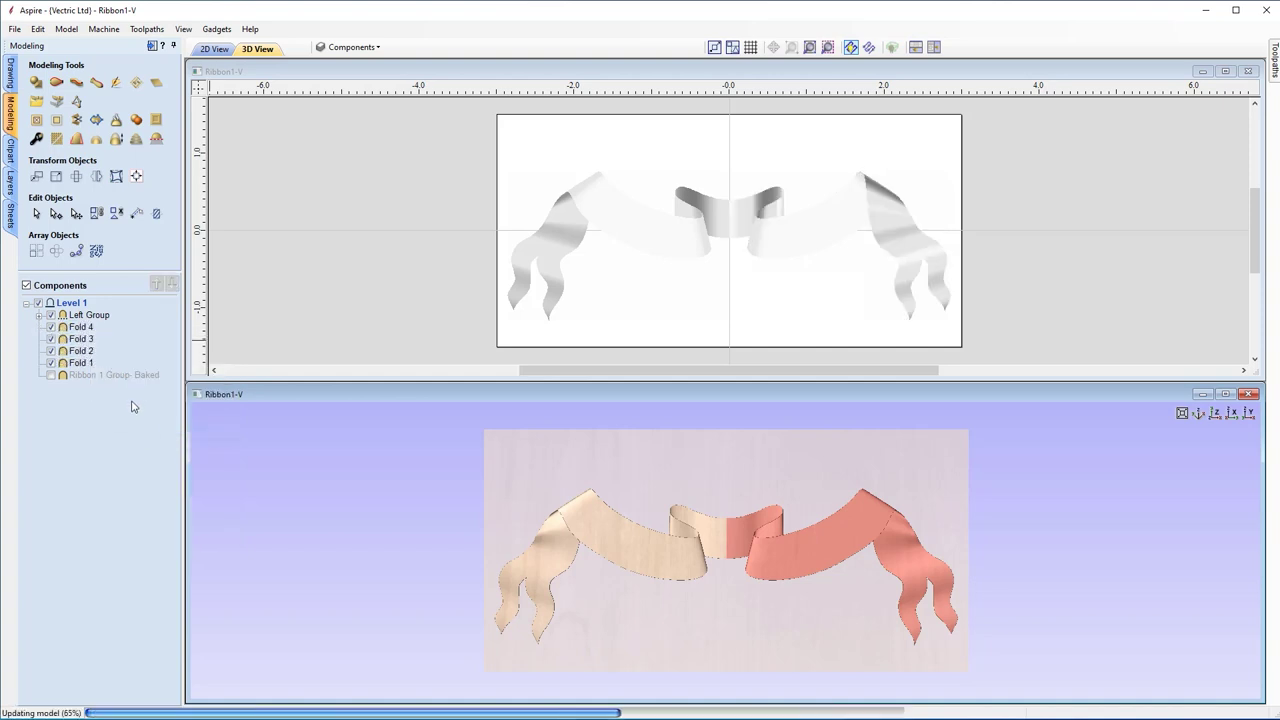
# Select Fold 1 to Fold 4 individually to examine which part of the ribbon each component forms.
pyautogui.click(82, 333)
pyautogui.click(86, 340)
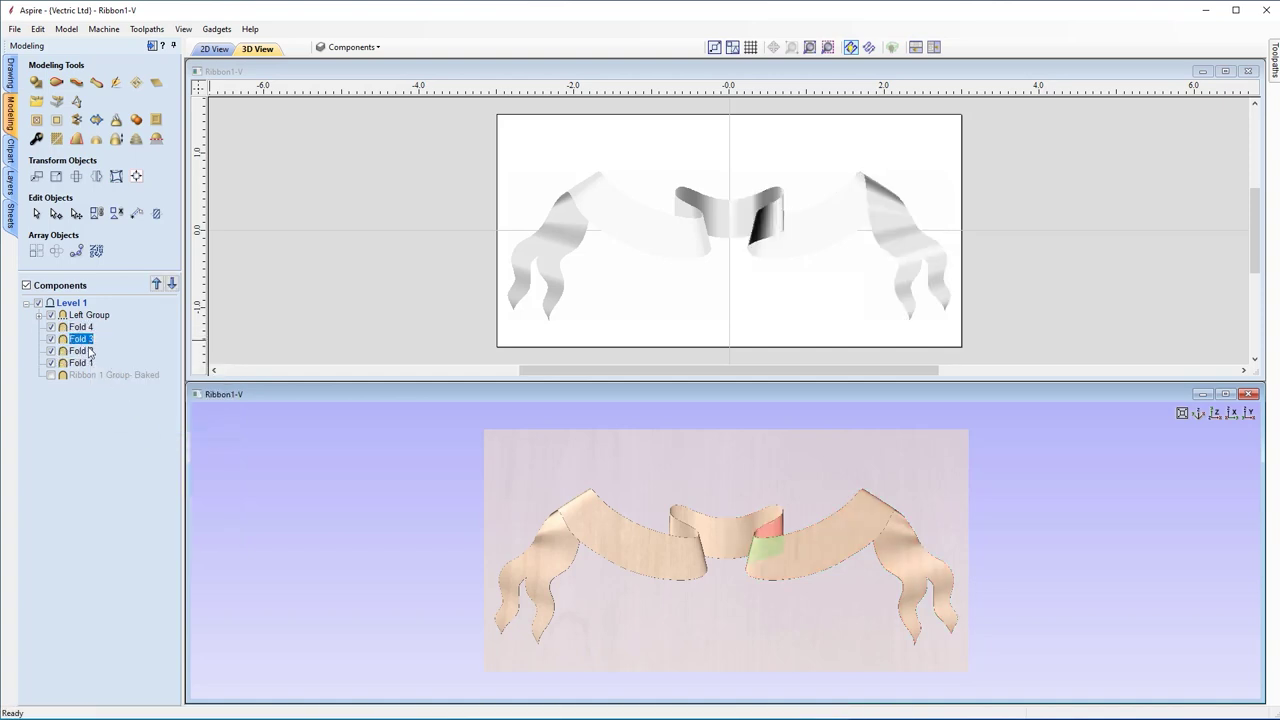
pyautogui.click(88, 352)
pyautogui.click(86, 364)
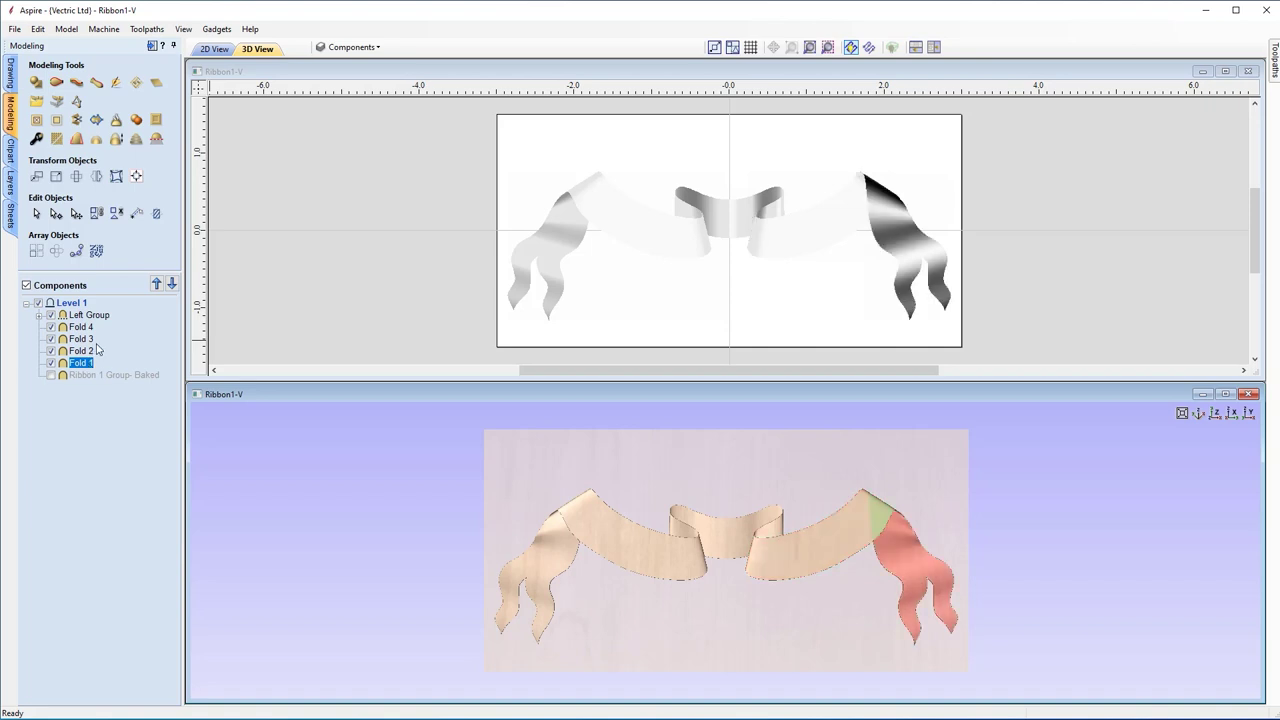
pyautogui.click(80, 351)
pyautogui.click(80, 339)
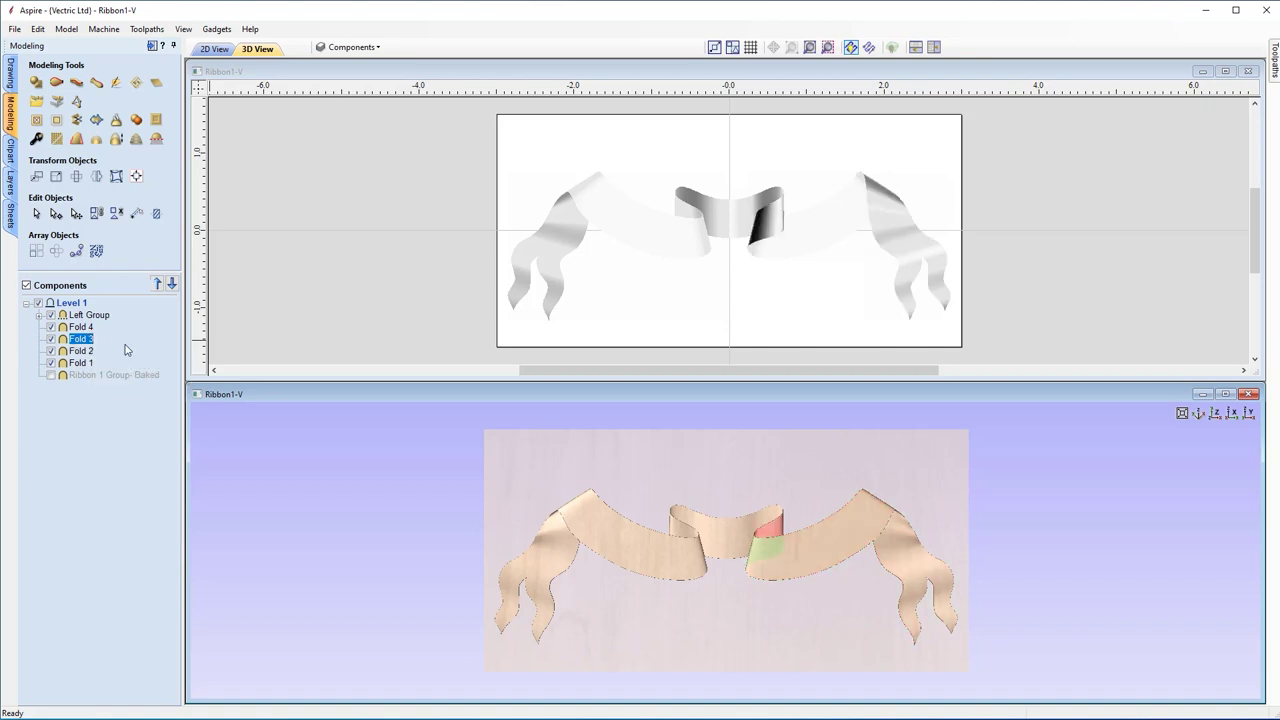
pyautogui.click(80, 327)
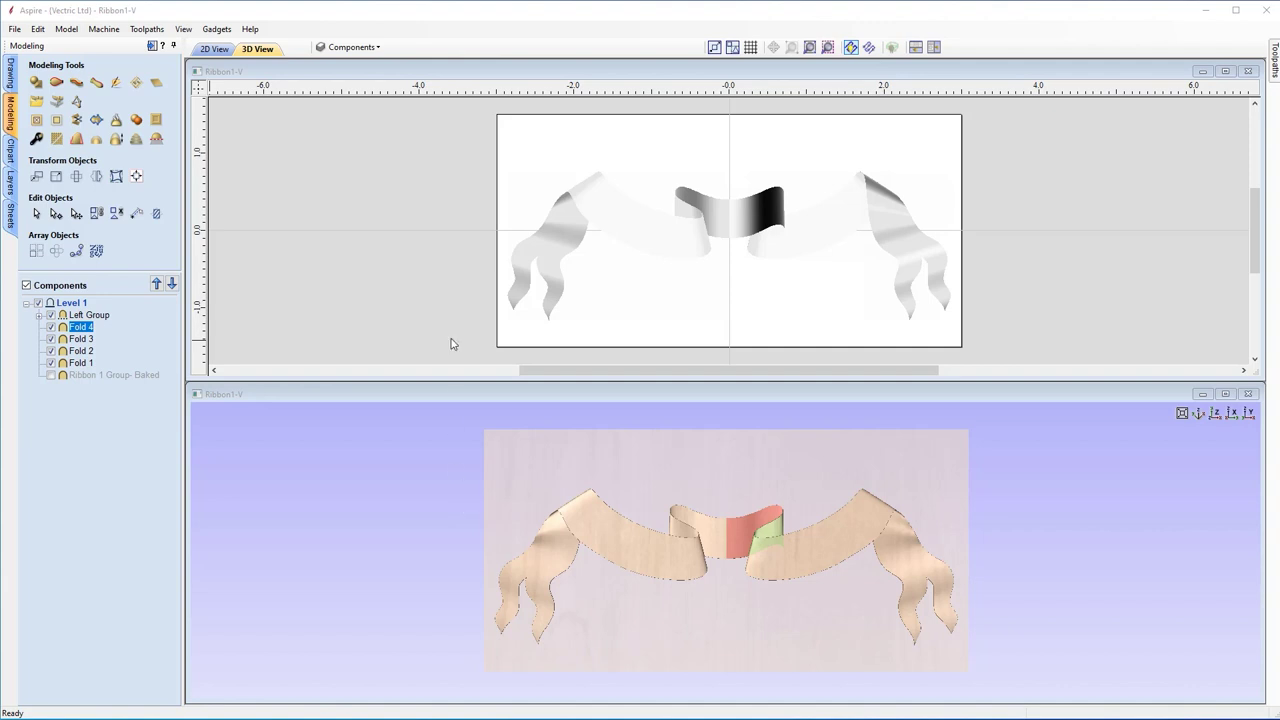
# Show the Sweep Vectors and Outline Vectors layers to examine the ribbon's construction lines, and hide Sweep Vectors again.
pyautogui.click(379, 48)
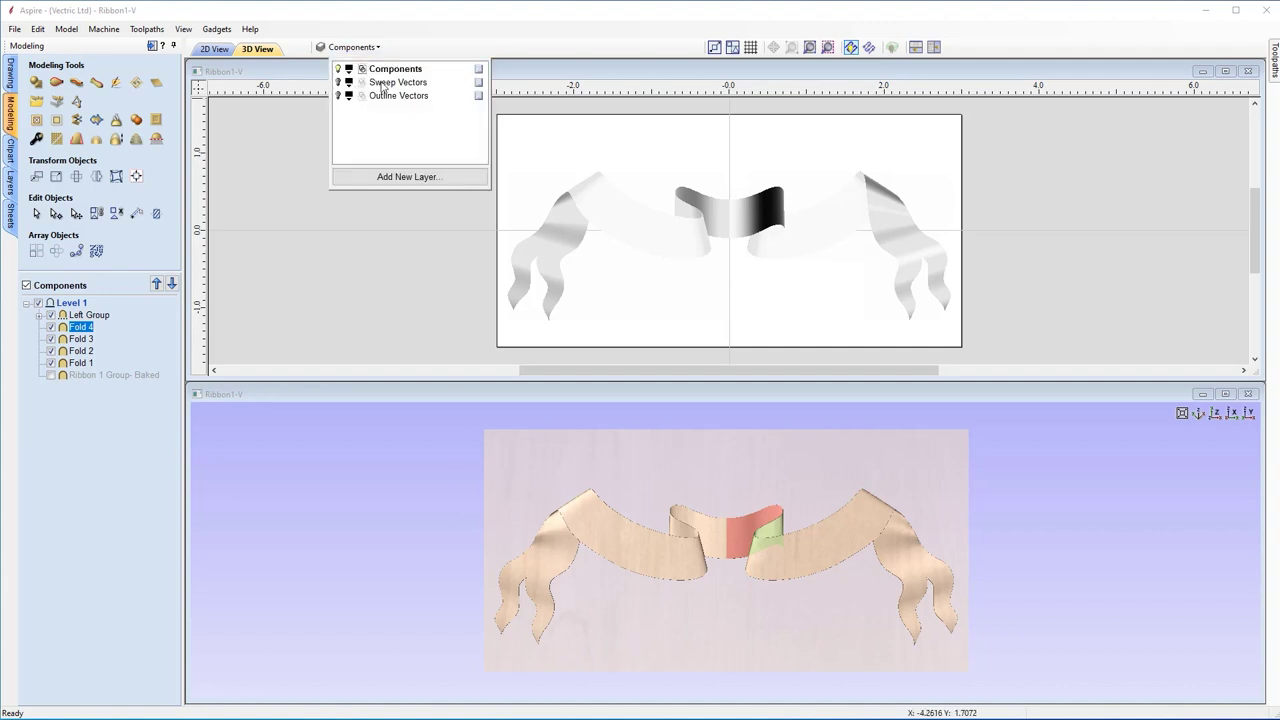
pyautogui.click(339, 84)
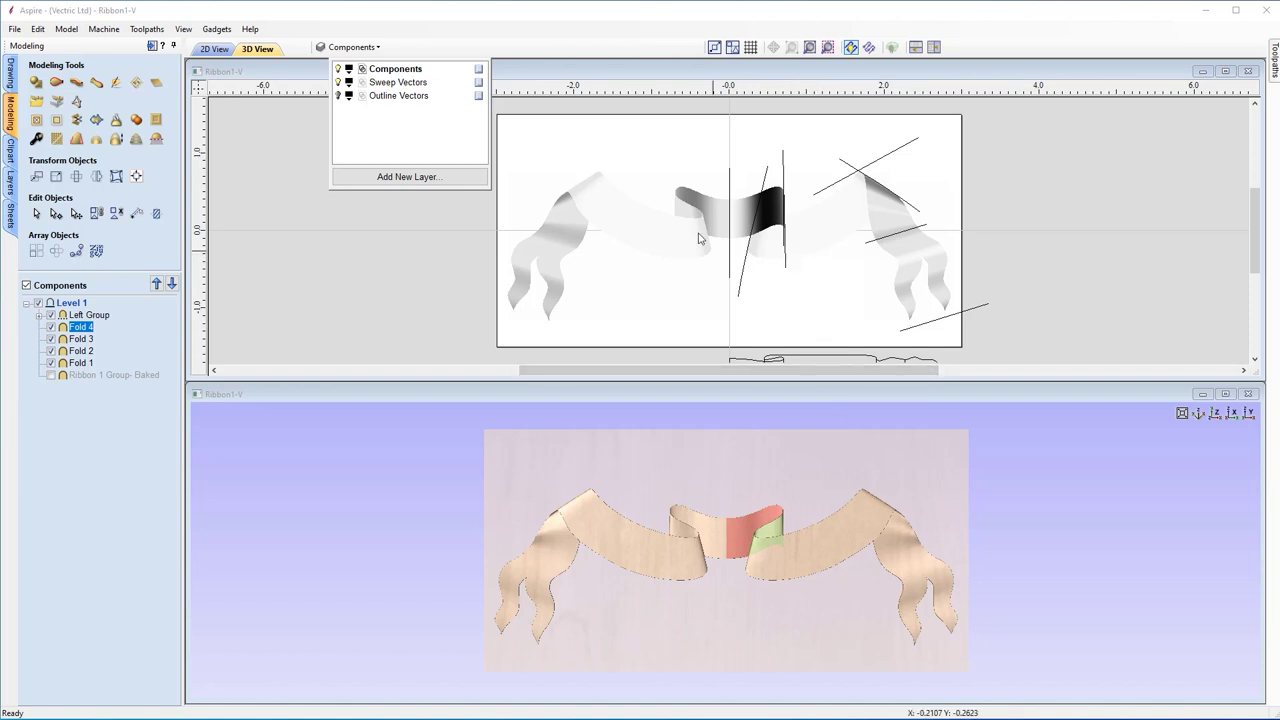
pyautogui.click(339, 96)
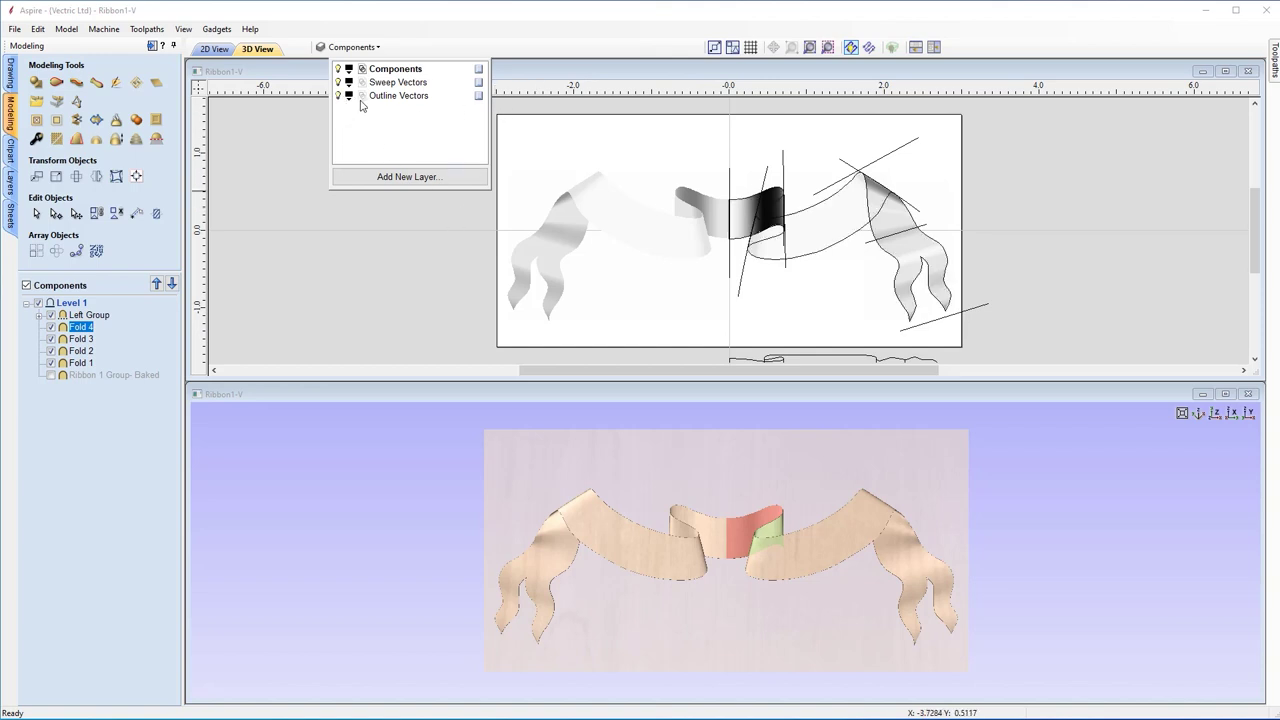
pyautogui.click(339, 84)
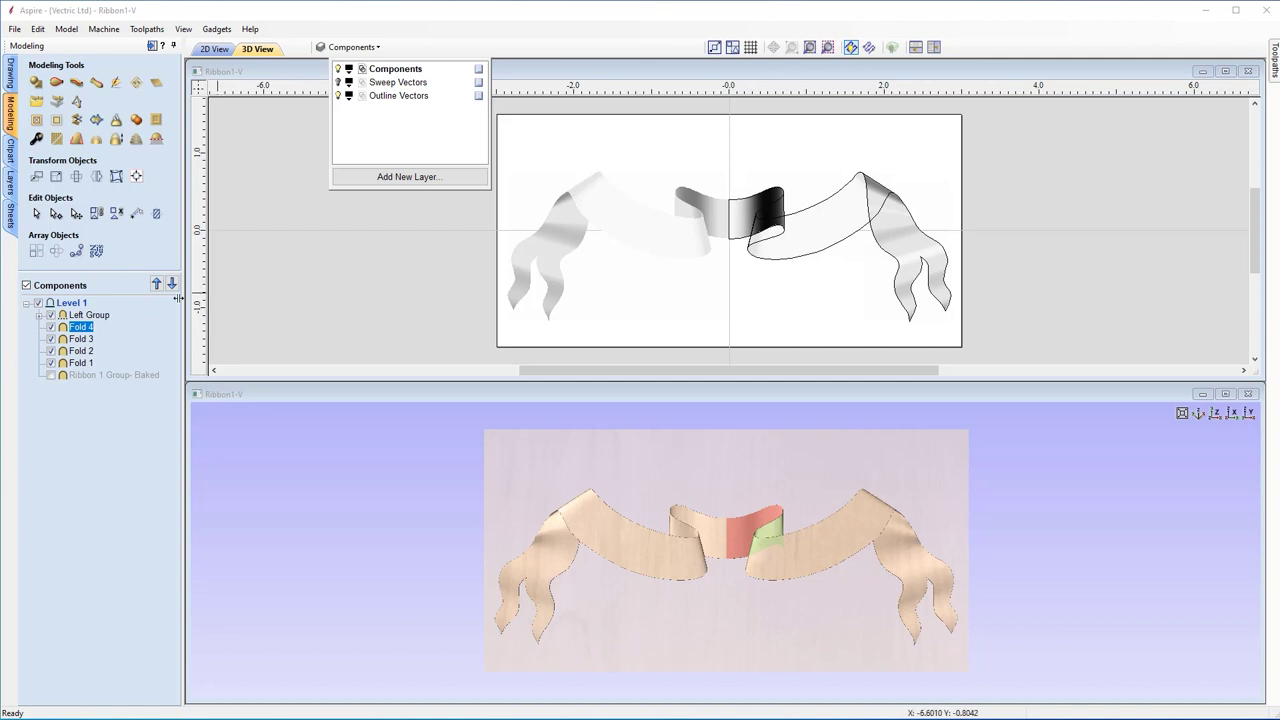
# Hide the Left Group and all four folds, show Ribbon 1 Group- Baked instead, and hide the Outline Vectors layer.
pyautogui.click(51, 318)
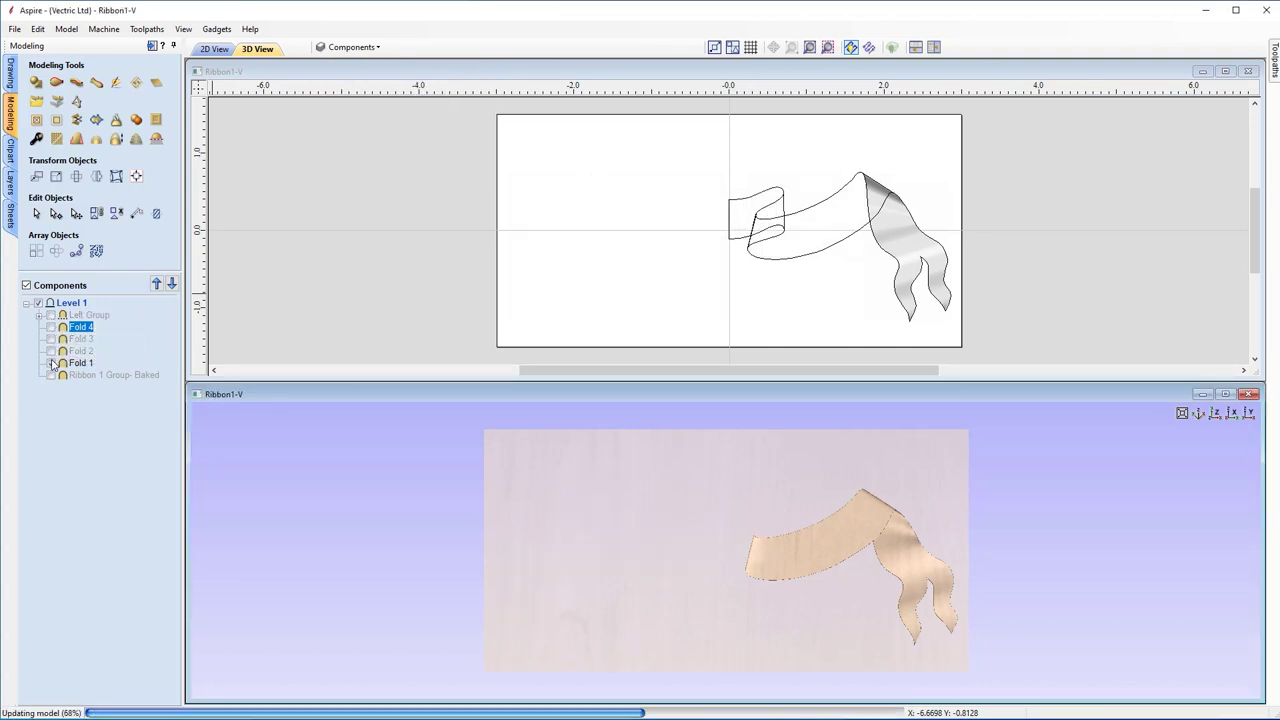
pyautogui.click(51, 376)
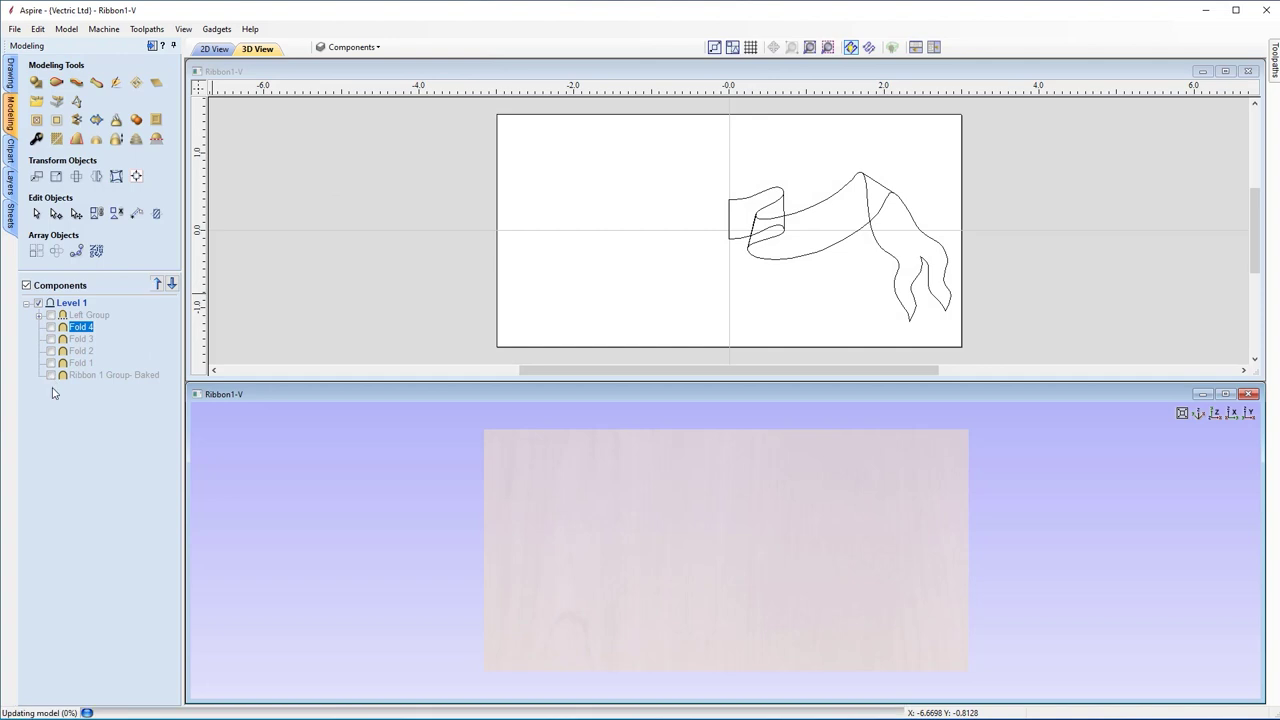
pyautogui.click(350, 47)
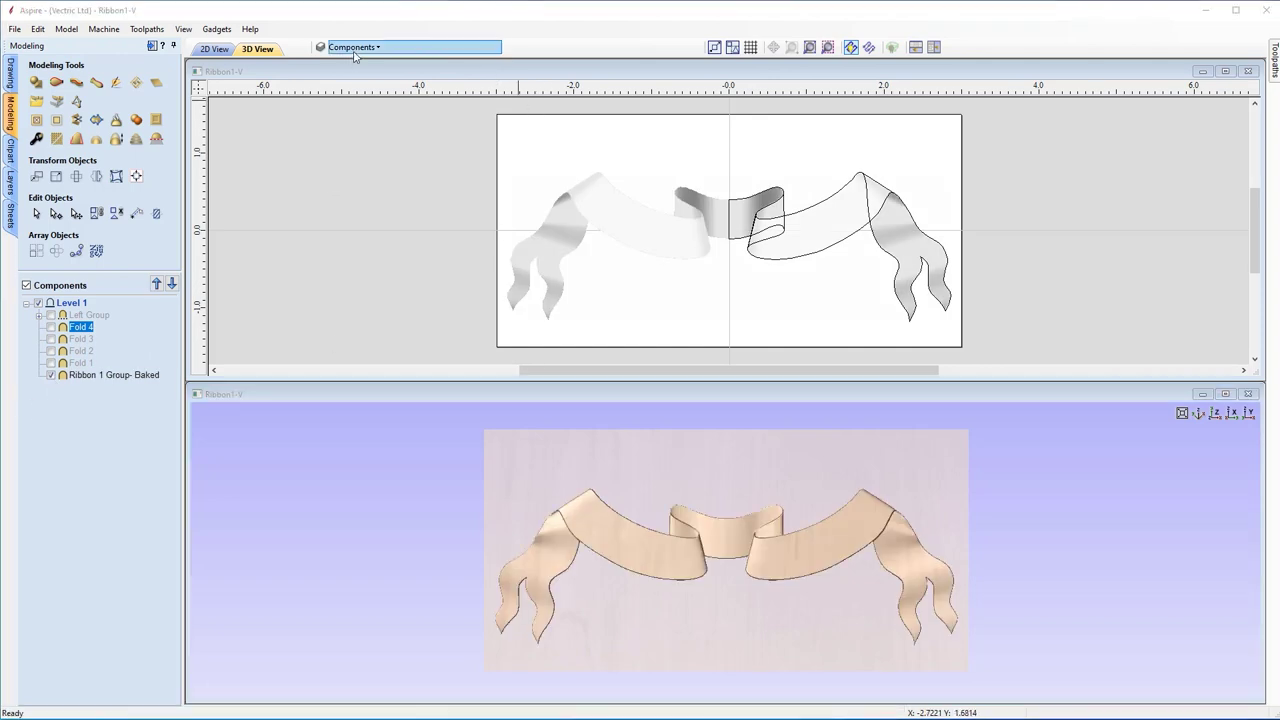
pyautogui.click(339, 95)
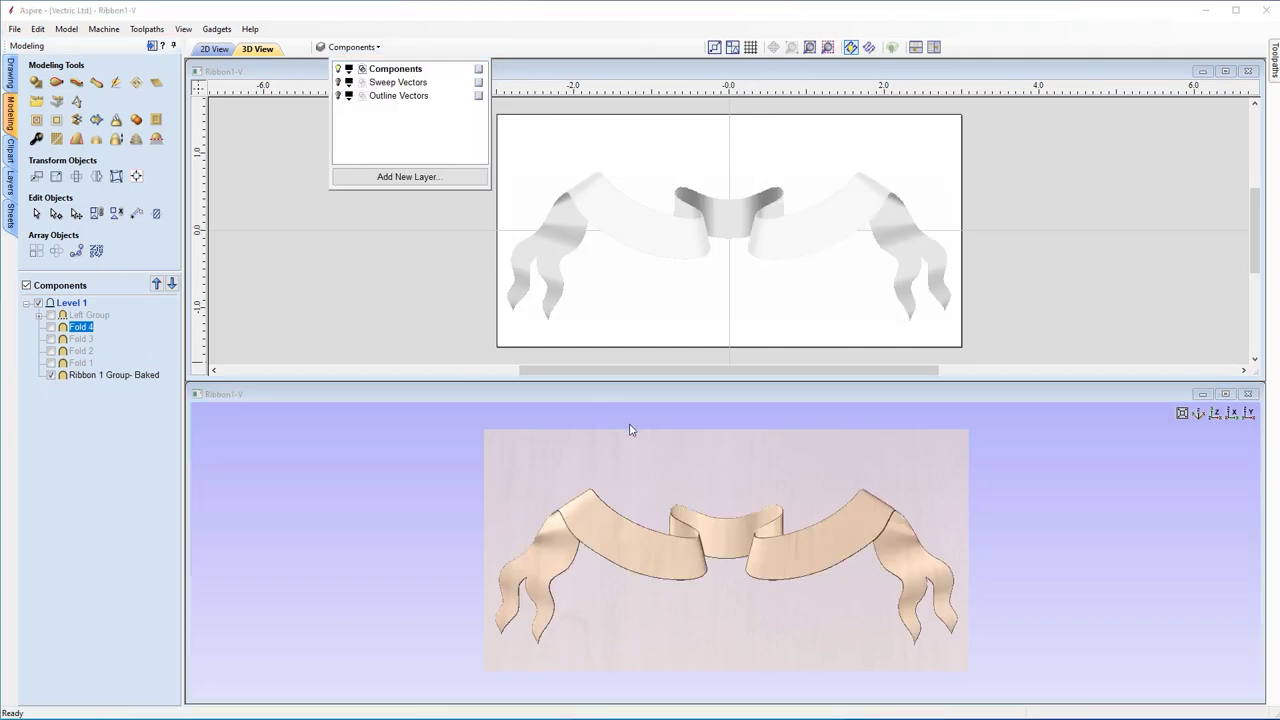
# Open the Weave1-V file from the Weaves clipart folder.
pyautogui.click(484, 410)
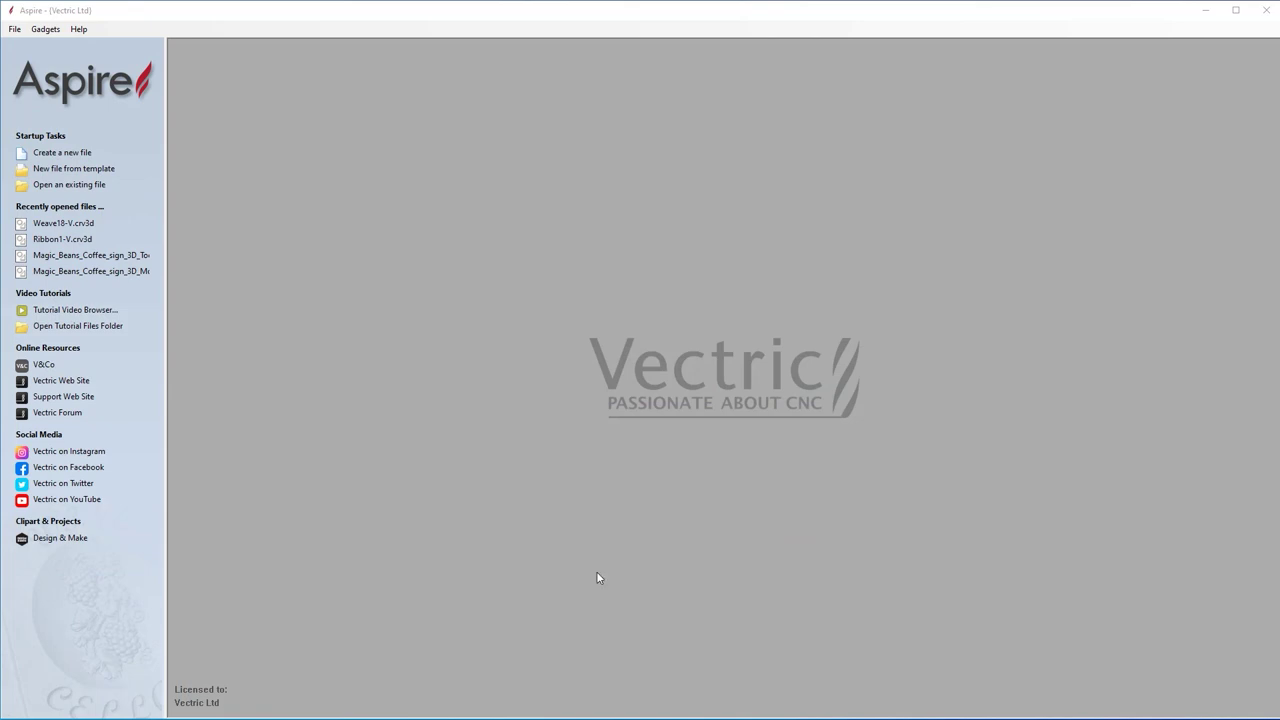
pyautogui.click(17, 34)
pyautogui.click(39, 73)
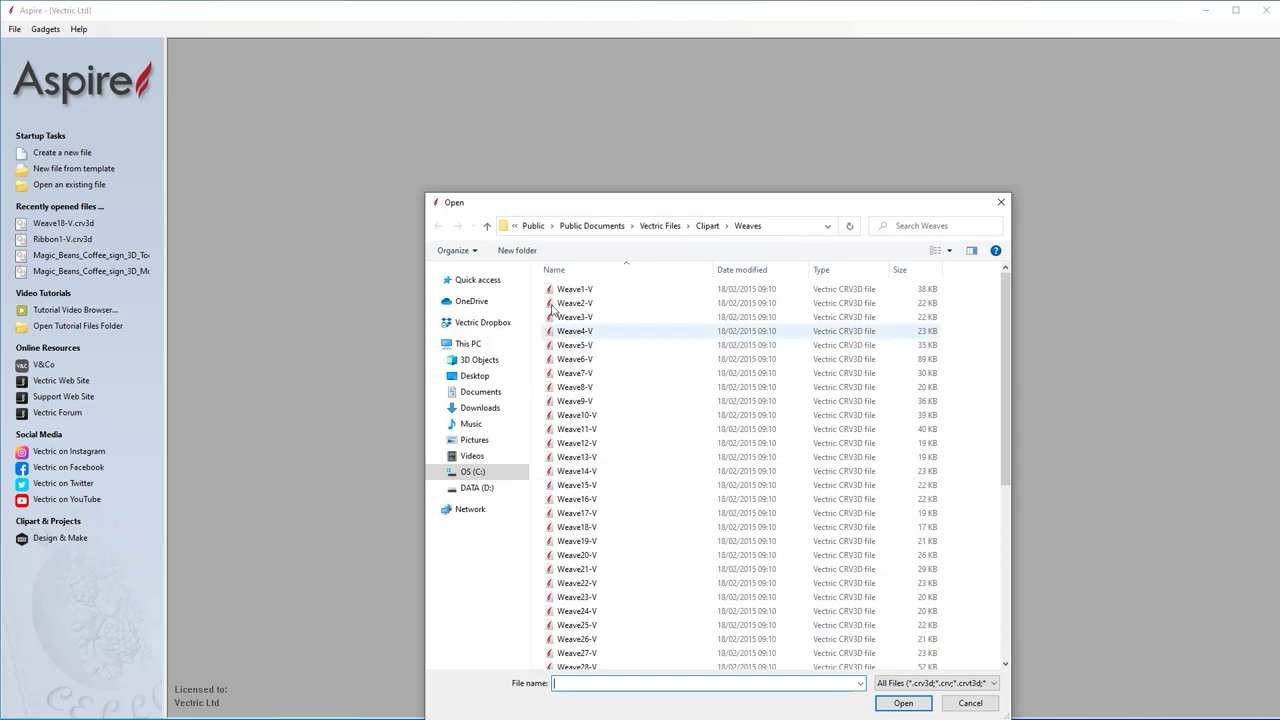
pyautogui.click(604, 290)
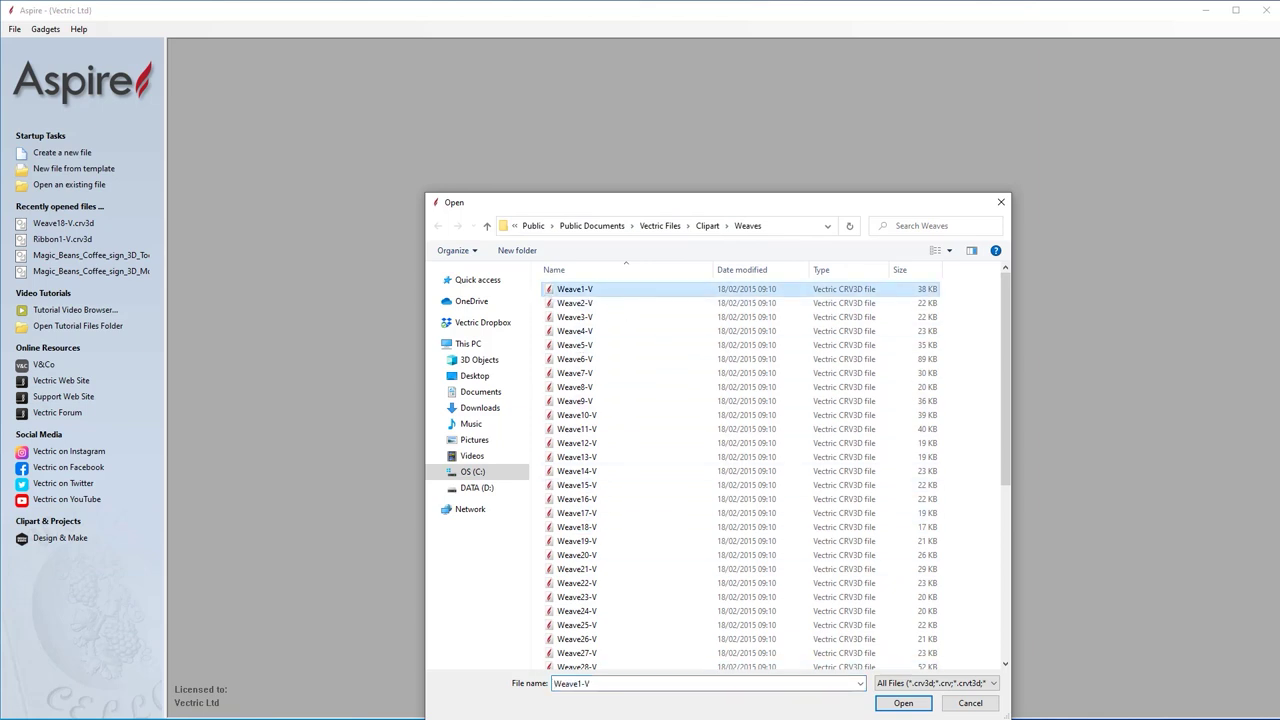
pyautogui.click(903, 704)
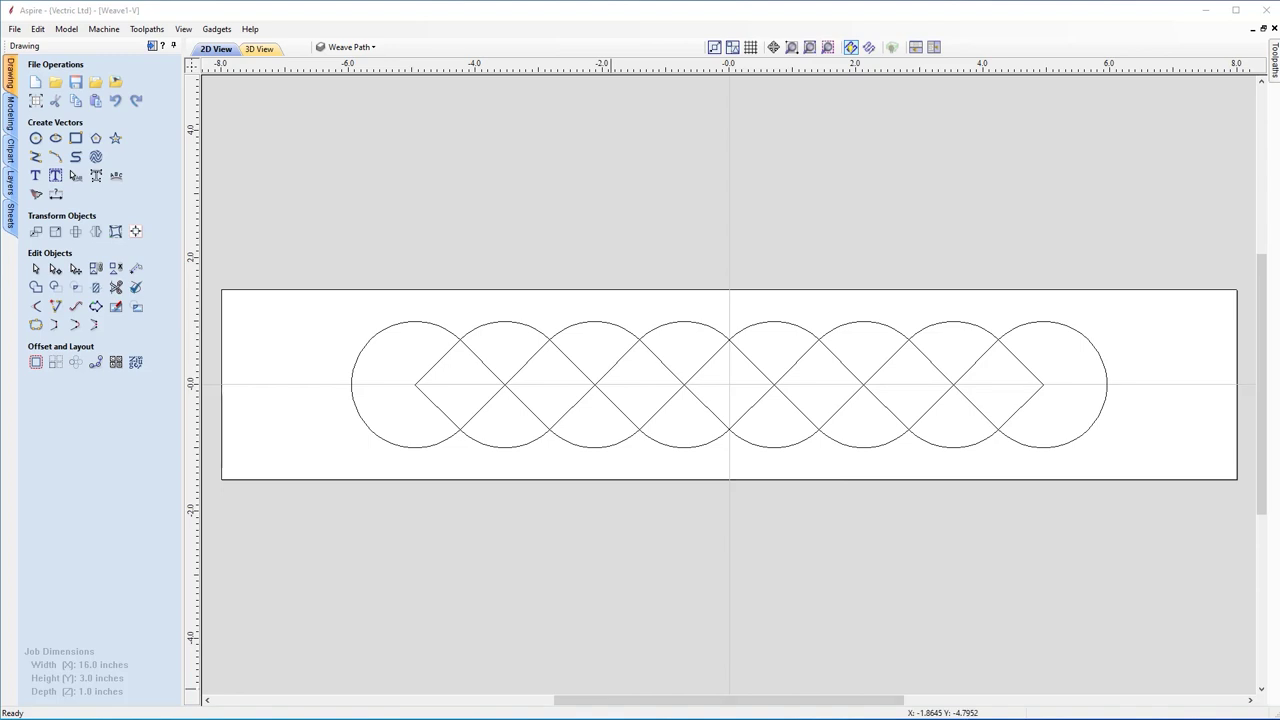
# Check the weave file's component tree and layer list, show the Cross Sections layer and hide Weave Path.
pyautogui.click(10, 115)
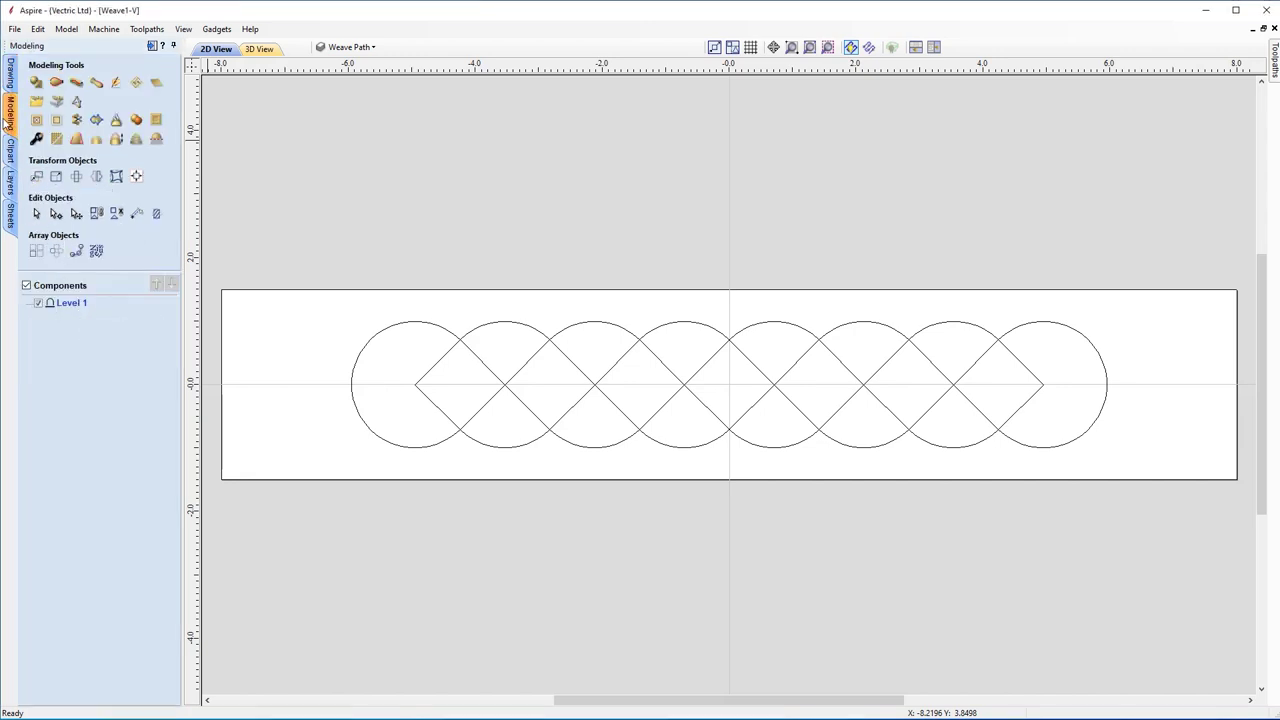
pyautogui.click(10, 195)
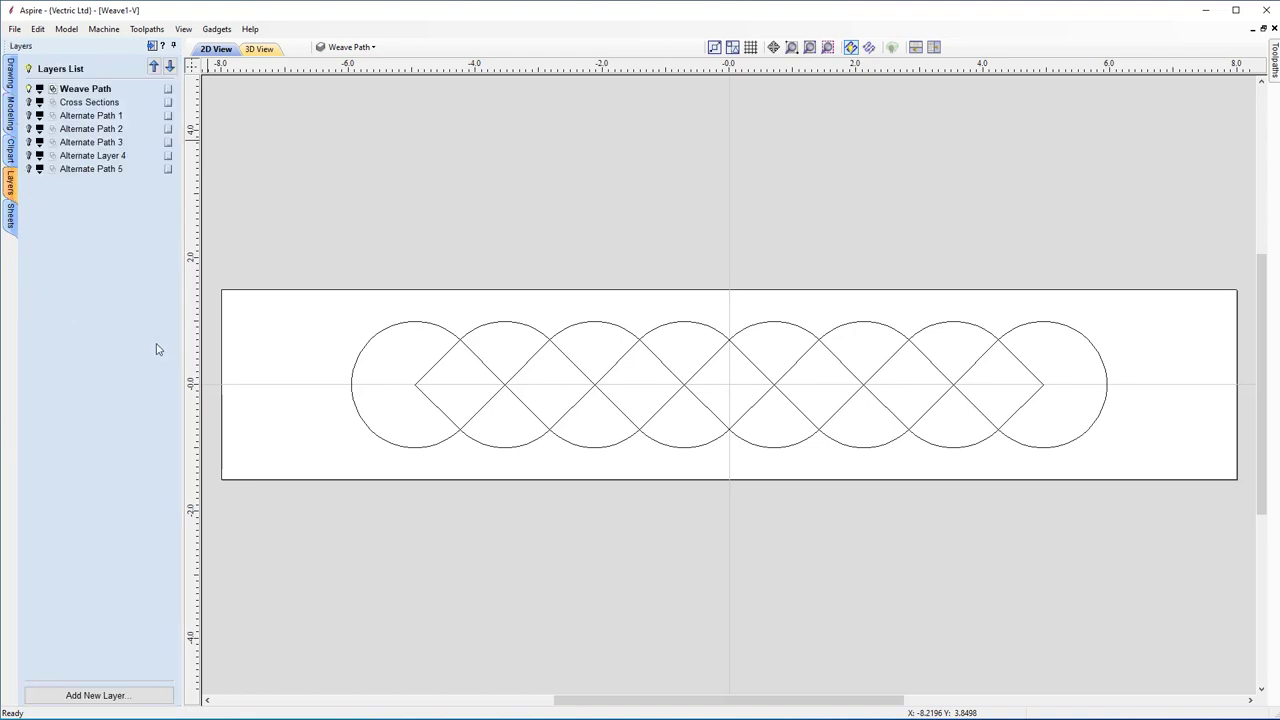
pyautogui.click(29, 102)
pyautogui.click(29, 89)
# Show and hide Alternate Path 1, 2, 3 and Alternate Layer 4 in turn to compare the weave variations, and show Alternate Path 5.
pyautogui.click(29, 115)
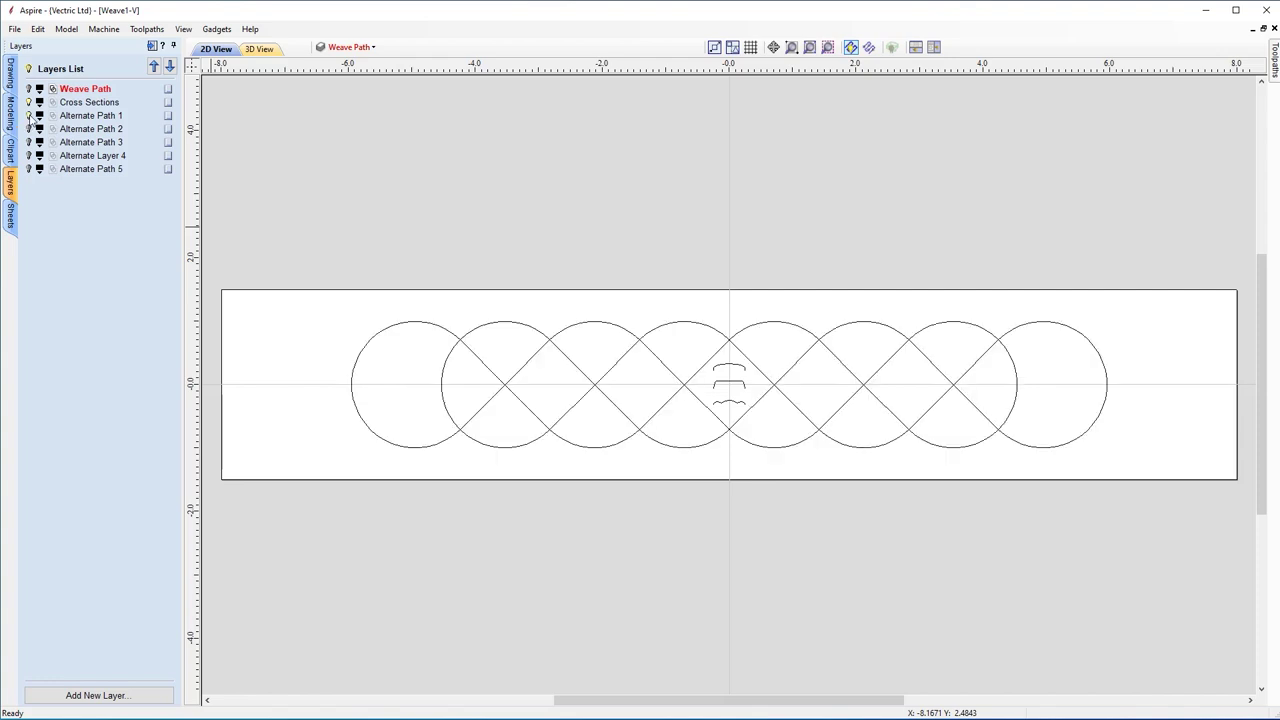
pyautogui.click(29, 115)
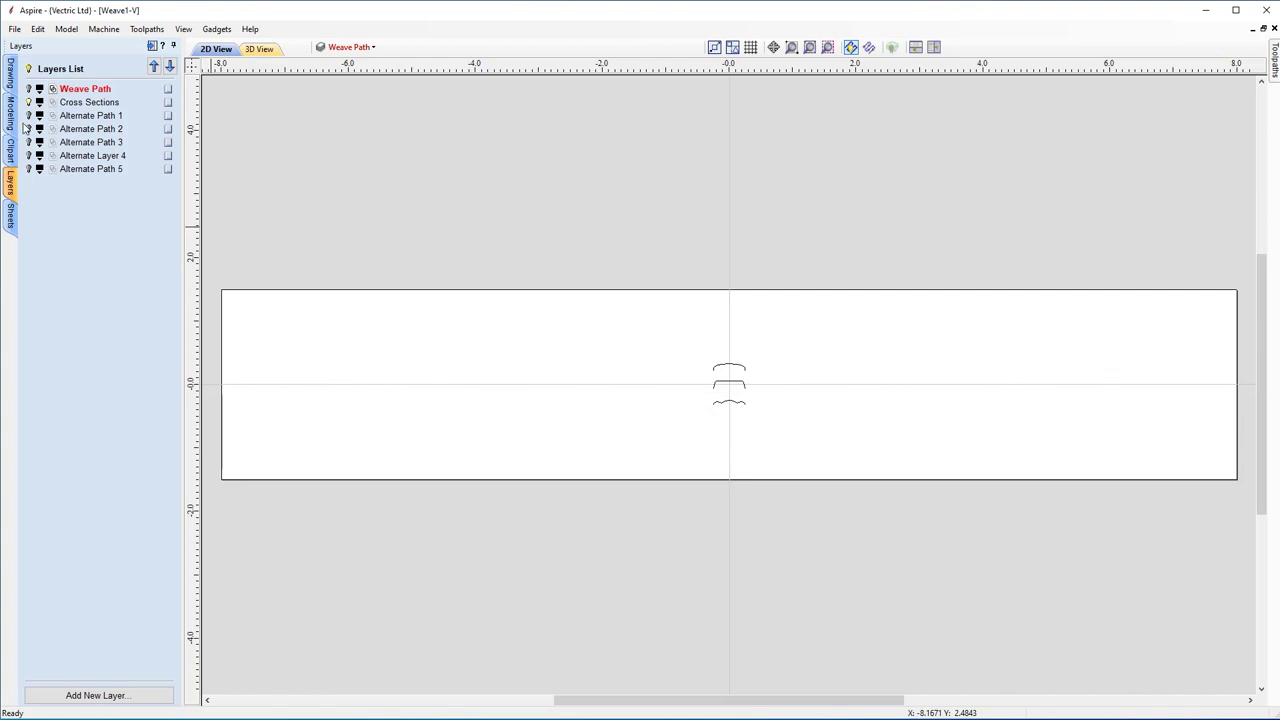
pyautogui.click(29, 129)
pyautogui.click(29, 129)
pyautogui.click(29, 142)
pyautogui.click(29, 142)
pyautogui.click(29, 155)
pyautogui.click(29, 155)
pyautogui.click(29, 169)
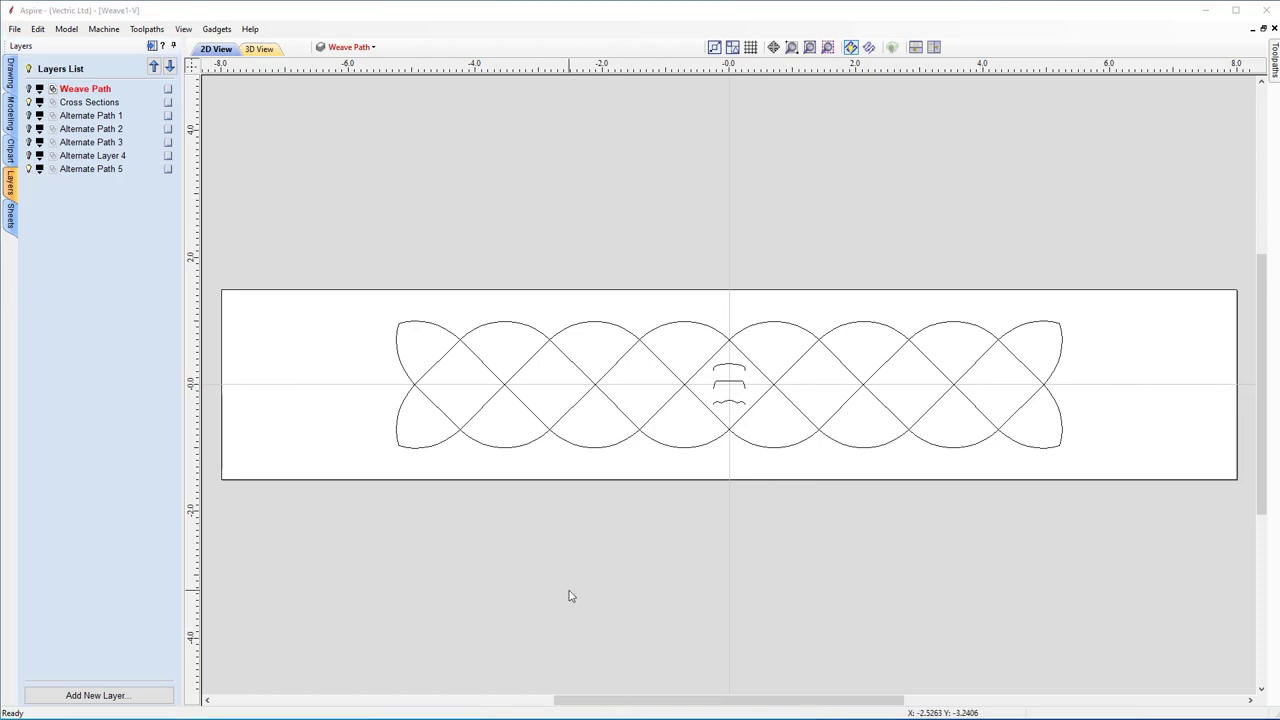